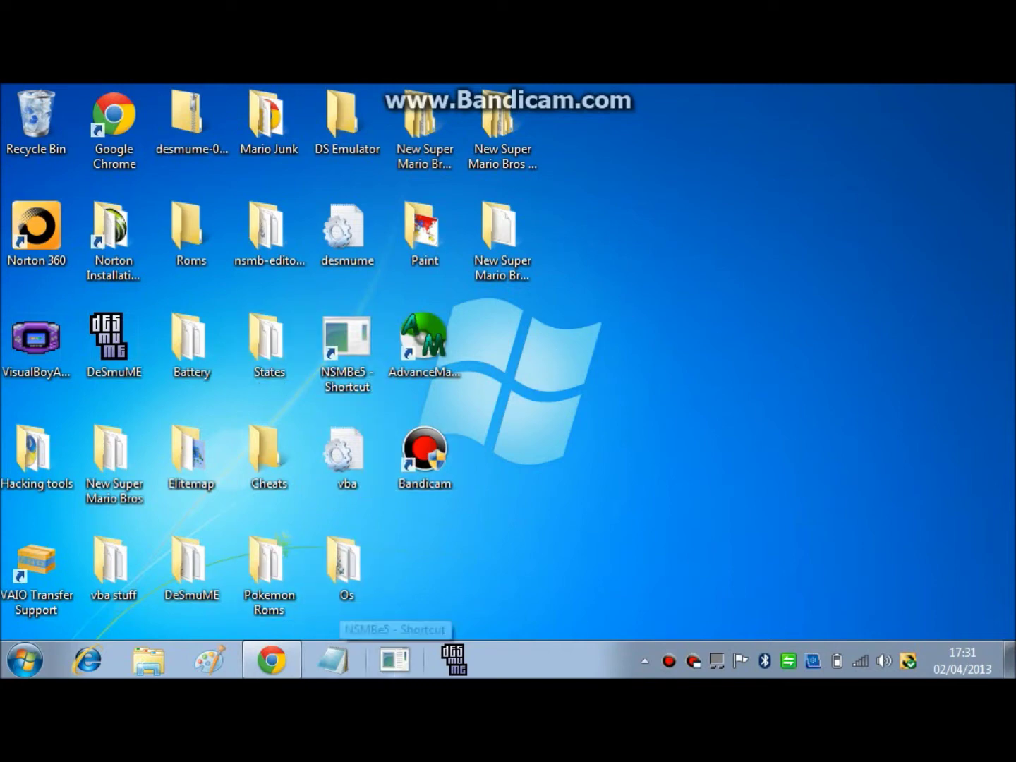
# Start the NSMBe5 level editor with the custom hack ROM from the New Super Mario Bros folder and maximize its window.
pyautogui.click(398, 664)
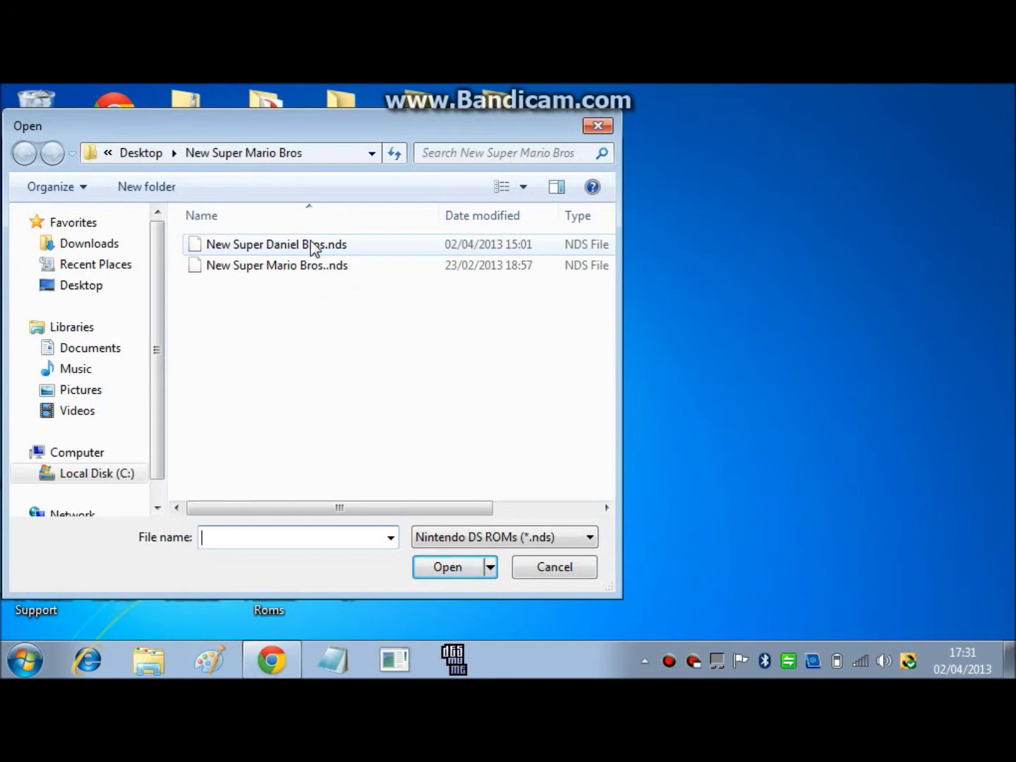
pyautogui.doubleClick(328, 244)
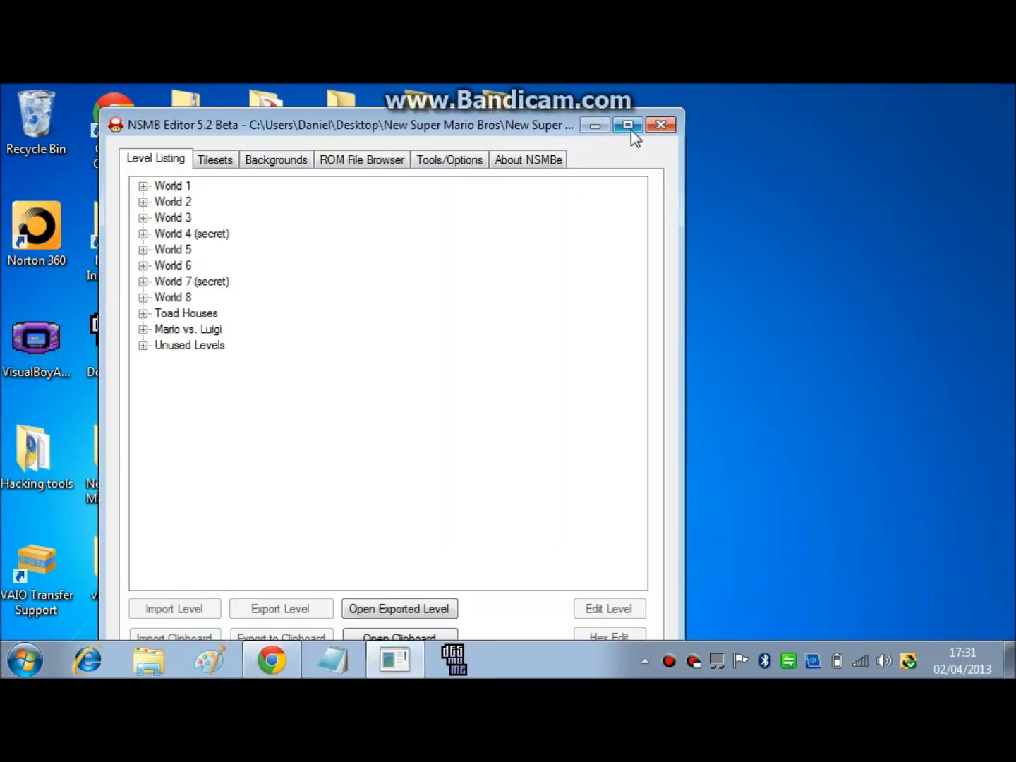
pyautogui.click(628, 125)
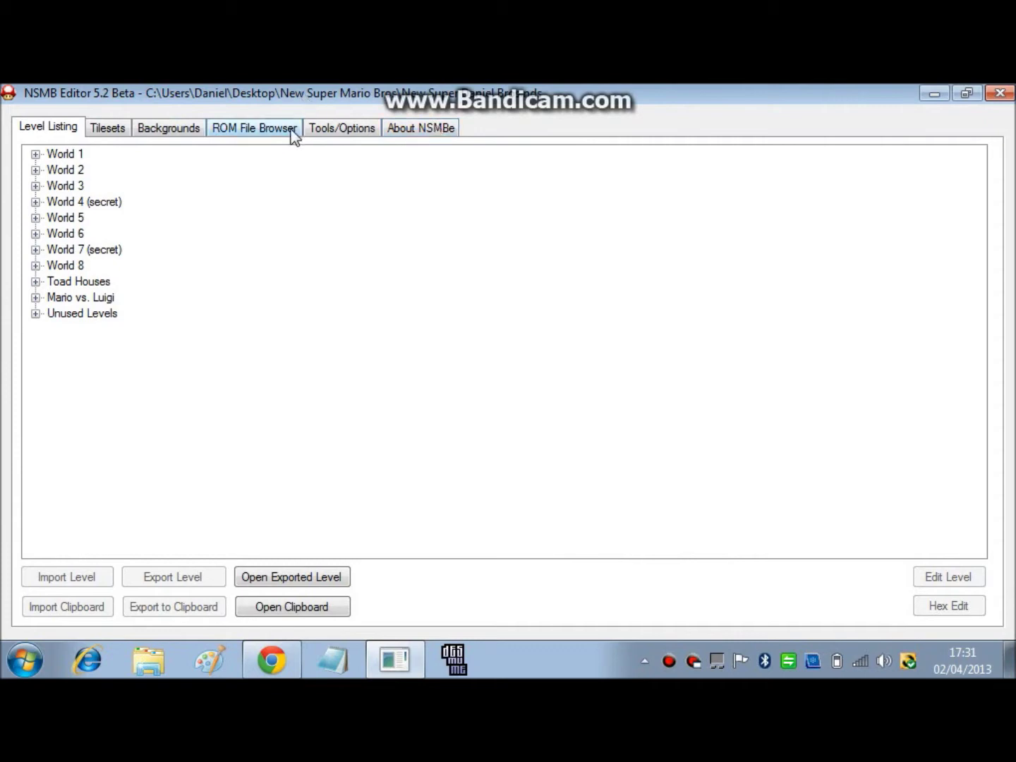
# Review the editor's tileset and background lists, ROM file browser, tools and options, and credits.
pyautogui.click(105, 128)
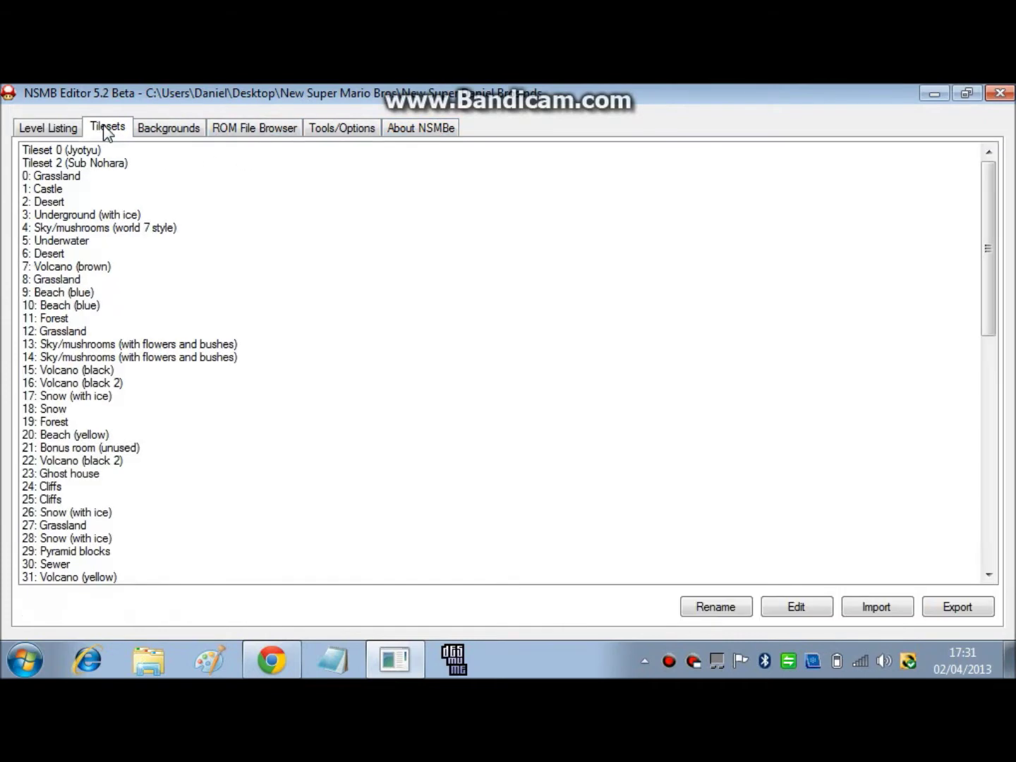
pyautogui.click(181, 133)
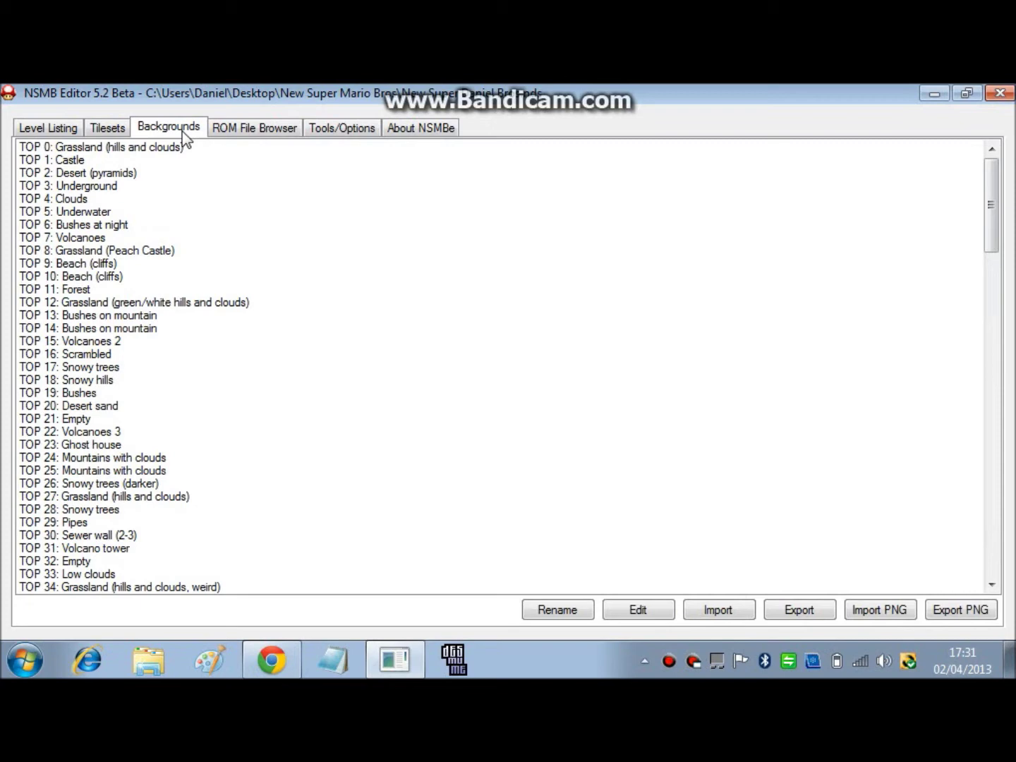
pyautogui.click(242, 131)
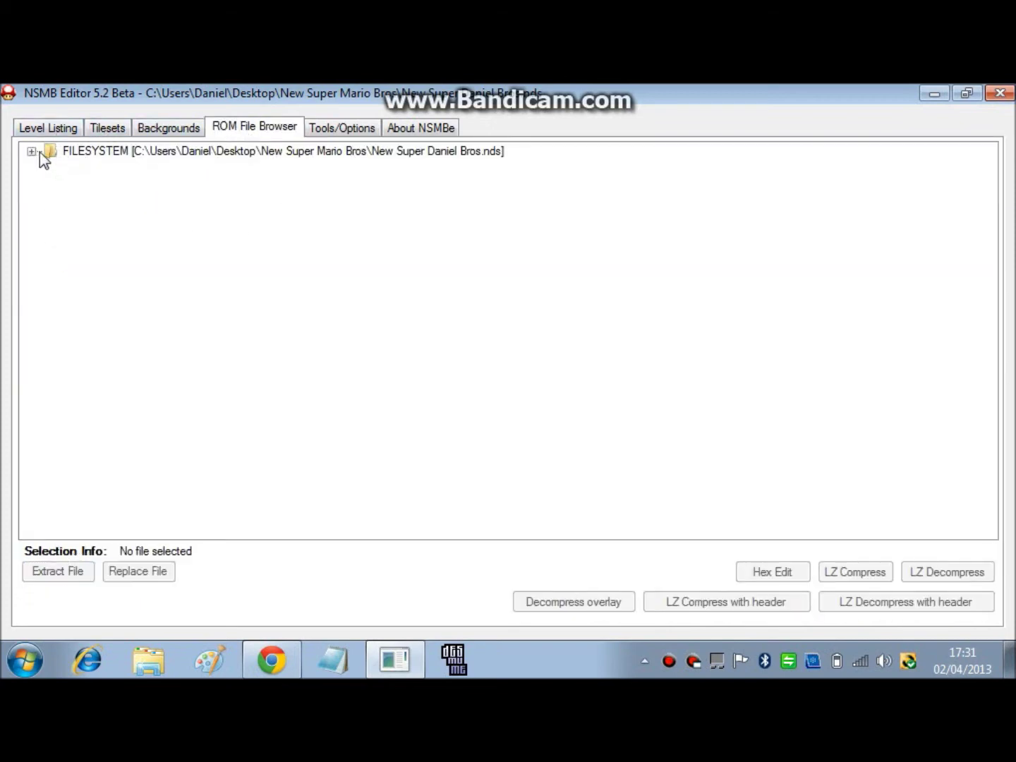
pyautogui.click(334, 129)
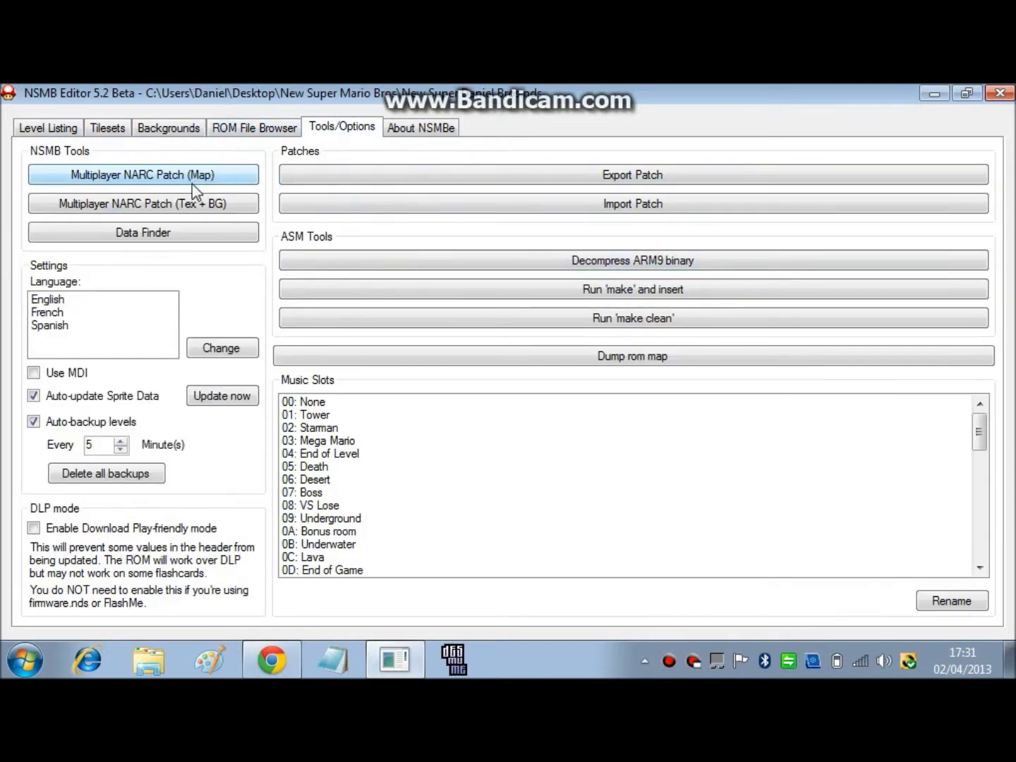
pyautogui.click(404, 132)
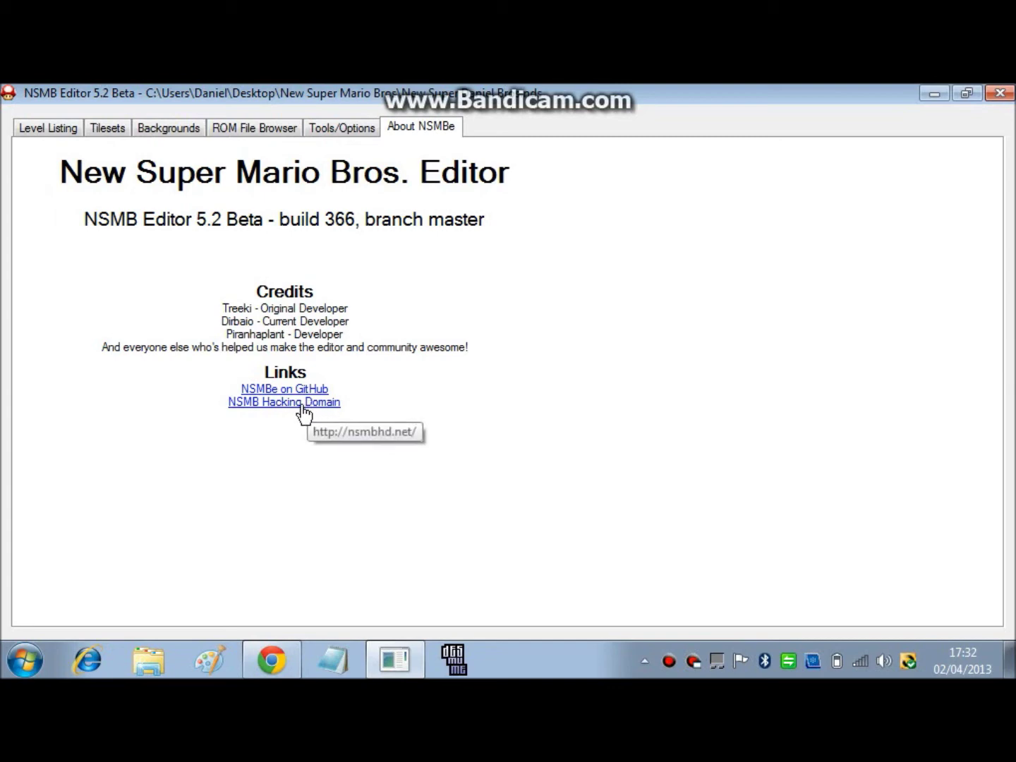
# Open Area 1 of level 1-1 in World 1 for editing.
pyautogui.click(60, 131)
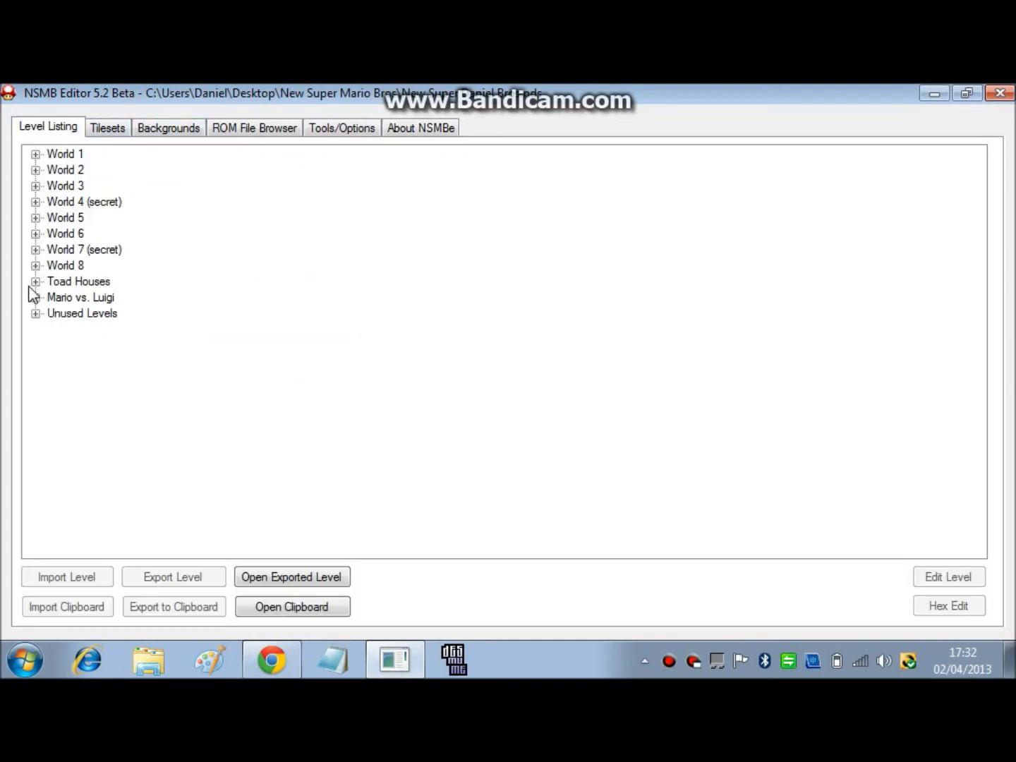
pyautogui.click(35, 154)
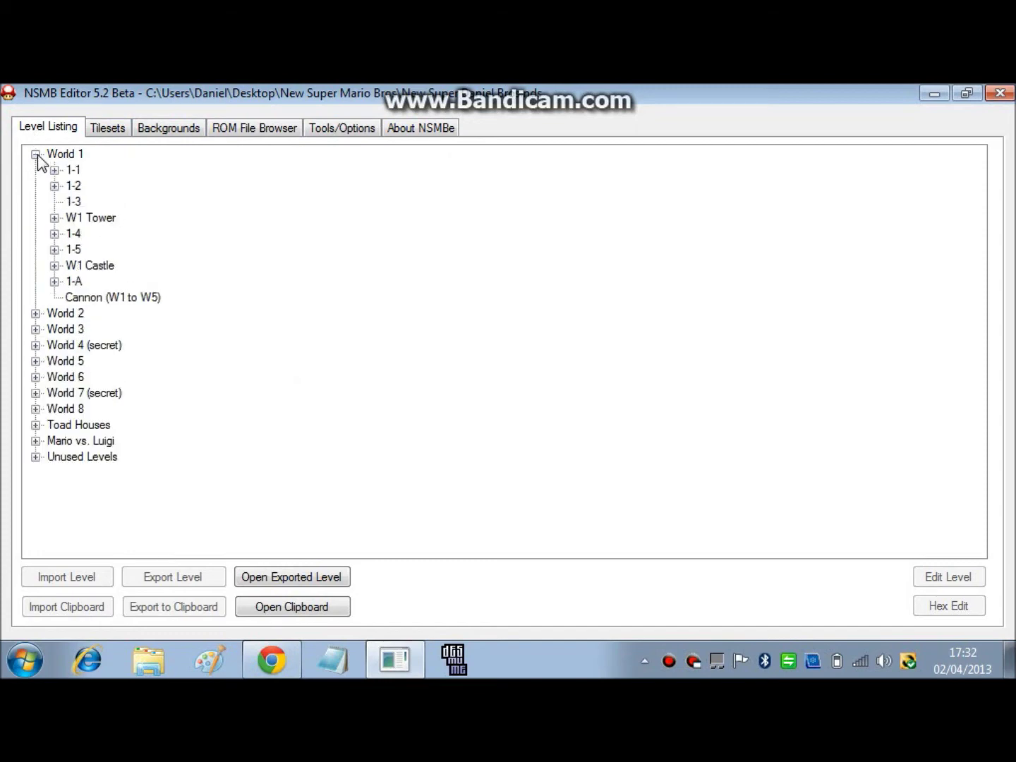
pyautogui.click(35, 314)
pyautogui.click(35, 314)
pyautogui.click(55, 171)
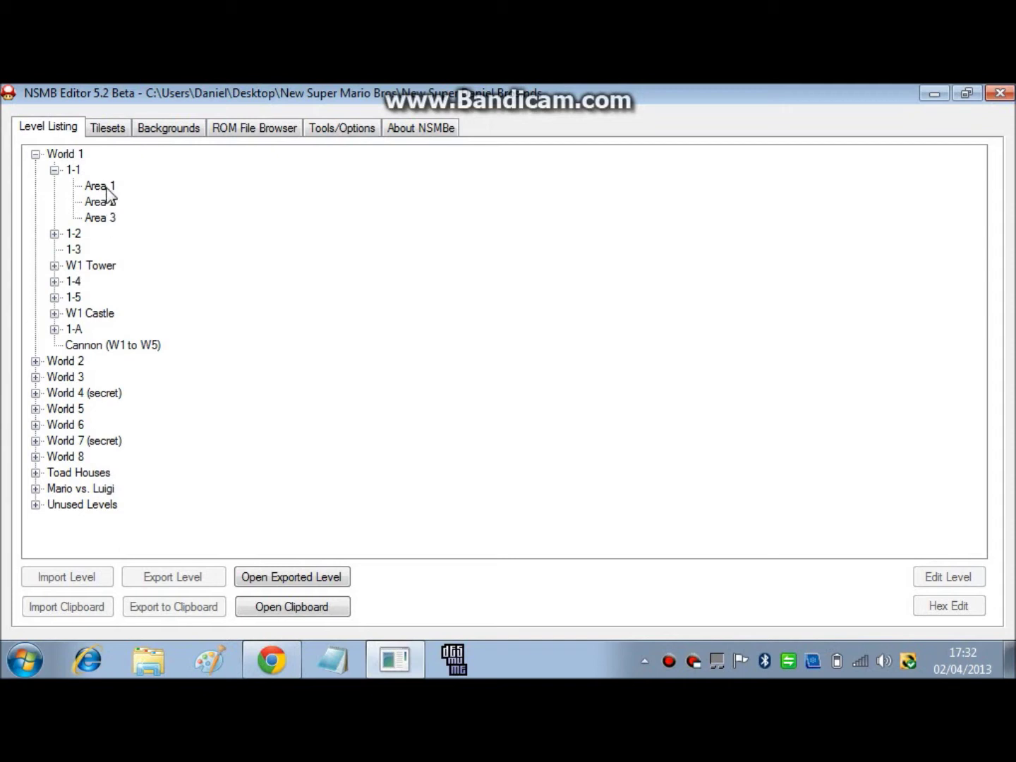
pyautogui.click(104, 187)
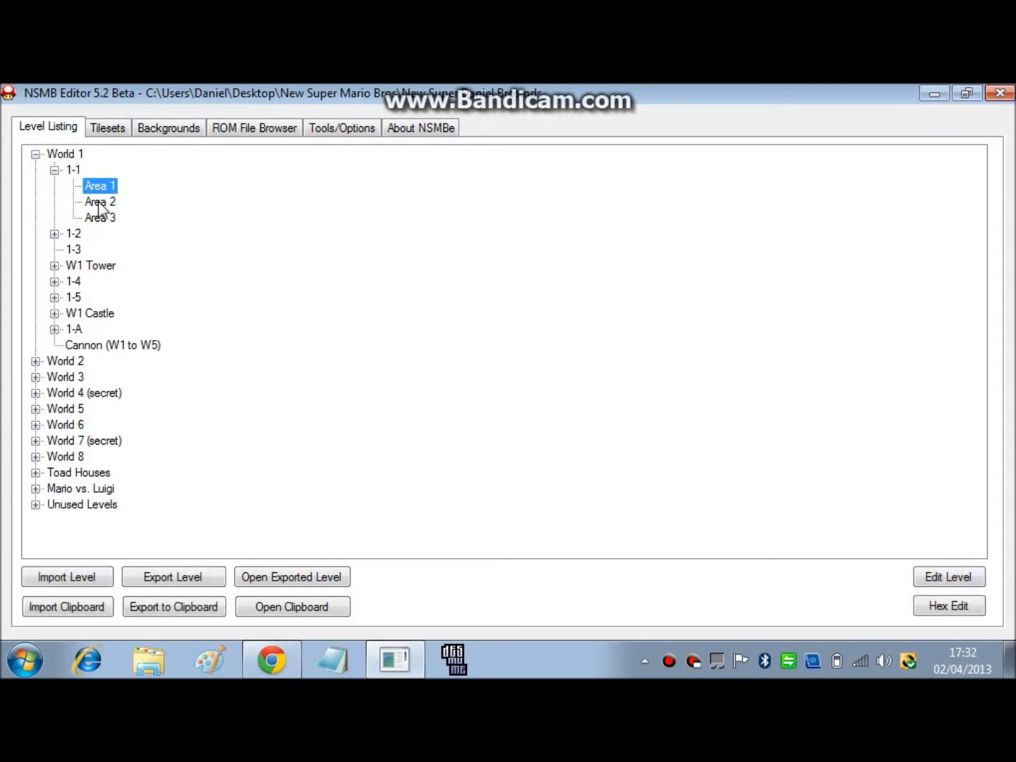
pyautogui.click(102, 202)
pyautogui.click(105, 219)
pyautogui.click(106, 200)
pyautogui.click(104, 219)
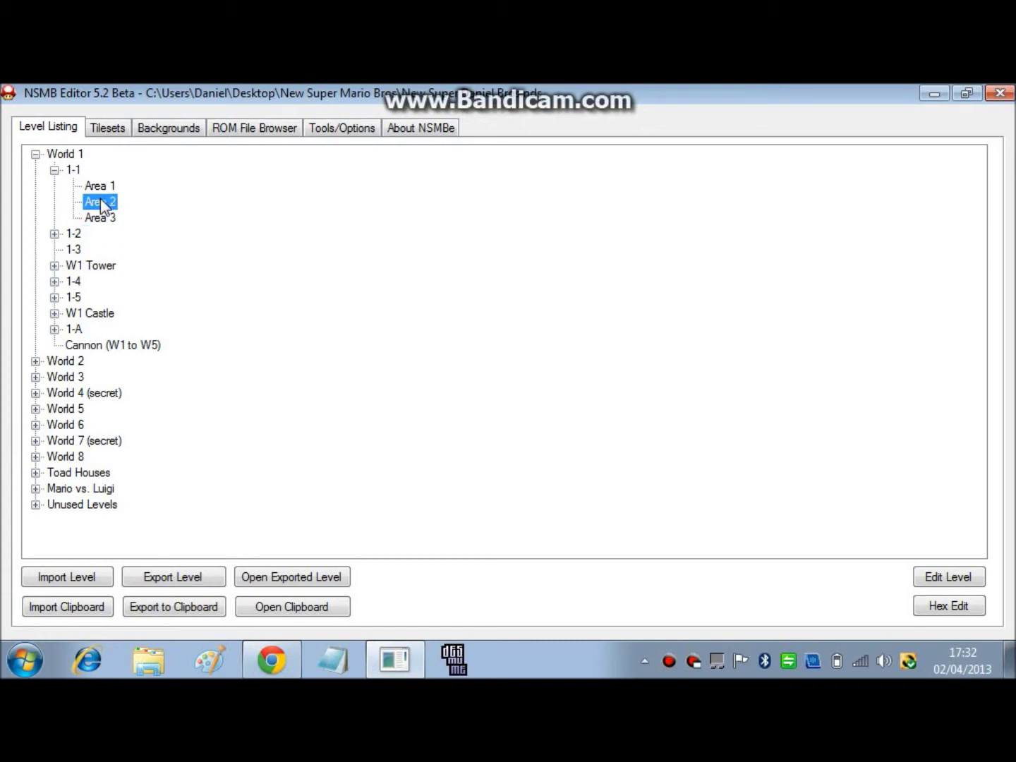
pyautogui.click(101, 189)
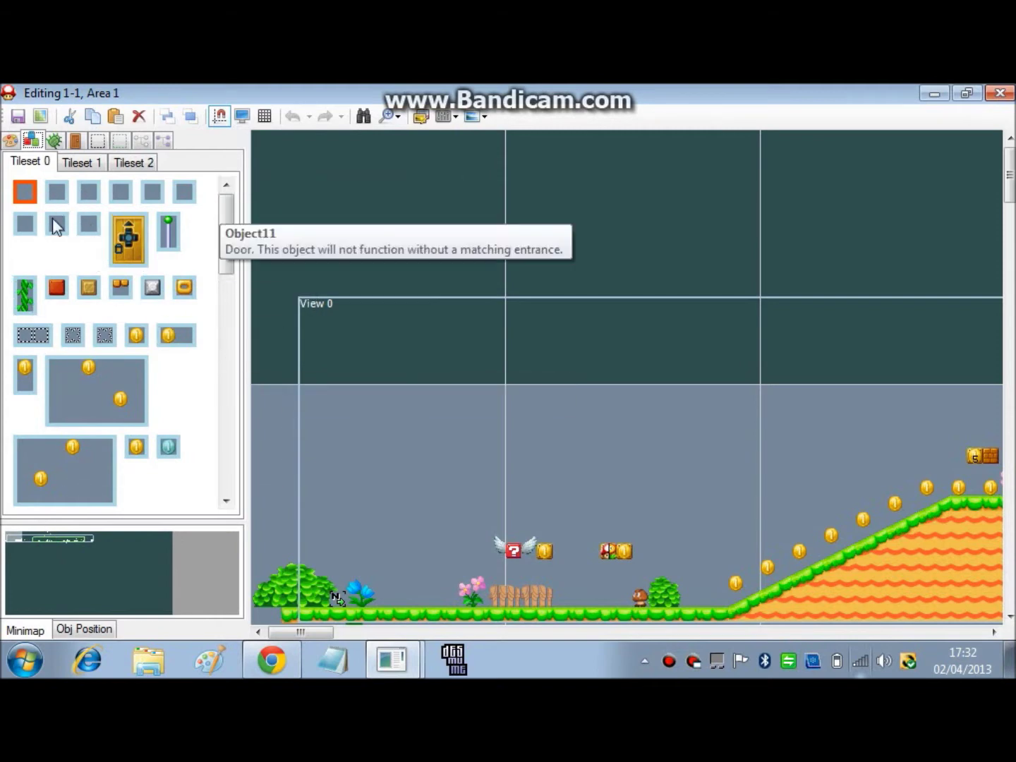
# Examine the objects available in Tileset 1 and Tileset 2, ending back at Tileset 0.
pyautogui.click(79, 169)
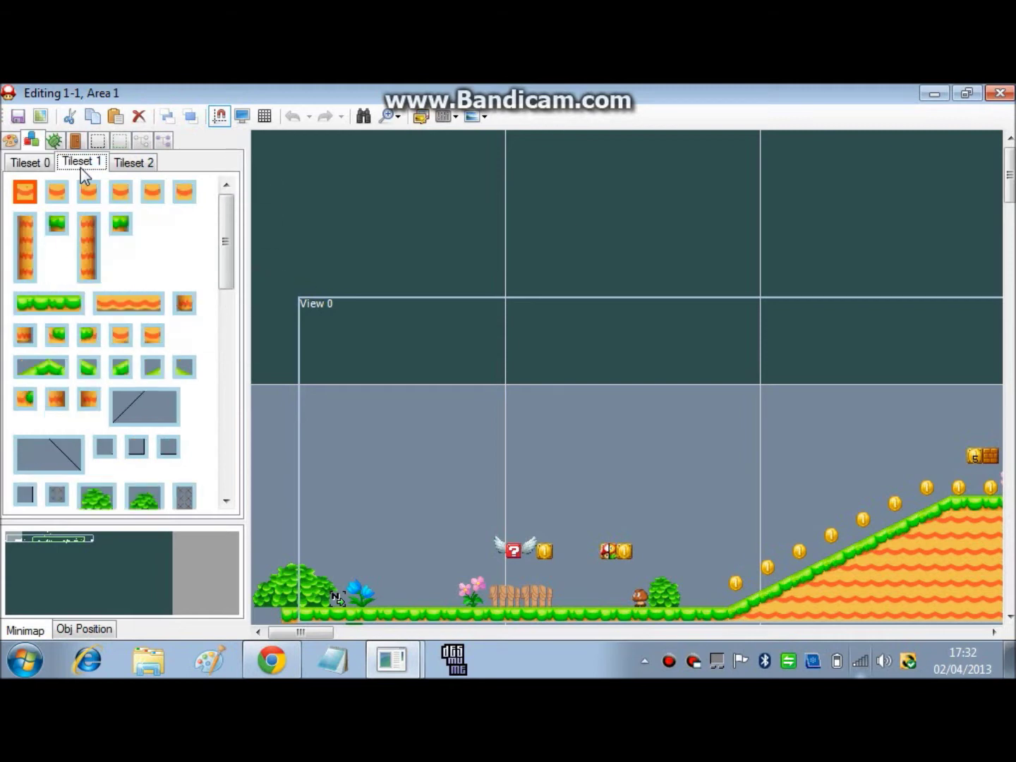
pyautogui.moveTo(226, 259); pyautogui.dragTo(225, 198)
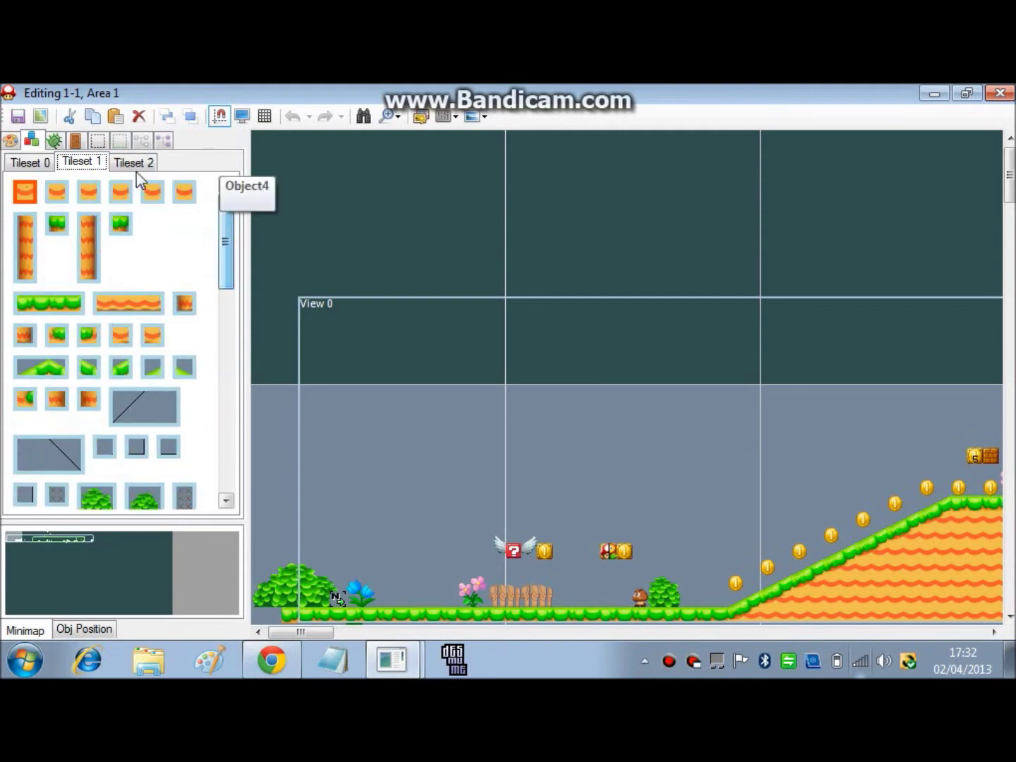
pyautogui.click(131, 162)
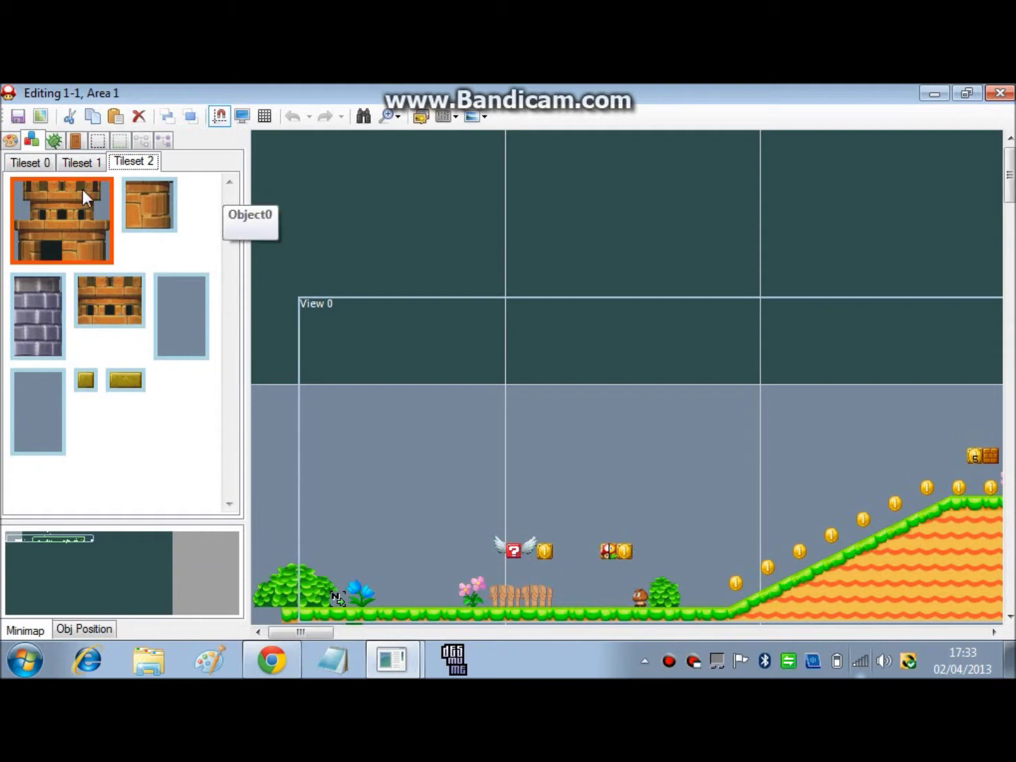
pyautogui.click(76, 160)
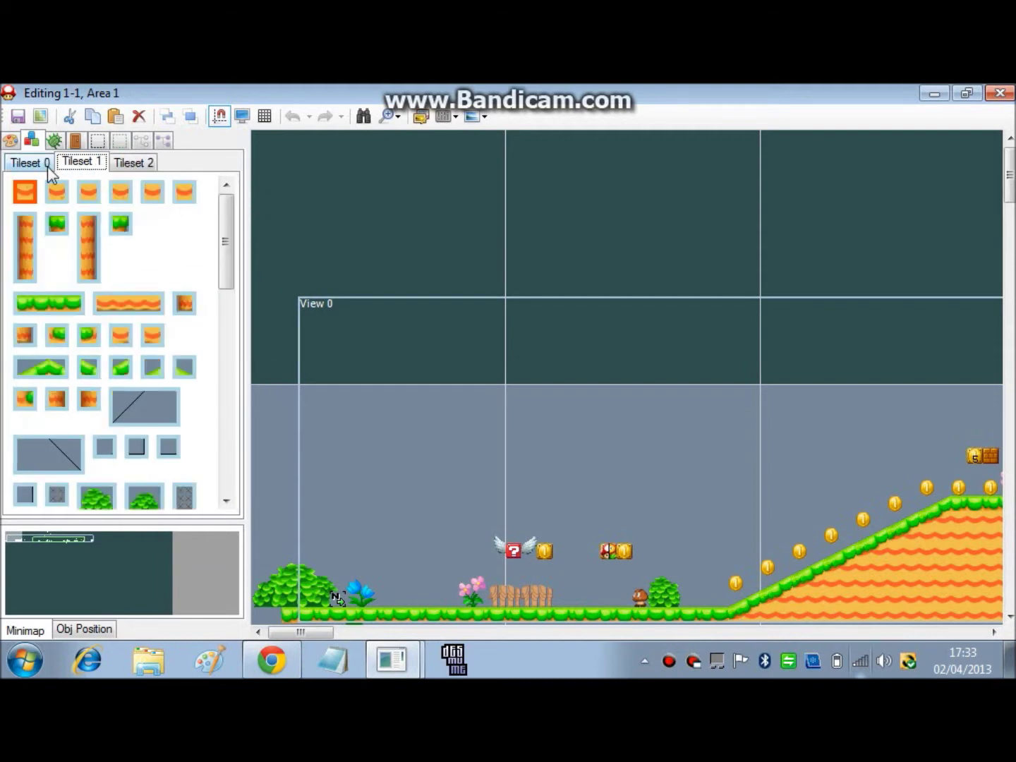
pyautogui.click(44, 166)
# Show the grid over the level area.
pyautogui.moveTo(295, 631)
pyautogui.mouseDown()
pyautogui.moveTo(302, 636)
pyautogui.moveTo(295, 629)
pyautogui.mouseUp()
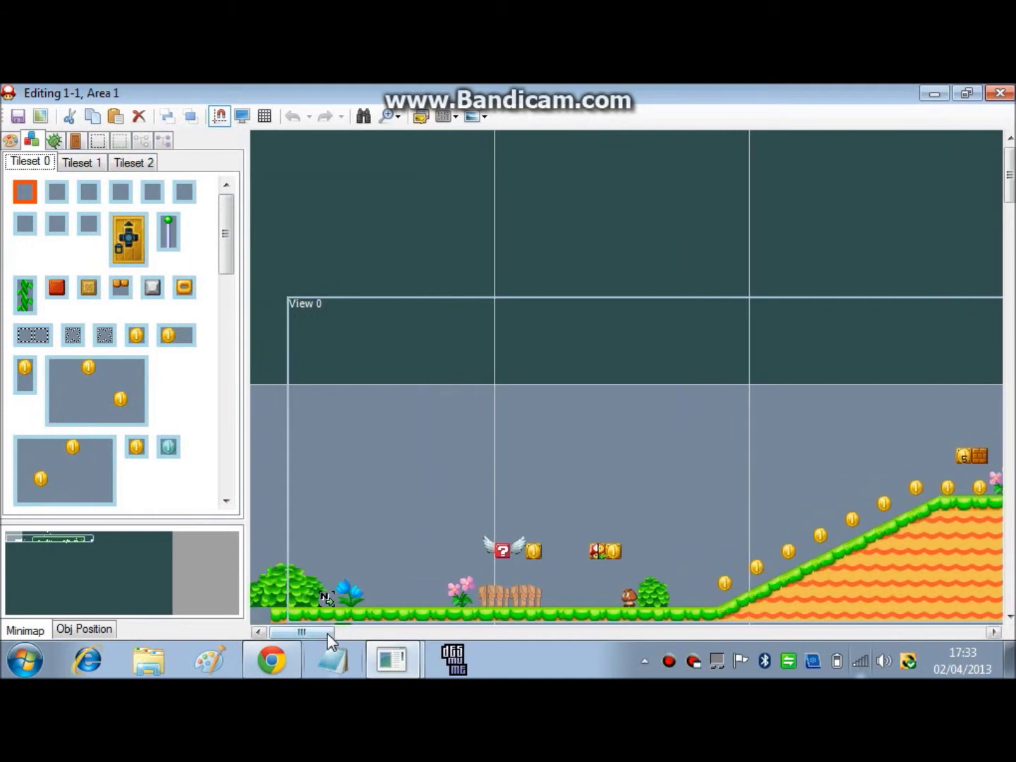
pyautogui.moveTo(331, 631); pyautogui.dragTo(337, 630)
pyautogui.click(265, 115)
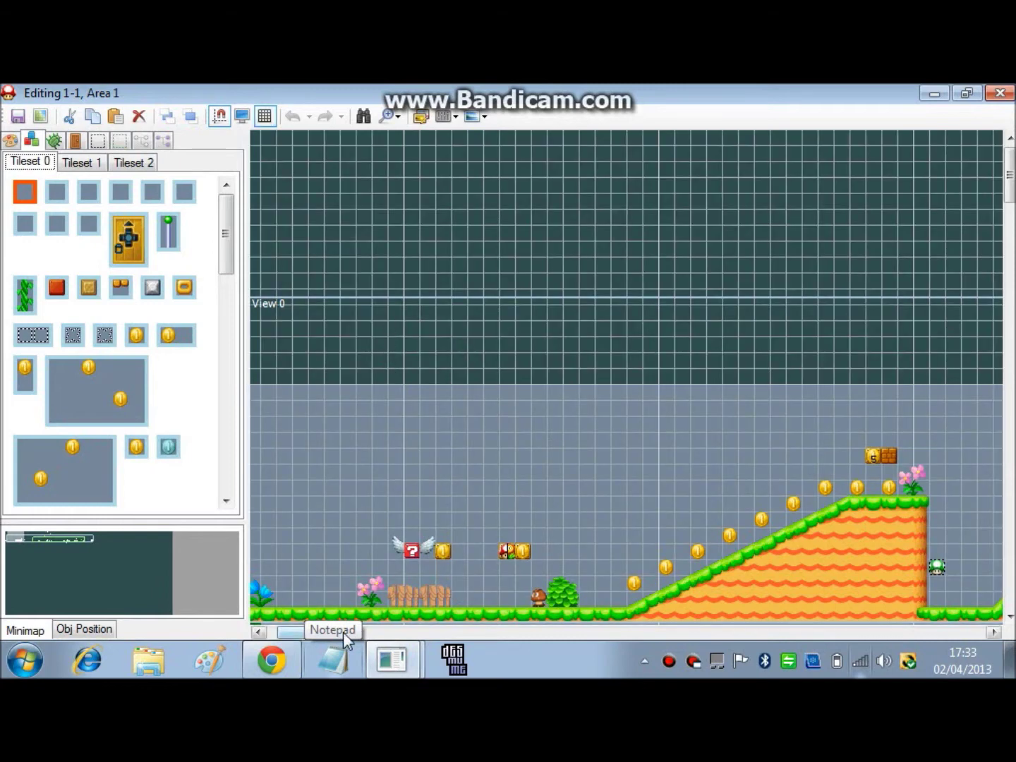
pyautogui.moveTo(342, 632); pyautogui.dragTo(352, 631)
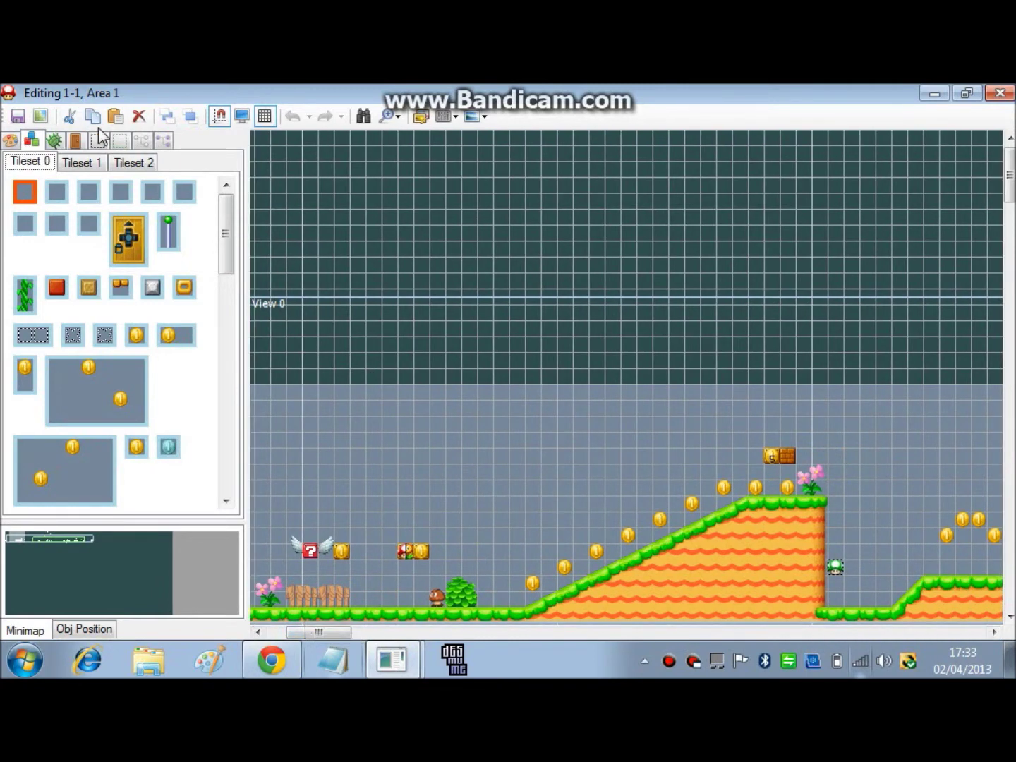
# Look through the level's paths, entrances, sprites, views and zones, ending back at the tileset objects.
pyautogui.click(142, 142)
pyautogui.click(162, 144)
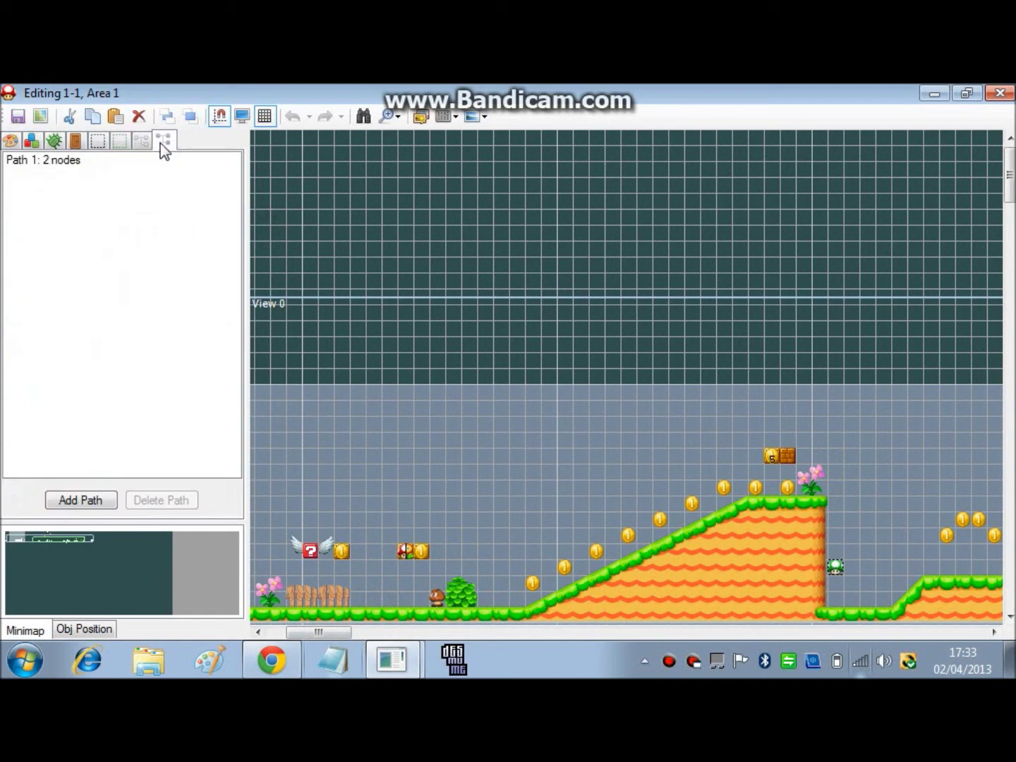
pyautogui.click(74, 142)
pyautogui.click(54, 140)
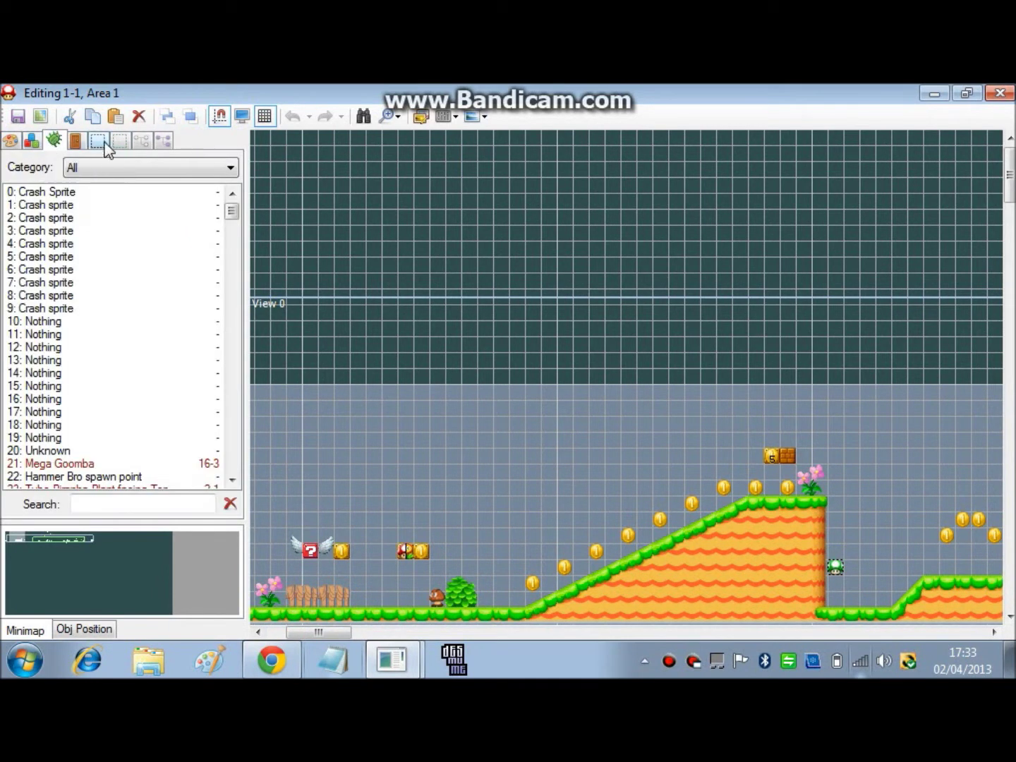
pyautogui.click(99, 141)
pyautogui.click(118, 142)
pyautogui.click(32, 141)
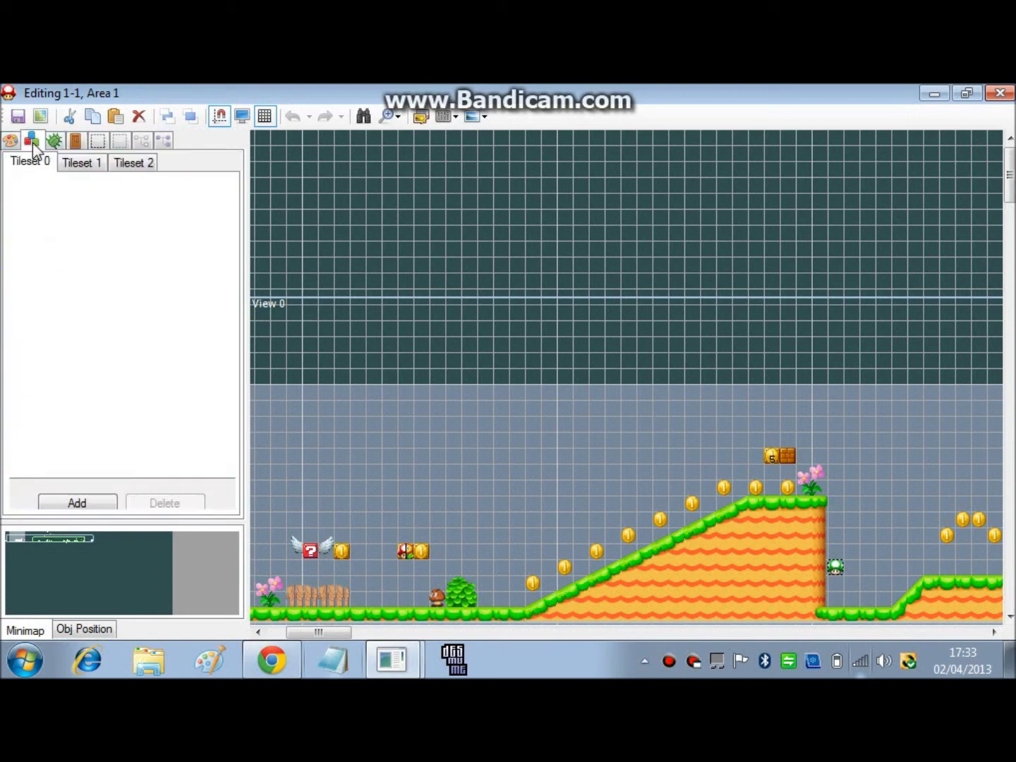
# Review the level's general options, such as time limit and entrances, and compare them with the object, sprite and entrance editing modes.
pyautogui.click(10, 140)
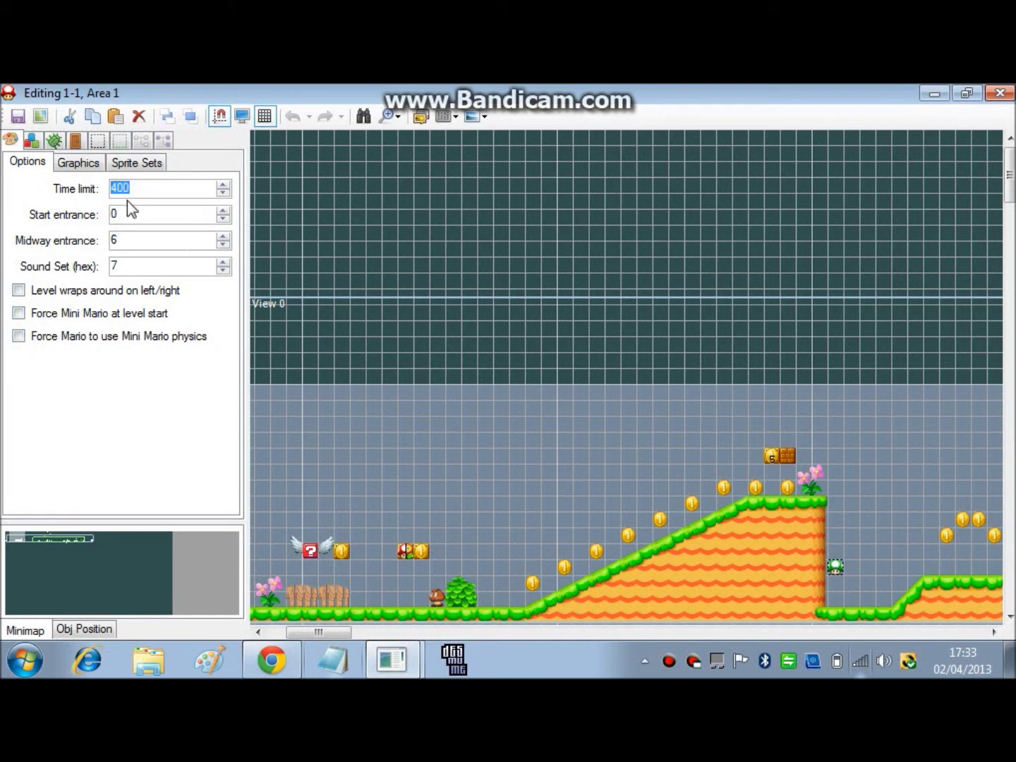
pyautogui.press('Tab')
pyautogui.click(31, 139)
pyautogui.moveTo(227, 233); pyautogui.dragTo(32, 168)
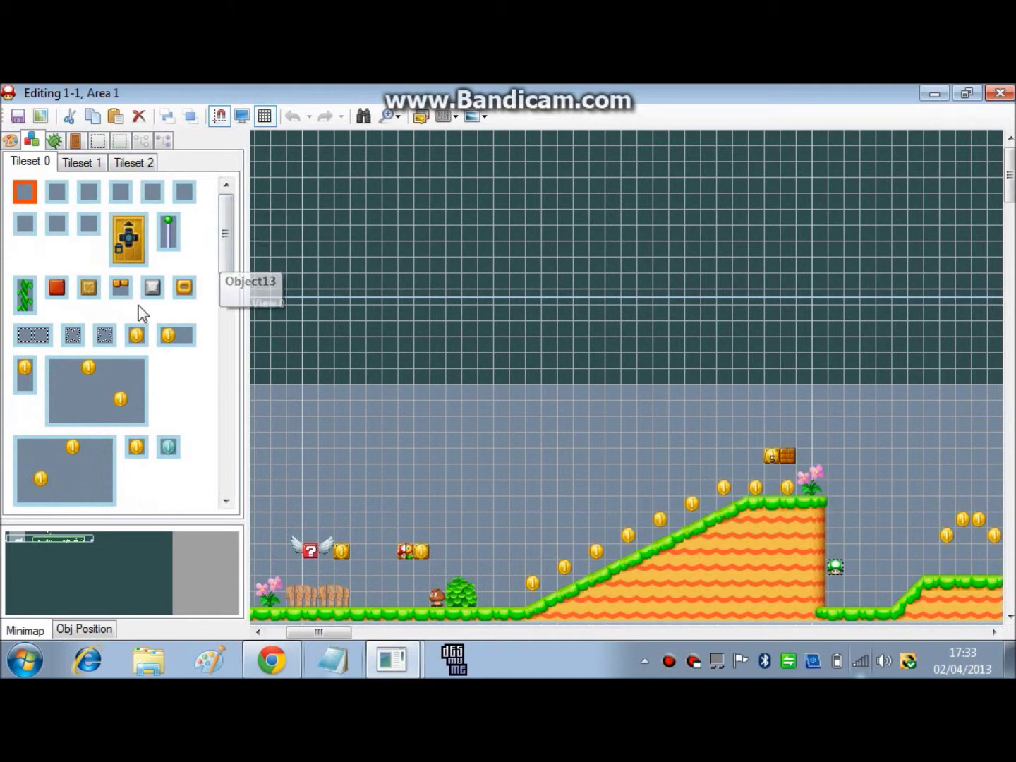
pyautogui.click(54, 139)
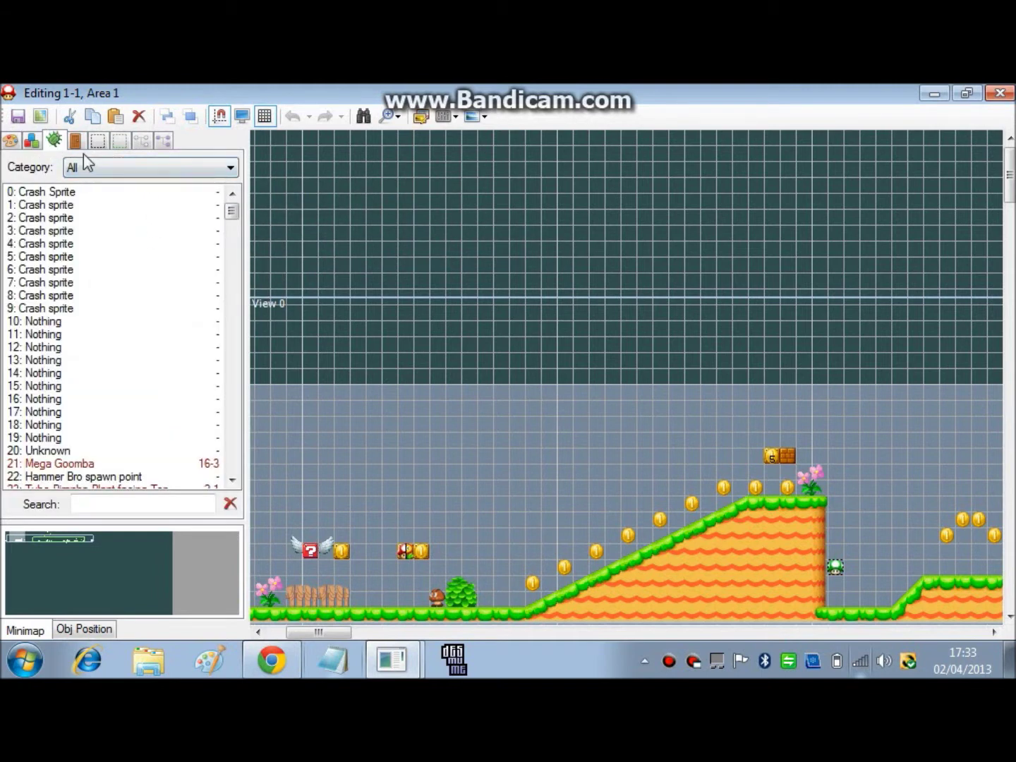
pyautogui.click(77, 141)
pyautogui.click(54, 139)
pyautogui.click(31, 140)
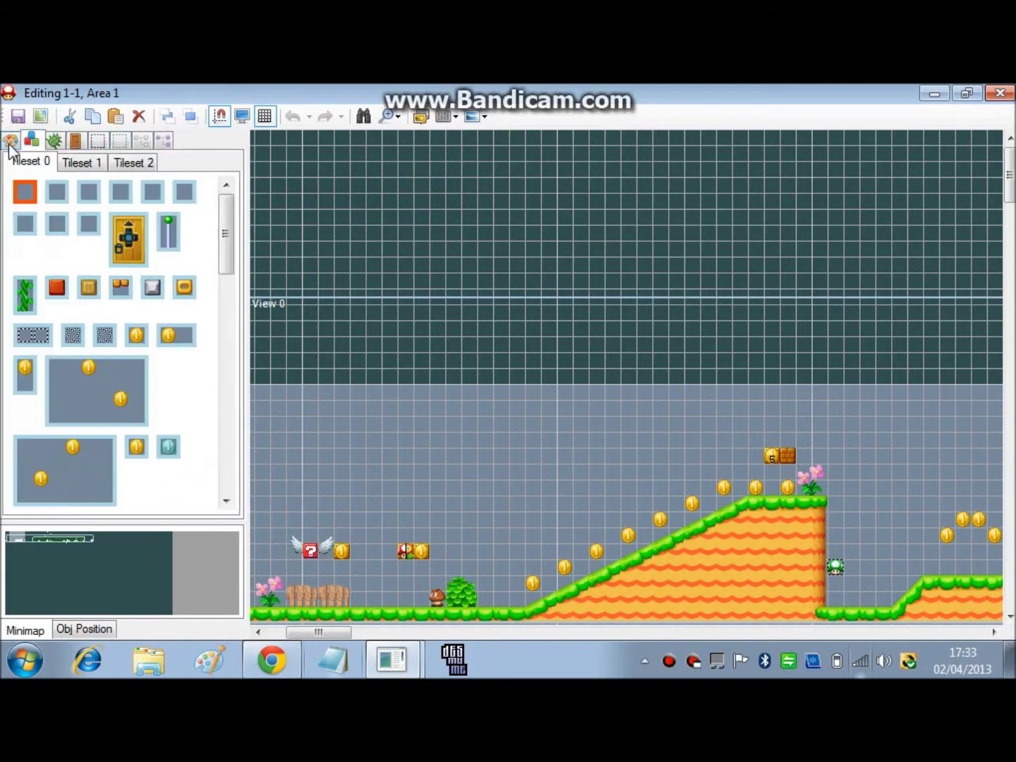
pyautogui.click(11, 139)
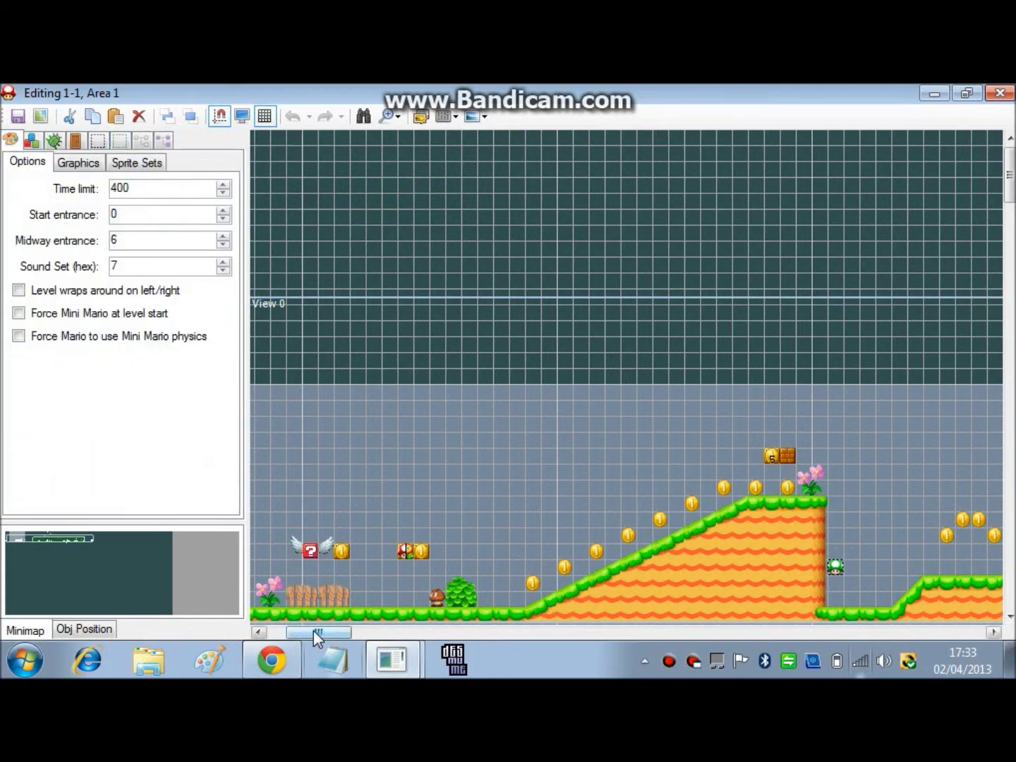
# Examine the rest of the level's layout, inspecting the properties of sprite 198 and the tall column of brown blocks.
pyautogui.moveTo(314, 631); pyautogui.dragTo(400, 628)
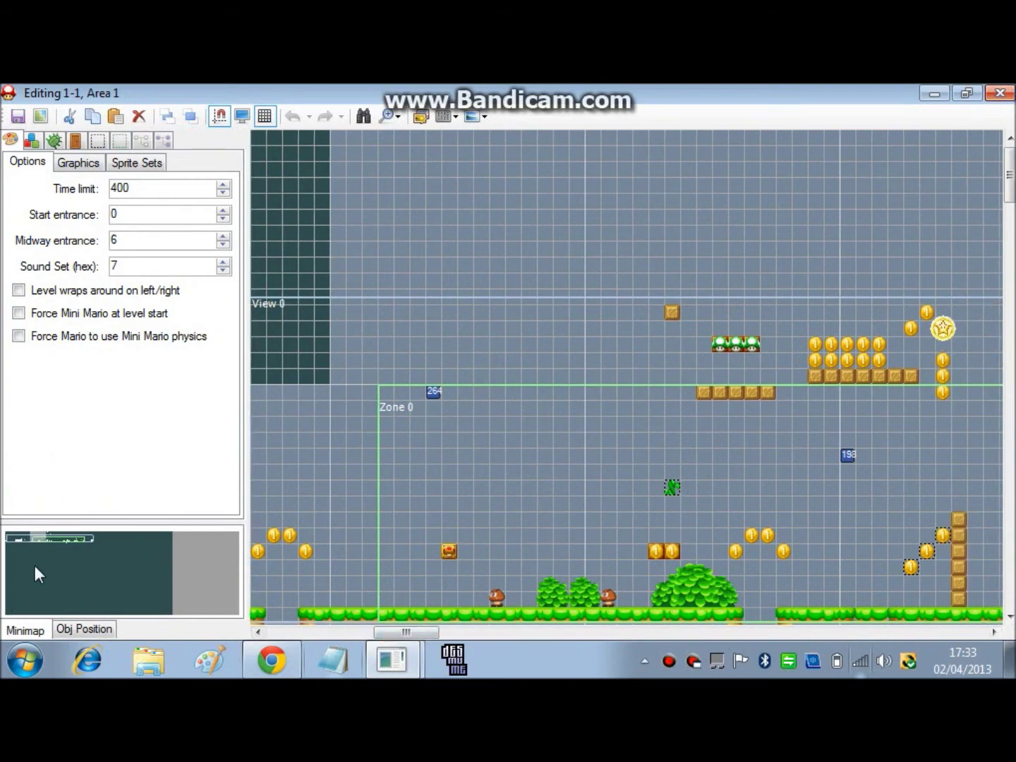
pyautogui.moveTo(49, 541); pyautogui.dragTo(45, 537)
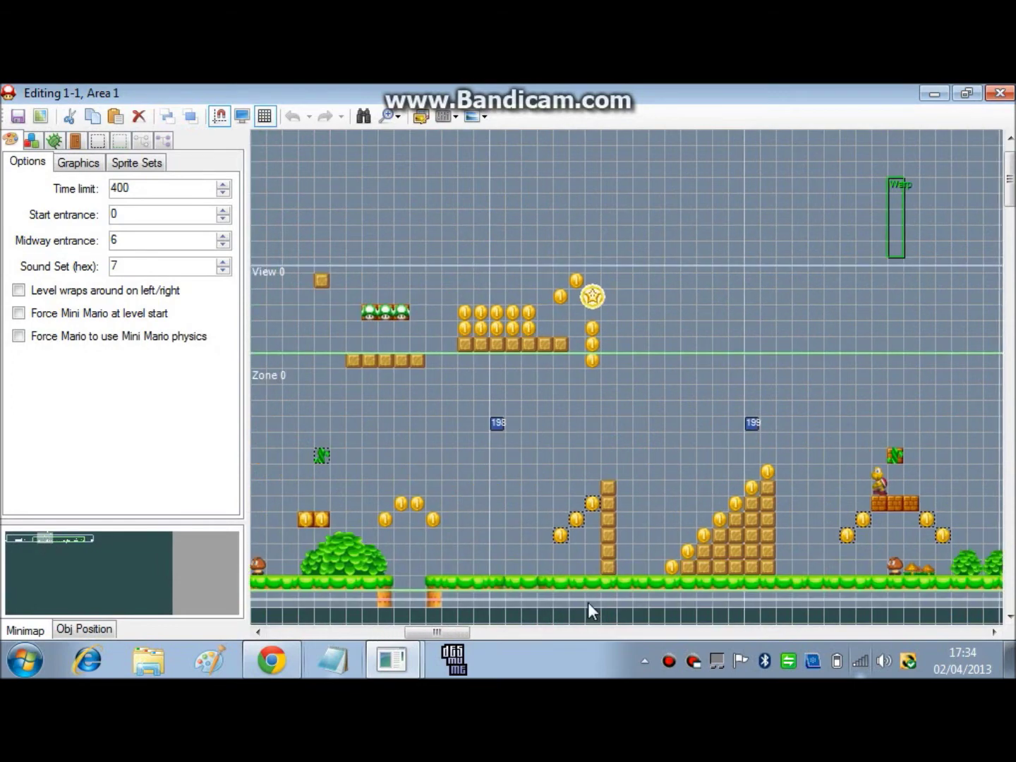
pyautogui.click(496, 423)
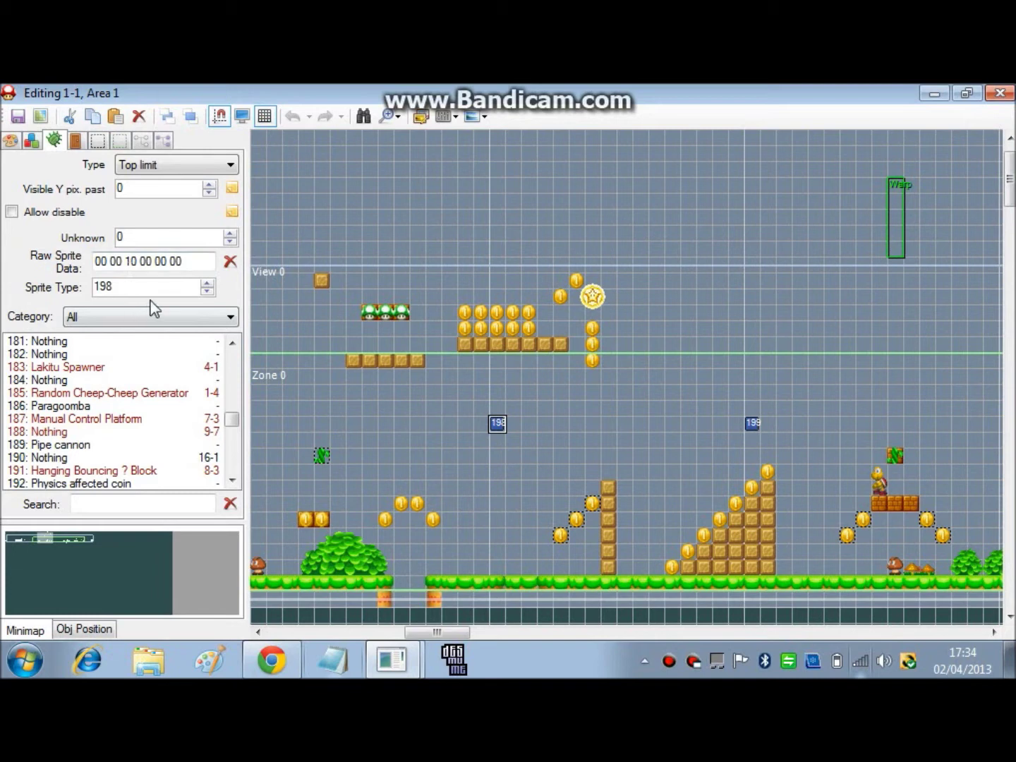
pyautogui.click(606, 538)
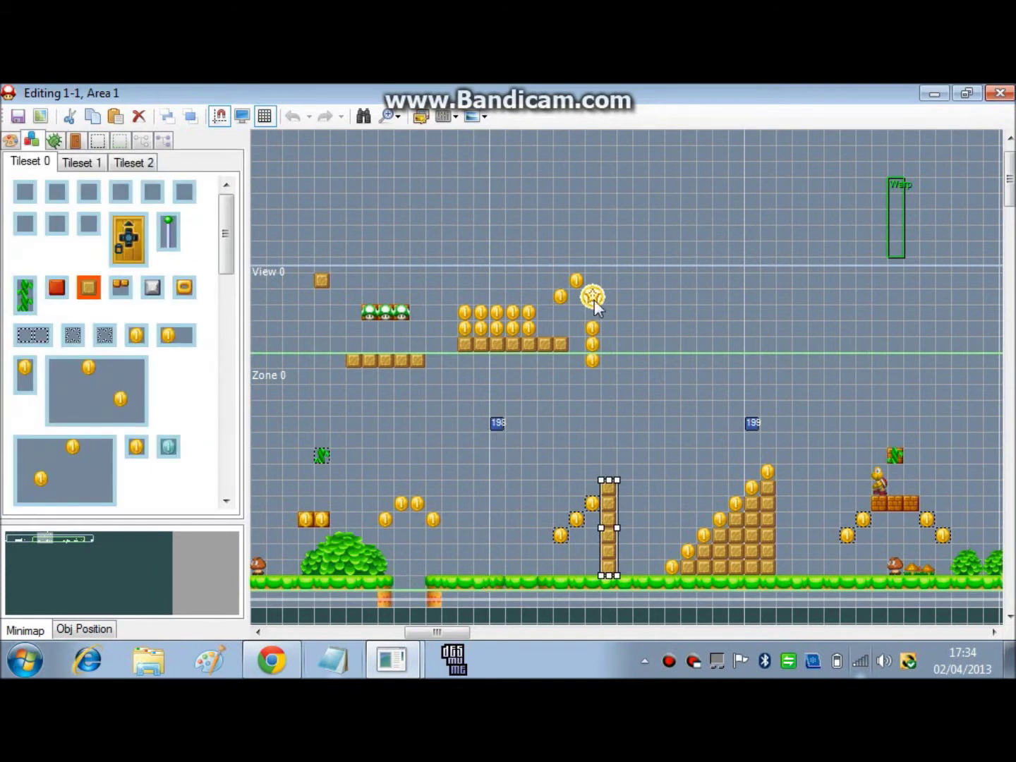
pyautogui.click(440, 624)
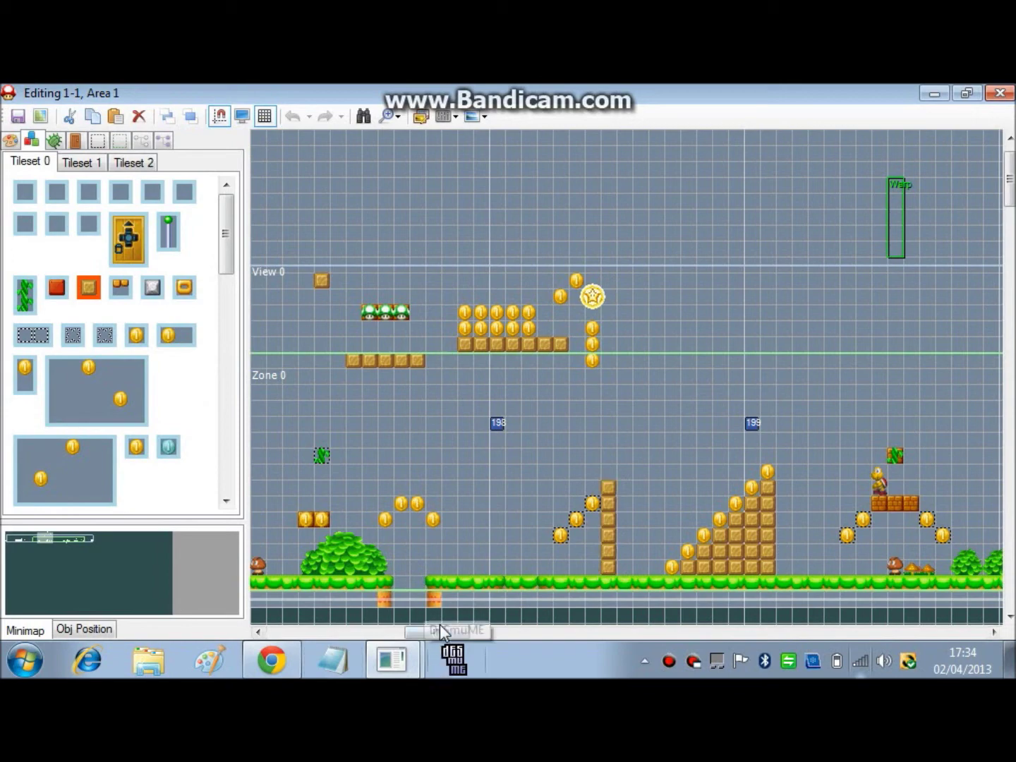
pyautogui.moveTo(415, 632); pyautogui.dragTo(538, 631)
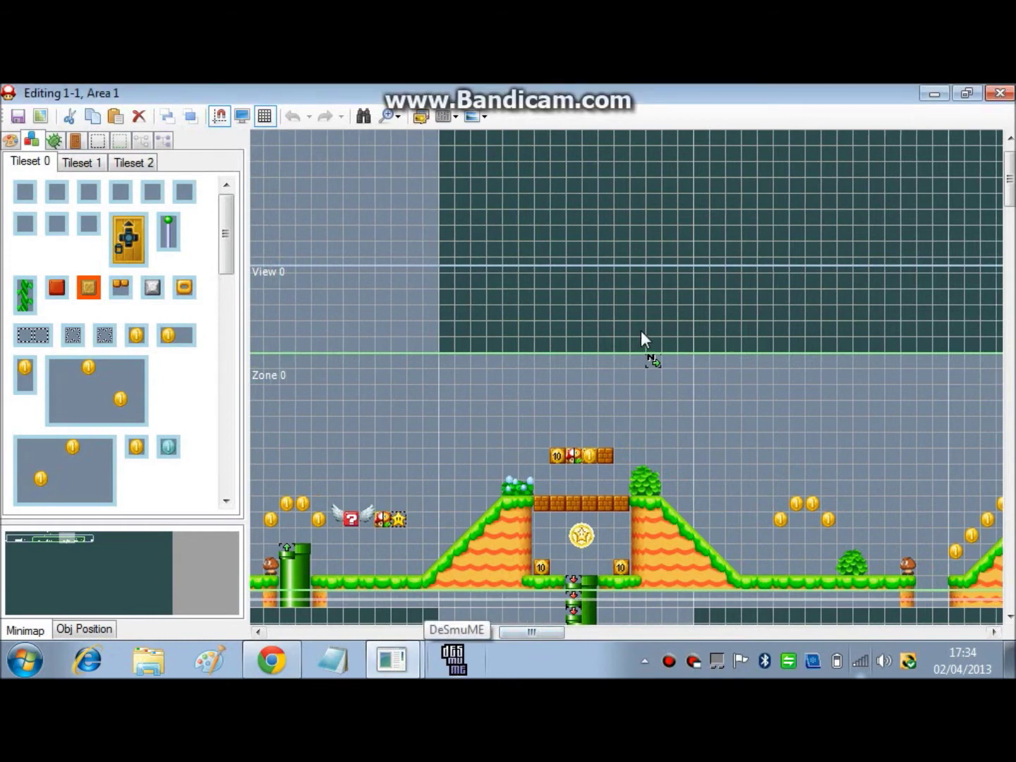
# Inspect the properties of the upward-facing pipe entrances 2 and 3 on the central green pipe, including their destination area.
pyautogui.click(652, 359)
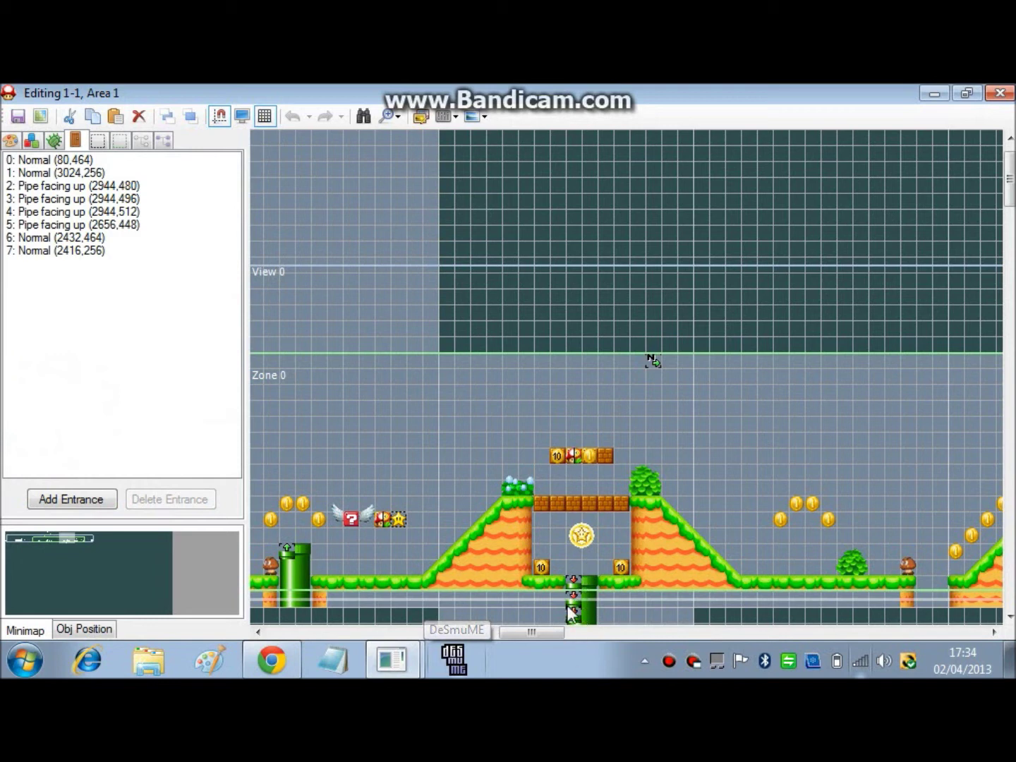
pyautogui.click(574, 583)
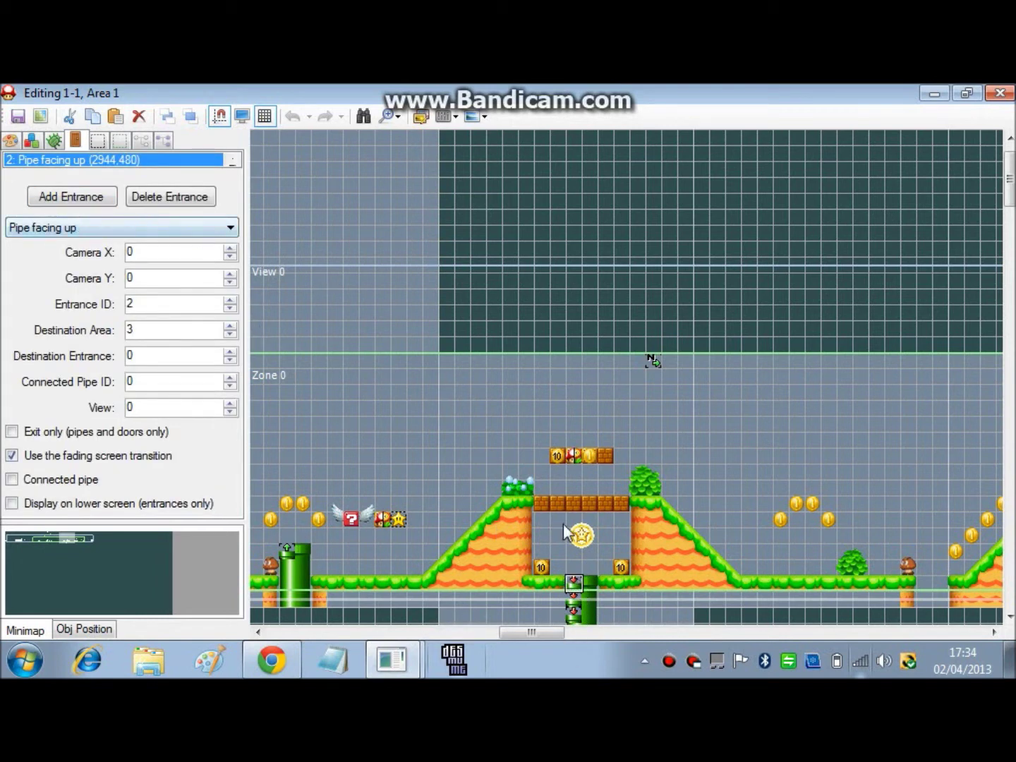
pyautogui.click(586, 578)
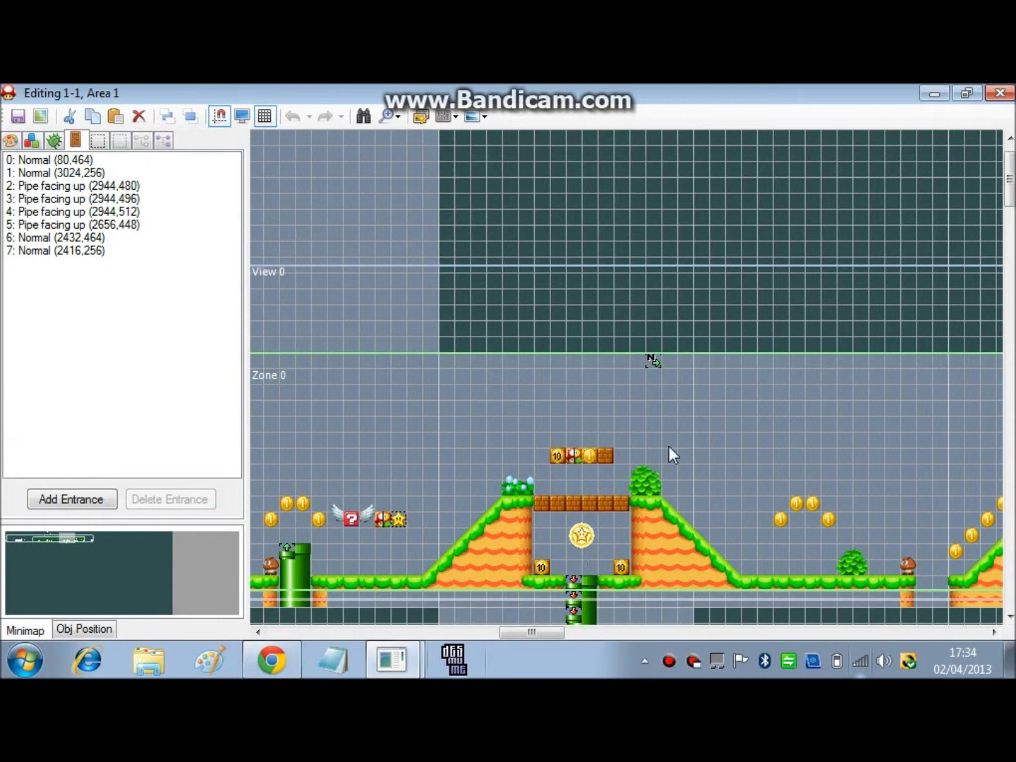
pyautogui.click(574, 598)
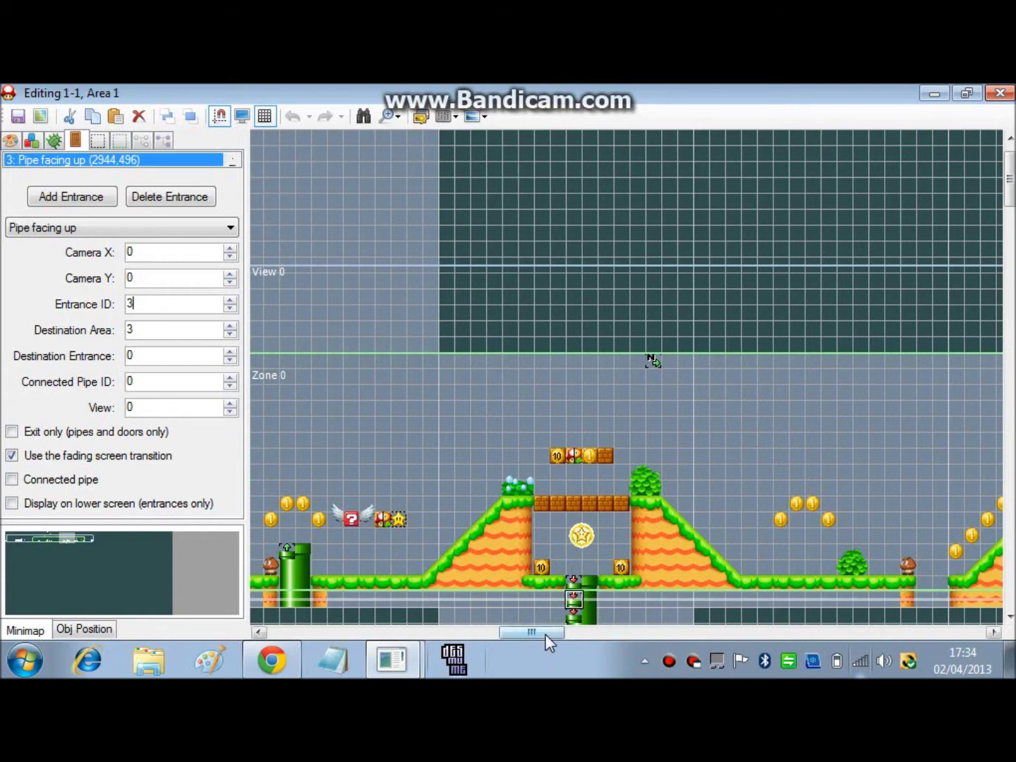
pyautogui.moveTo(543, 632); pyautogui.dragTo(393, 632)
pyautogui.hscroll(5, 357, 534)
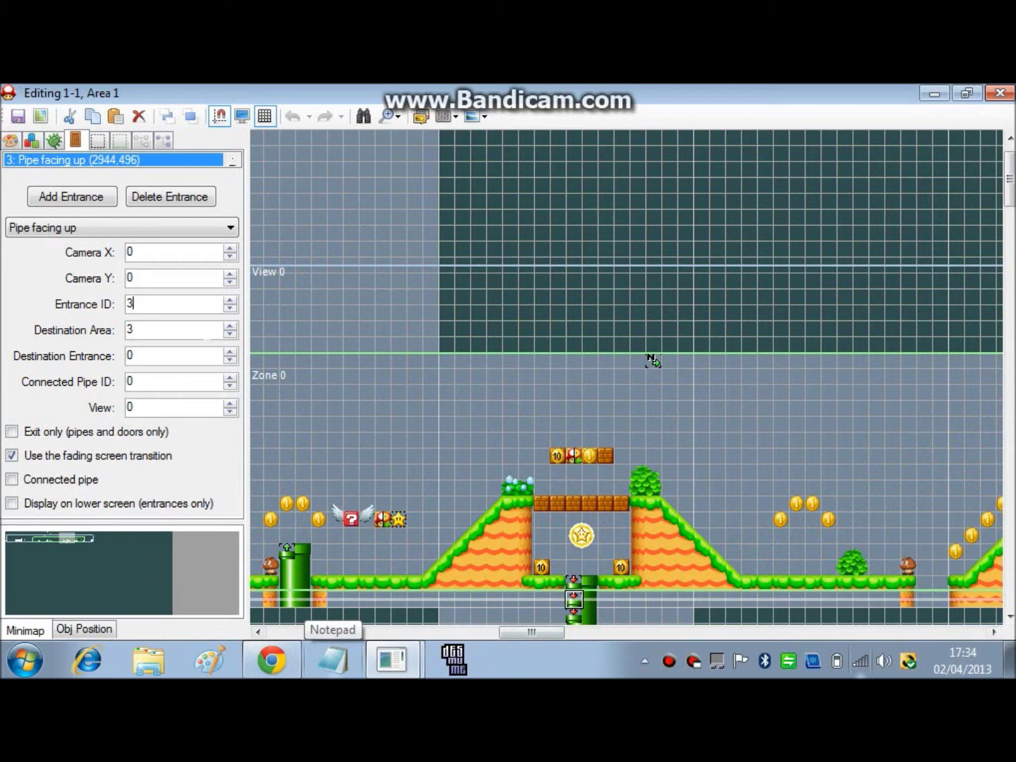
pyautogui.press('Tab')
# Close Area 1 and open Area 3 of level 1-1 for editing.
pyautogui.click(1001, 91)
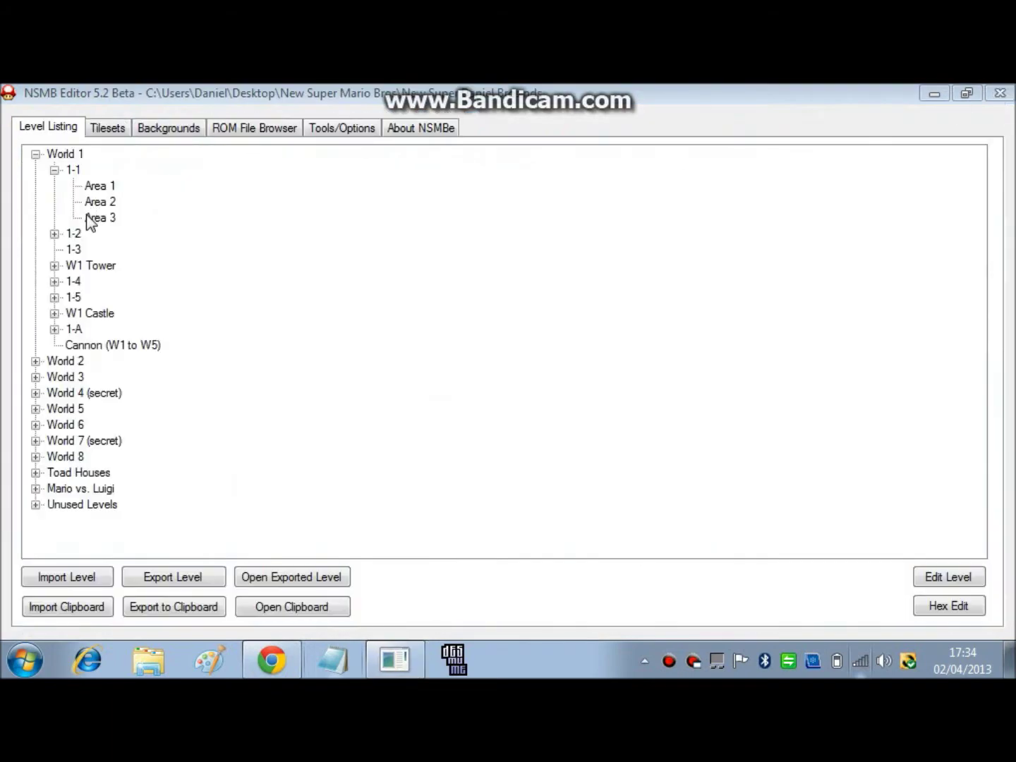
pyautogui.click(87, 217)
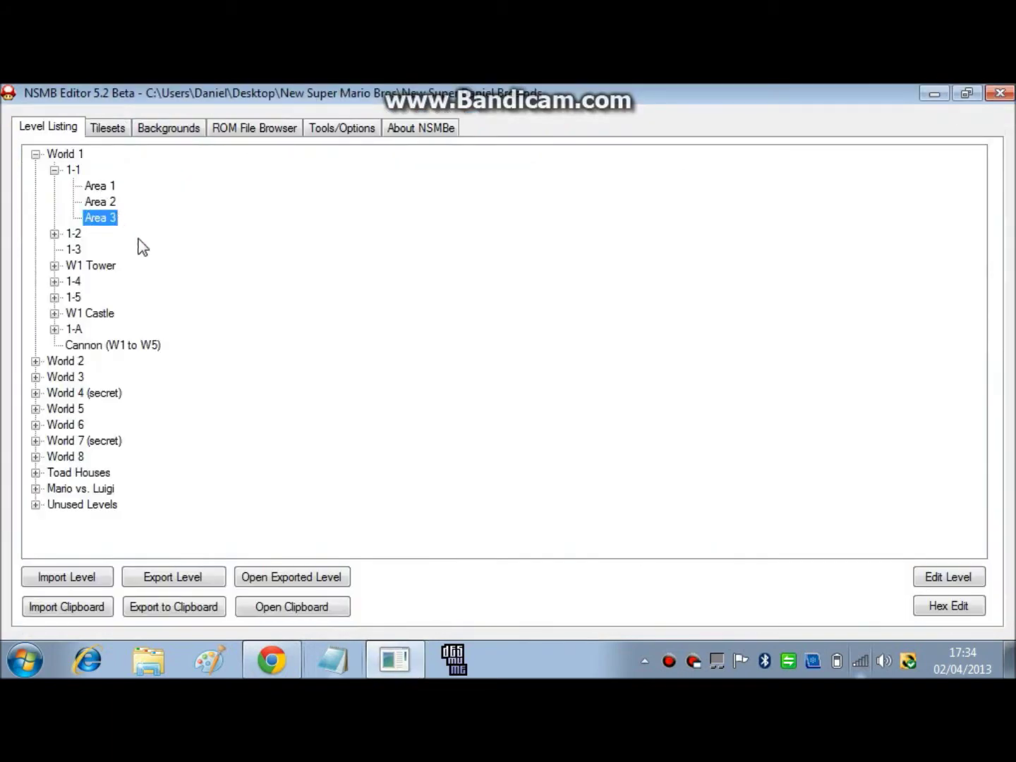
pyautogui.doubleClick(102, 218)
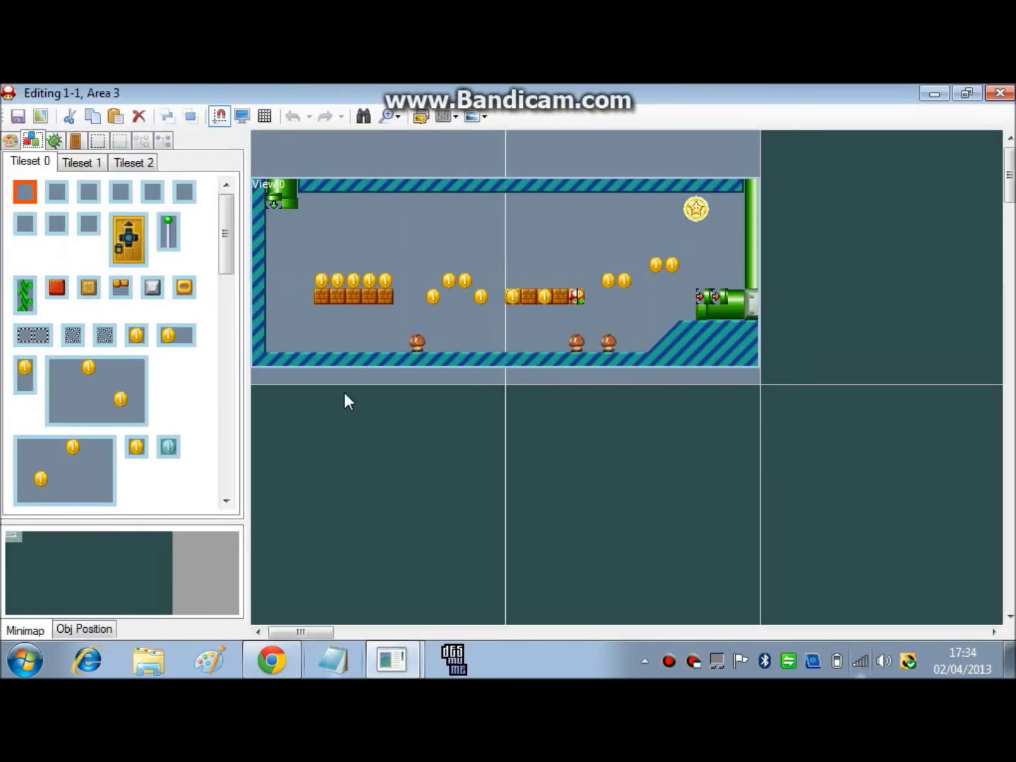
# Enlarge the Area 3 display to 150 % and show the grid over it.
pyautogui.click(393, 117)
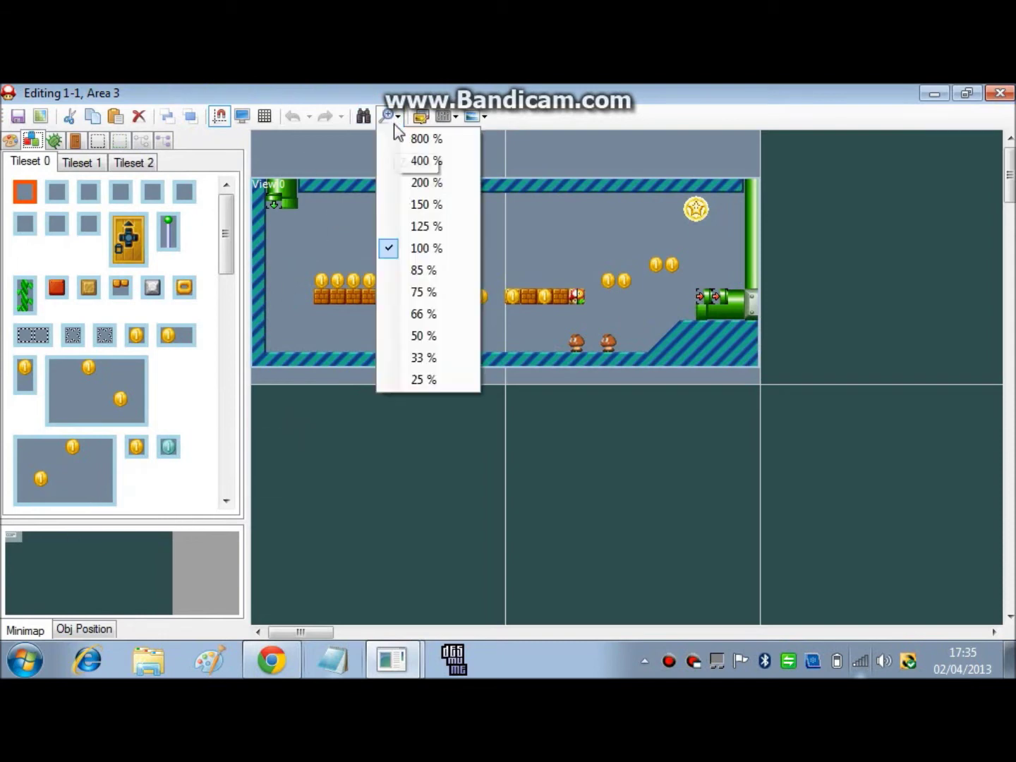
pyautogui.click(415, 206)
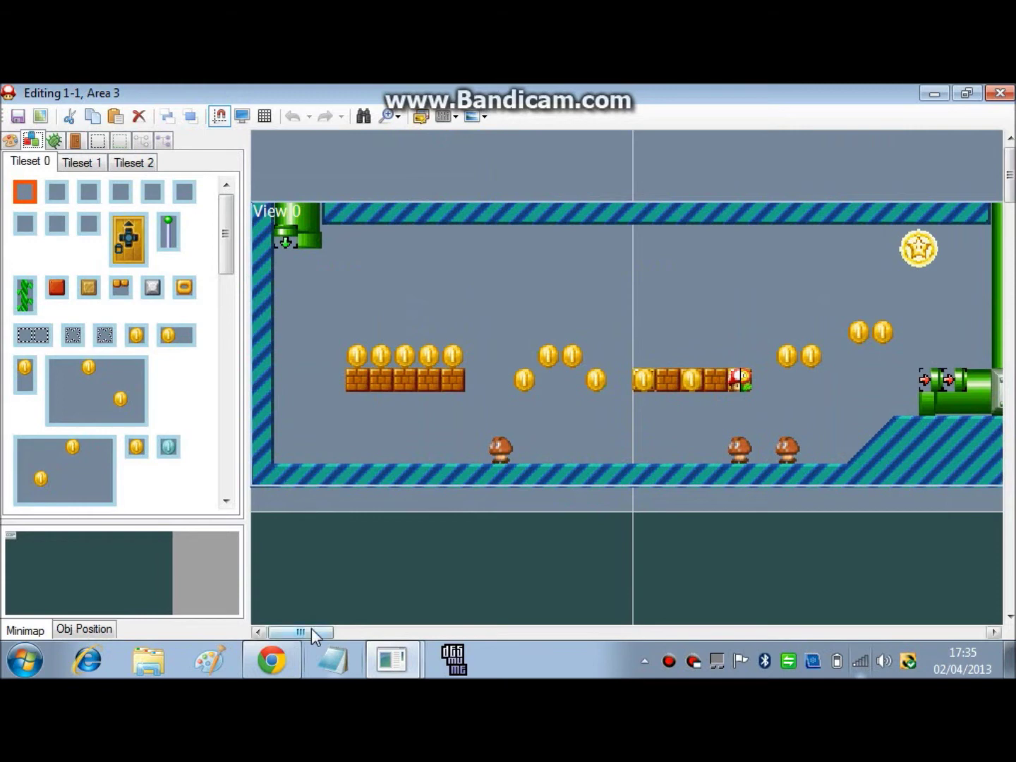
pyautogui.moveTo(311, 630)
pyautogui.mouseDown()
pyautogui.moveTo(331, 632)
pyautogui.moveTo(315, 638)
pyautogui.mouseUp()
pyautogui.click(266, 116)
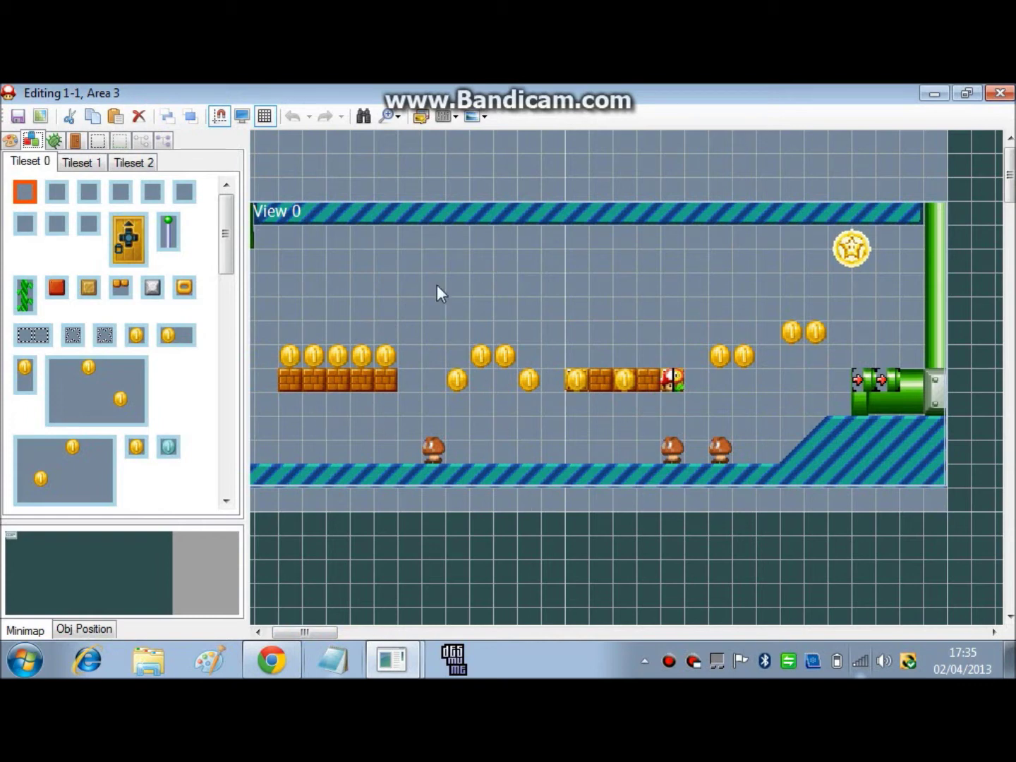
# Try changing the Goomba nearest the area's start to sprite 140, Boss Key, and undo the change.
pyautogui.click(424, 446)
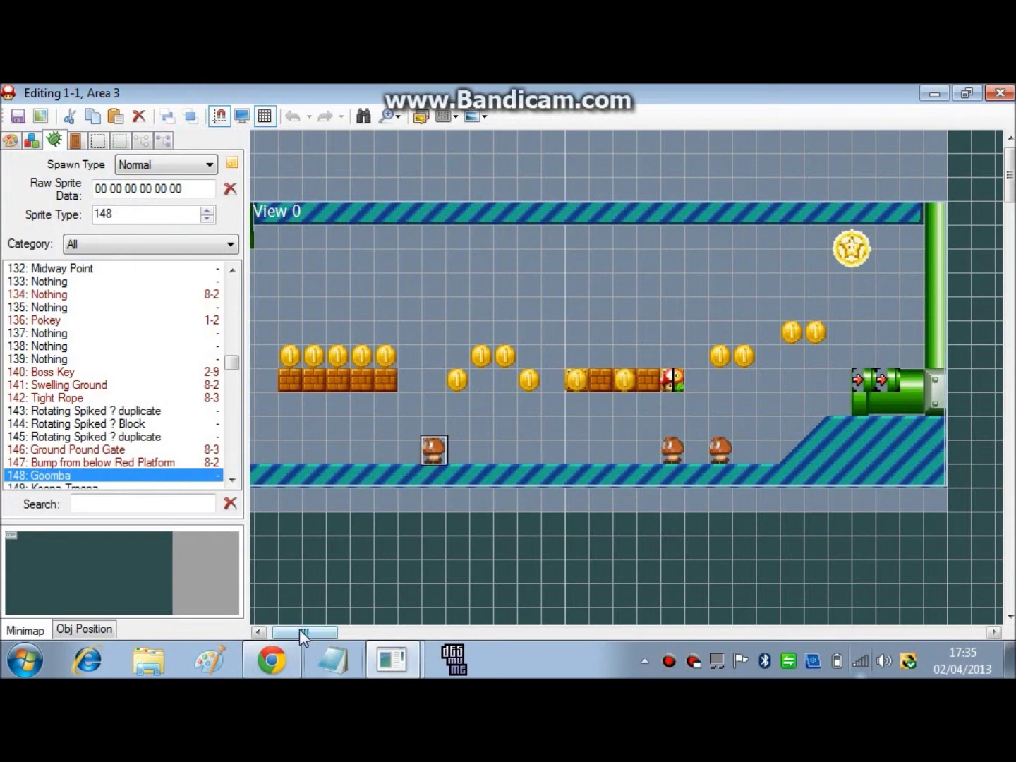
pyautogui.moveTo(304, 632); pyautogui.dragTo(299, 632)
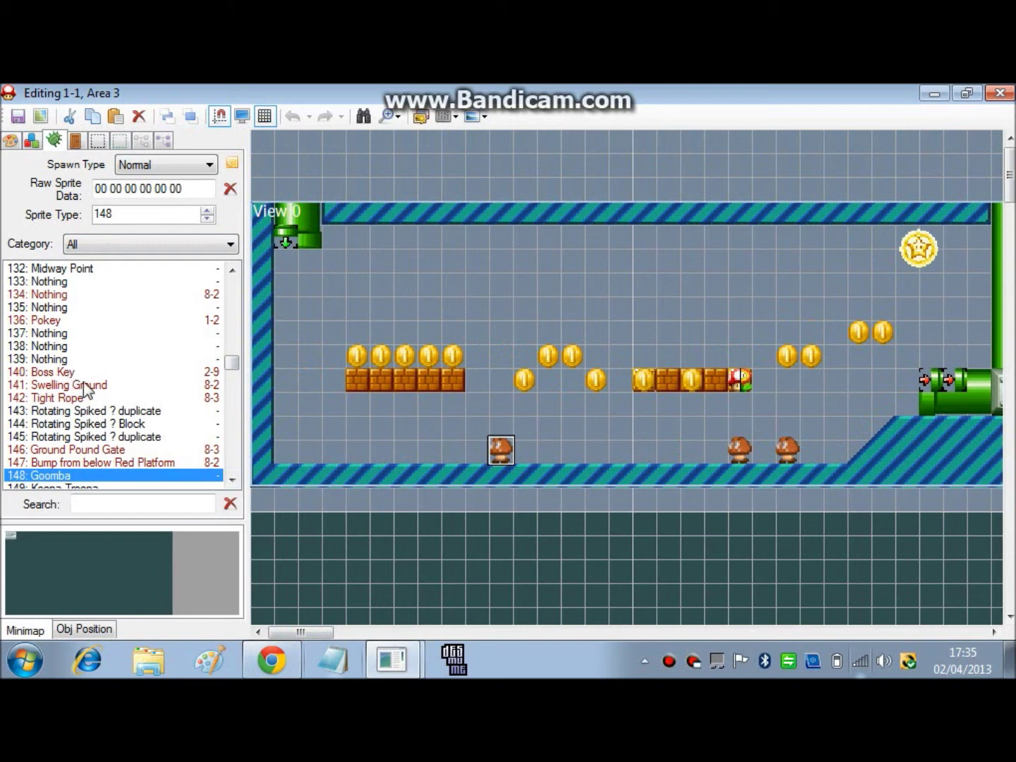
pyautogui.click(61, 372)
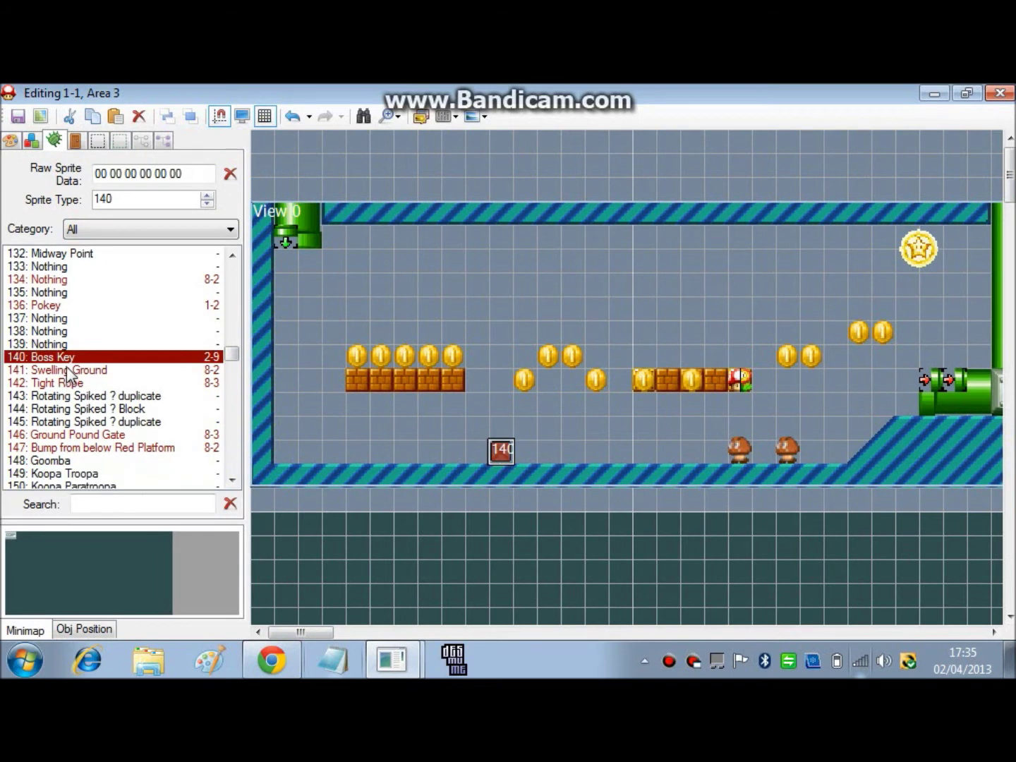
pyautogui.hotkey('ctrl', 'z')
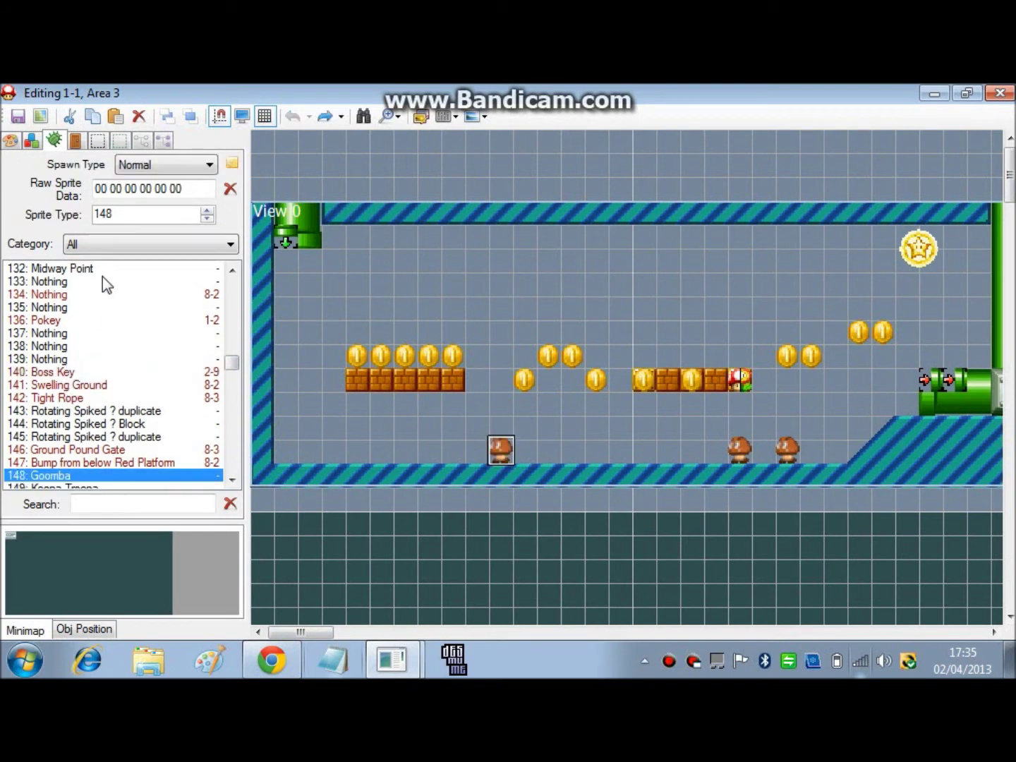
# Review the area's sprite sets, examining the enemy choices offered for sets 1 and 2.
pyautogui.click(11, 140)
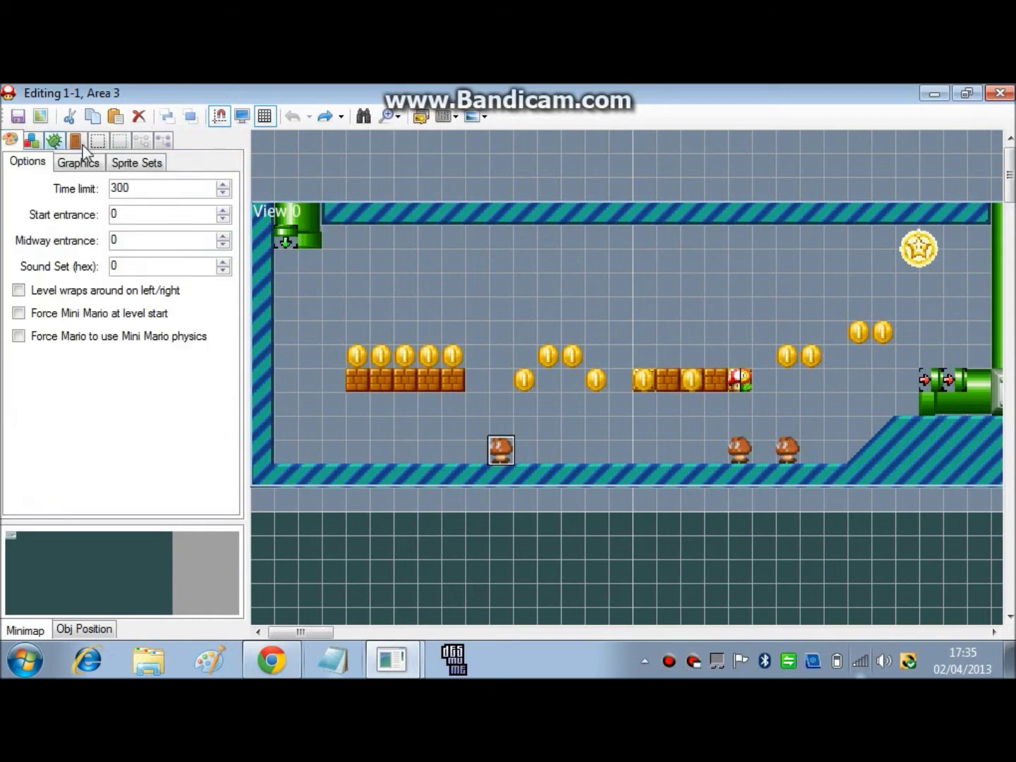
pyautogui.click(136, 163)
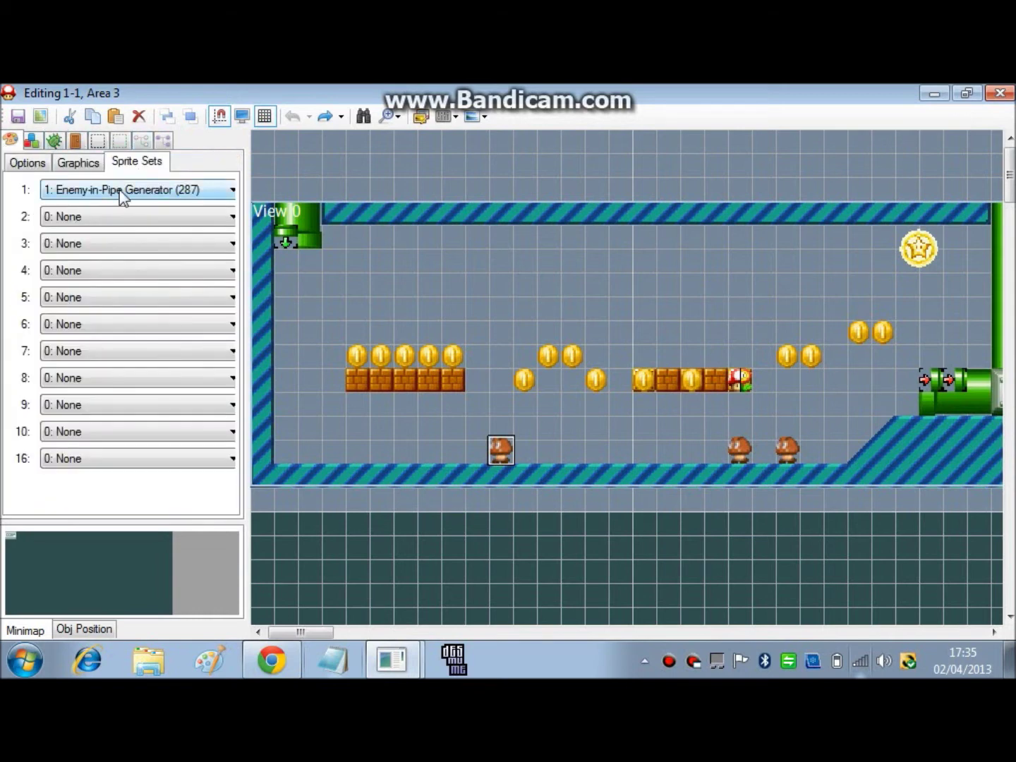
pyautogui.click(121, 190)
pyautogui.click(121, 196)
pyautogui.click(104, 211)
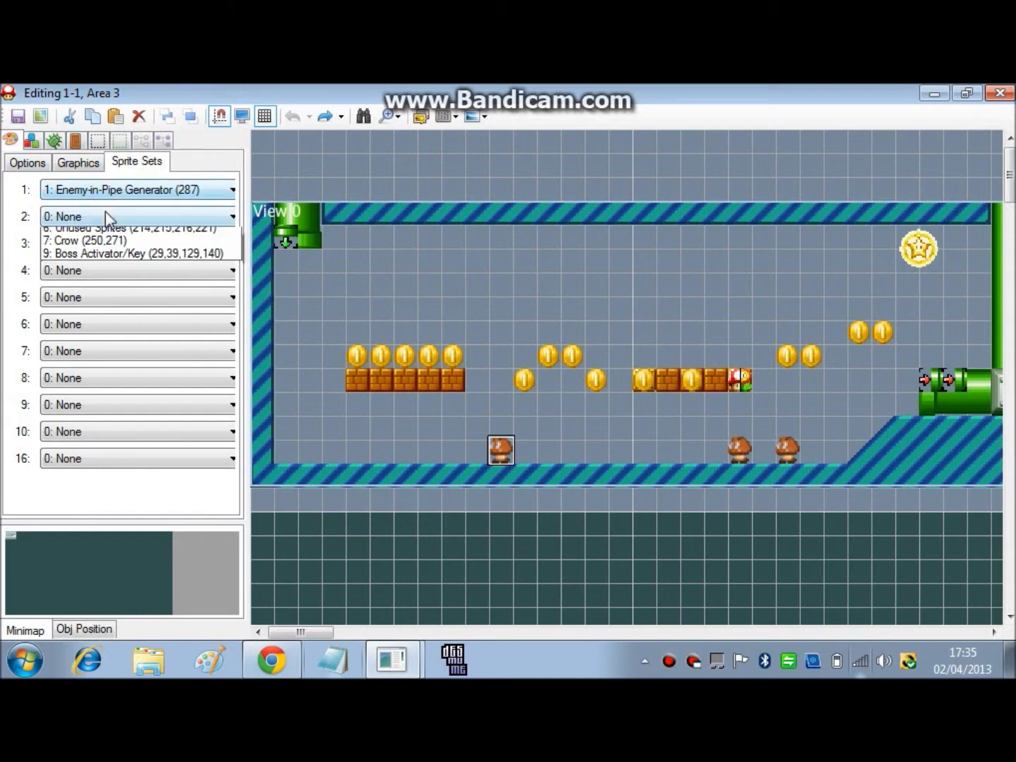
pyautogui.click(103, 213)
pyautogui.click(103, 213)
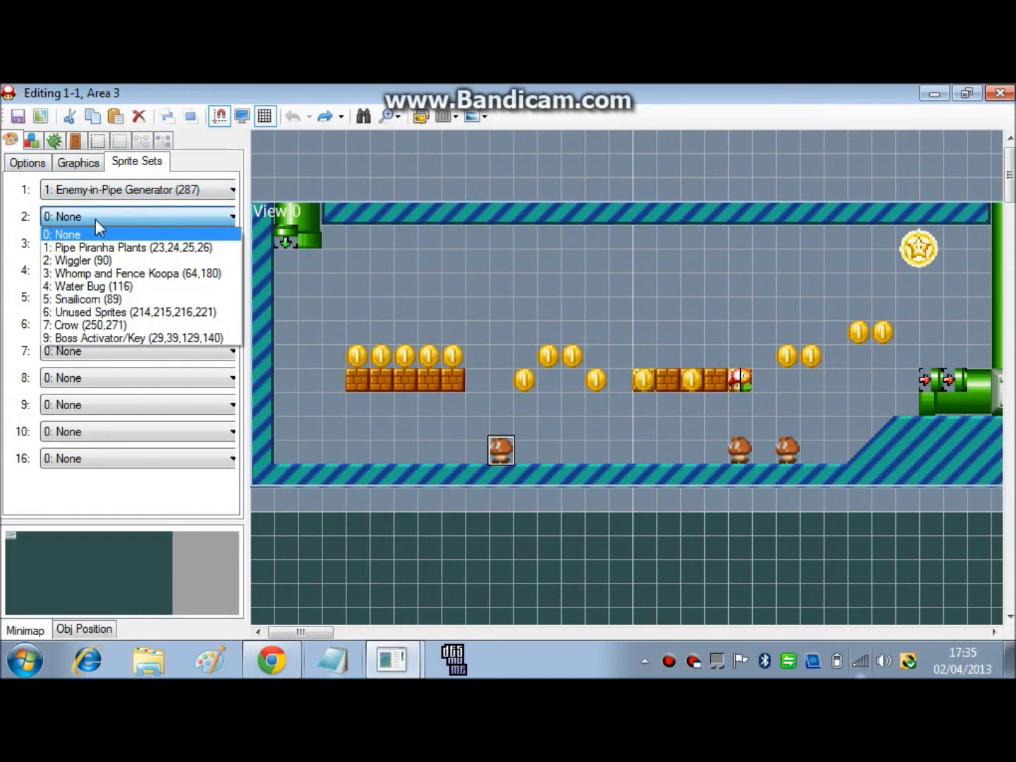
pyautogui.click(104, 200)
pyautogui.click(105, 194)
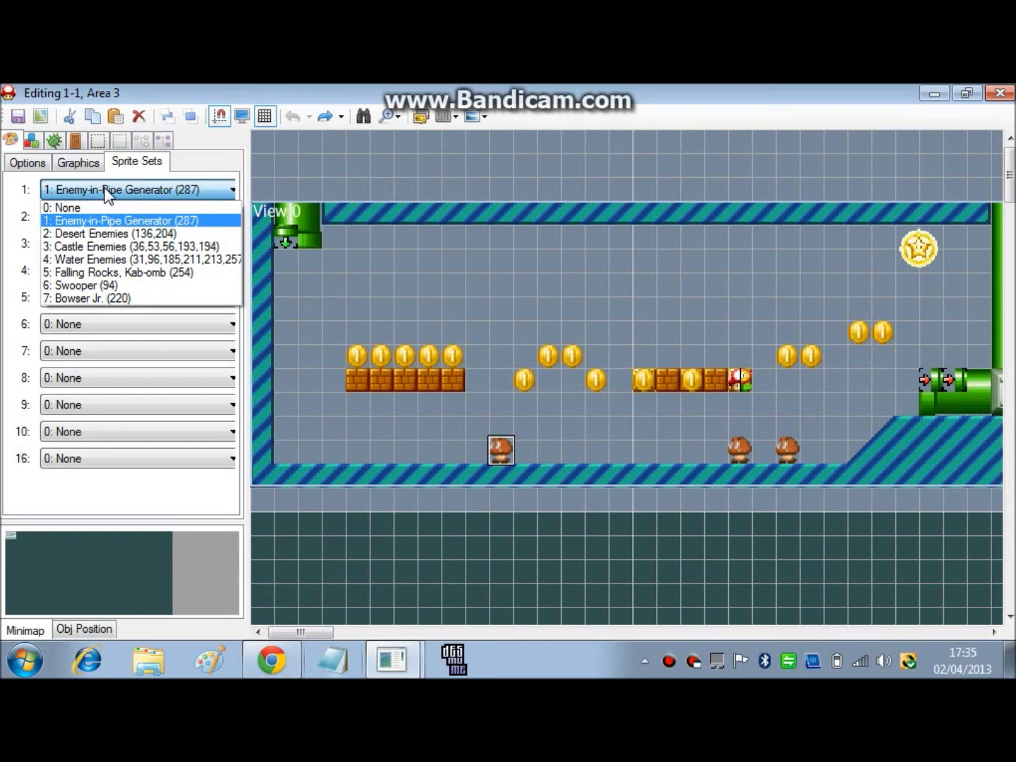
pyautogui.click(105, 194)
pyautogui.click(89, 217)
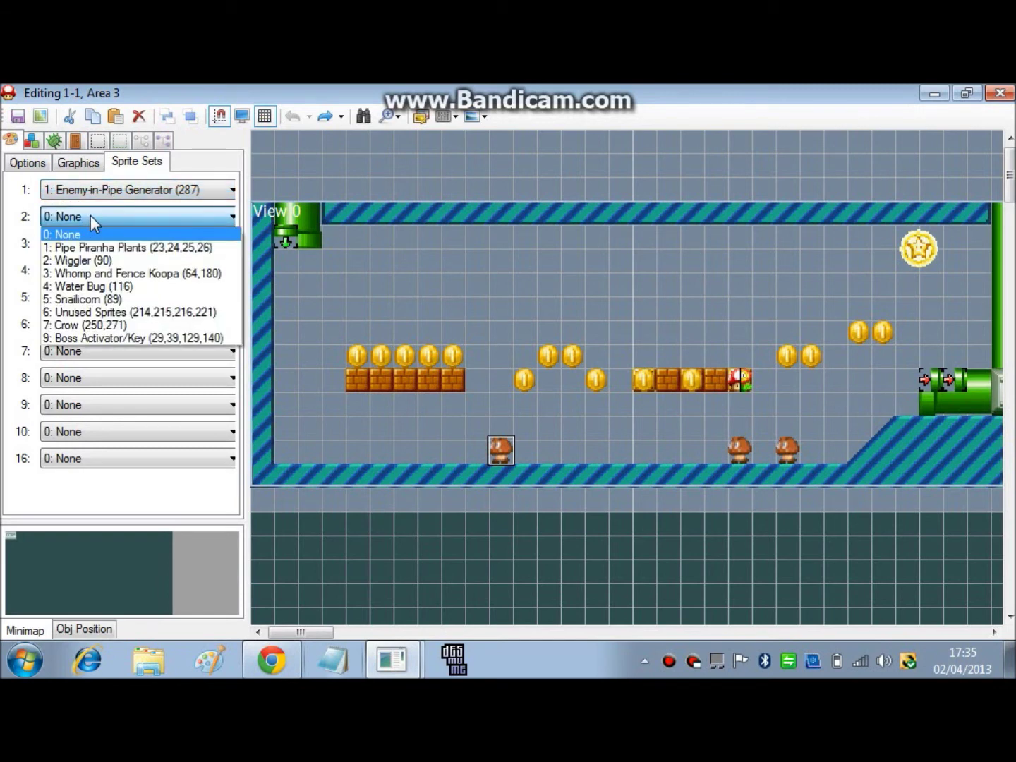
pyautogui.click(89, 217)
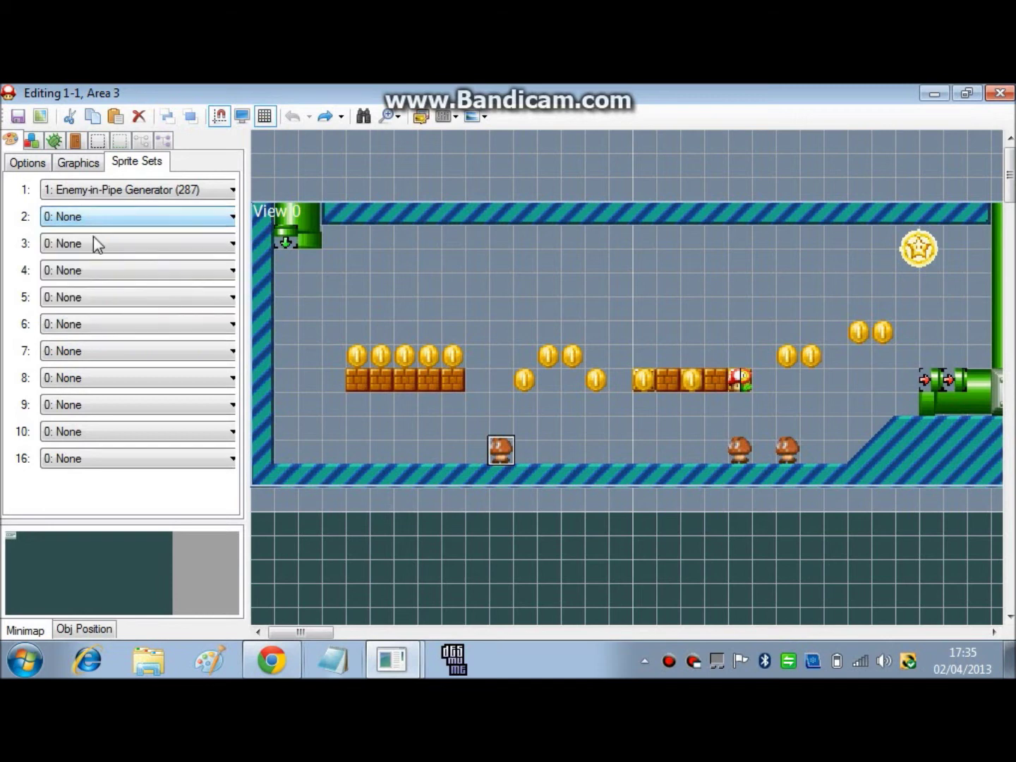
# Examine the choices offered for sprite sets 3, 9, 10 and 16.
pyautogui.doubleClick(93, 240)
pyautogui.click(119, 451)
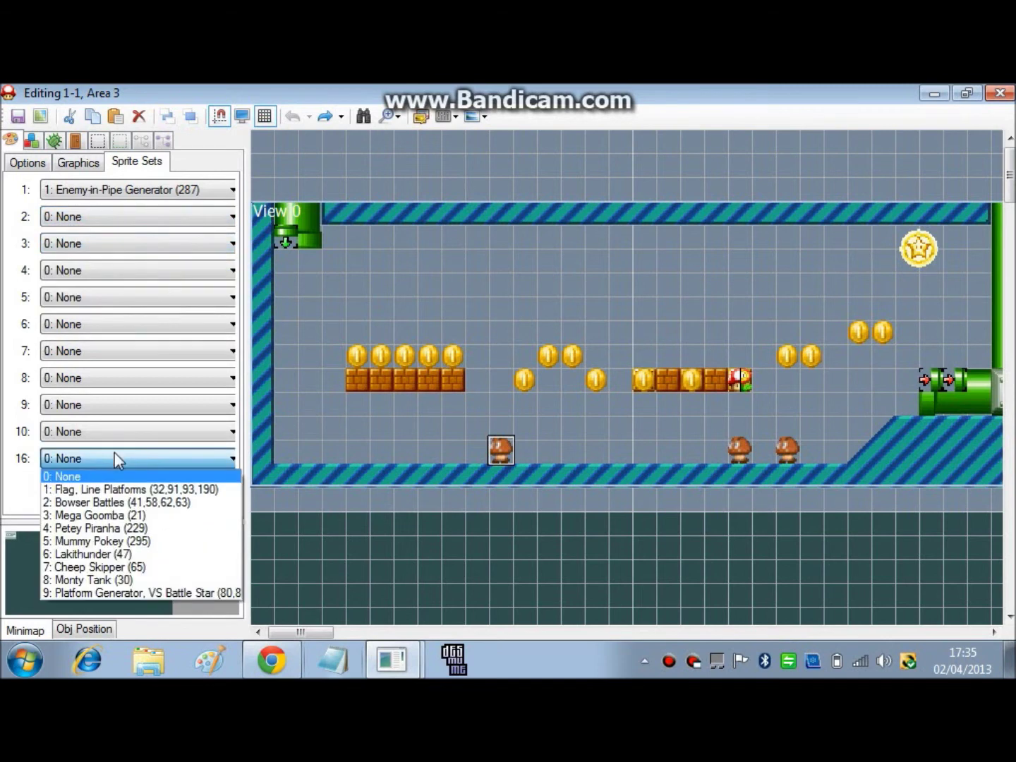
pyautogui.click(114, 454)
pyautogui.click(107, 428)
pyautogui.click(106, 428)
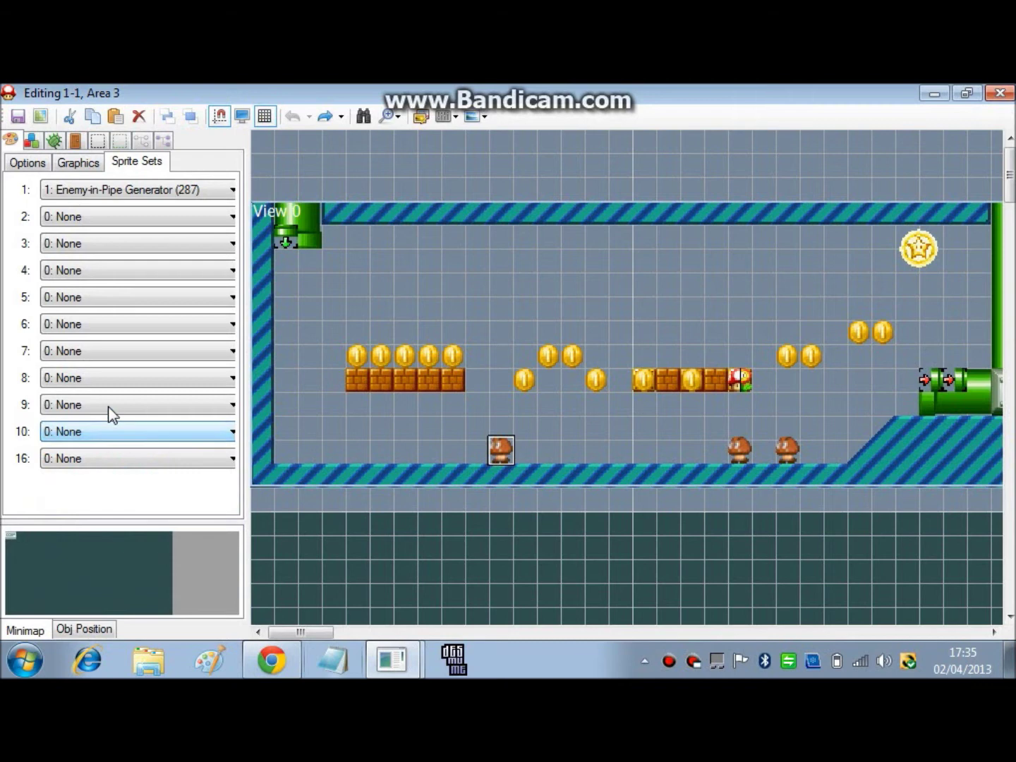
pyautogui.doubleClick(107, 407)
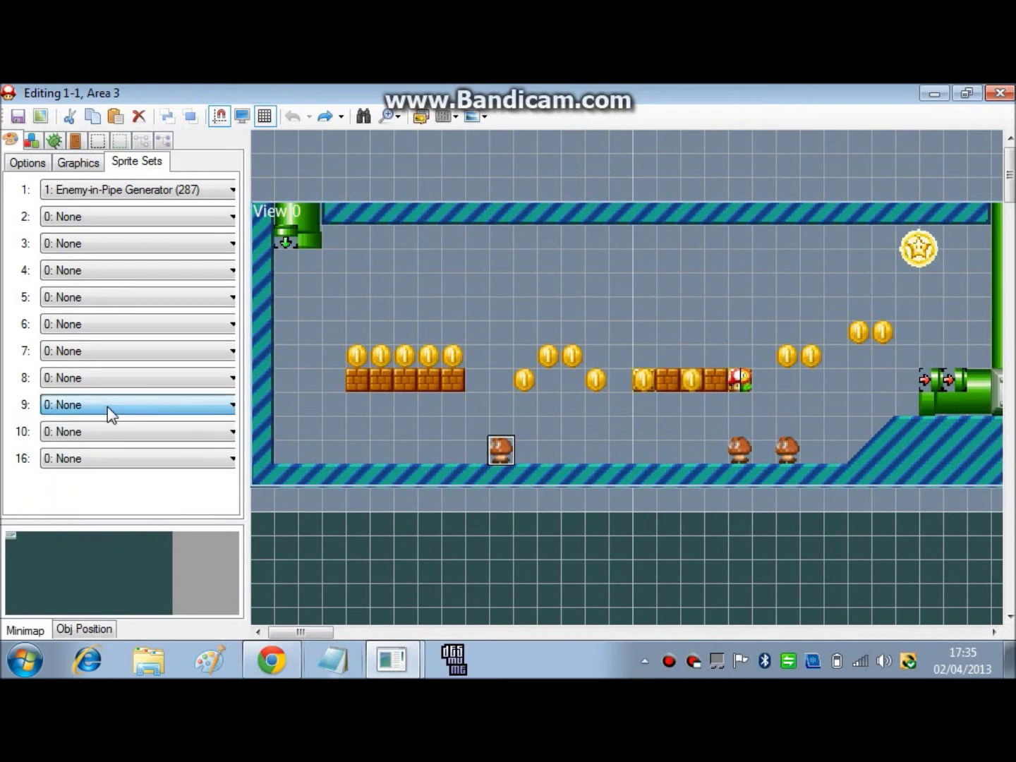
pyautogui.click(119, 460)
pyautogui.click(143, 458)
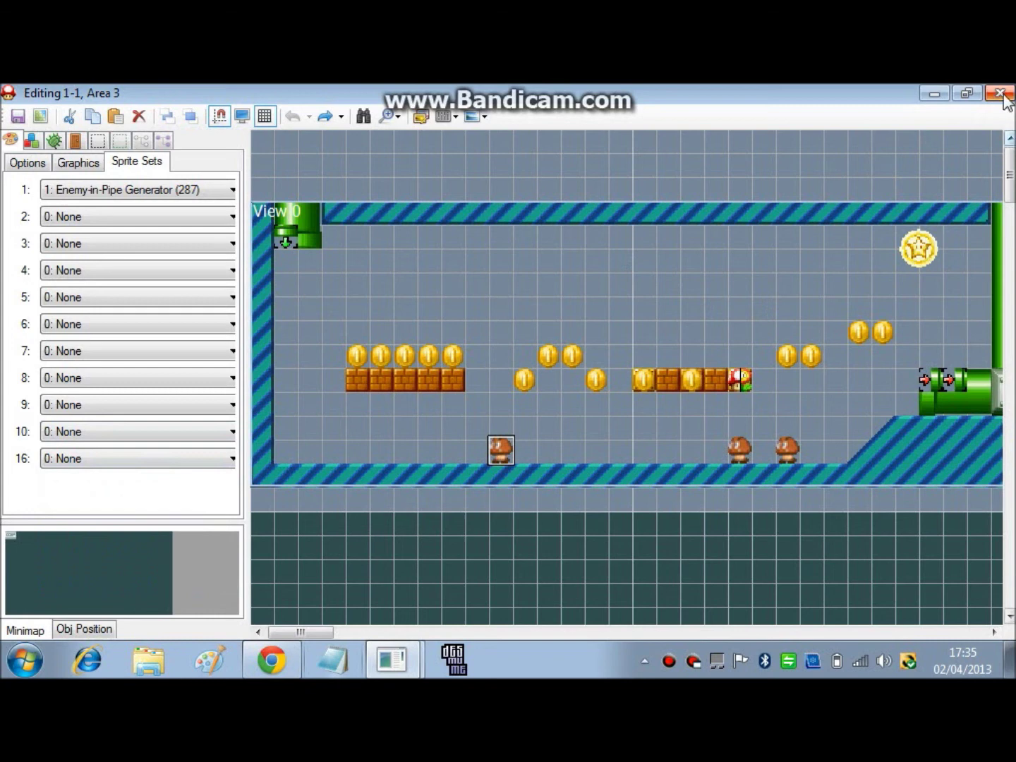
# Try the star coin's half-tile right and half-tile down offsets, switching each one off again, and check its number choices.
pyautogui.click(931, 247)
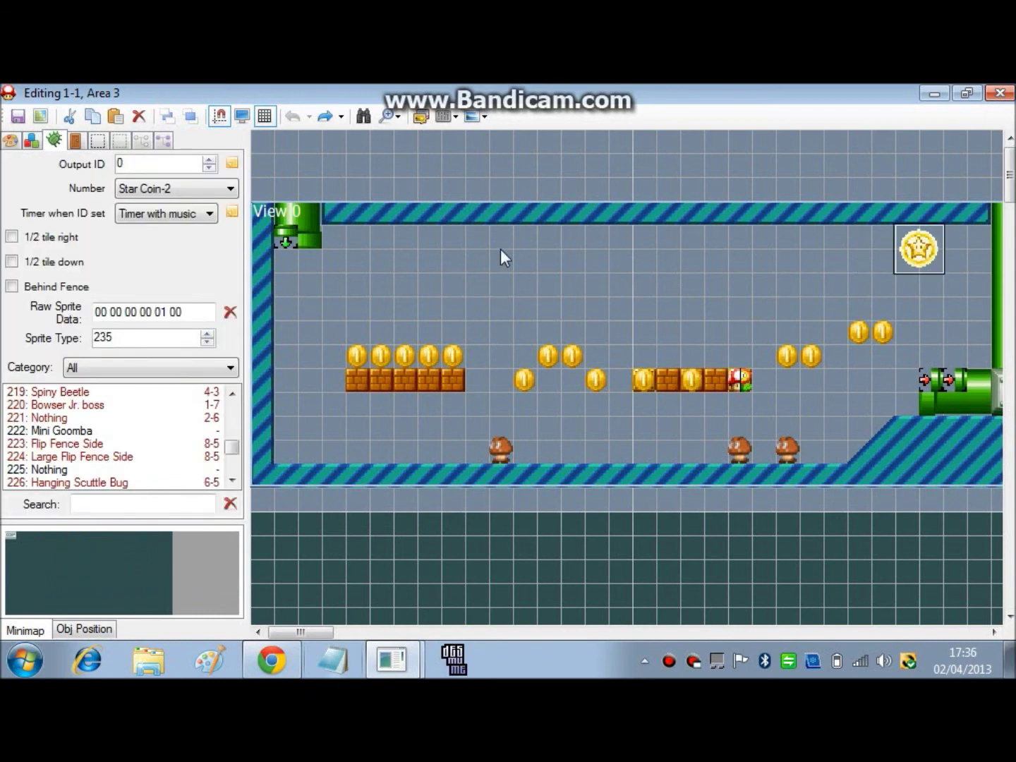
pyautogui.click(157, 194)
pyautogui.click(156, 194)
pyautogui.click(12, 238)
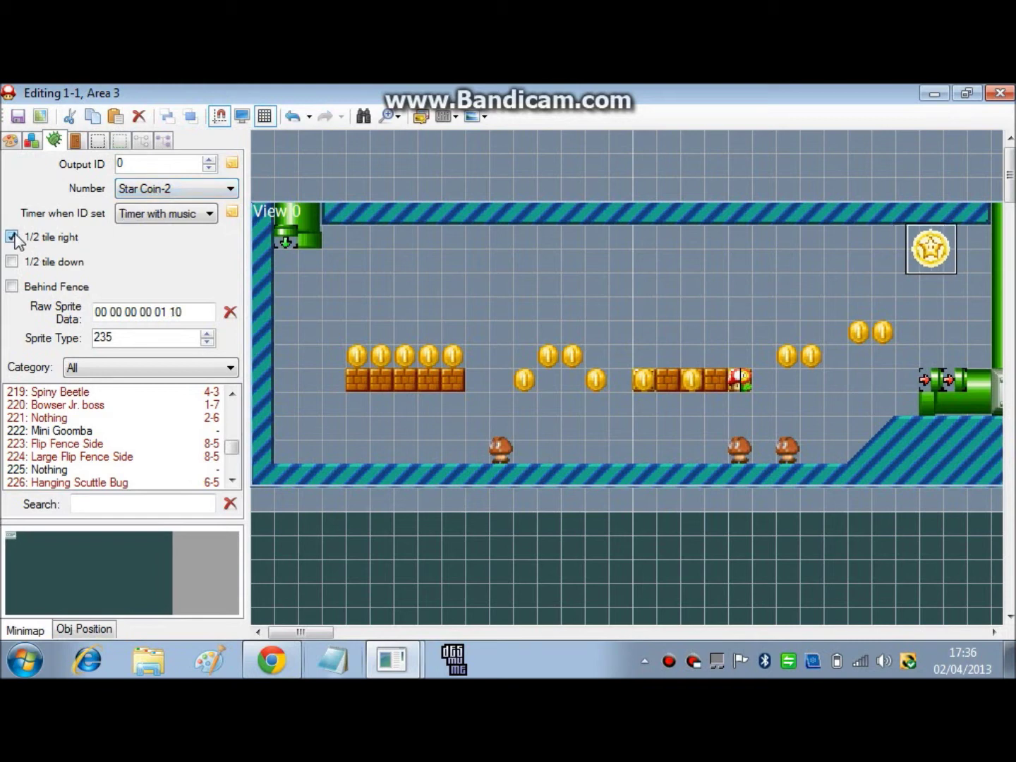
pyautogui.click(12, 237)
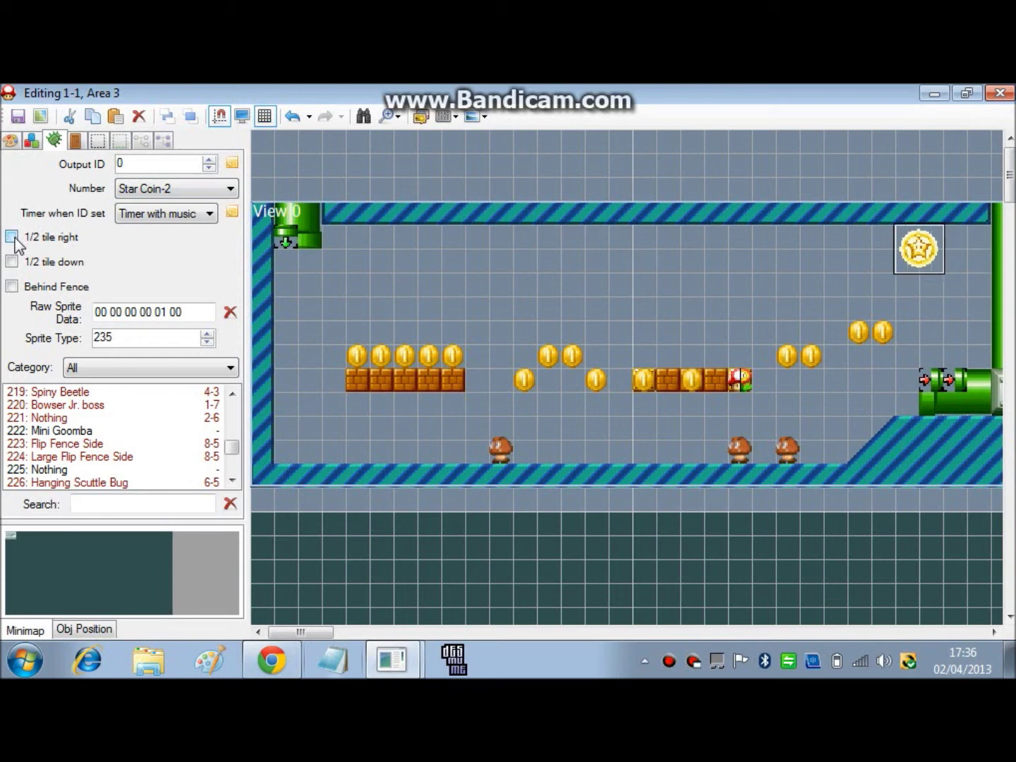
pyautogui.click(12, 261)
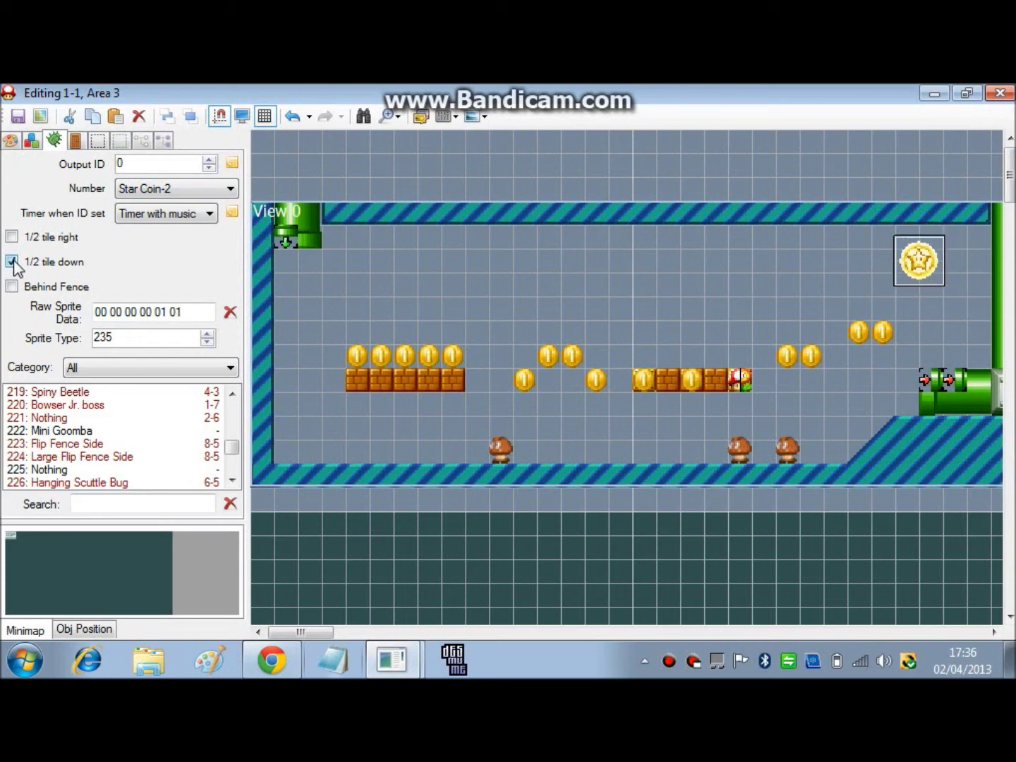
pyautogui.click(12, 262)
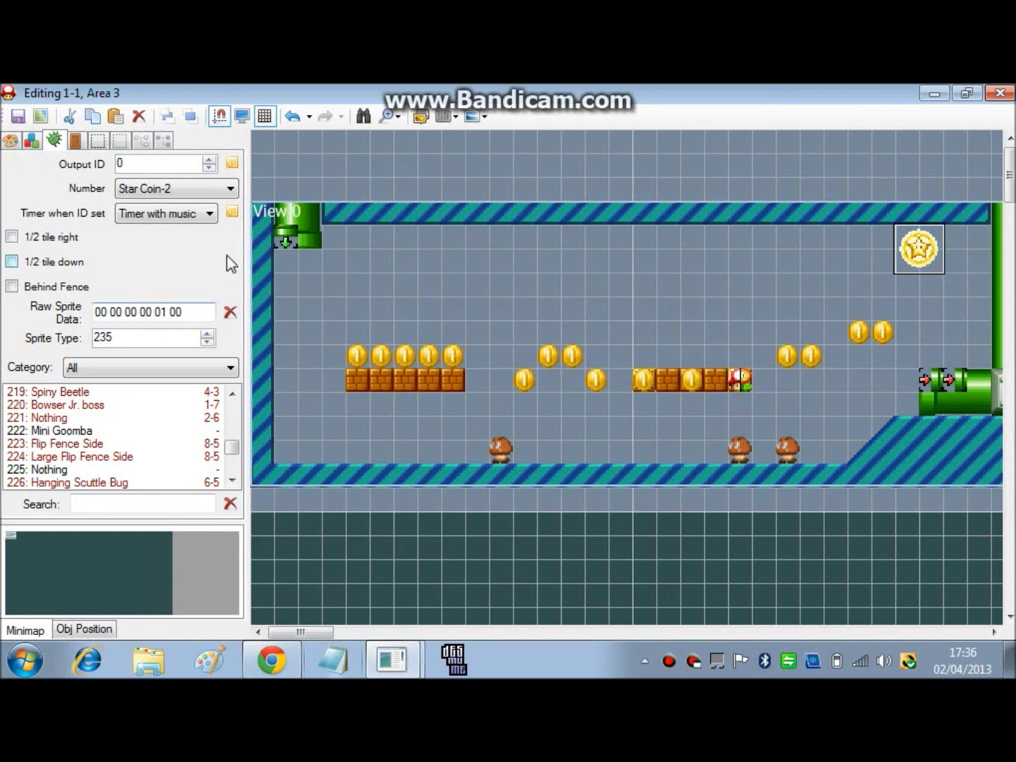
# Close Area 3 without saving and open level 1-3 for editing.
pyautogui.click(999, 97)
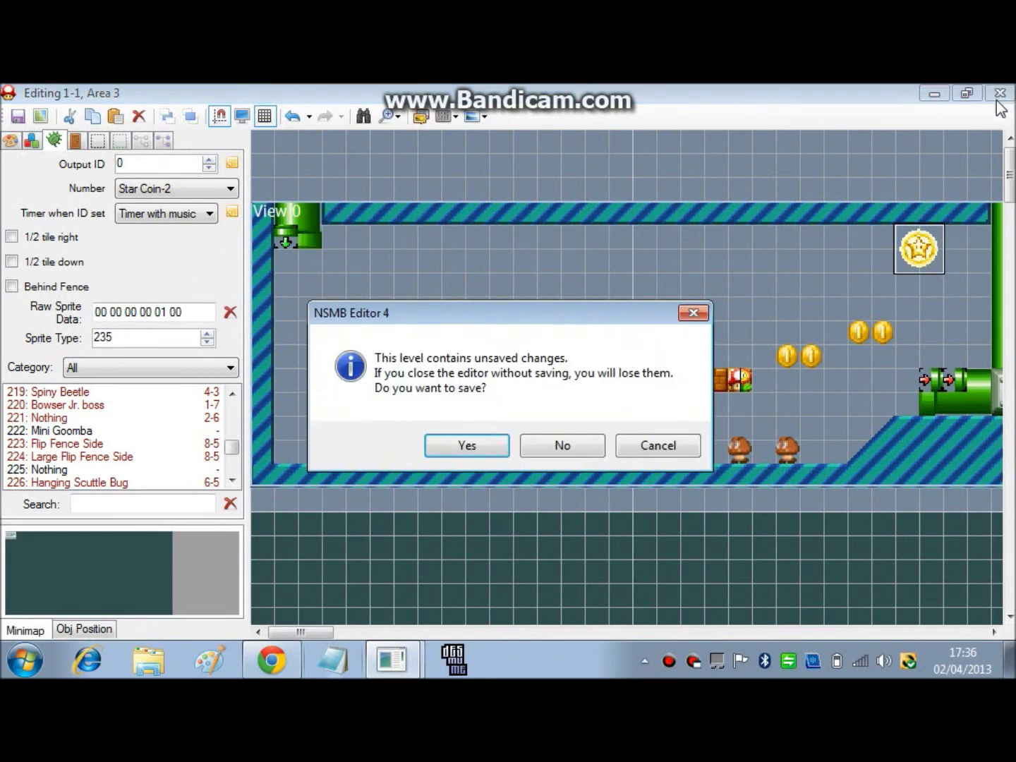
pyautogui.click(569, 445)
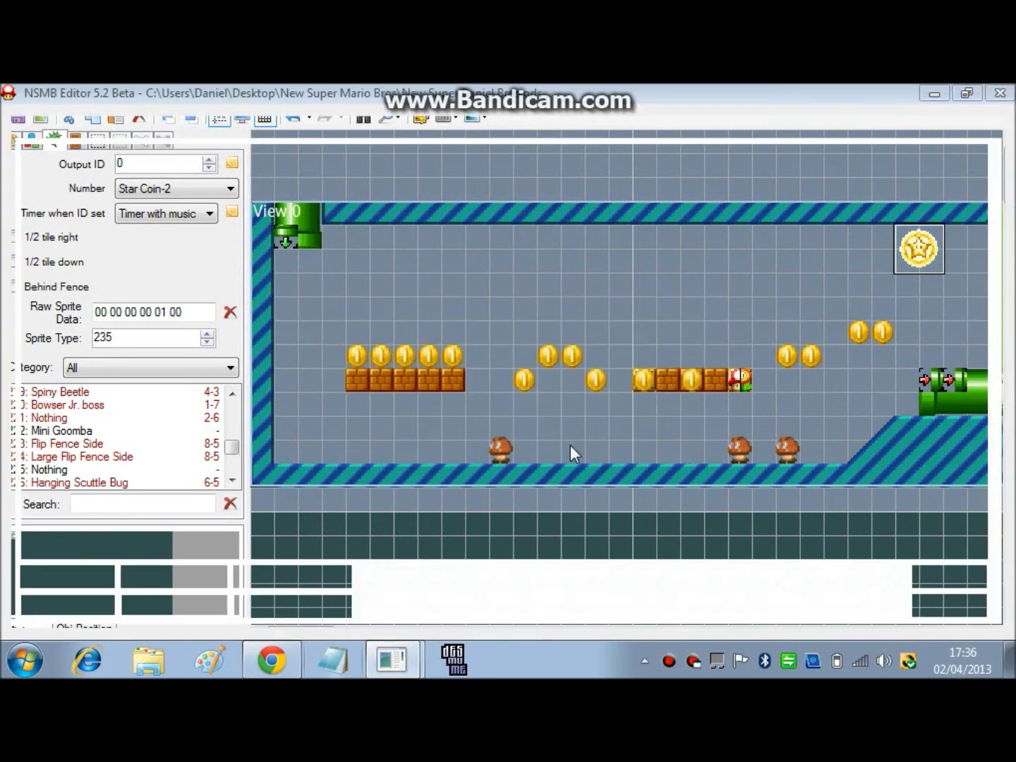
pyautogui.click(53, 170)
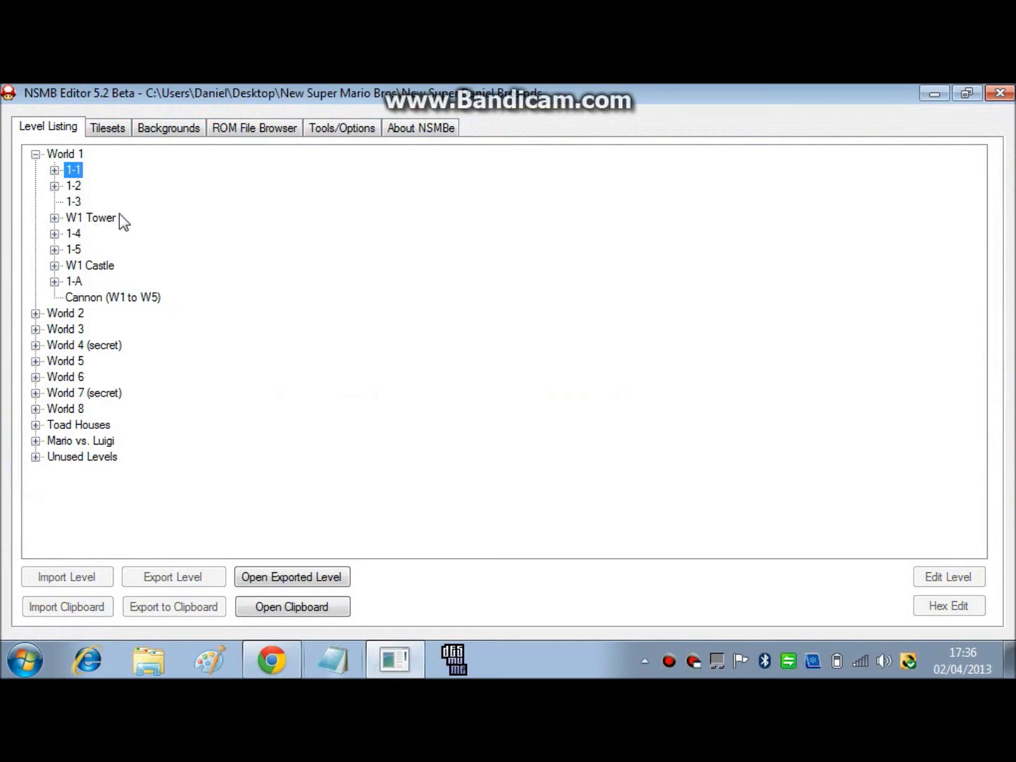
pyautogui.click(74, 201)
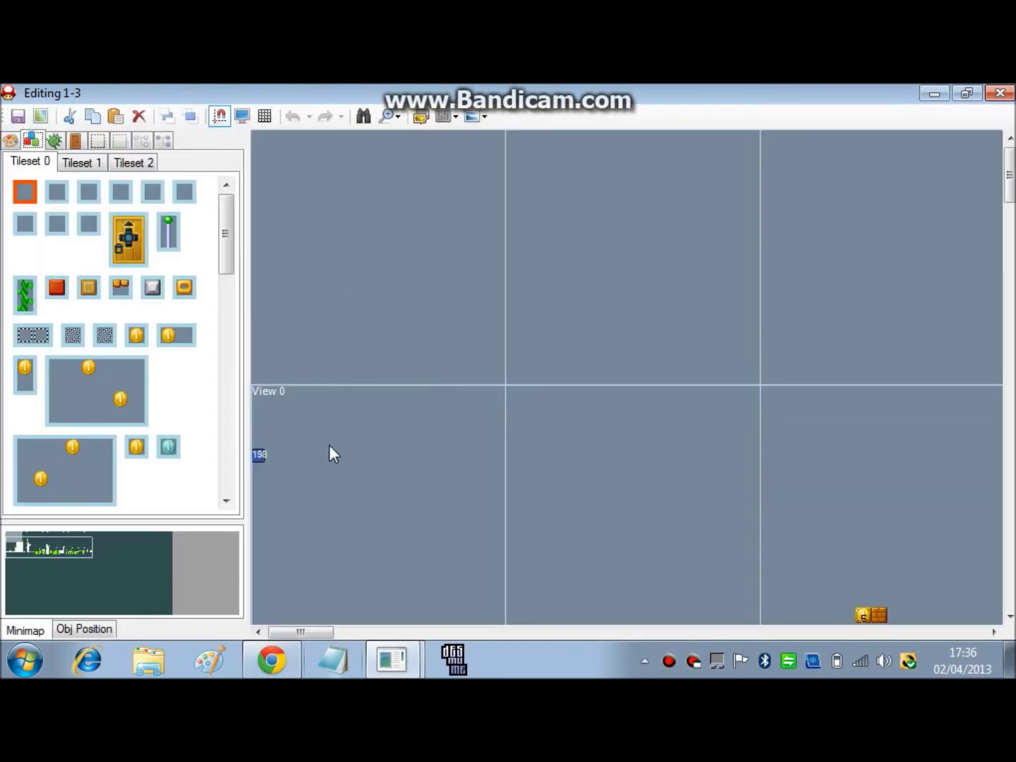
# Look at the stretch of level 1-3 around its midway flag, close it, and open level 1-5's Area 1 for editing.
pyautogui.moveTo(19, 542); pyautogui.dragTo(92, 525)
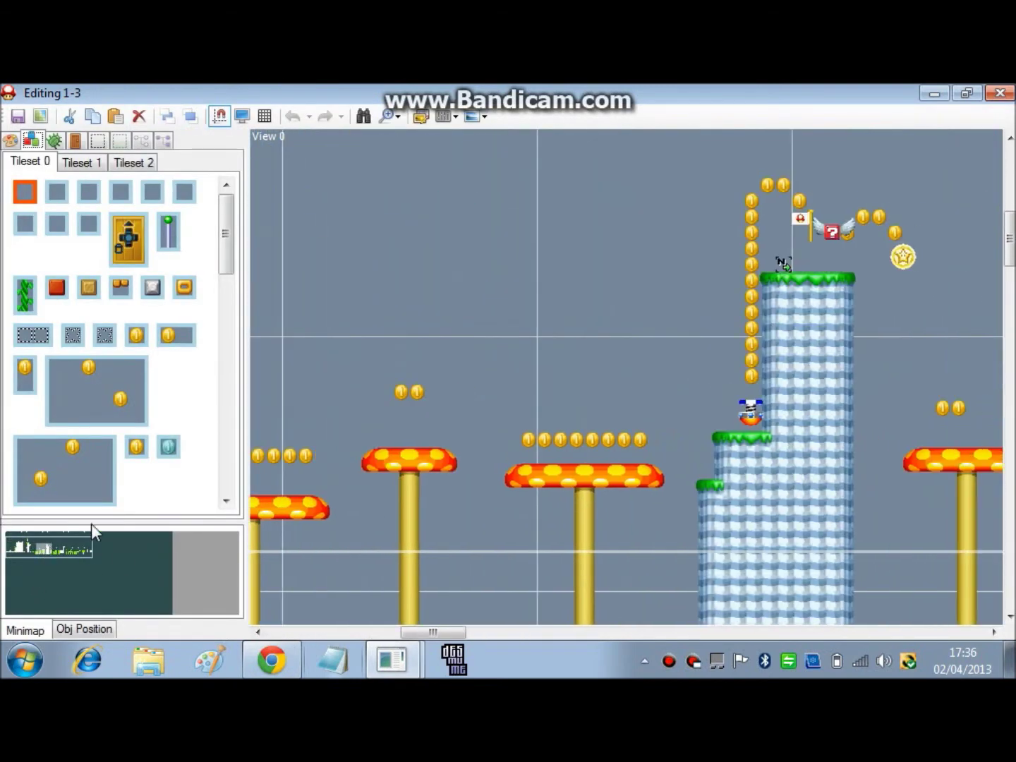
pyautogui.click(998, 92)
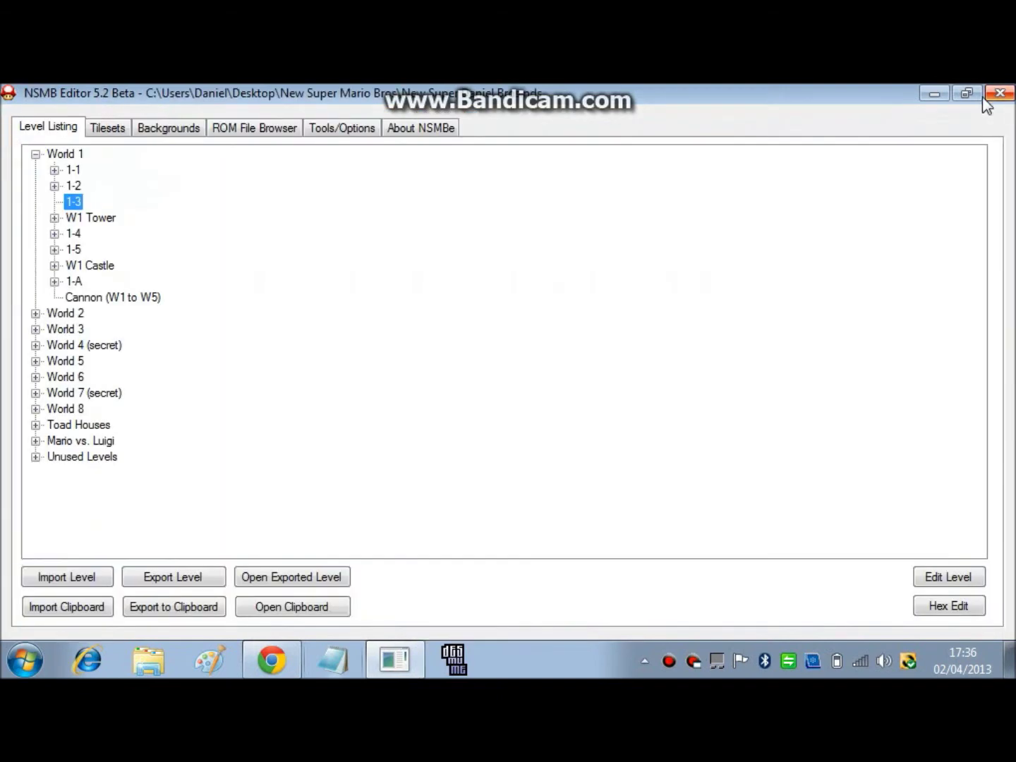
pyautogui.click(54, 251)
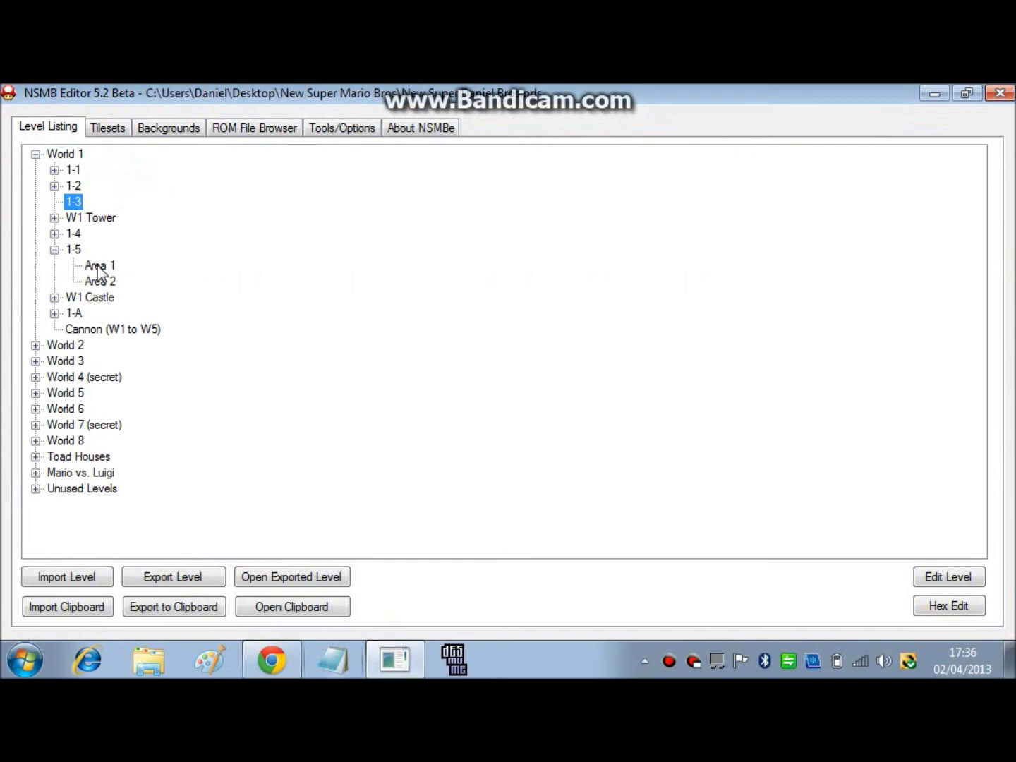
pyautogui.click(102, 269)
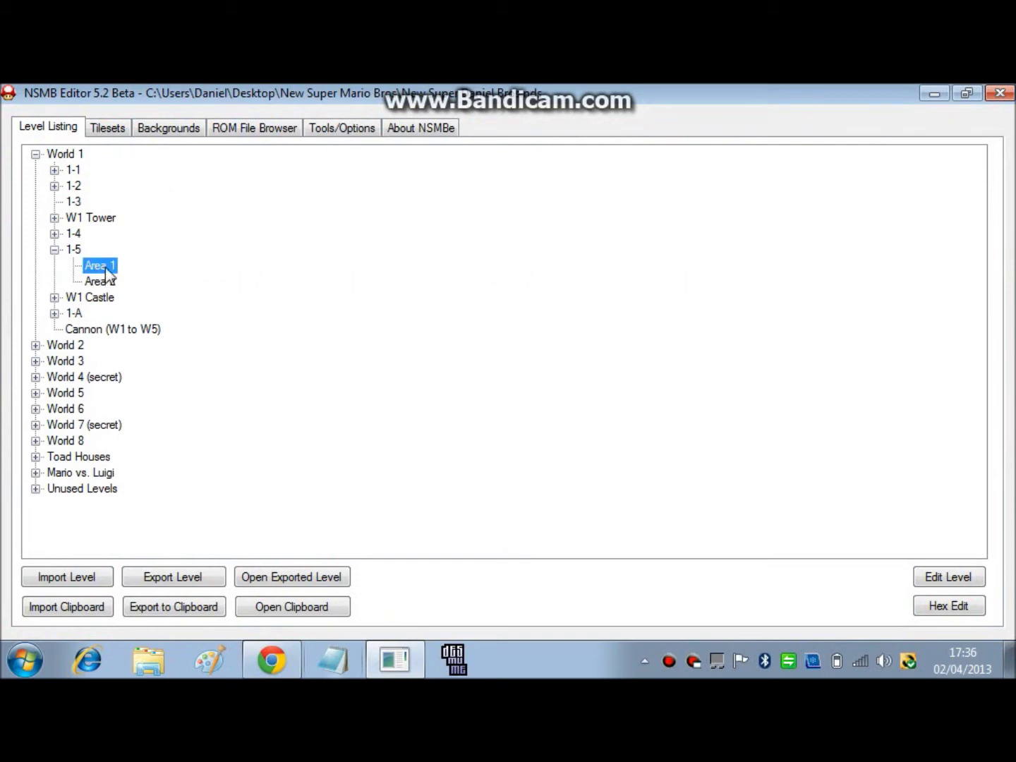
pyautogui.doubleClick(111, 266)
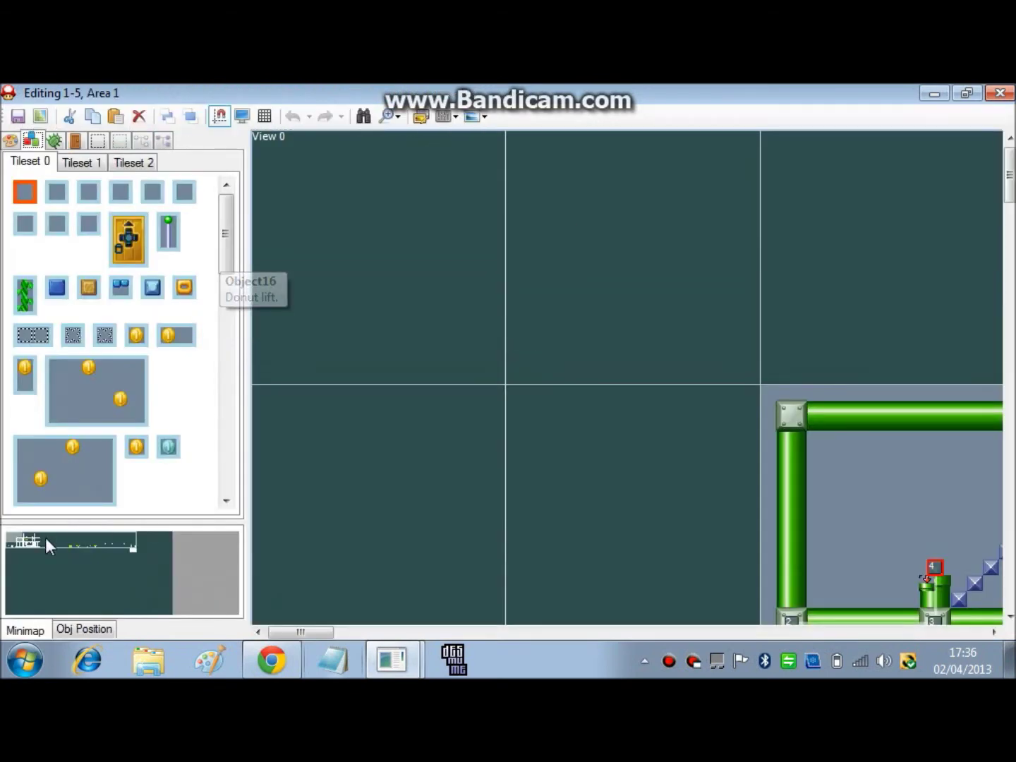
# Look over Area 1 from the starting ground through the connected green, red and yellow pipe maze.
pyautogui.click(18, 539)
pyautogui.moveTo(18, 539); pyautogui.dragTo(9, 545)
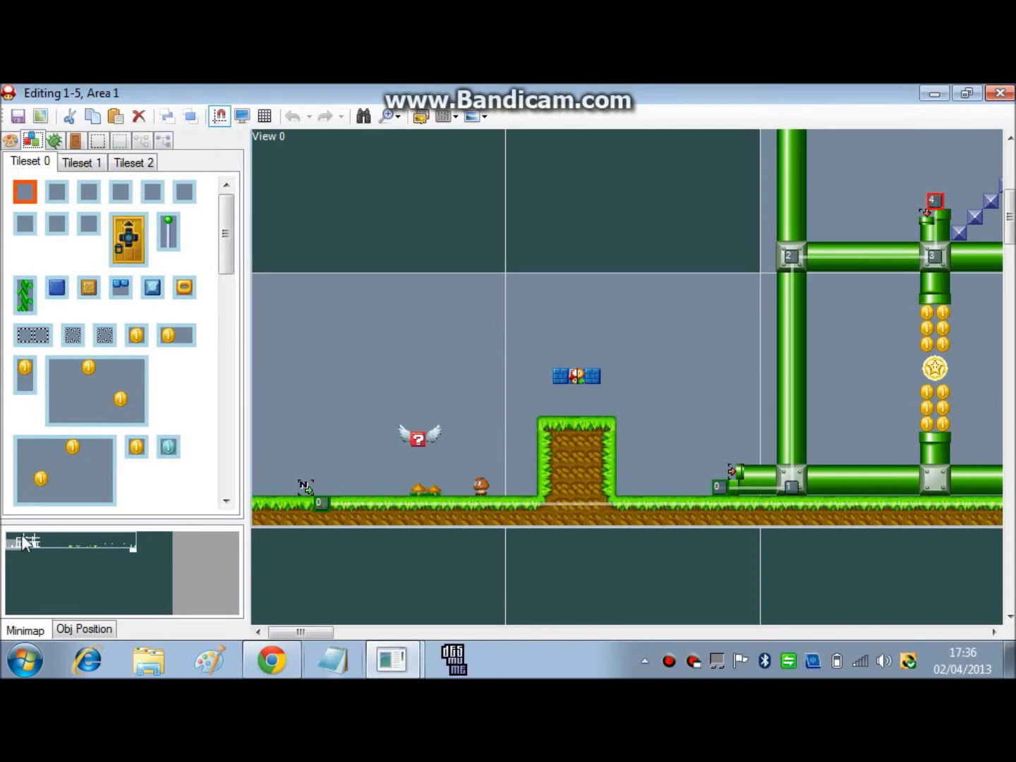
pyautogui.moveTo(21, 540); pyautogui.dragTo(29, 542)
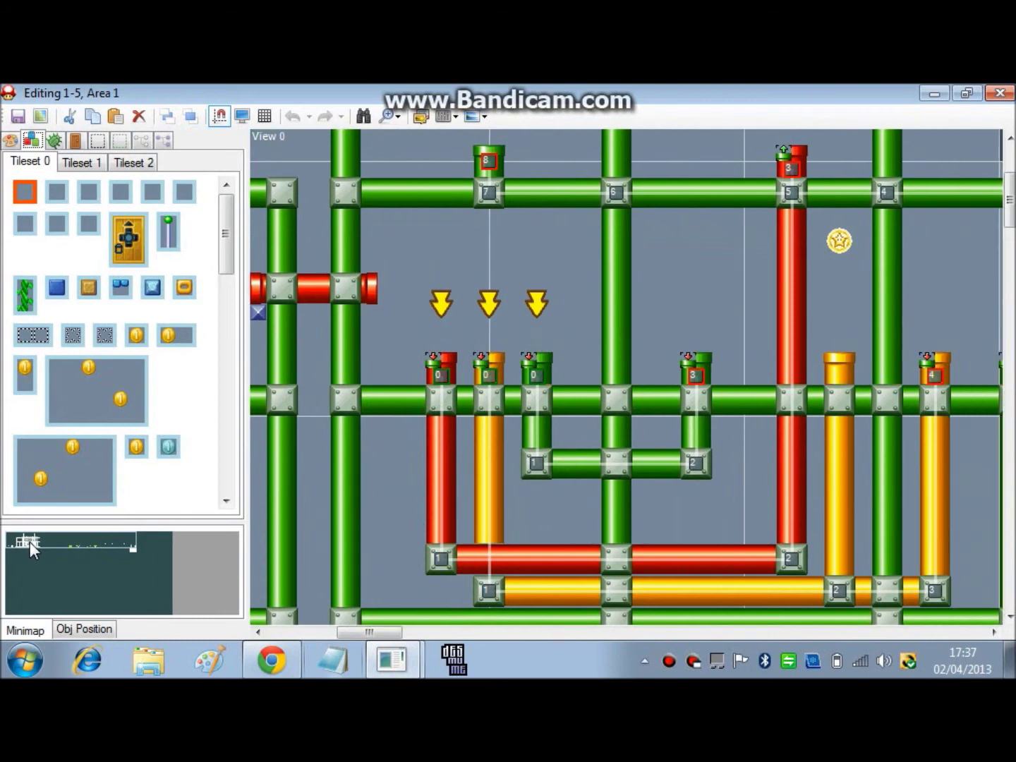
pyautogui.moveTo(29, 542); pyautogui.dragTo(40, 541)
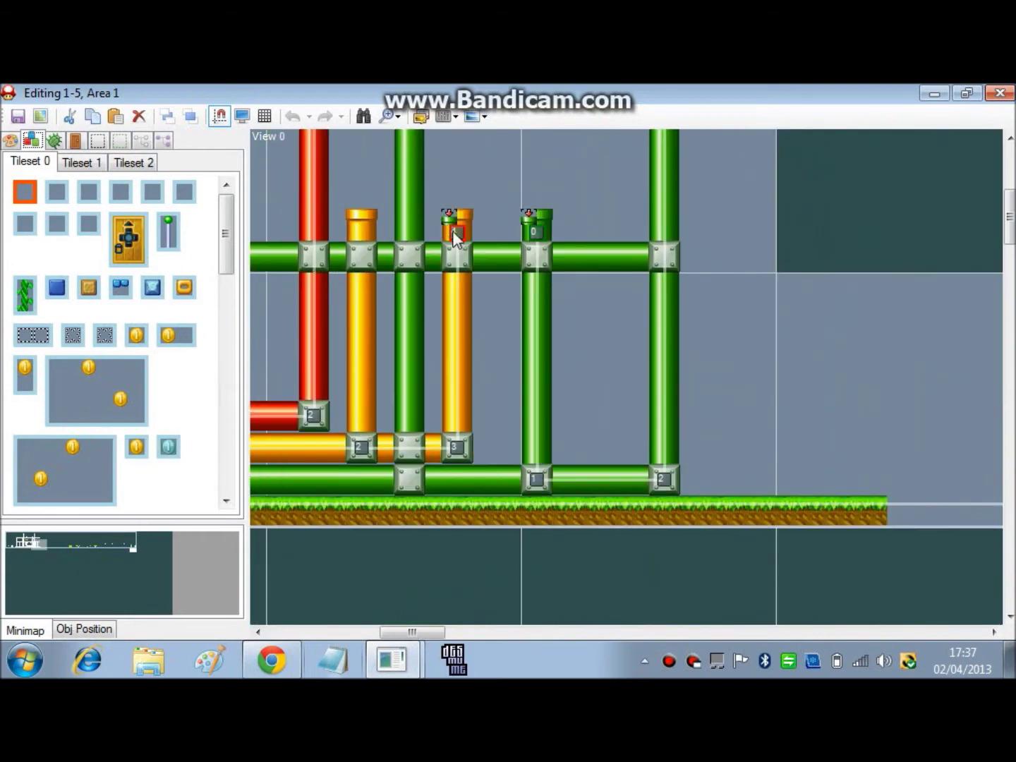
pyautogui.moveTo(413, 632); pyautogui.dragTo(377, 636)
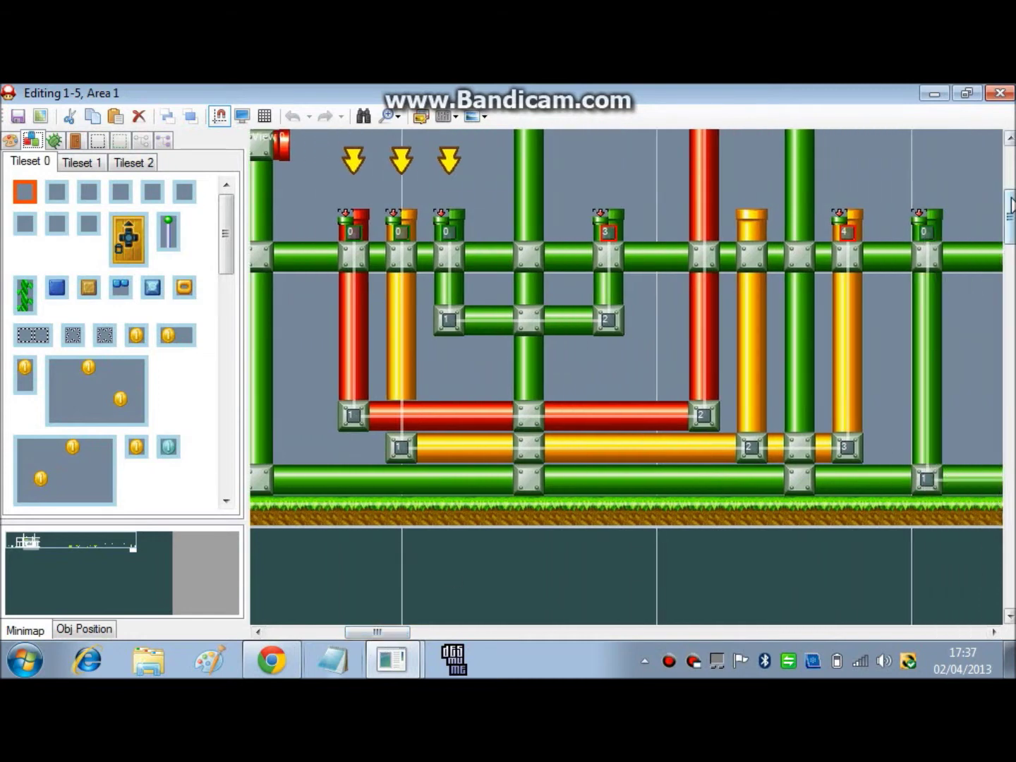
pyautogui.moveTo(1013, 206); pyautogui.dragTo(995, 162)
# Examine the zoom choices, the pipe maze's upper and lower parts, and the area's entrance list.
pyautogui.click(383, 118)
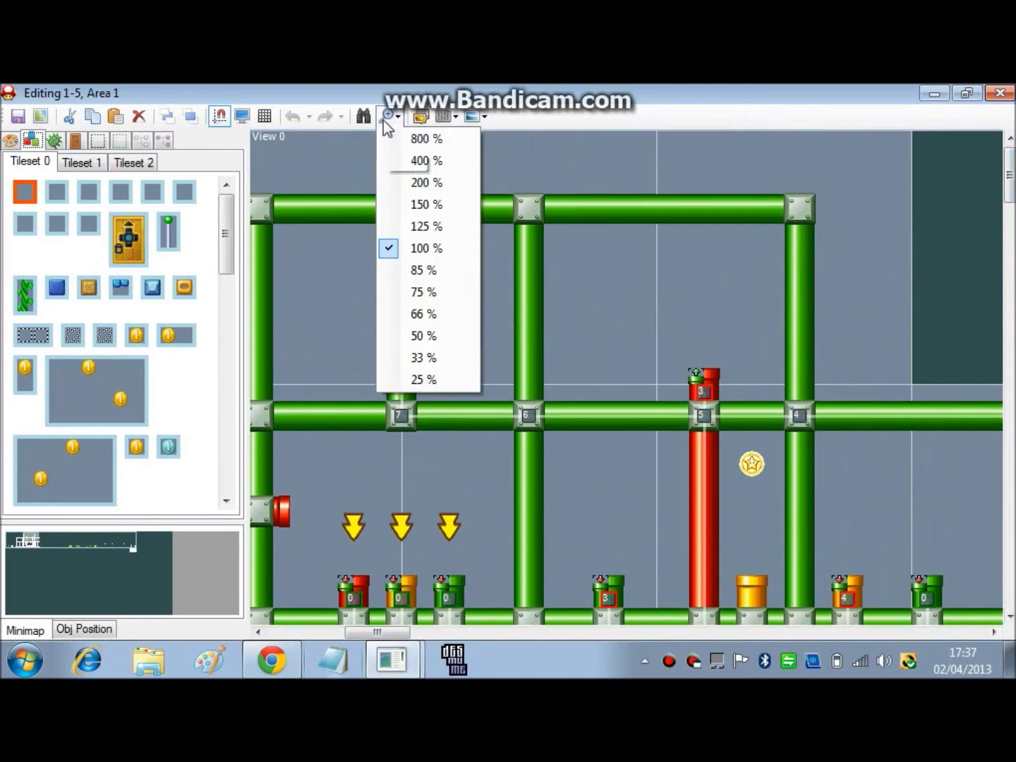
pyautogui.click(384, 120)
pyautogui.click(22, 537)
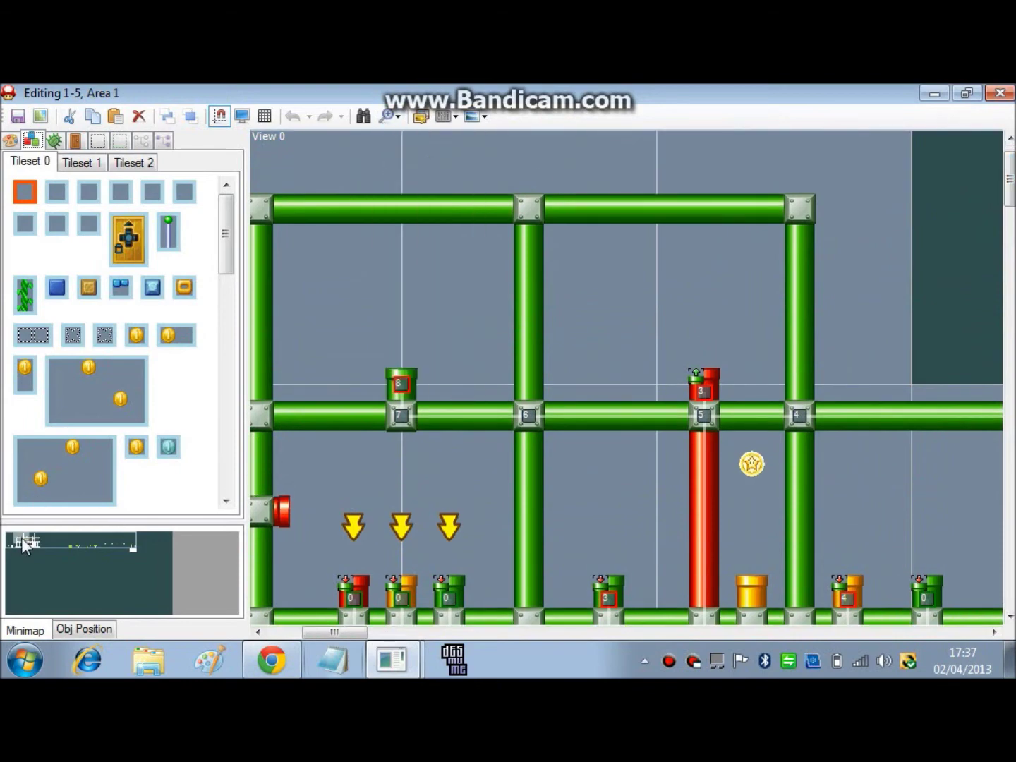
pyautogui.moveTo(21, 537); pyautogui.dragTo(33, 538)
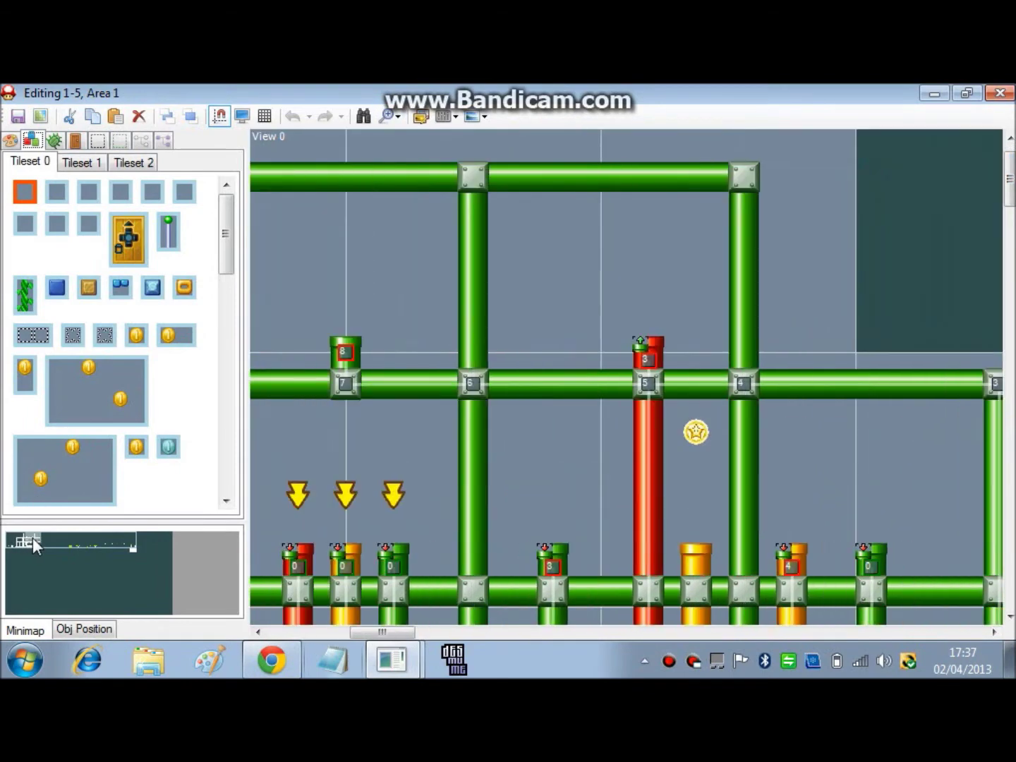
pyautogui.moveTo(32, 537); pyautogui.dragTo(32, 538)
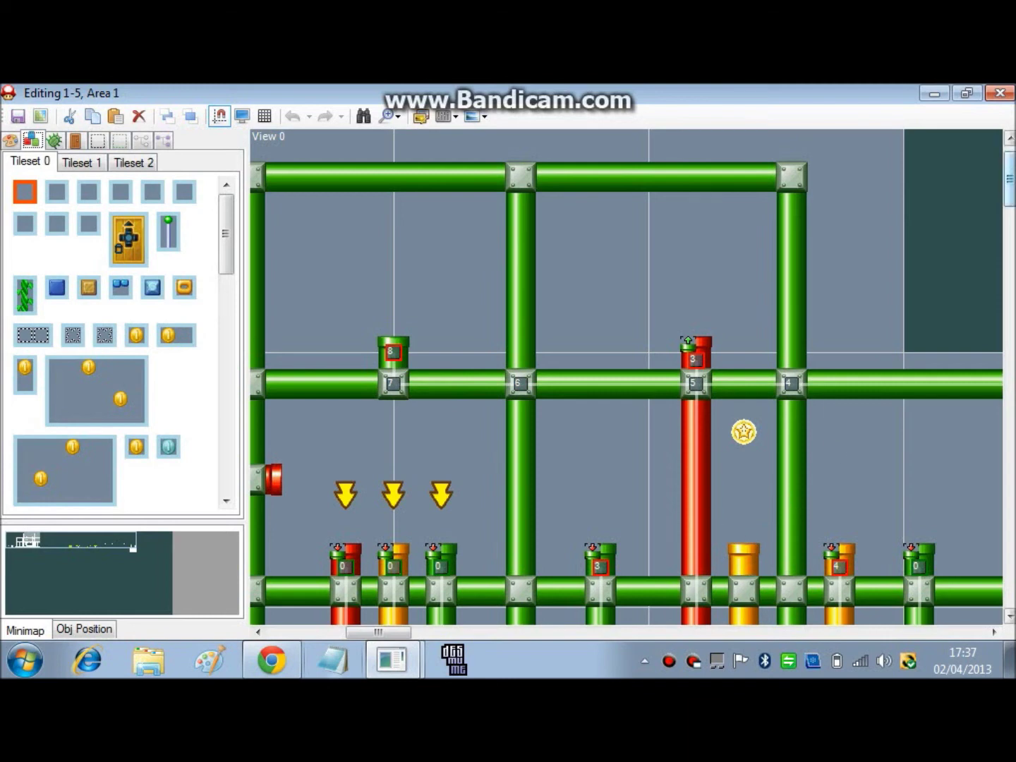
pyautogui.scroll(-3, 835, 478)
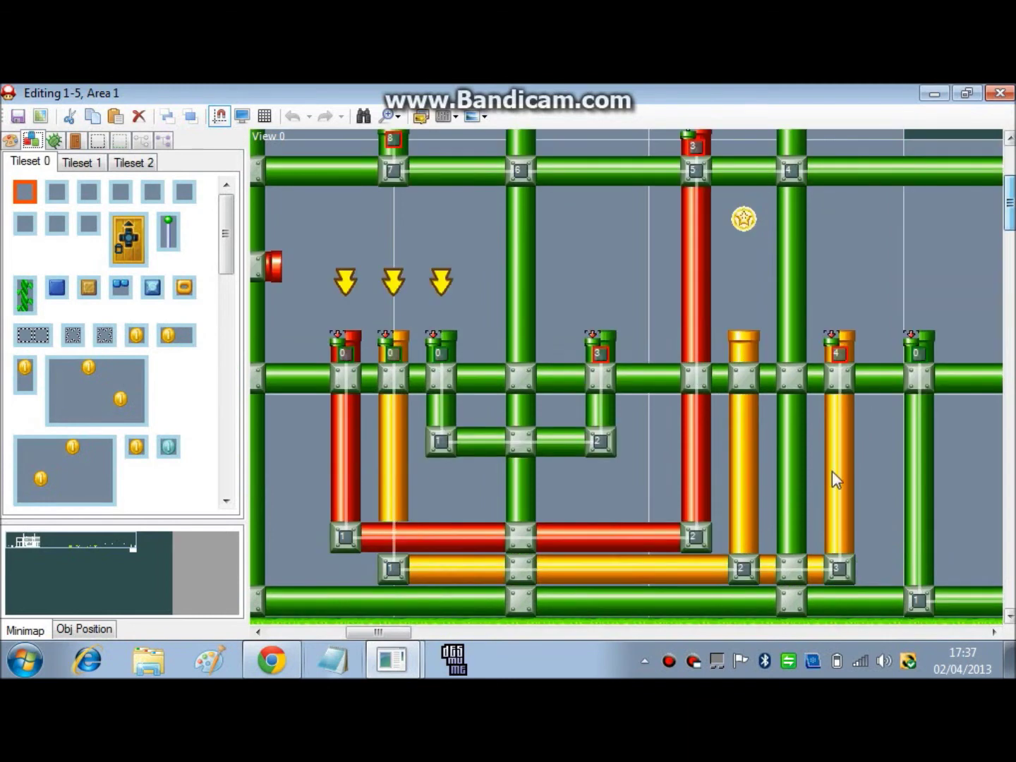
pyautogui.scroll(2, 946, 523)
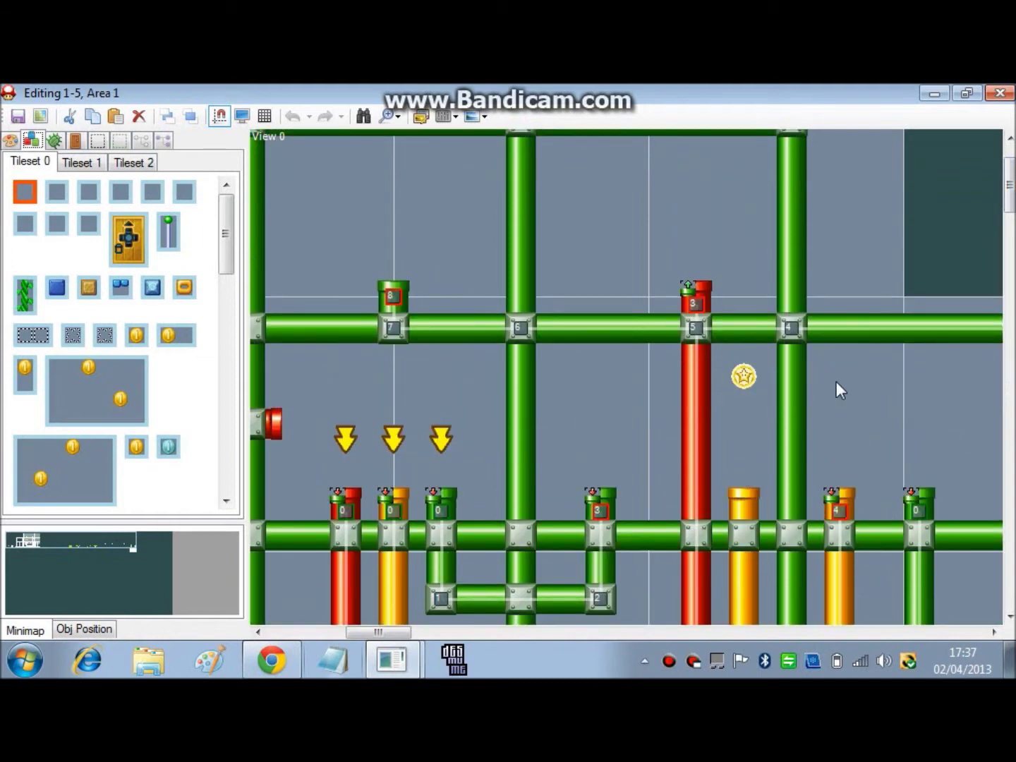
pyautogui.scroll(1, 952, 298)
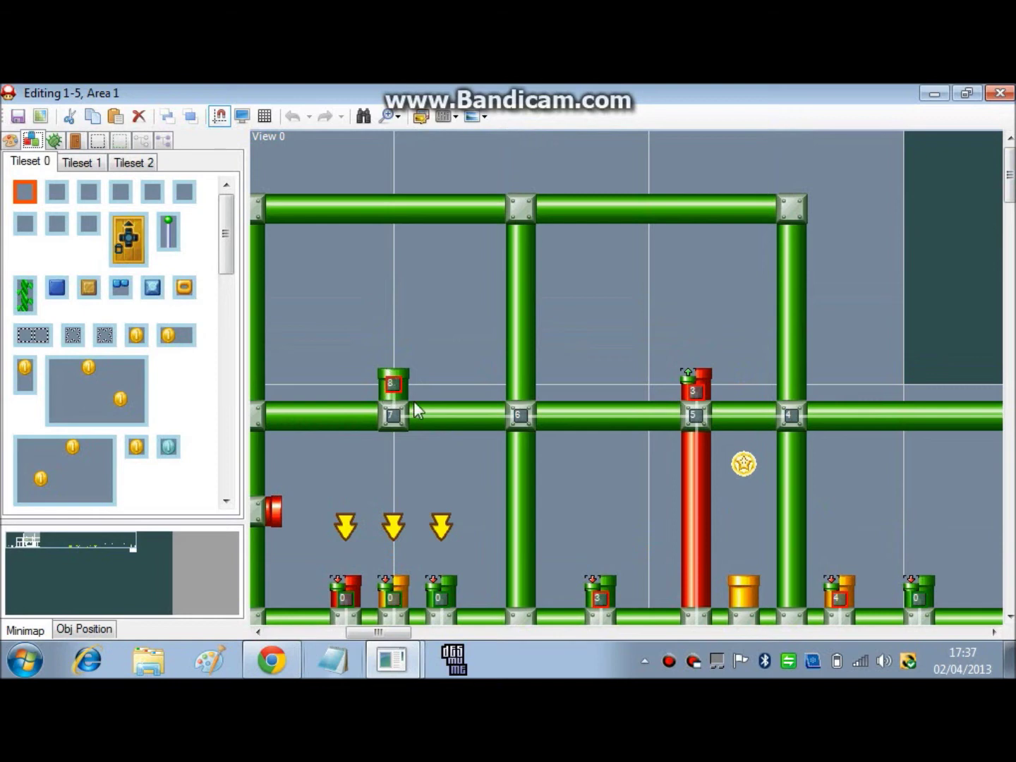
pyautogui.click(701, 373)
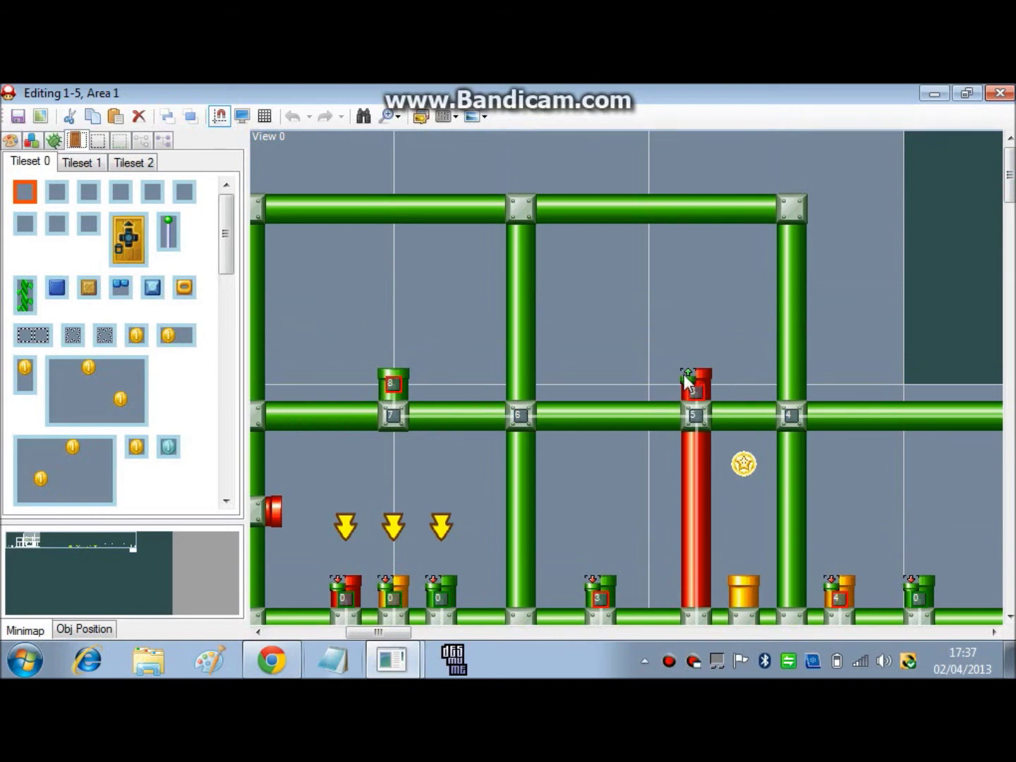
pyautogui.click(635, 336)
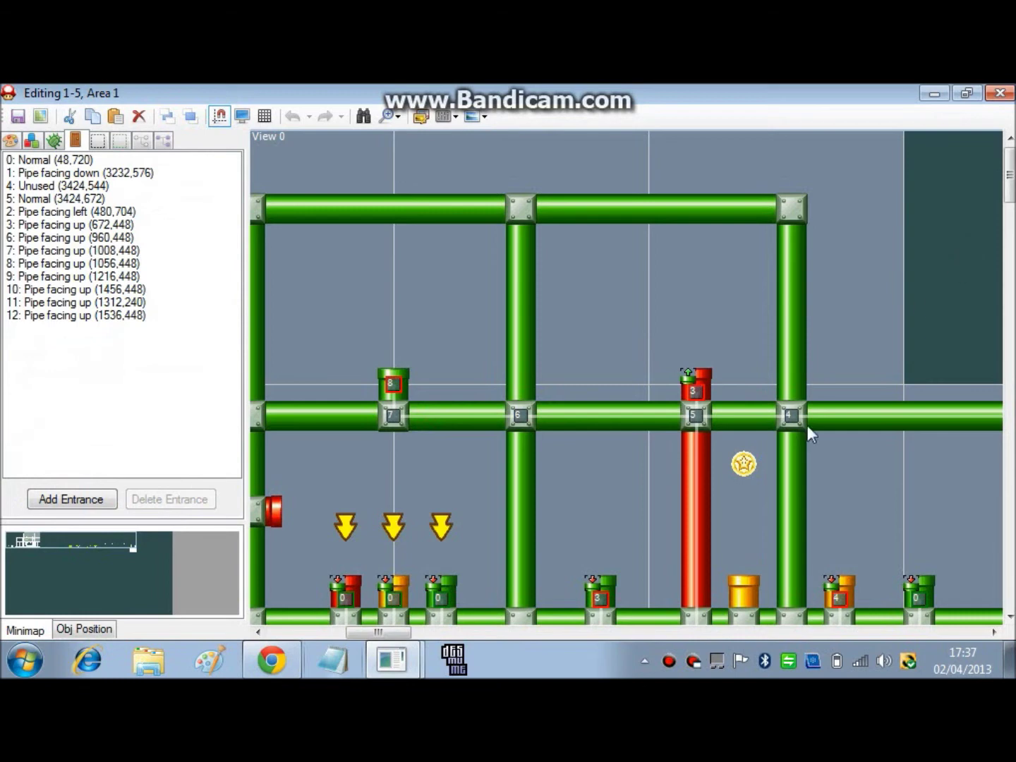
# Try shortening the topmost horizontal green pipe to the left of the middle corner block, and stretch it back to that block.
pyautogui.click(384, 216)
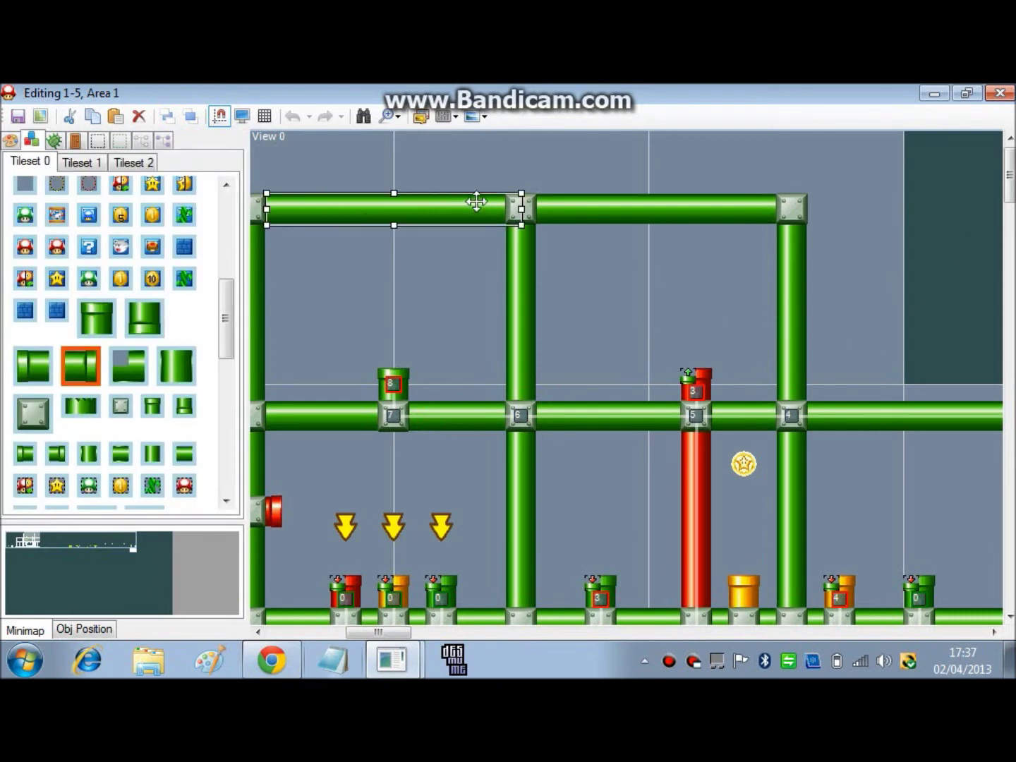
pyautogui.moveTo(529, 211); pyautogui.dragTo(315, 212)
pyautogui.moveTo(383, 208); pyautogui.dragTo(333, 206)
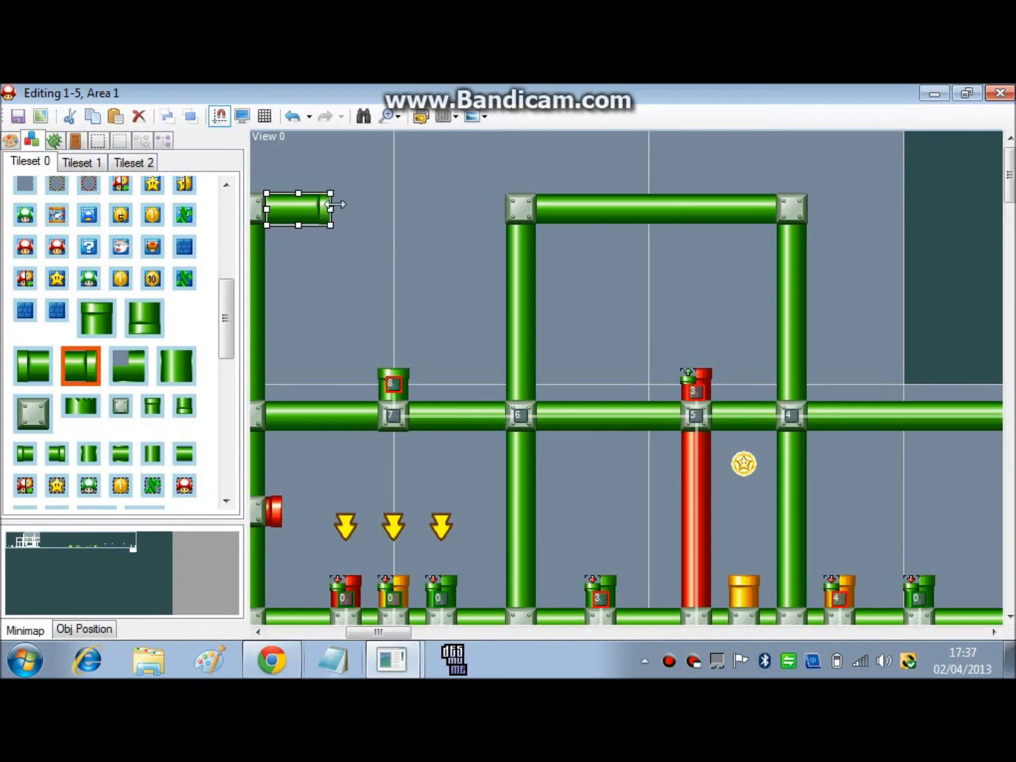
pyautogui.moveTo(432, 204); pyautogui.dragTo(521, 205)
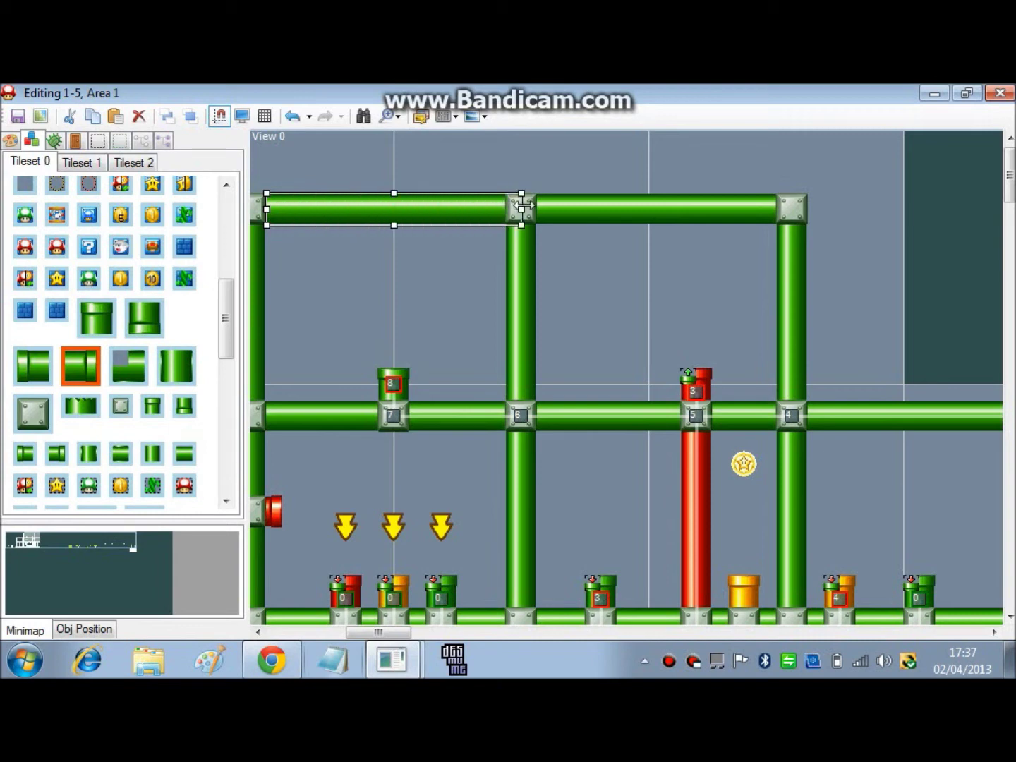
pyautogui.moveTo(523, 208); pyautogui.dragTo(538, 206)
pyautogui.click(562, 252)
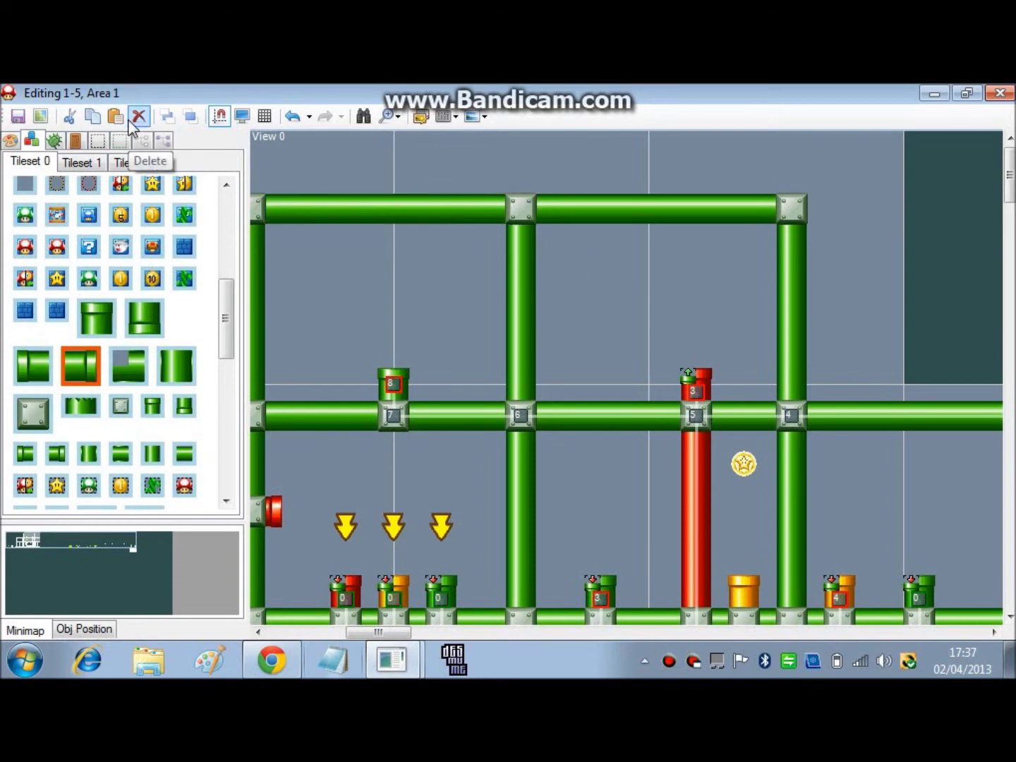
# View the area in the separate minimap window, jump to the pipe maze's right end with it, and close the window.
pyautogui.click(40, 116)
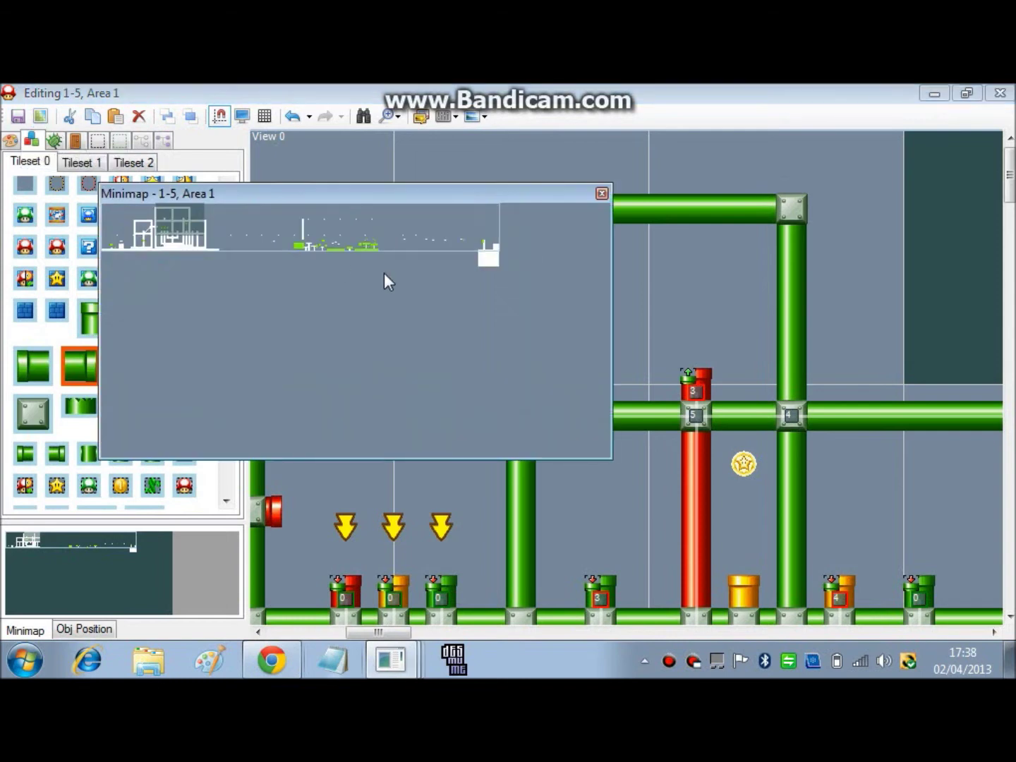
pyautogui.moveTo(384, 272); pyautogui.dragTo(199, 243)
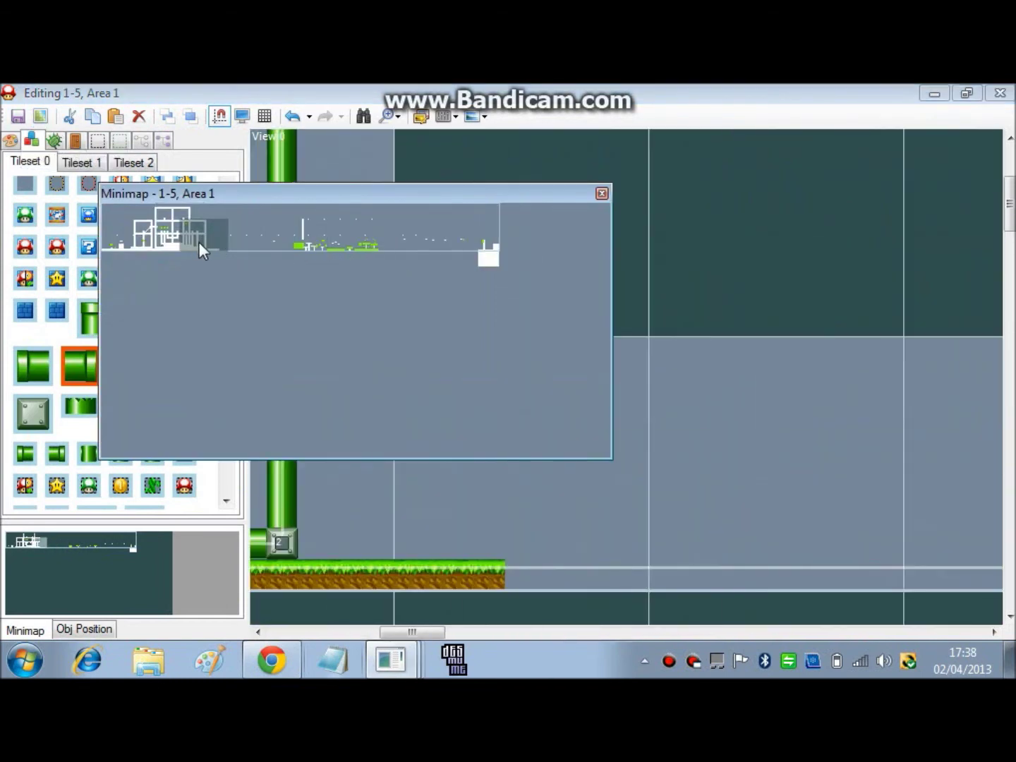
pyautogui.click(601, 194)
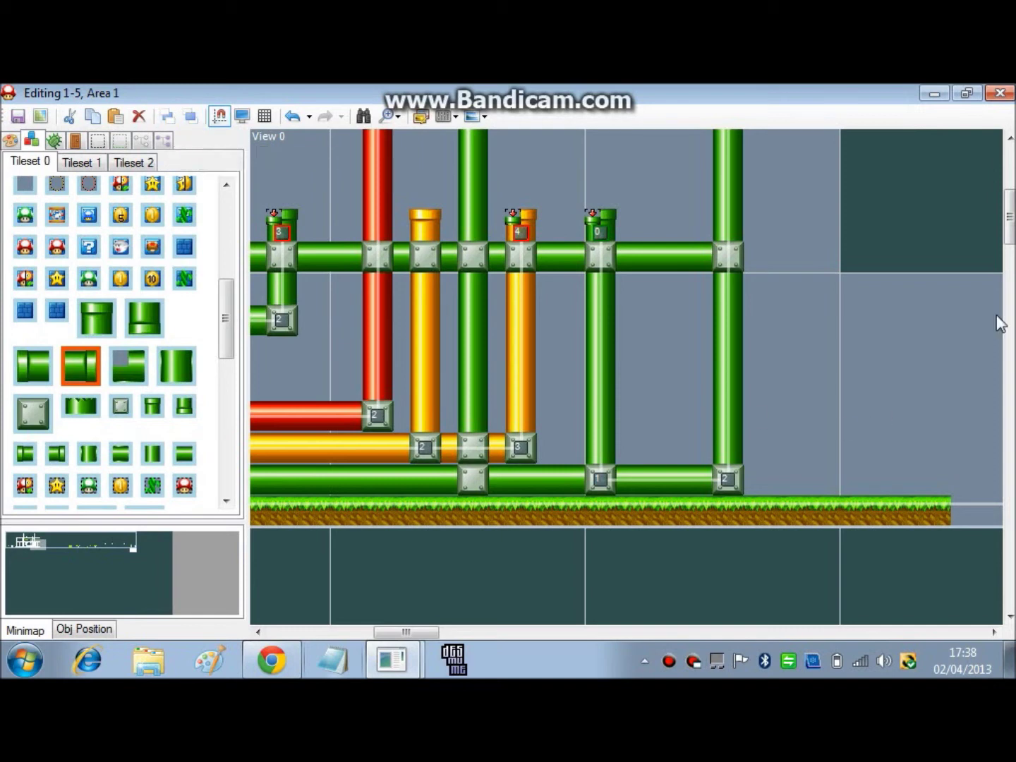
pyautogui.moveTo(1009, 218); pyautogui.dragTo(1006, 187)
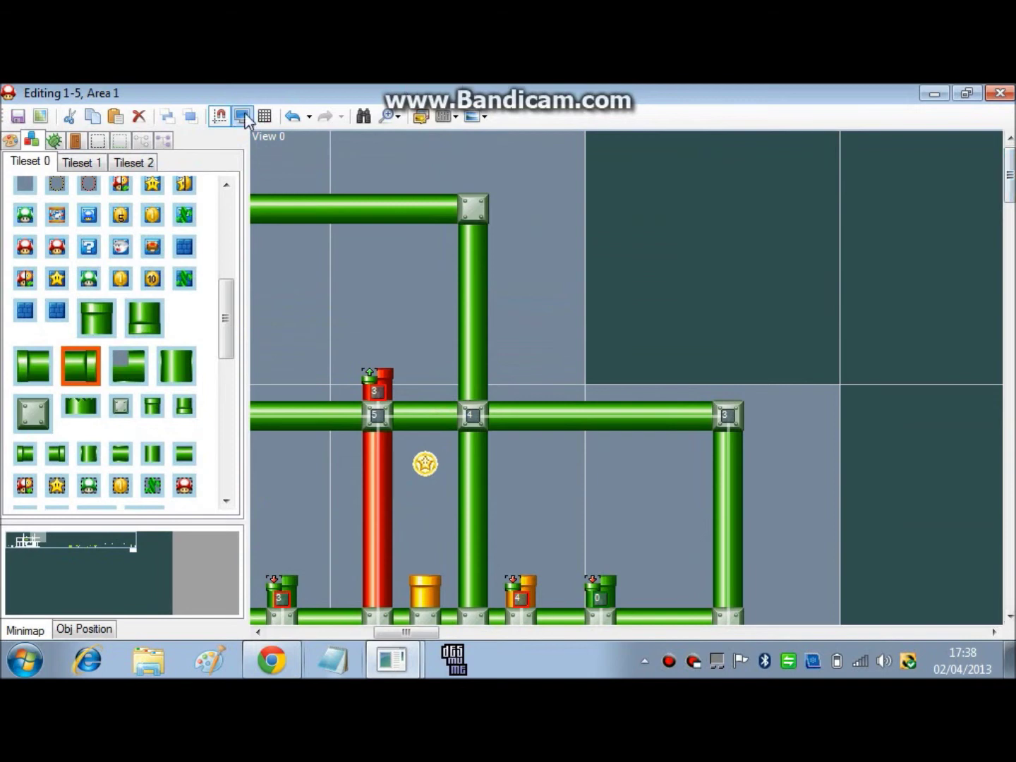
# Show the tile grid over the level, and switch the screen-size outline around the pointer on and off again.
pyautogui.click(265, 116)
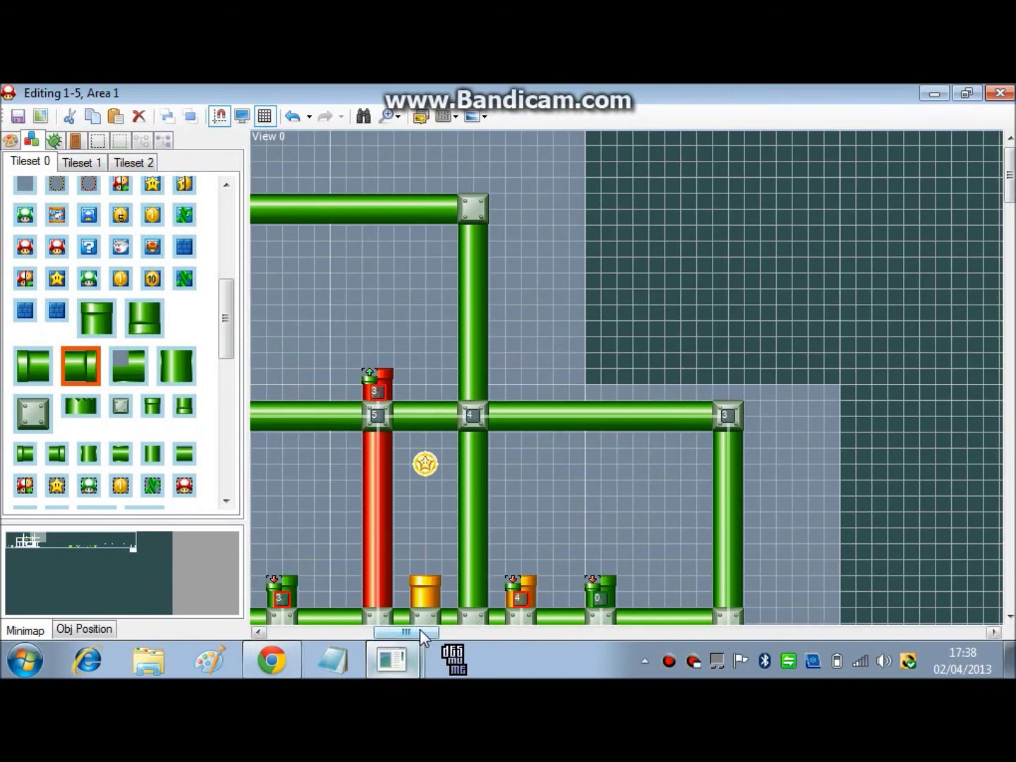
pyautogui.moveTo(420, 629); pyautogui.dragTo(414, 630)
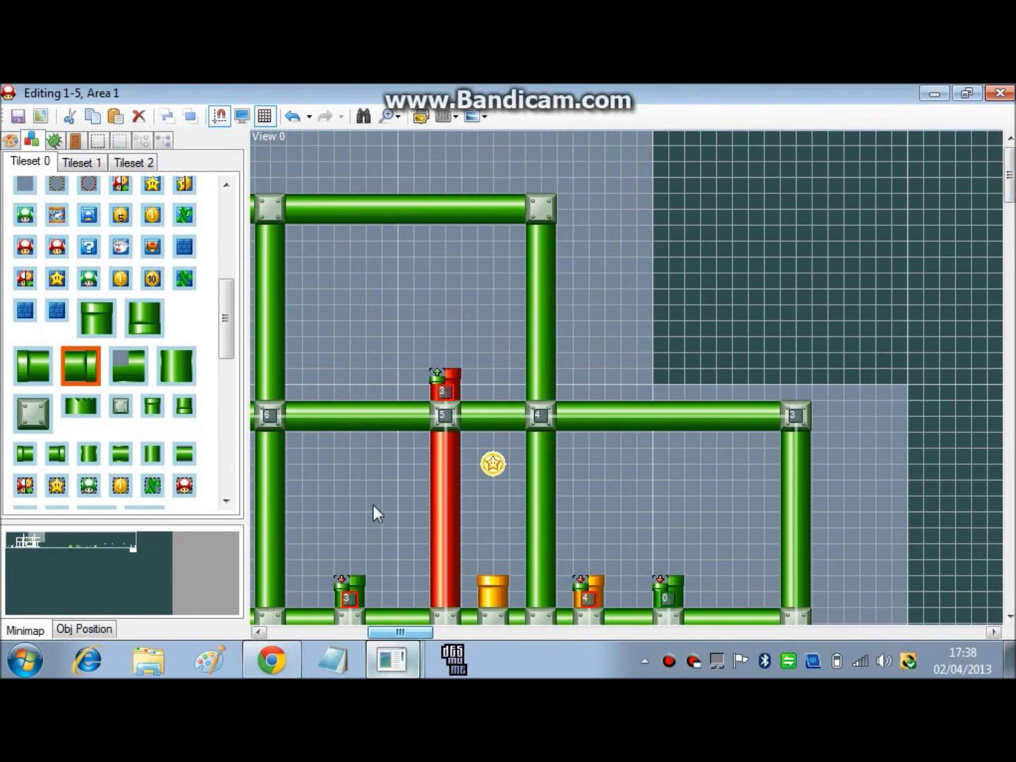
pyautogui.click(245, 117)
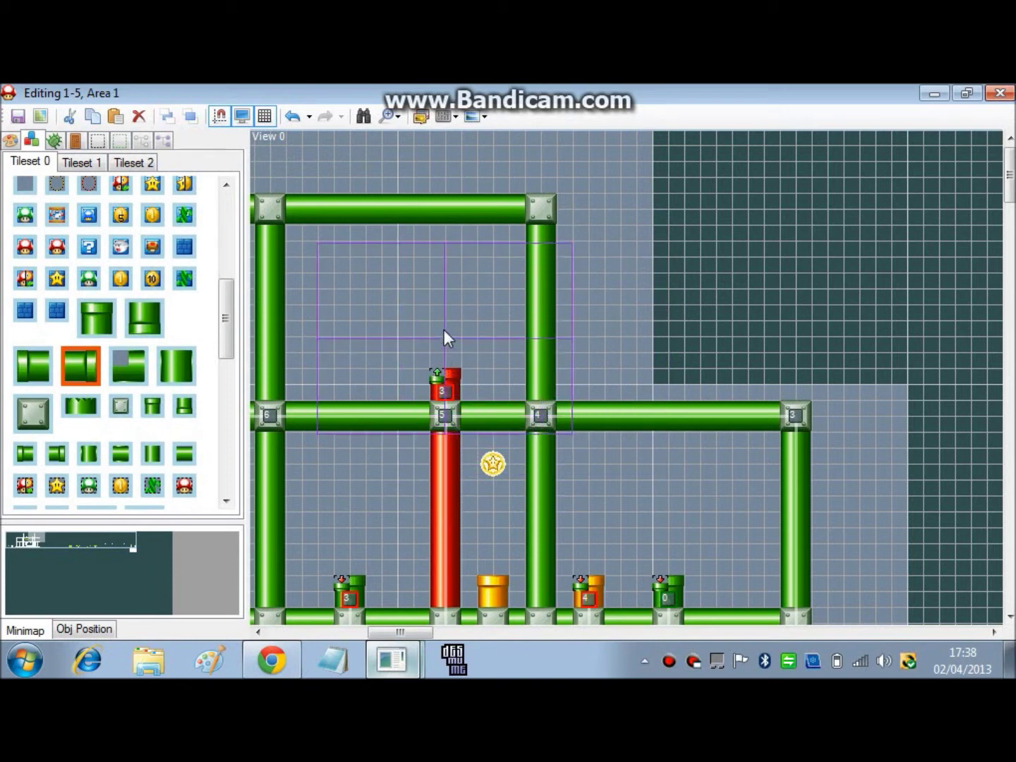
pyautogui.click(242, 117)
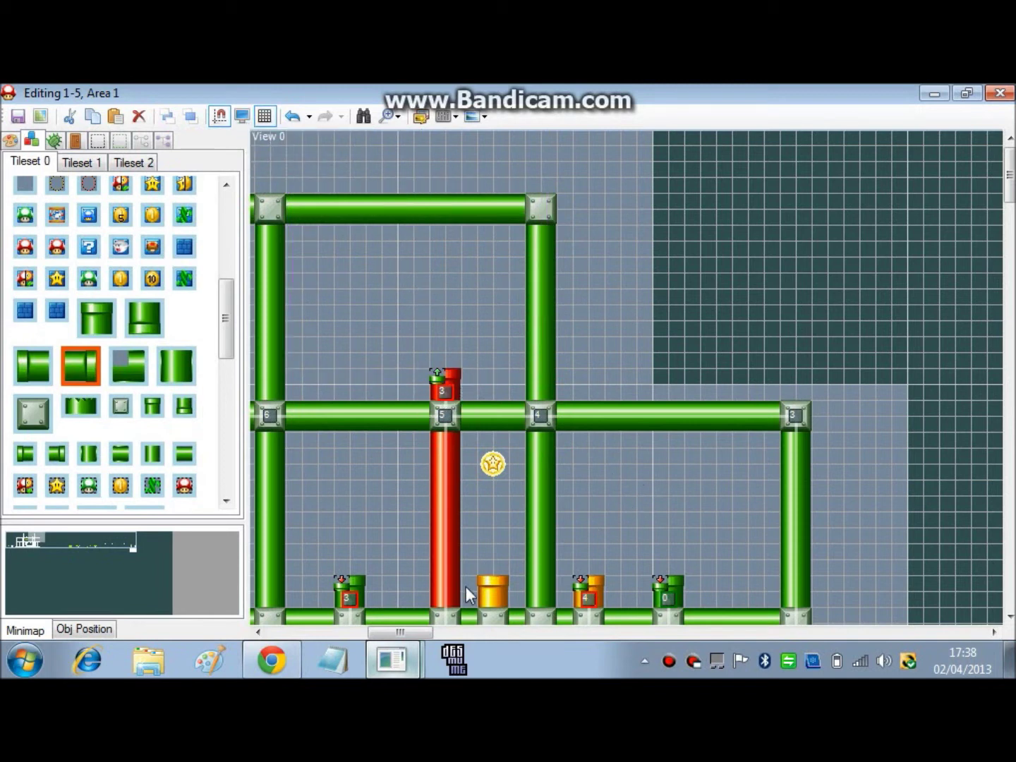
pyautogui.moveTo(414, 638); pyautogui.dragTo(412, 638)
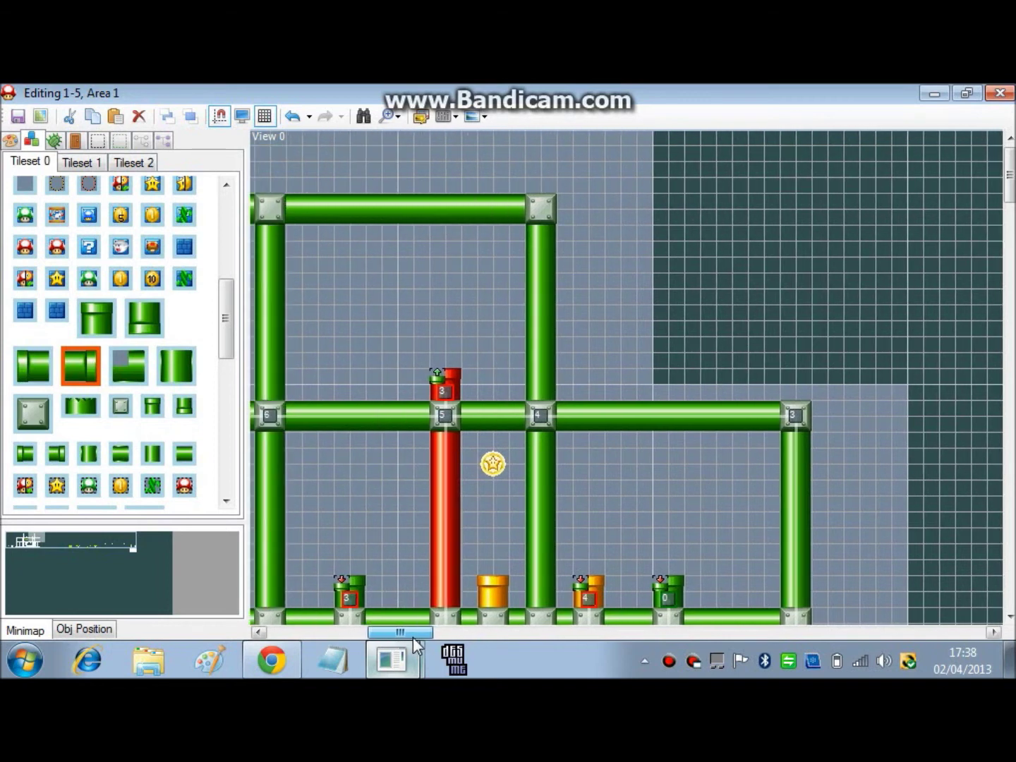
# Delete the vertical green pipe under the top-right corner block, and place a copy of the top horizontal pipe to that block's right, lowered behind it.
pyautogui.click(538, 356)
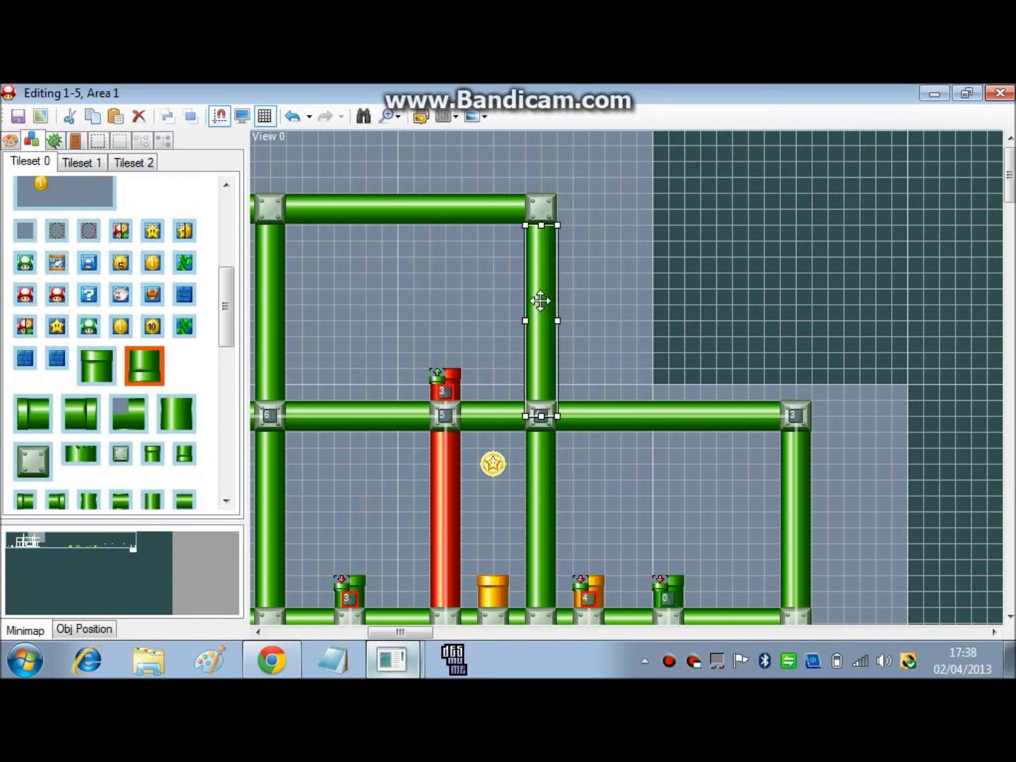
pyautogui.press('Delete')
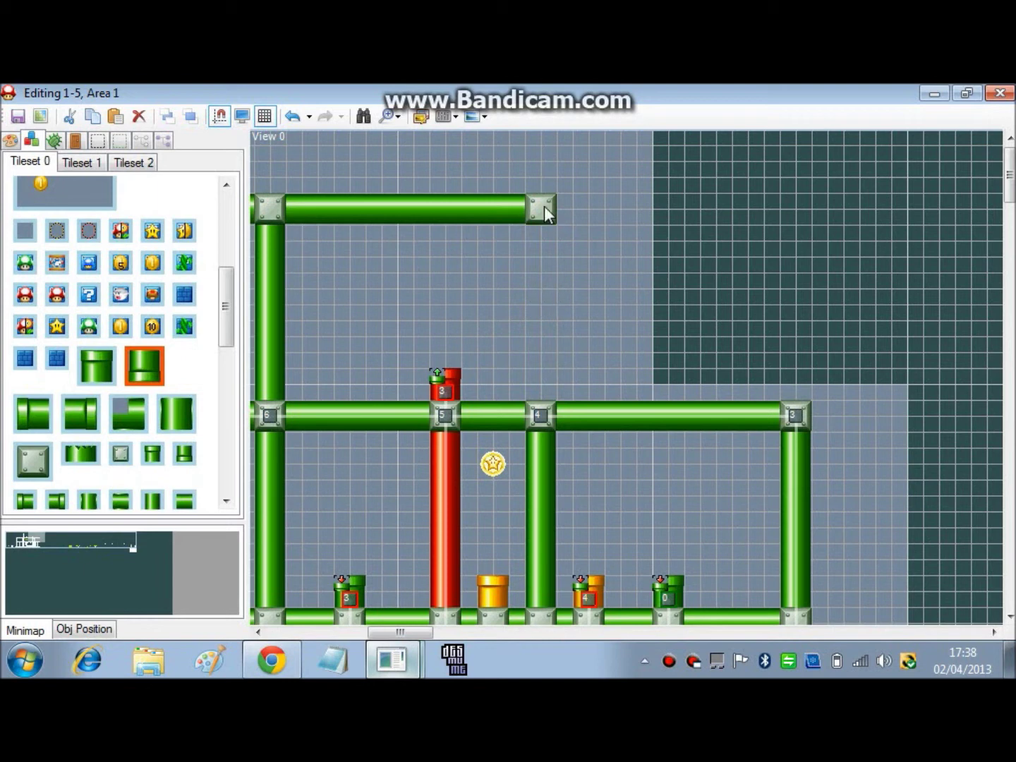
pyautogui.click(512, 214)
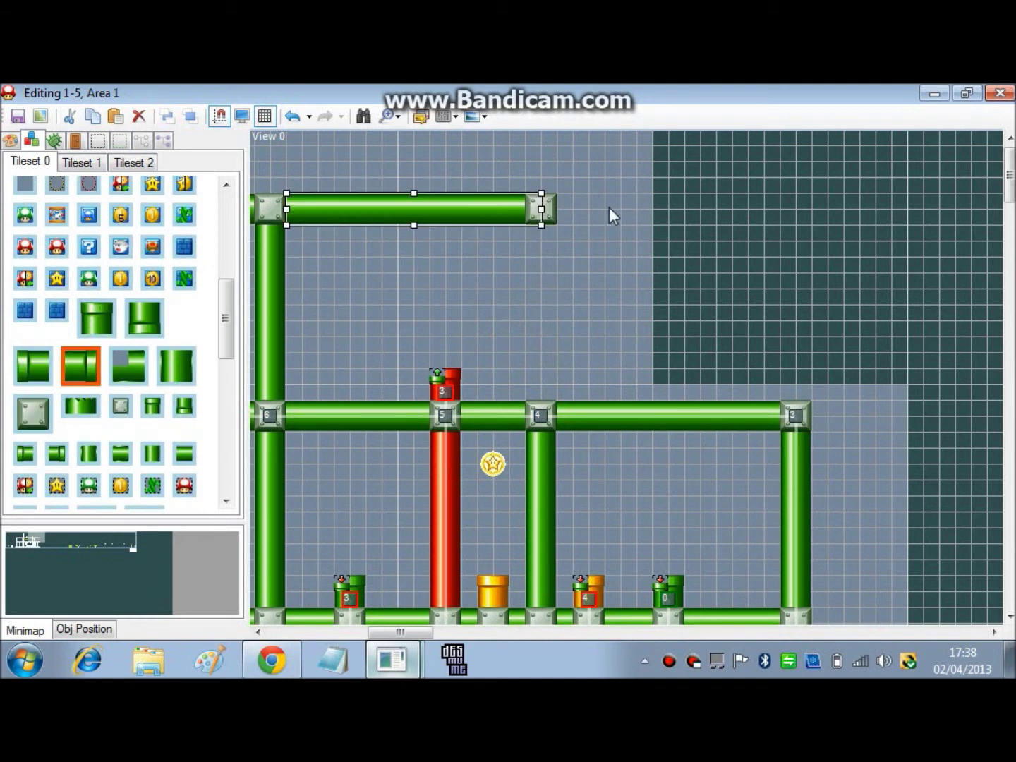
pyautogui.hotkey('ctrl', 'v')
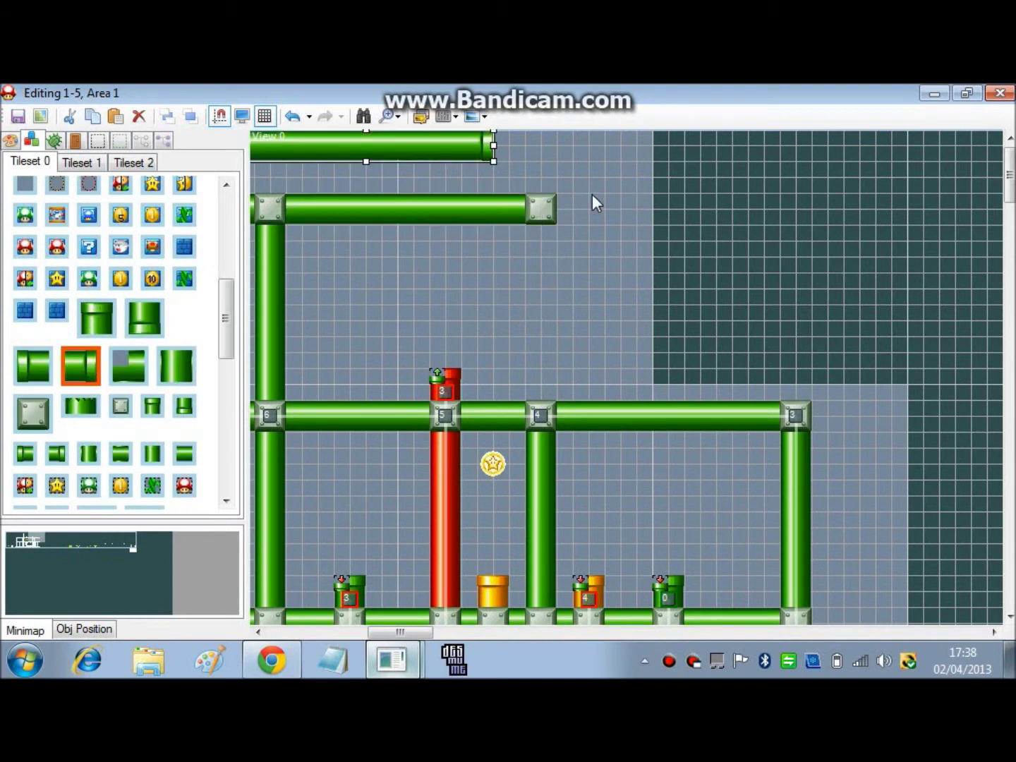
pyautogui.moveTo(462, 146); pyautogui.dragTo(630, 200)
pyautogui.moveTo(707, 198); pyautogui.dragTo(764, 218)
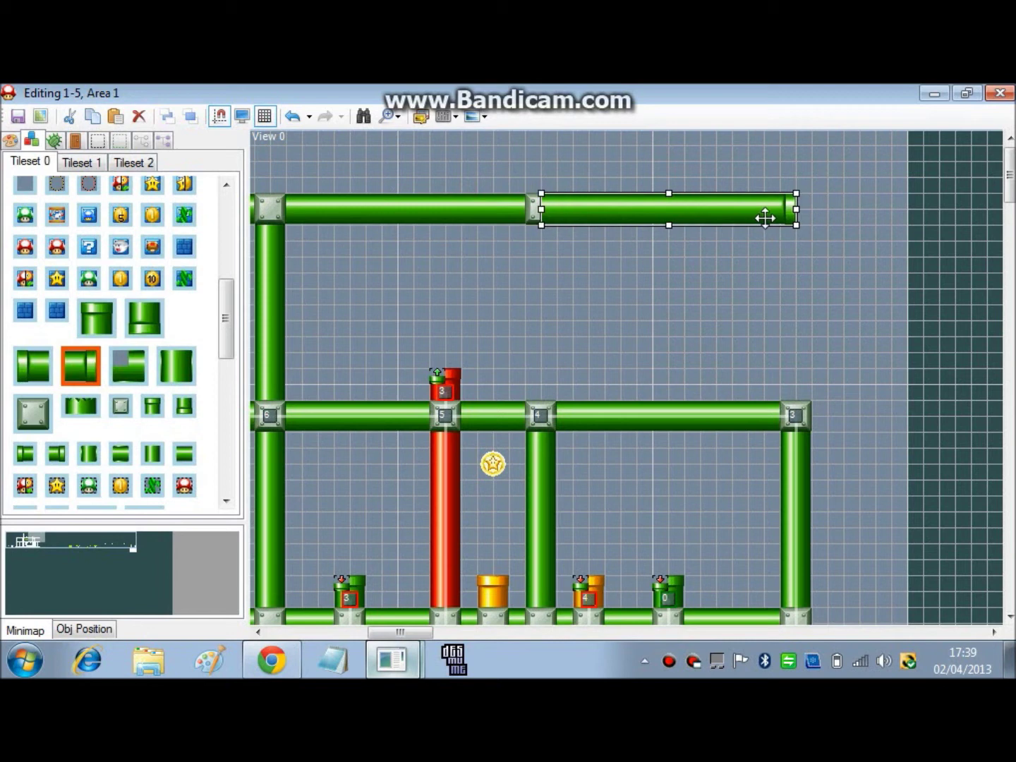
pyautogui.click(168, 116)
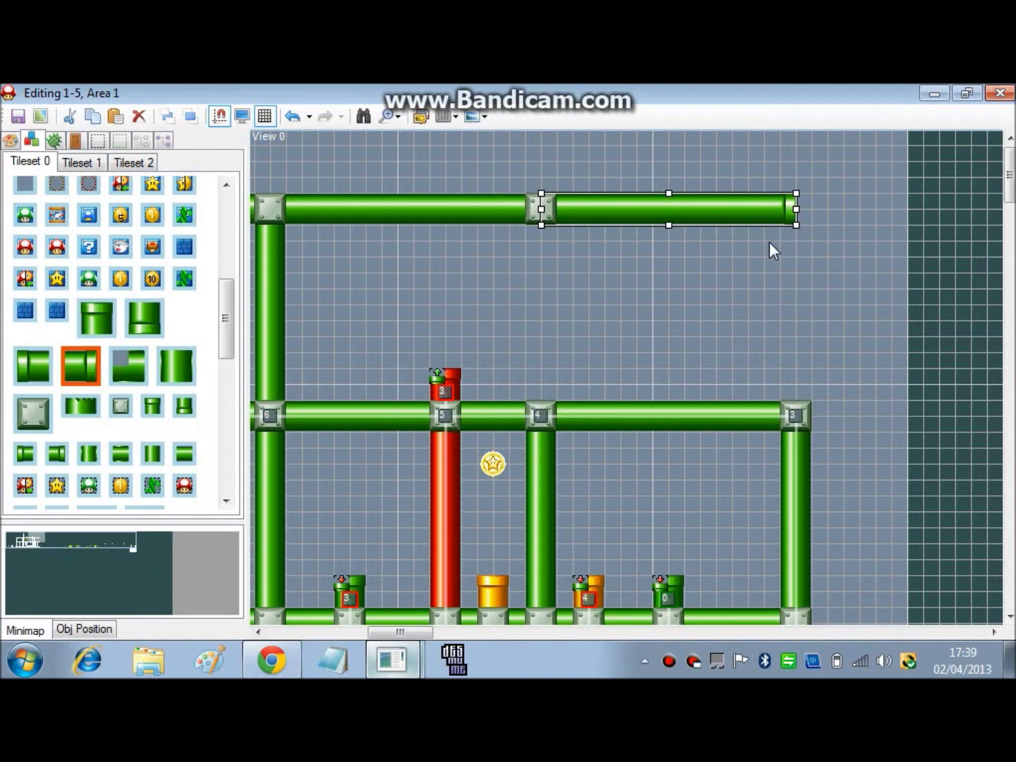
pyautogui.click(745, 270)
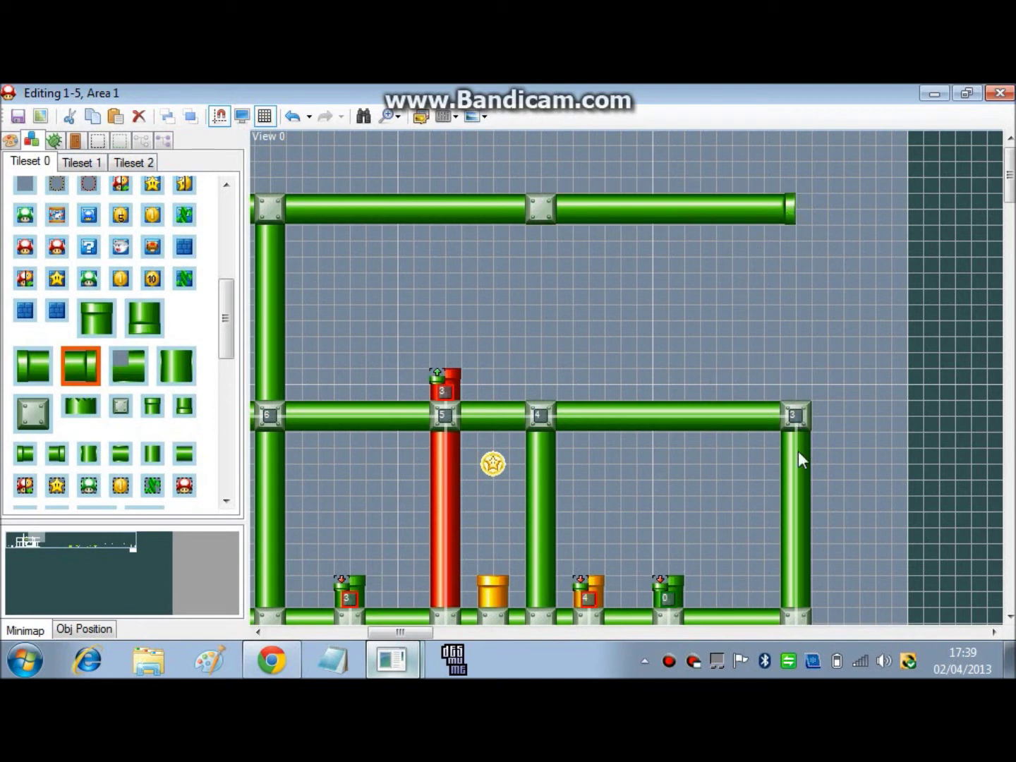
# Place a copy of the metal corner block on the right end of the new top pipe.
pyautogui.click(789, 486)
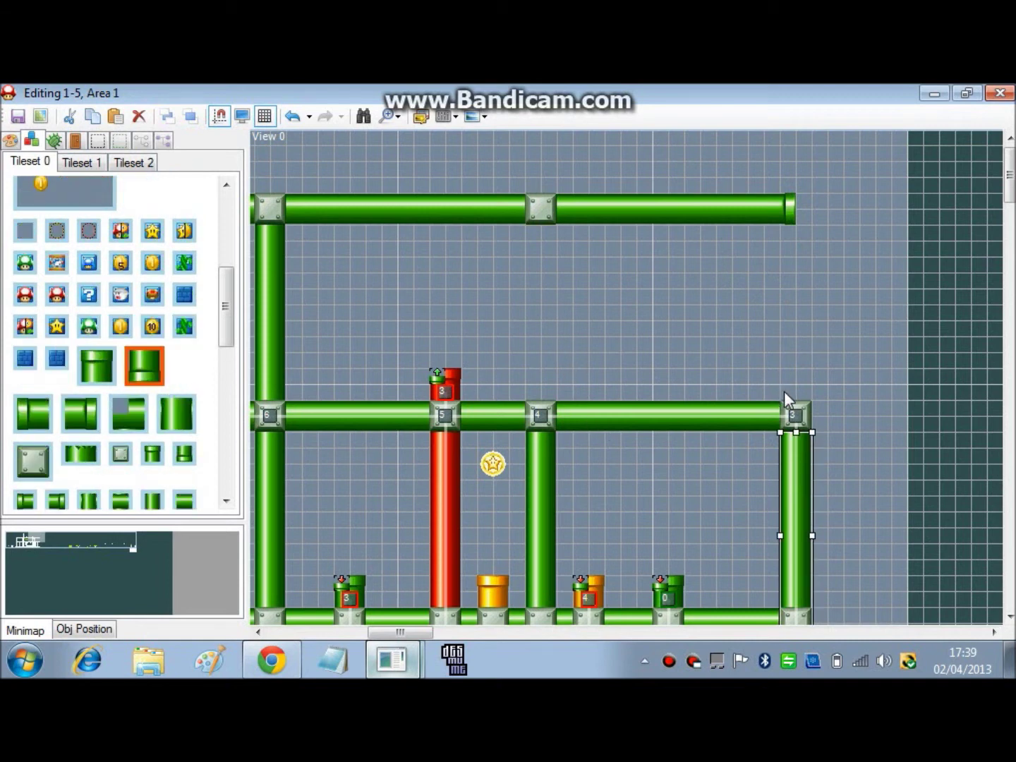
pyautogui.click(539, 212)
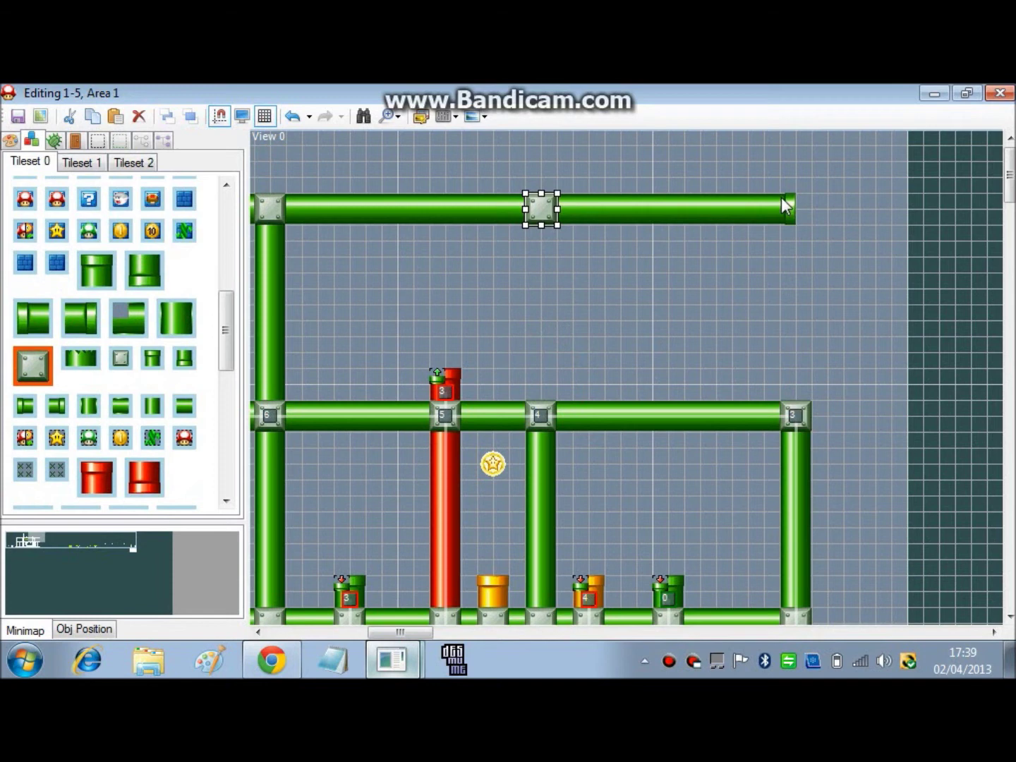
pyautogui.rightClick(798, 206)
pyautogui.click(758, 274)
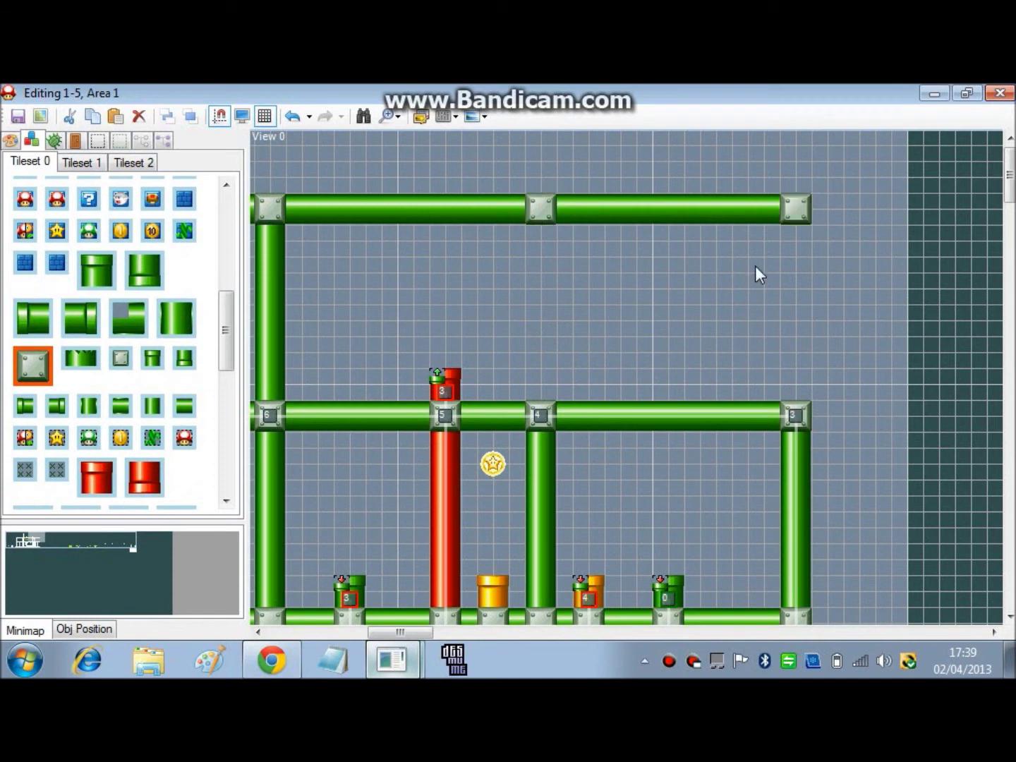
# Add a vertical green pipe between block 3 and the new top-right corner block, and lower it behind both blocks.
pyautogui.click(799, 457)
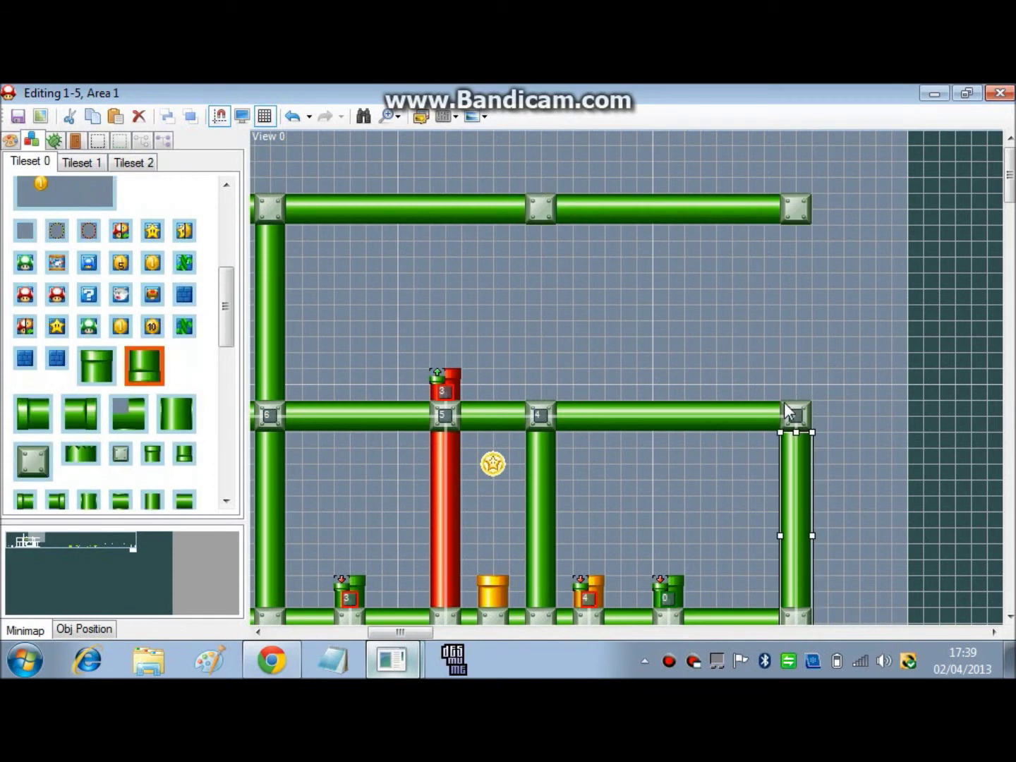
pyautogui.click(806, 410)
pyautogui.moveTo(806, 409); pyautogui.dragTo(809, 209)
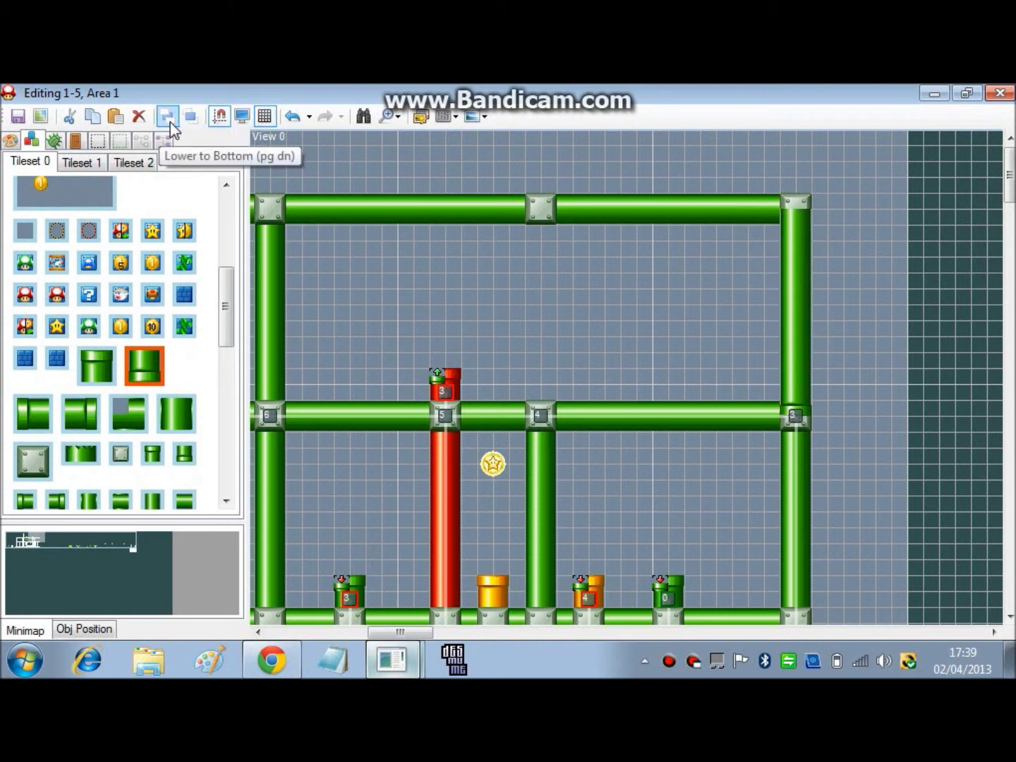
pyautogui.click(803, 305)
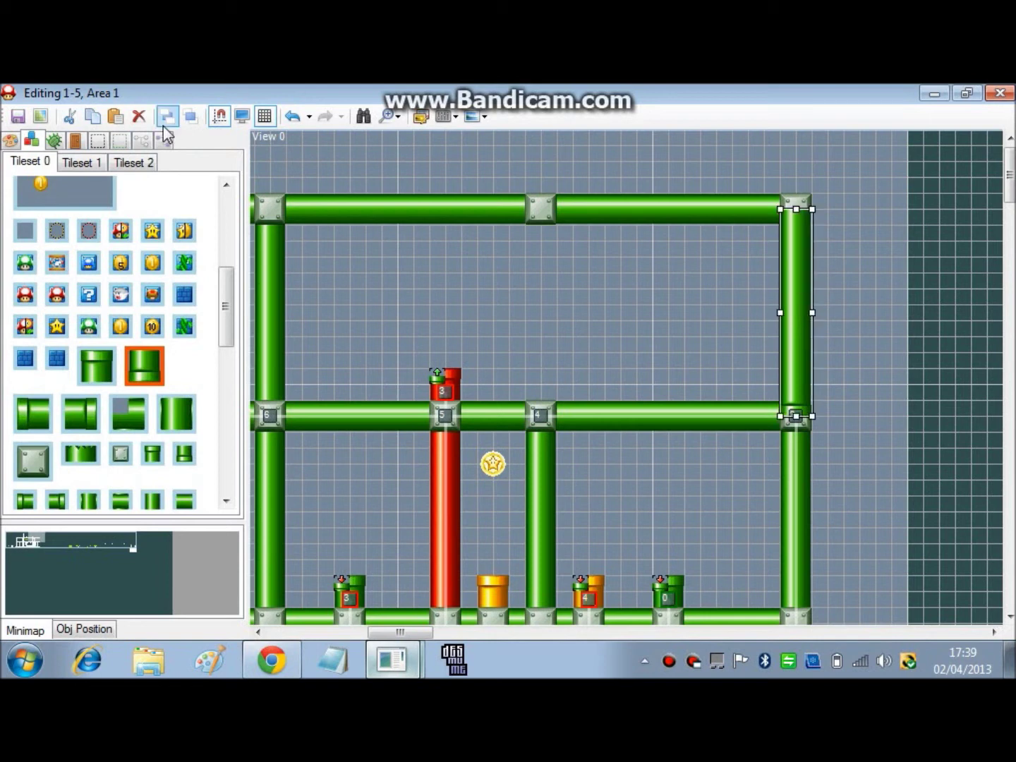
pyautogui.click(900, 351)
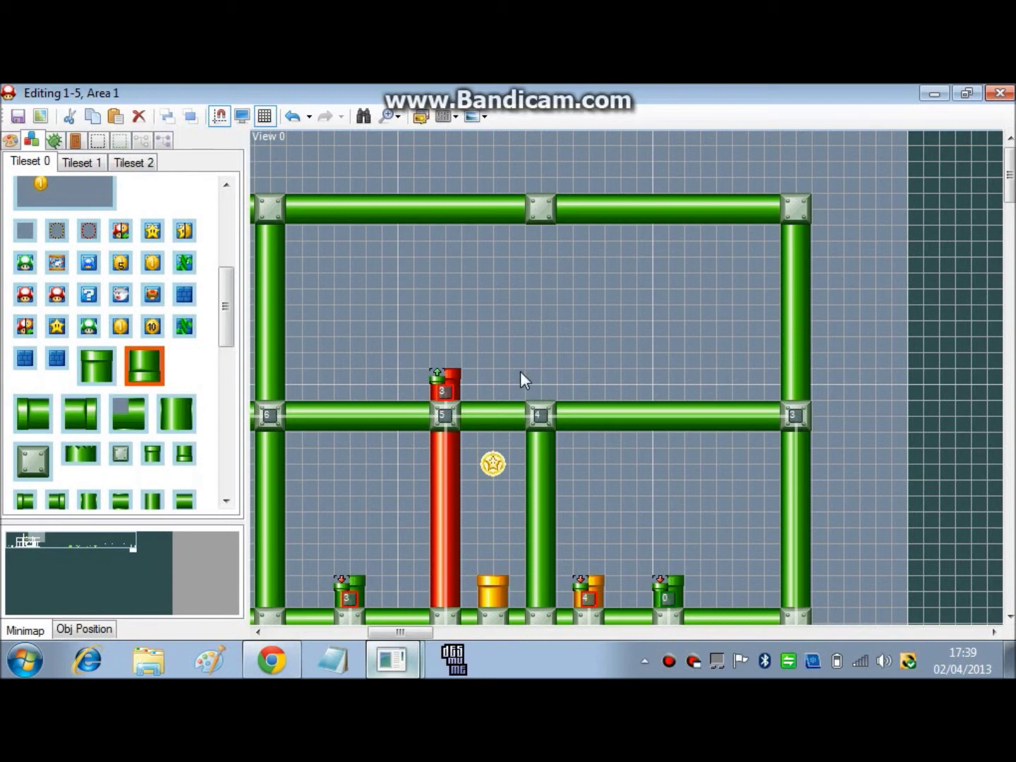
# Copy the new vertical pipe between the top middle block and block 4, and lower it behind both blocks.
pyautogui.click(788, 329)
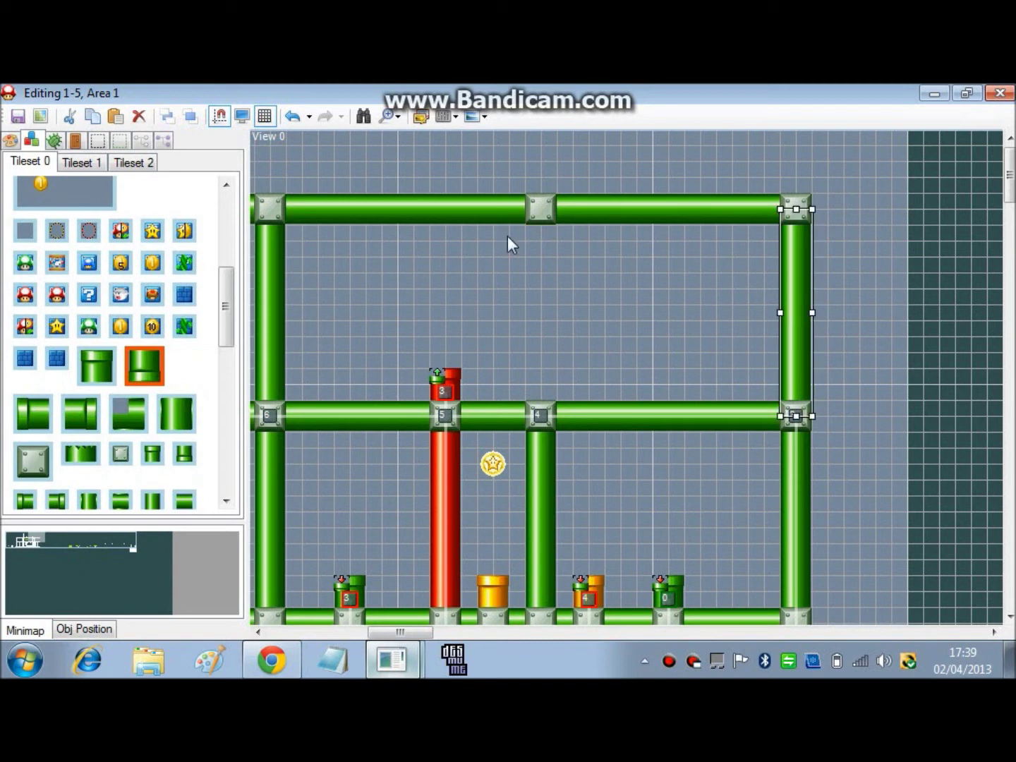
pyautogui.moveTo(529, 216); pyautogui.dragTo(546, 402)
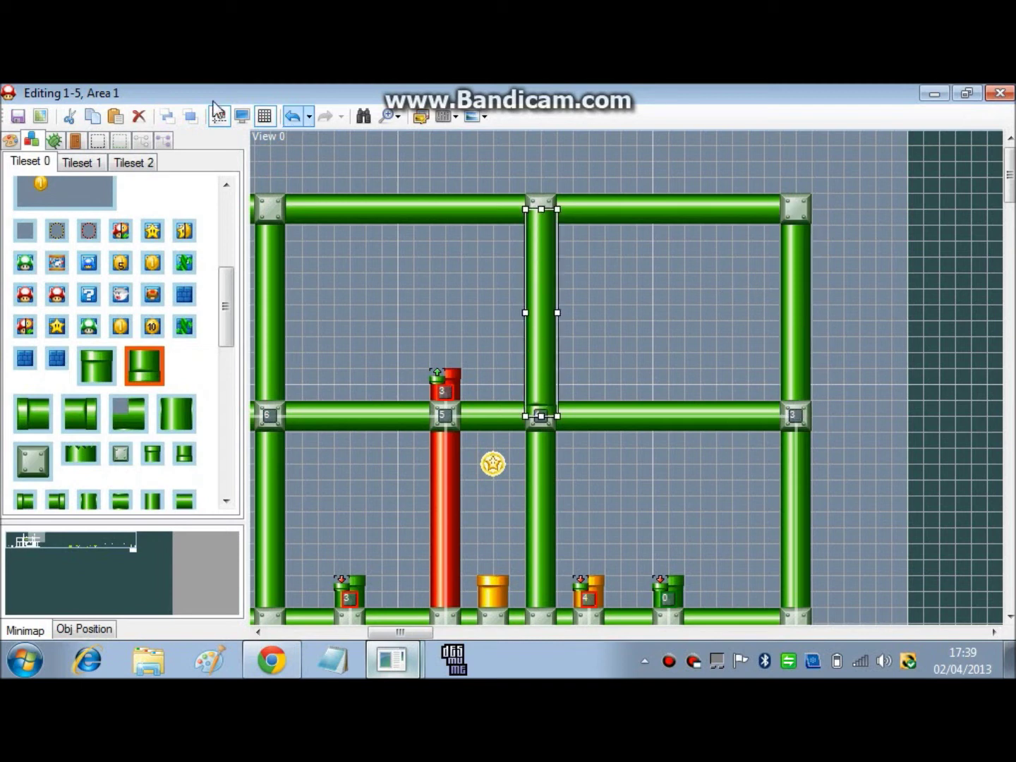
pyautogui.click(587, 388)
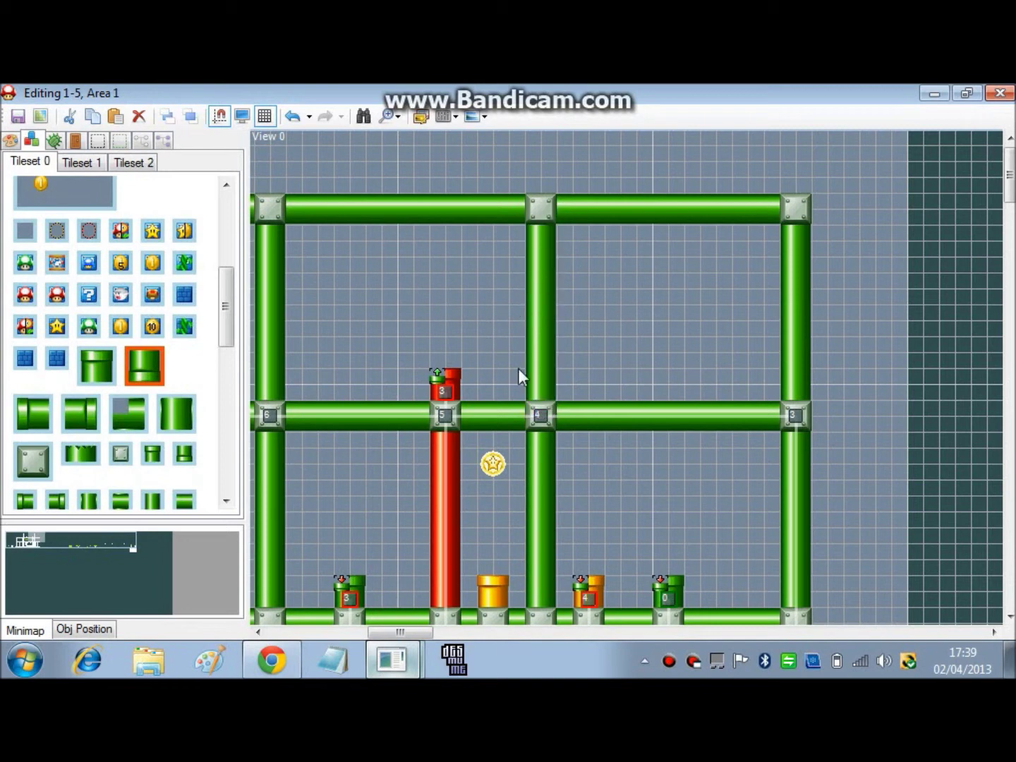
# Examine the extended pipe maze's upper part and the object descriptions in Tileset 0.
pyautogui.moveTo(1009, 188)
pyautogui.mouseDown()
pyautogui.moveTo(1009, 201)
pyautogui.moveTo(1009, 190)
pyautogui.mouseUp()
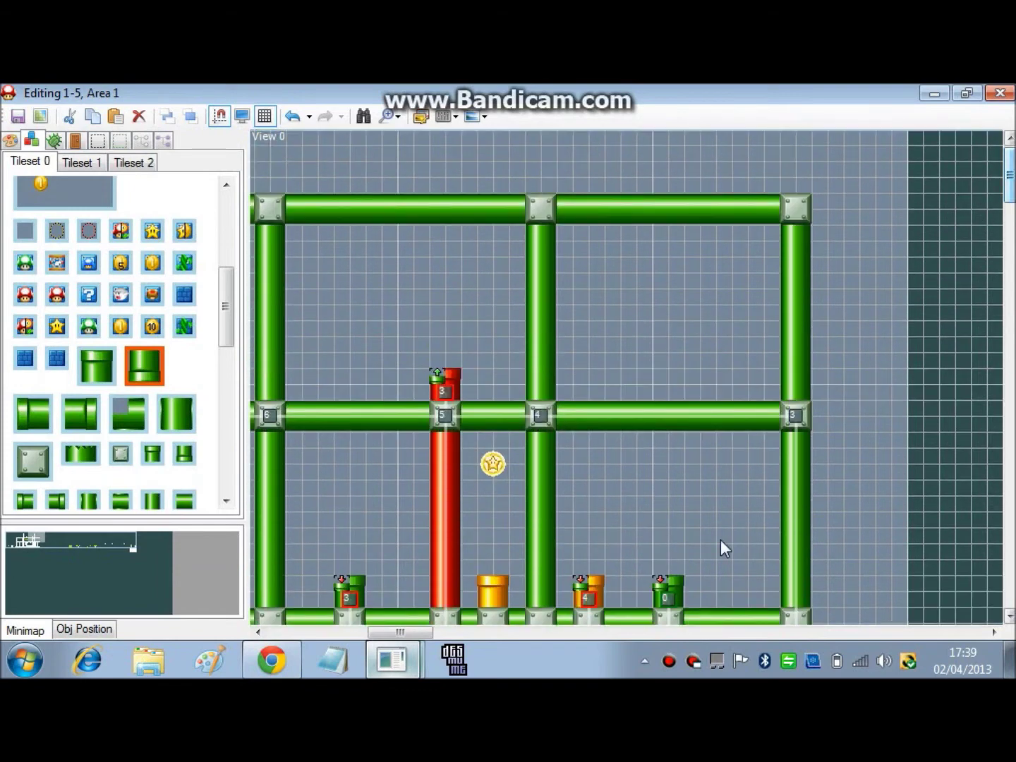
pyautogui.moveTo(416, 639); pyautogui.dragTo(382, 636)
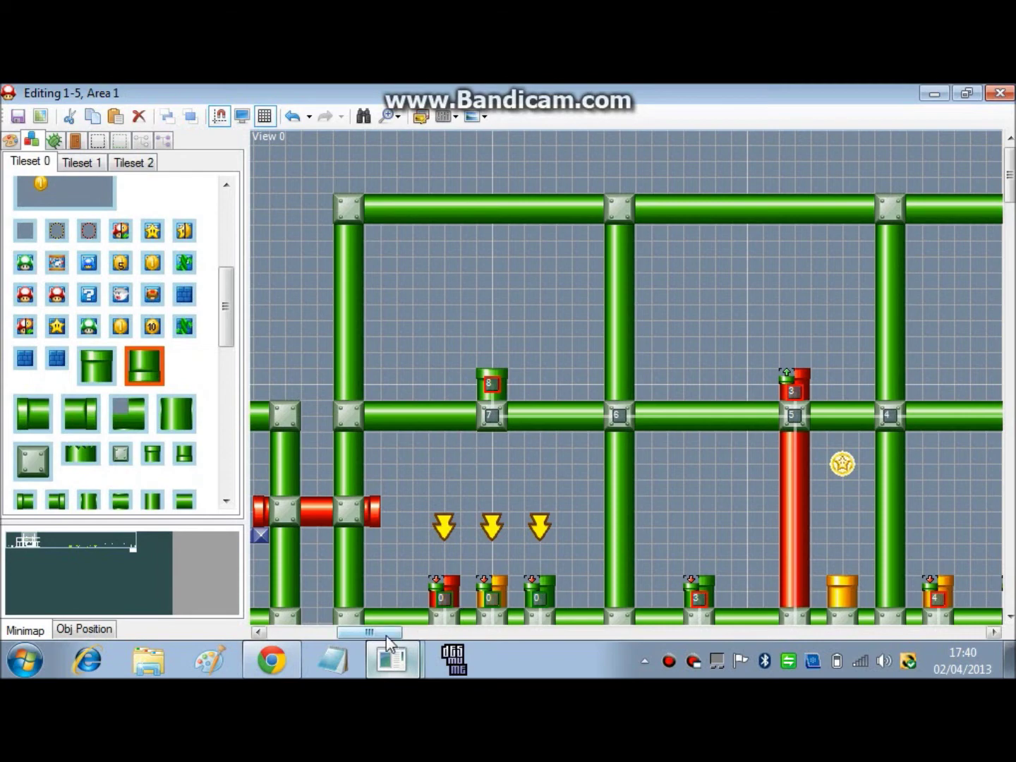
pyautogui.moveTo(386, 635)
pyautogui.mouseDown()
pyautogui.moveTo(433, 639)
pyautogui.moveTo(391, 641)
pyautogui.mouseUp()
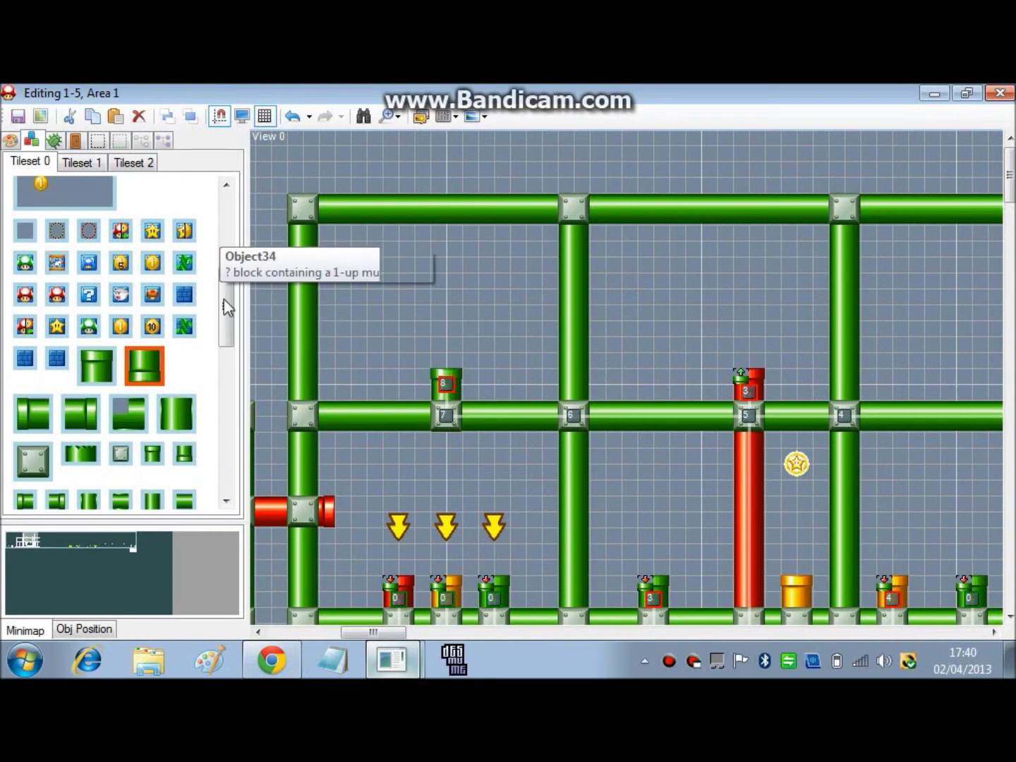
pyautogui.moveTo(224, 314); pyautogui.dragTo(217, 279)
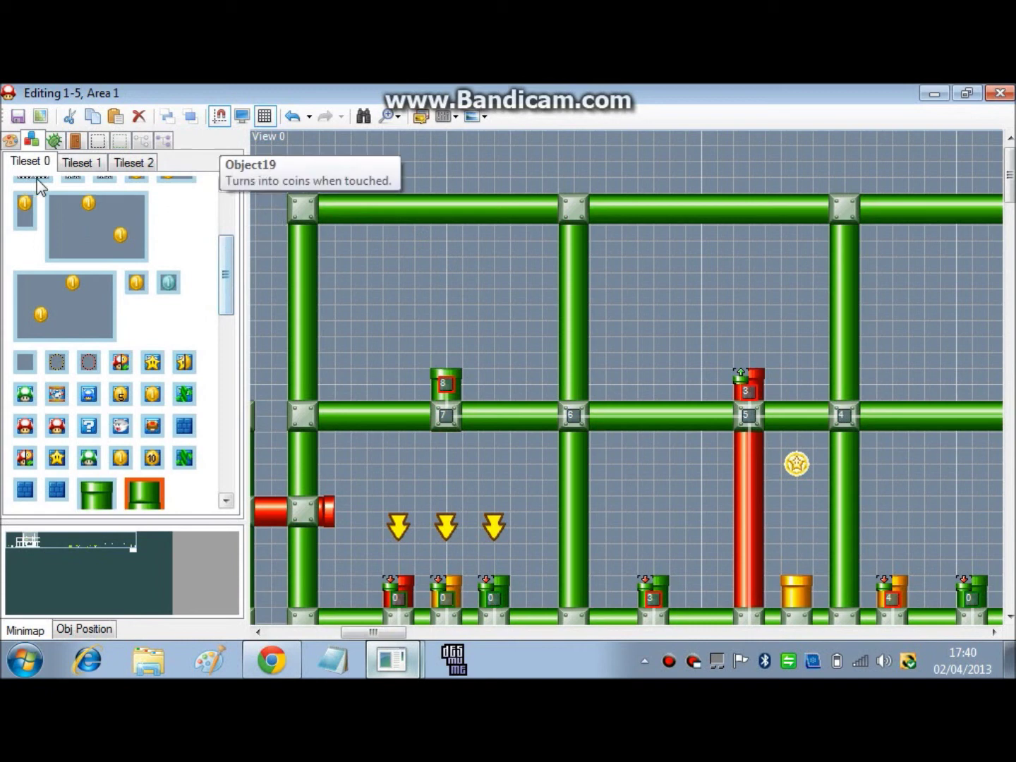
pyautogui.click(69, 165)
pyautogui.click(43, 154)
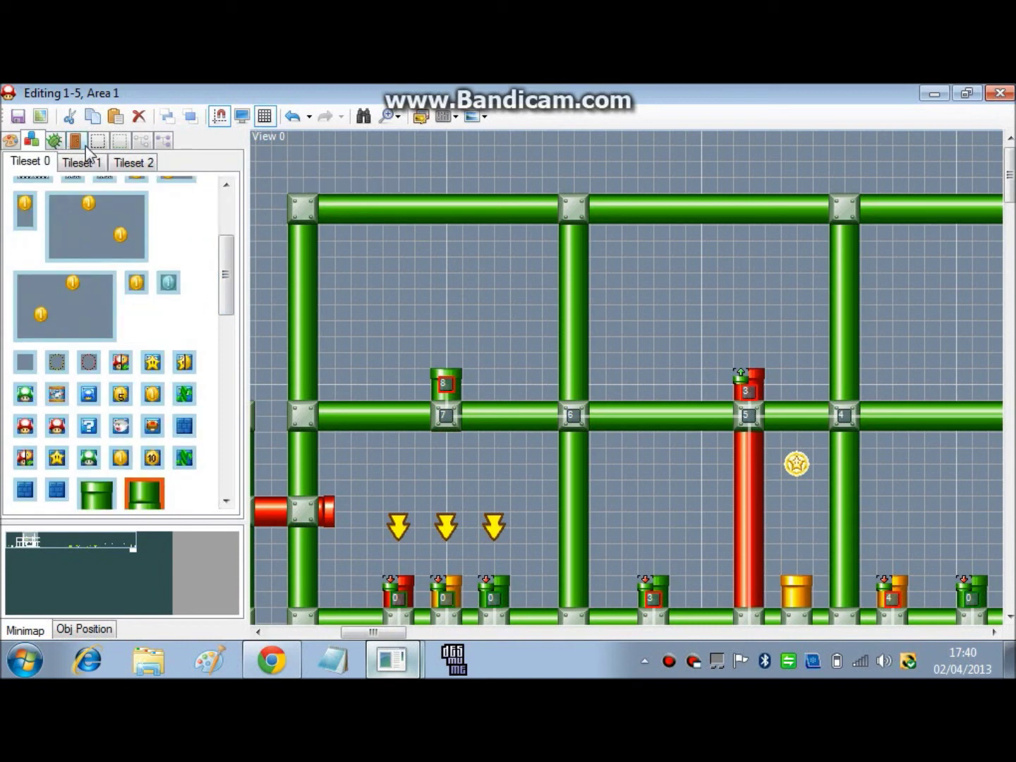
pyautogui.scroll(-3, 627, 378)
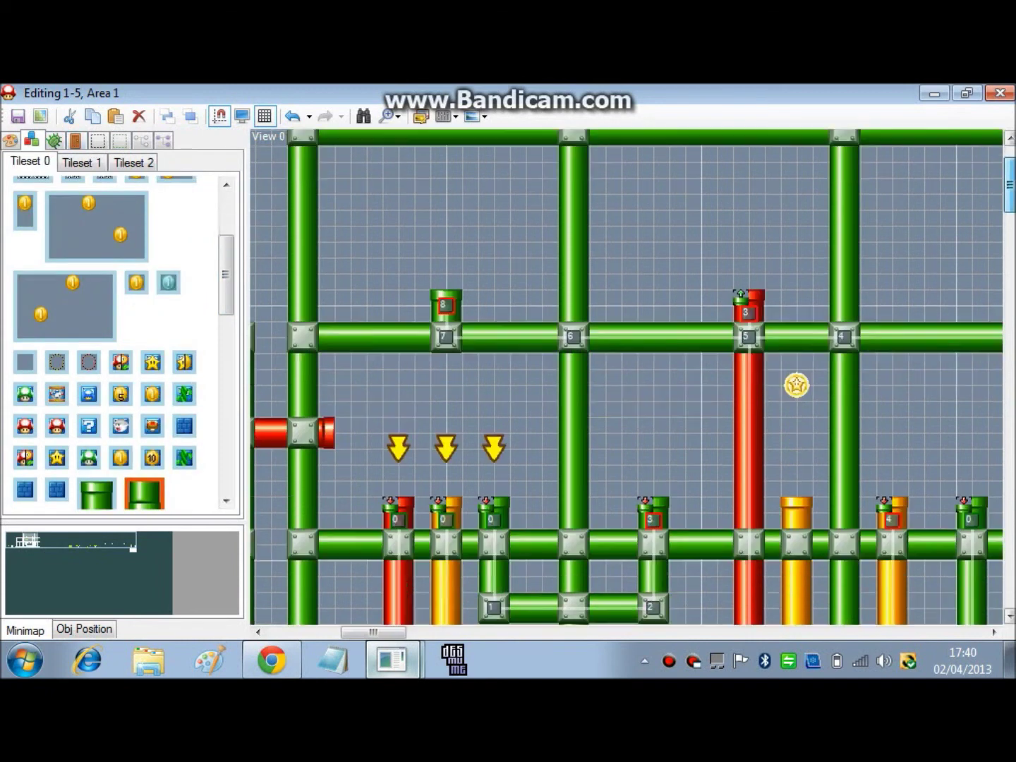
pyautogui.click(76, 140)
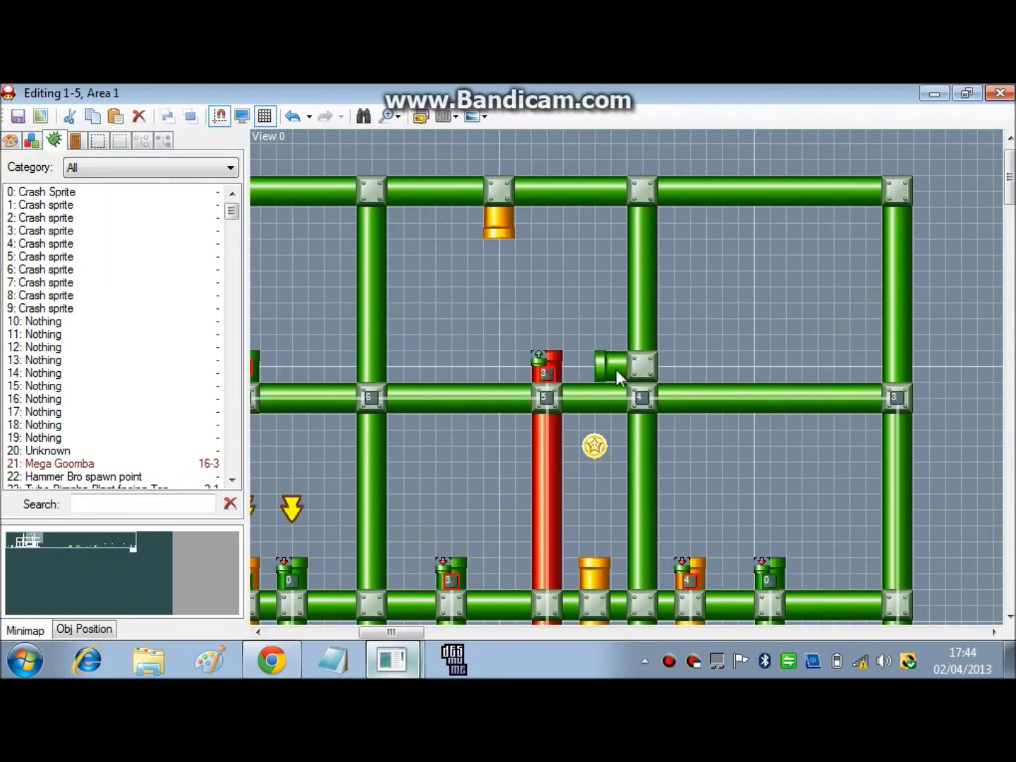
# Delete the short left-facing green pipe and the metal joint block just above block 4.
pyautogui.click(614, 366)
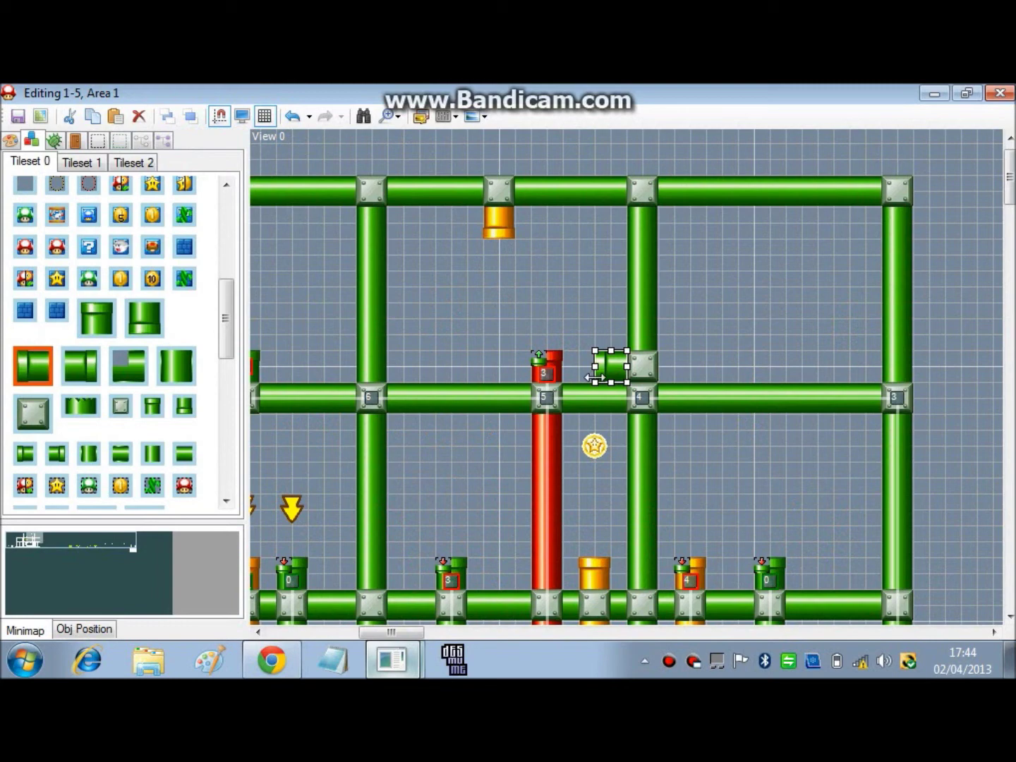
pyautogui.press('Delete')
pyautogui.click(641, 366)
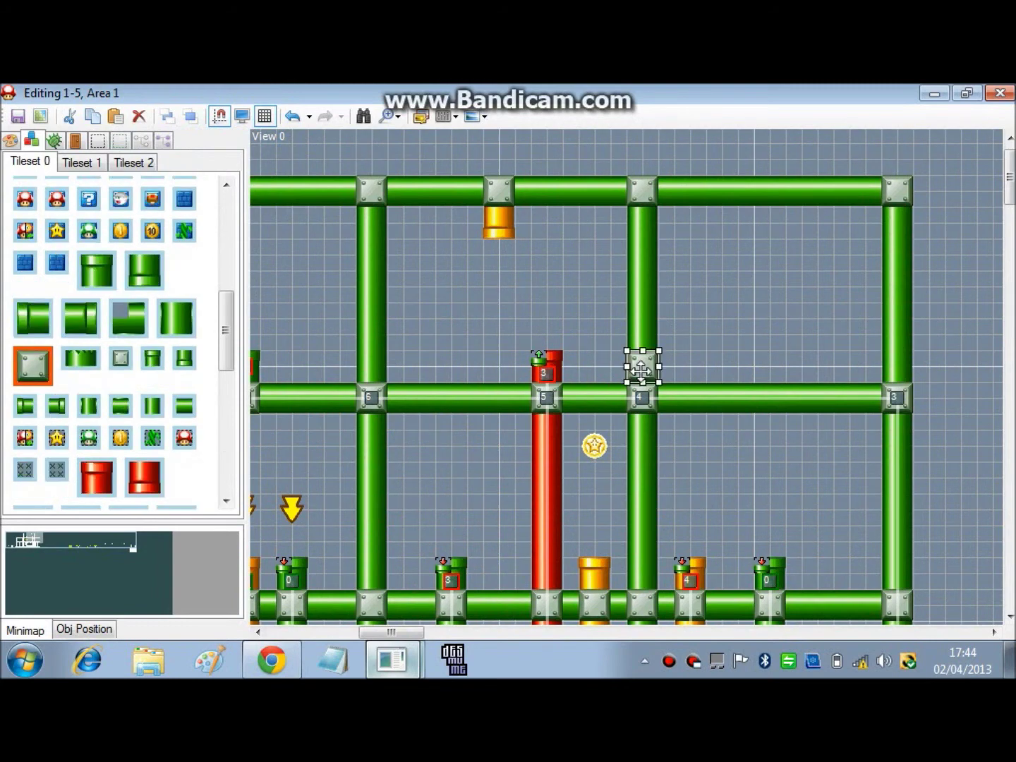
pyautogui.press('Delete')
pyautogui.click(630, 363)
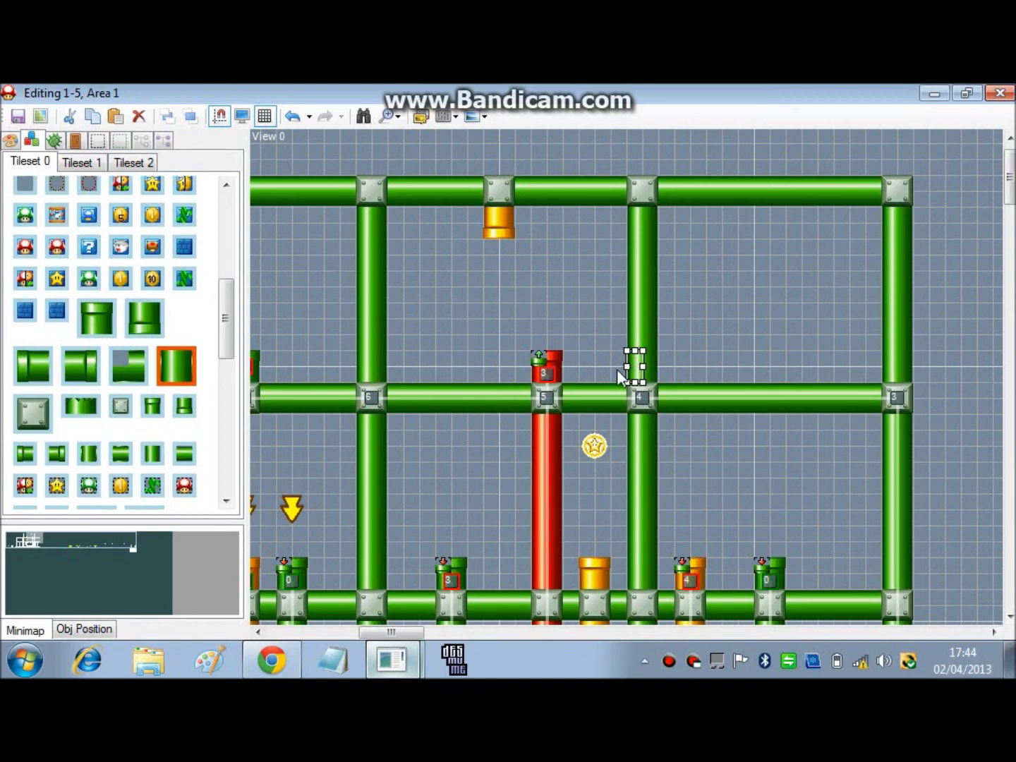
pyautogui.click(435, 194)
pyautogui.click(478, 332)
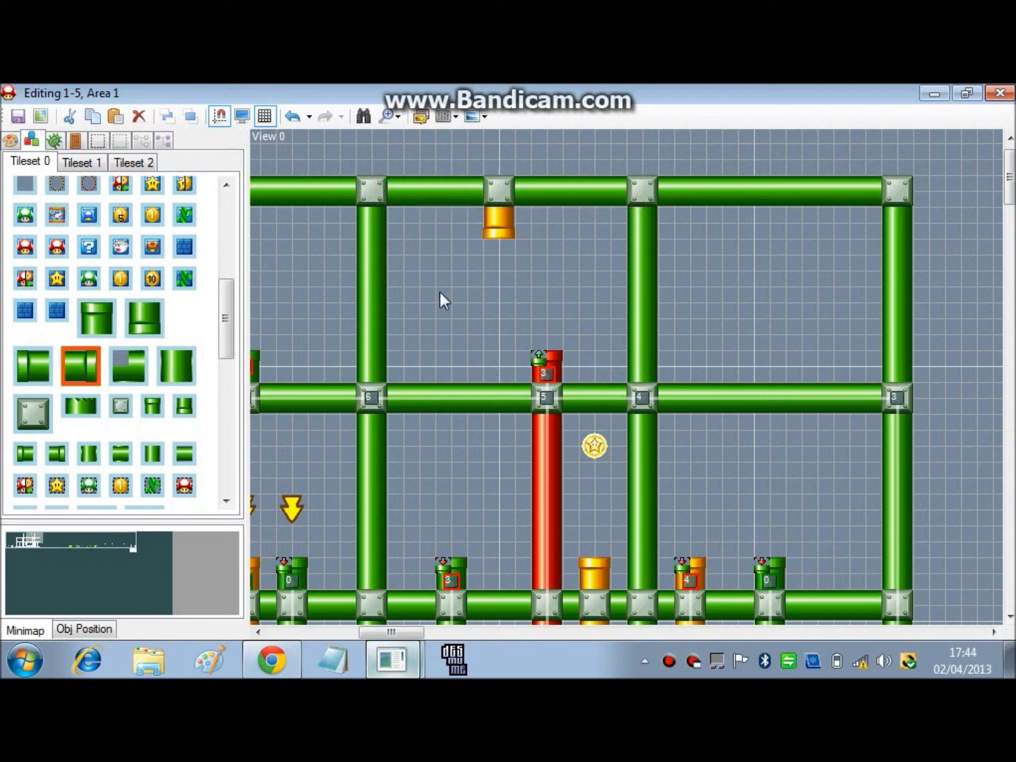
# Browse the sprite list by category, viewing Event controllers and Uncategorized.
pyautogui.click(53, 141)
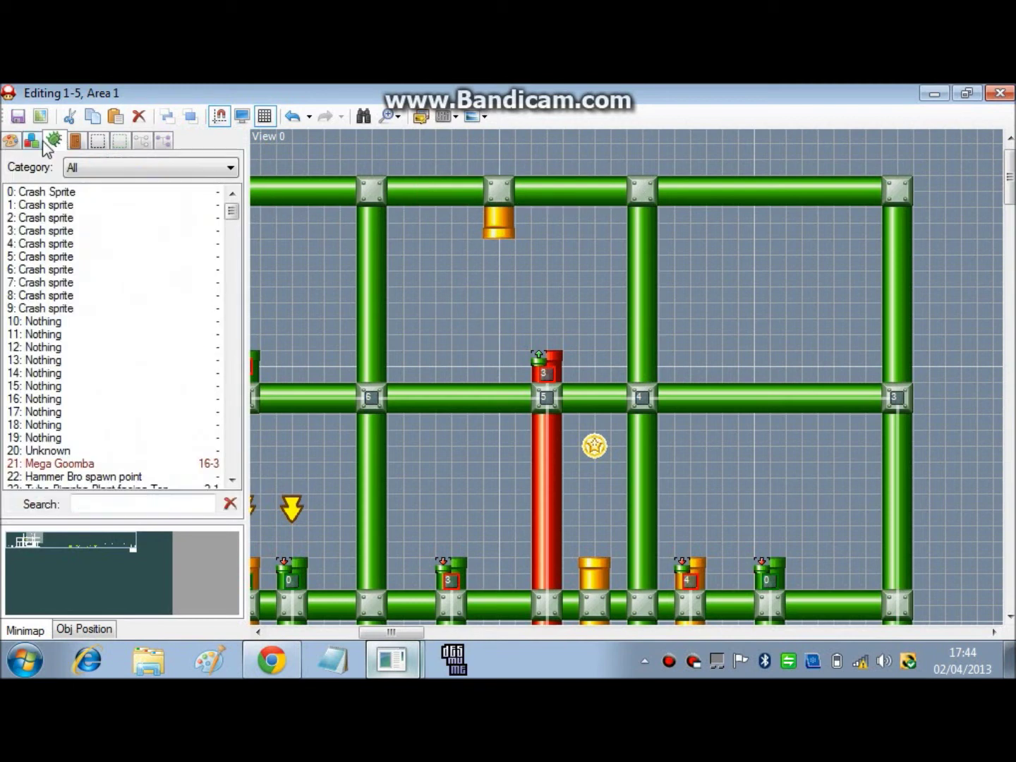
pyautogui.click(95, 171)
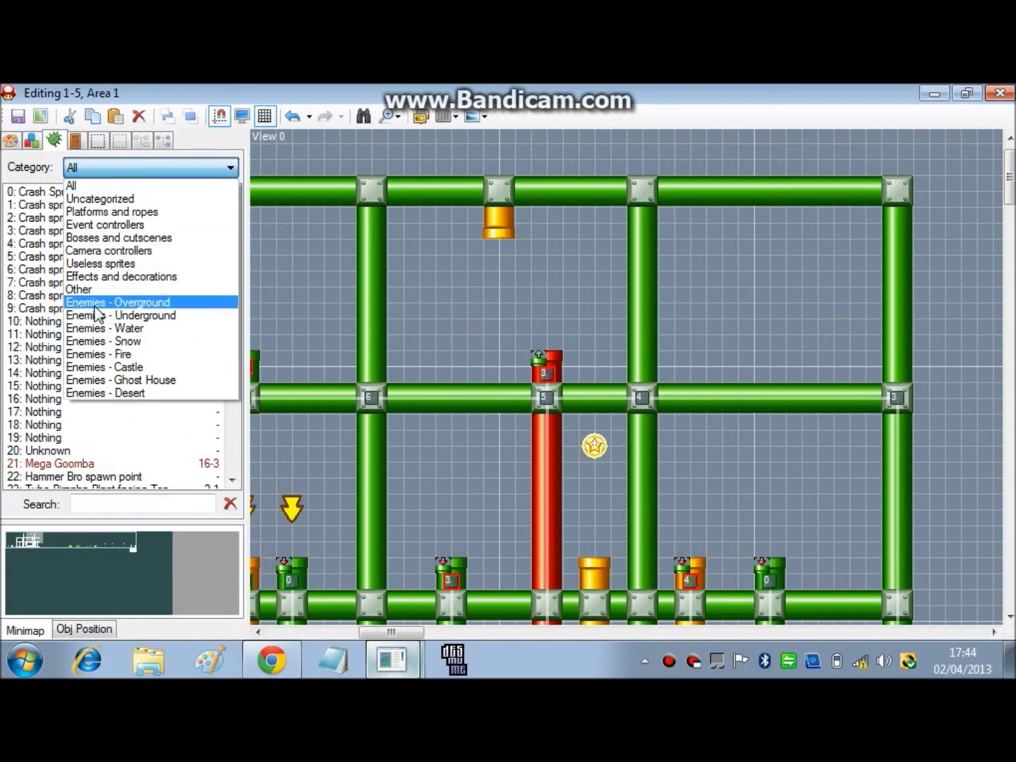
pyautogui.click(113, 224)
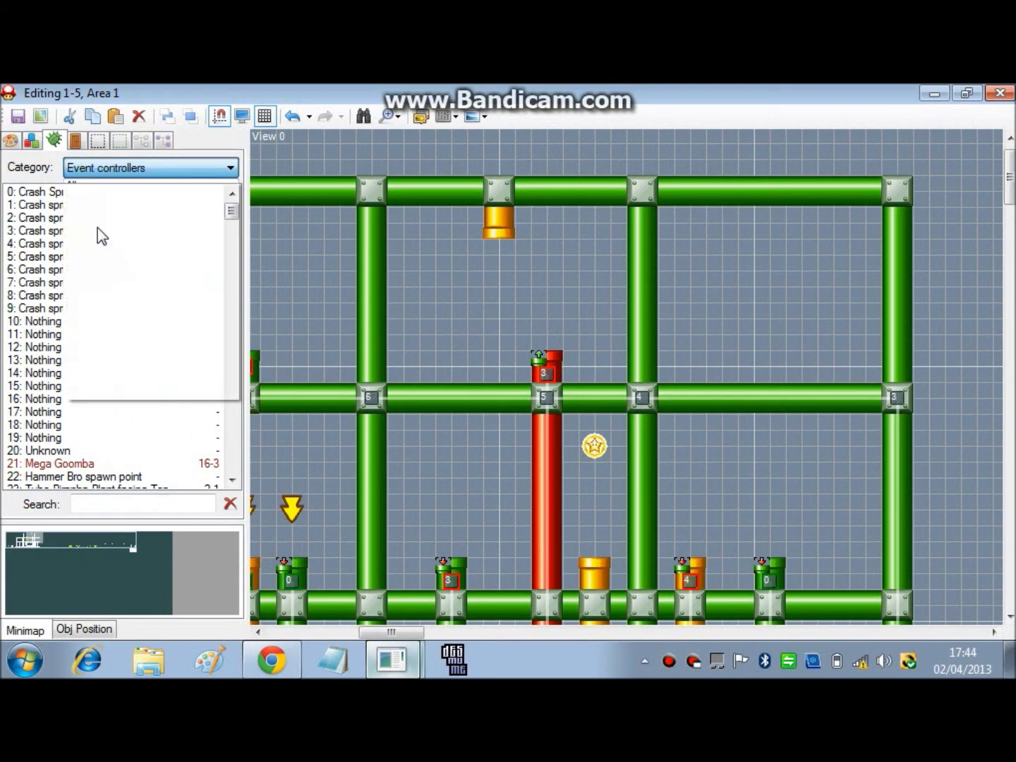
pyautogui.click(143, 167)
pyautogui.click(132, 200)
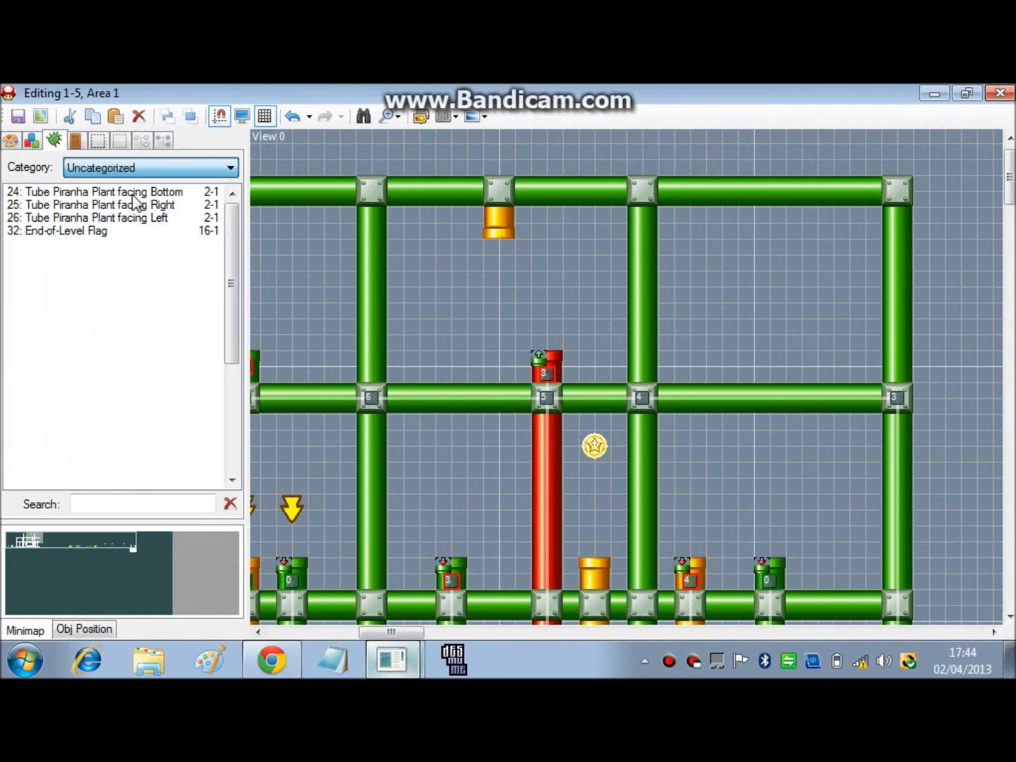
# Set the sprite category back to All and search the sprites for "arro".
pyautogui.click(134, 173)
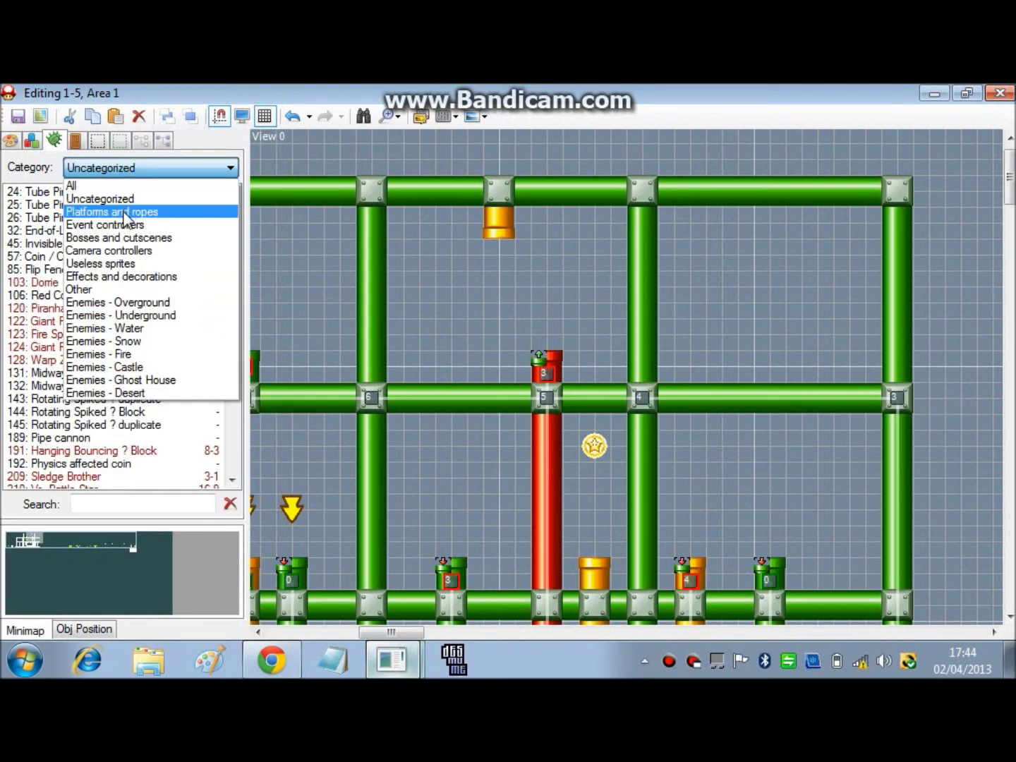
pyautogui.click(127, 186)
pyautogui.click(123, 503)
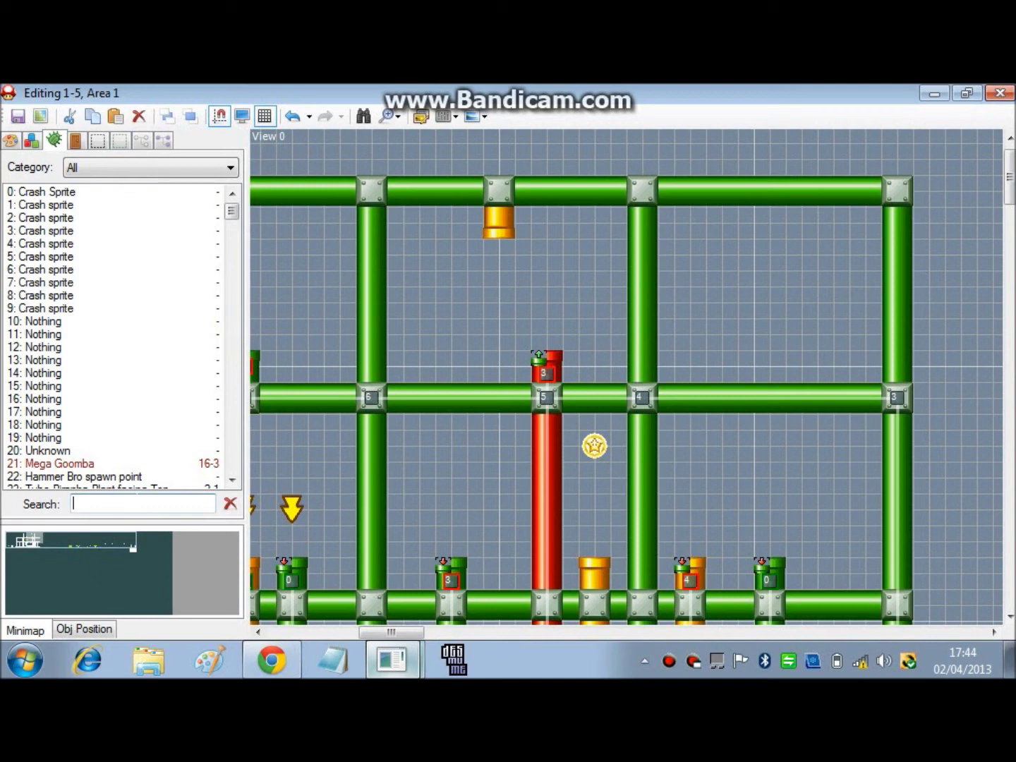
pyautogui.write('arro')
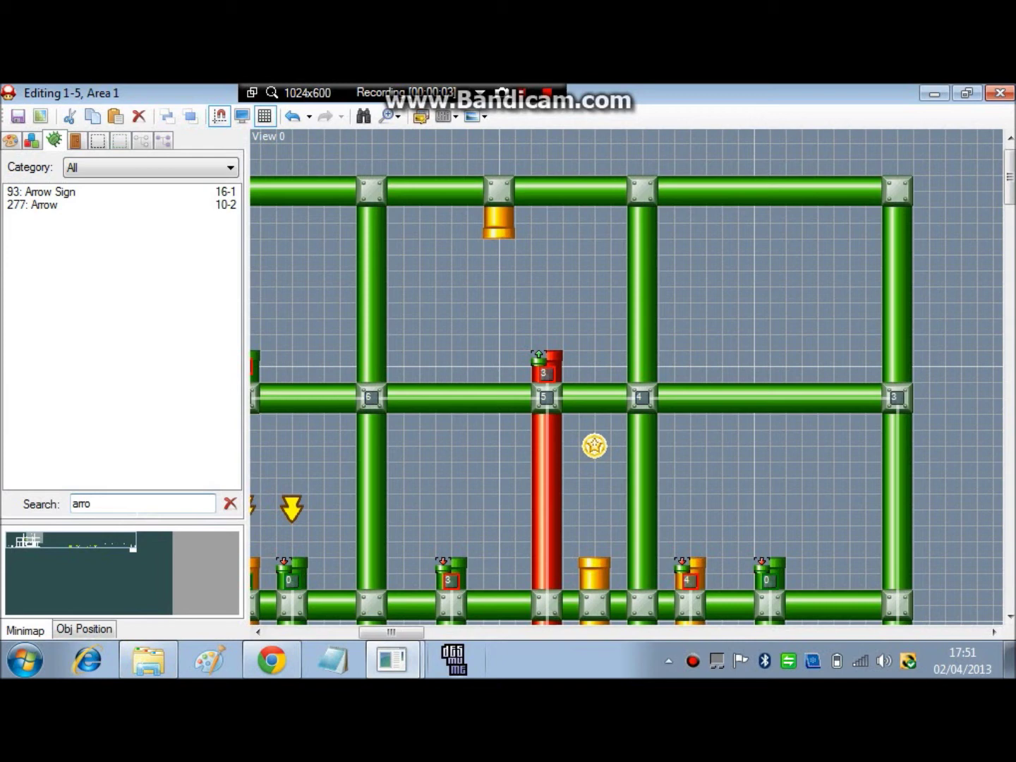
# Search the sprites for "arrow" and place a 277: Arrow sprite below the downward-facing orange pipe.
pyautogui.press('BackSpace')
pyautogui.press('BackSpace')
pyautogui.press('BackSpace')
pyautogui.press('BackSpace')
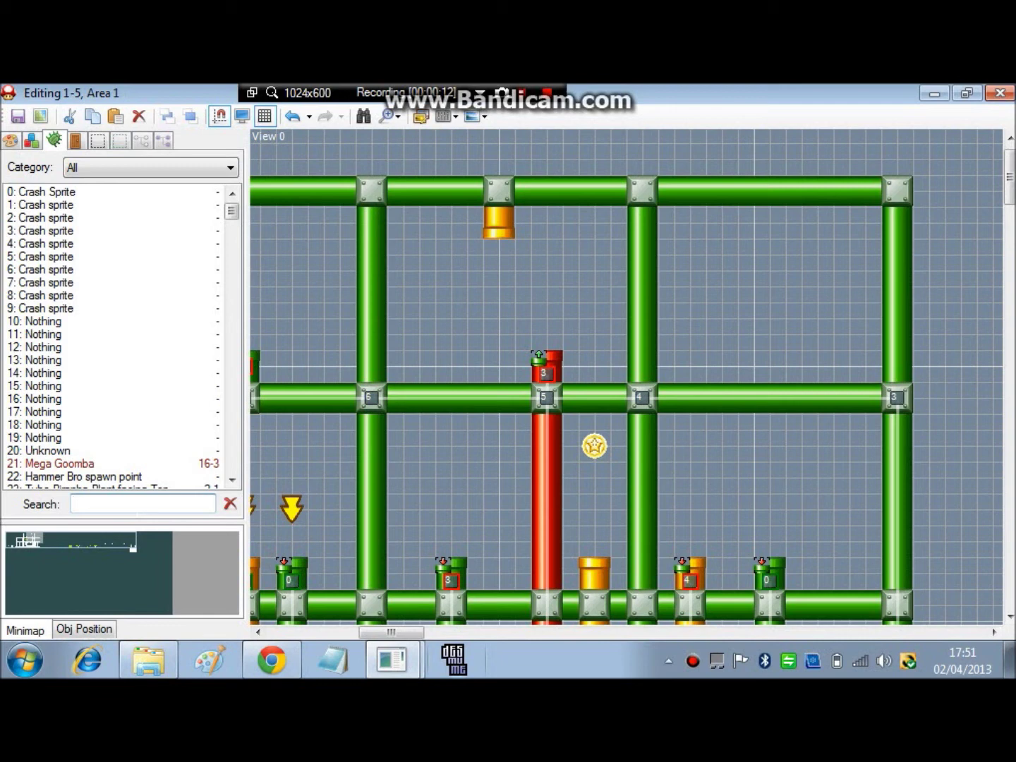
pyautogui.click(471, 99)
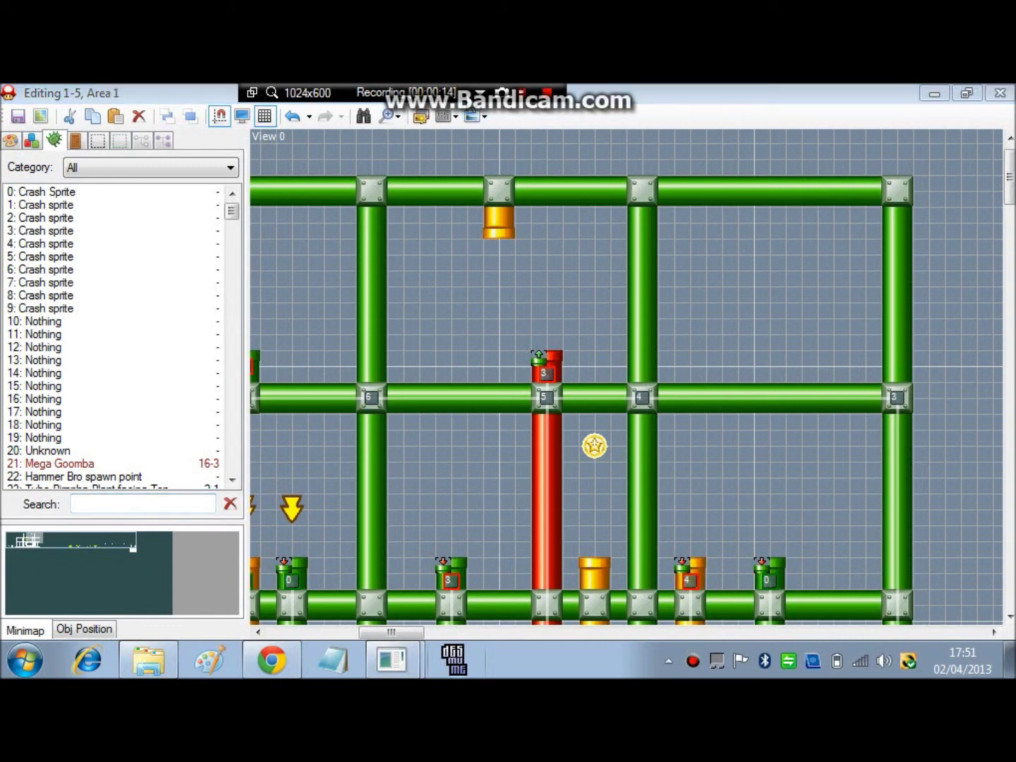
pyautogui.rightClick(470, 100)
pyautogui.click(485, 116)
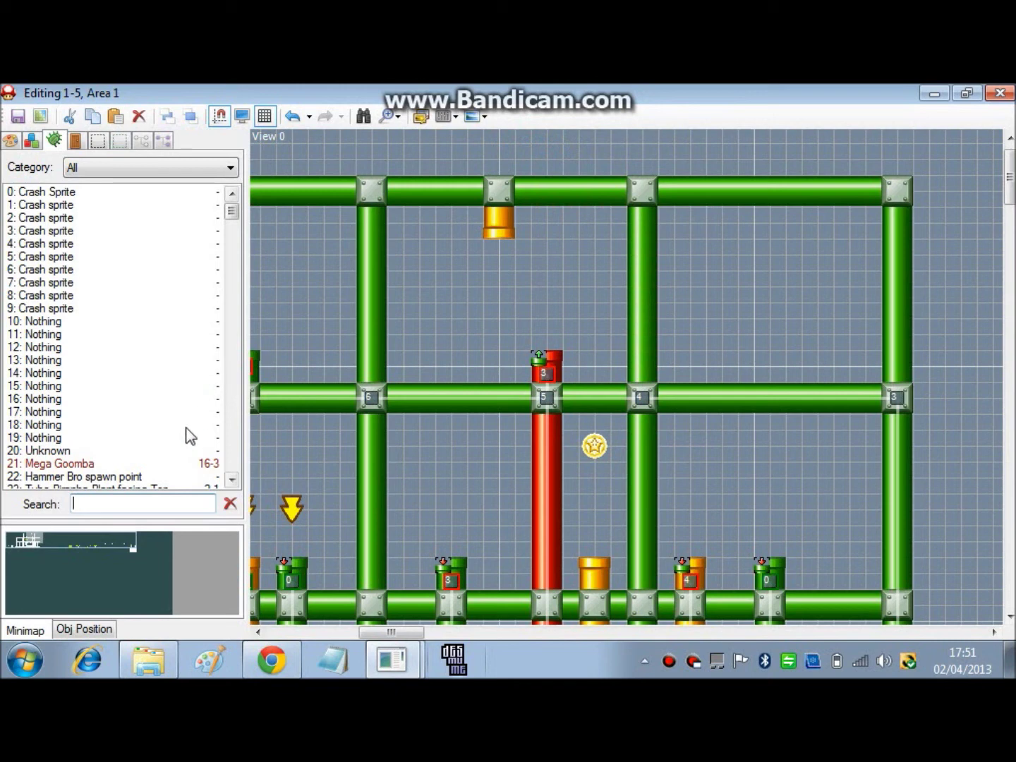
pyautogui.write('arrow')
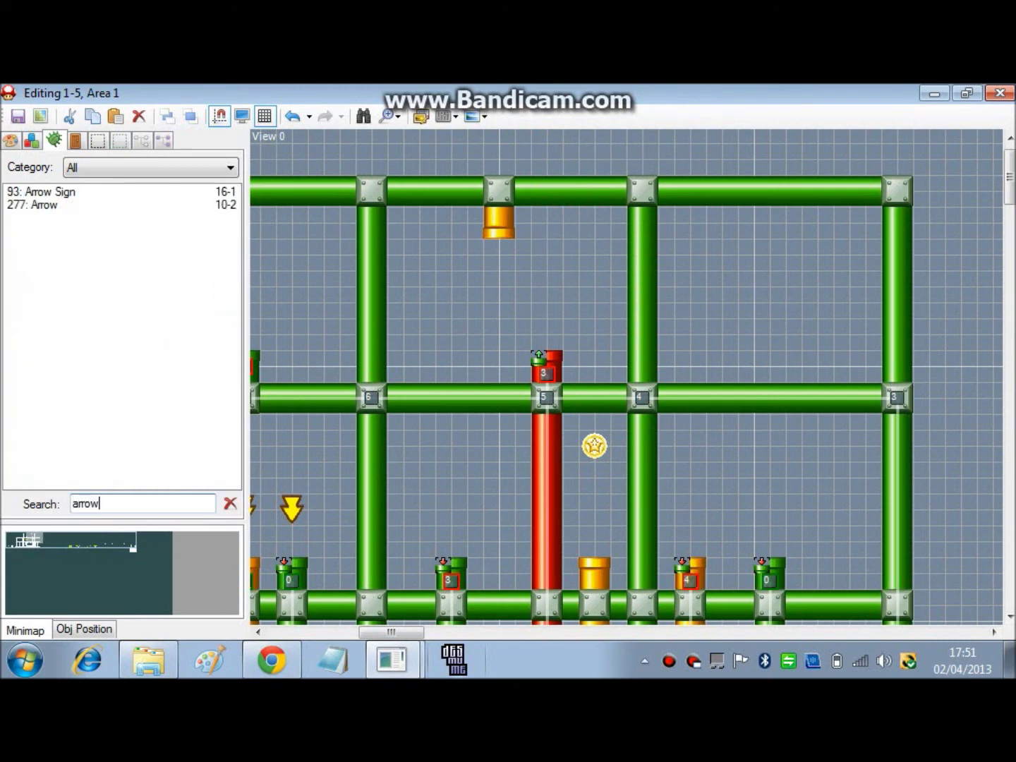
pyautogui.click(72, 205)
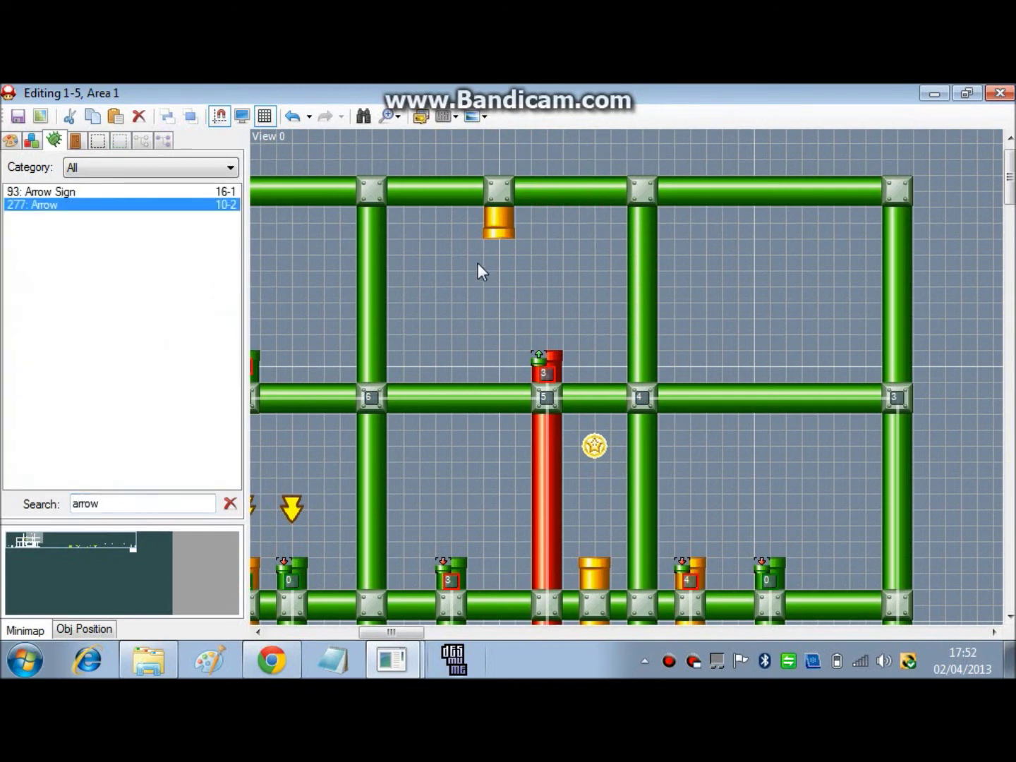
pyautogui.rightClick(497, 287)
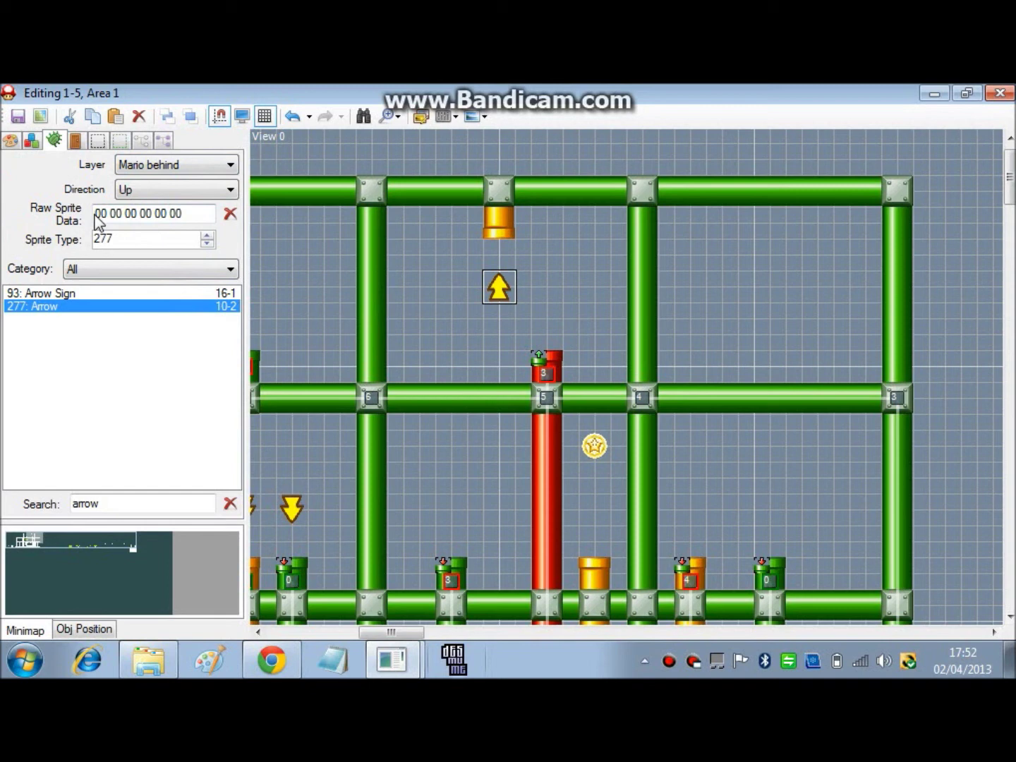
# Try editing the end of the new arrow's raw sprite data and restore it to 00.
pyautogui.moveTo(95, 213)
pyautogui.mouseDown()
pyautogui.moveTo(183, 213)
pyautogui.moveTo(95, 213)
pyautogui.mouseUp()
pyautogui.click(182, 213)
pyautogui.click(183, 213)
pyautogui.moveTo(183, 213); pyautogui.dragTo(95, 213)
pyautogui.click(182, 213)
pyautogui.press('BackSpace')
pyautogui.write('1')
pyautogui.press('BackSpace')
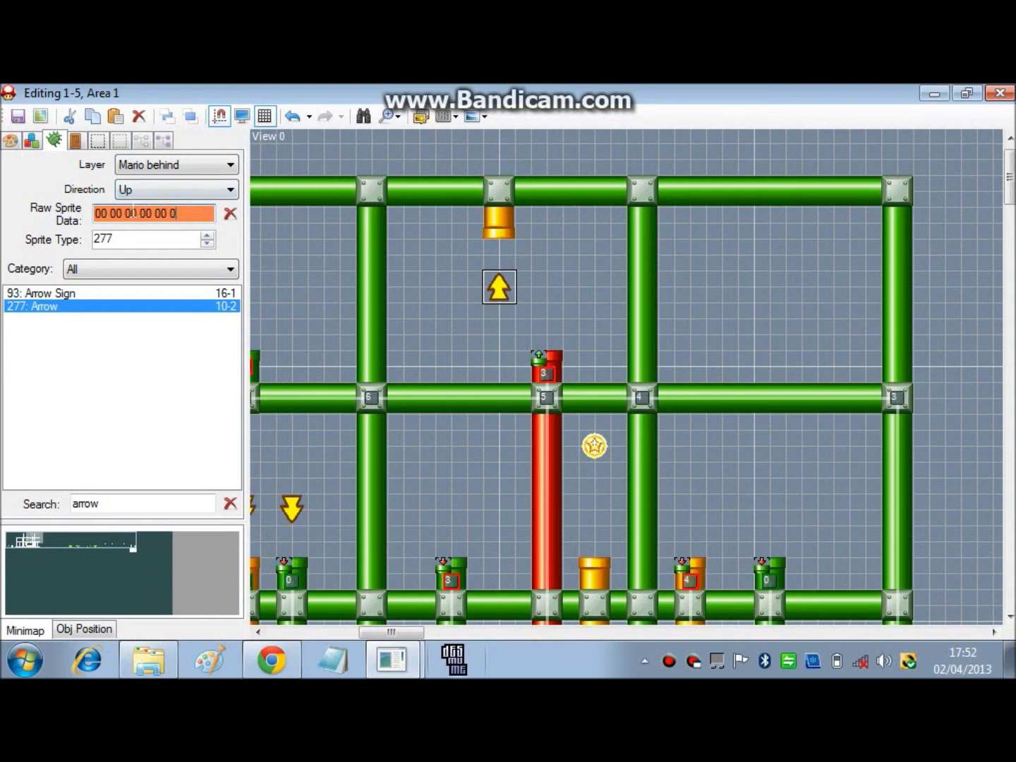
pyautogui.write('0')
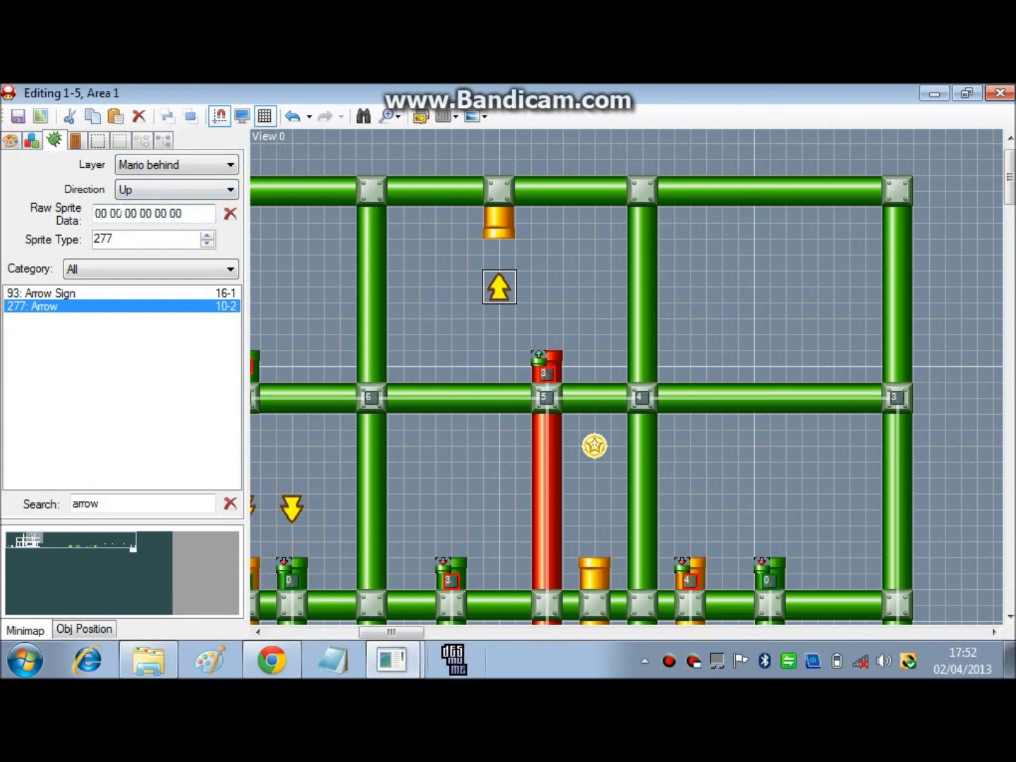
pyautogui.moveTo(181, 213)
pyautogui.mouseDown()
pyautogui.moveTo(94, 212)
pyautogui.moveTo(181, 213)
pyautogui.mouseUp()
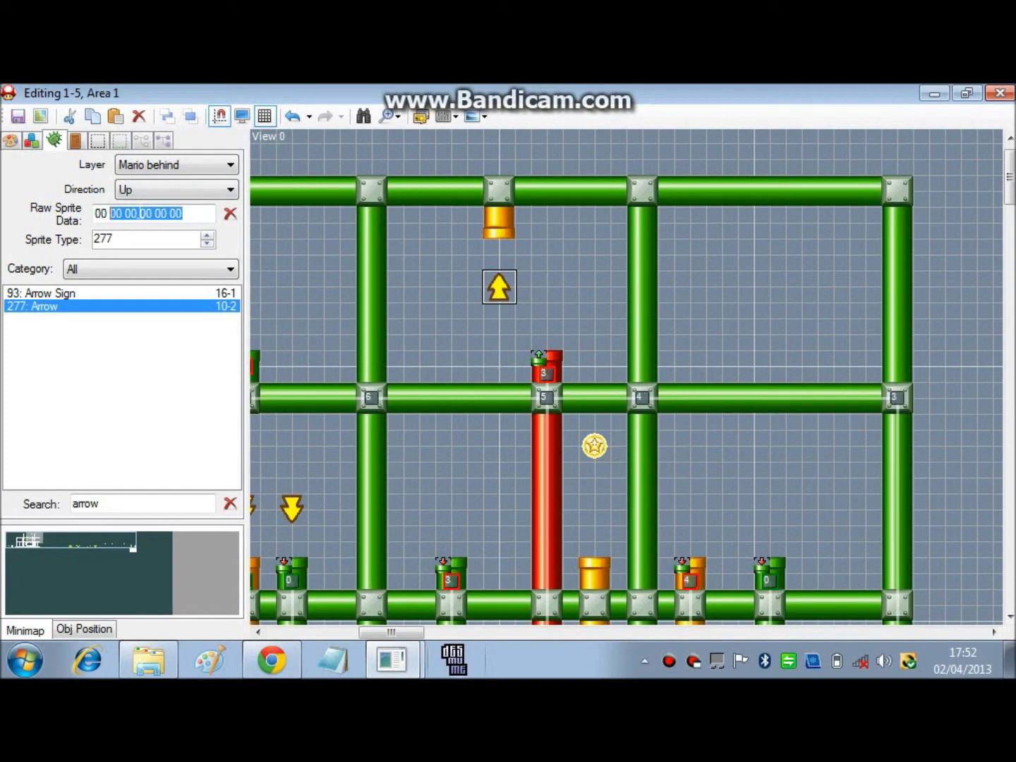
pyautogui.moveTo(168, 213); pyautogui.dragTo(94, 212)
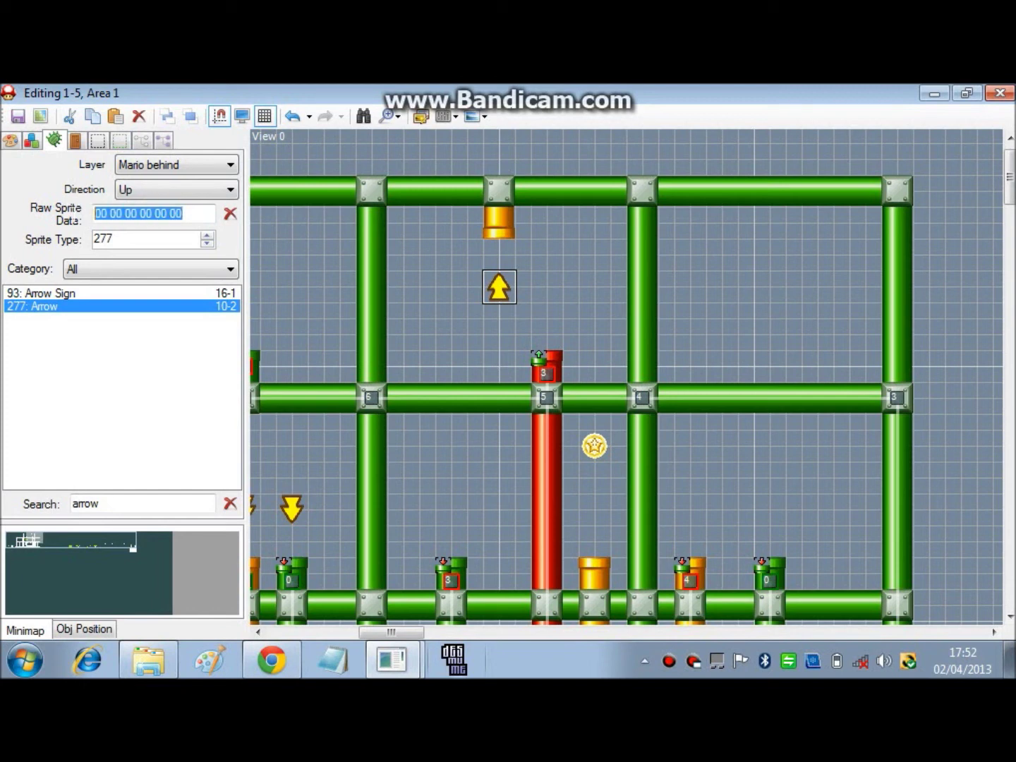
# Set the new arrow's layer to Mario in front.
pyautogui.click(189, 166)
pyautogui.click(185, 197)
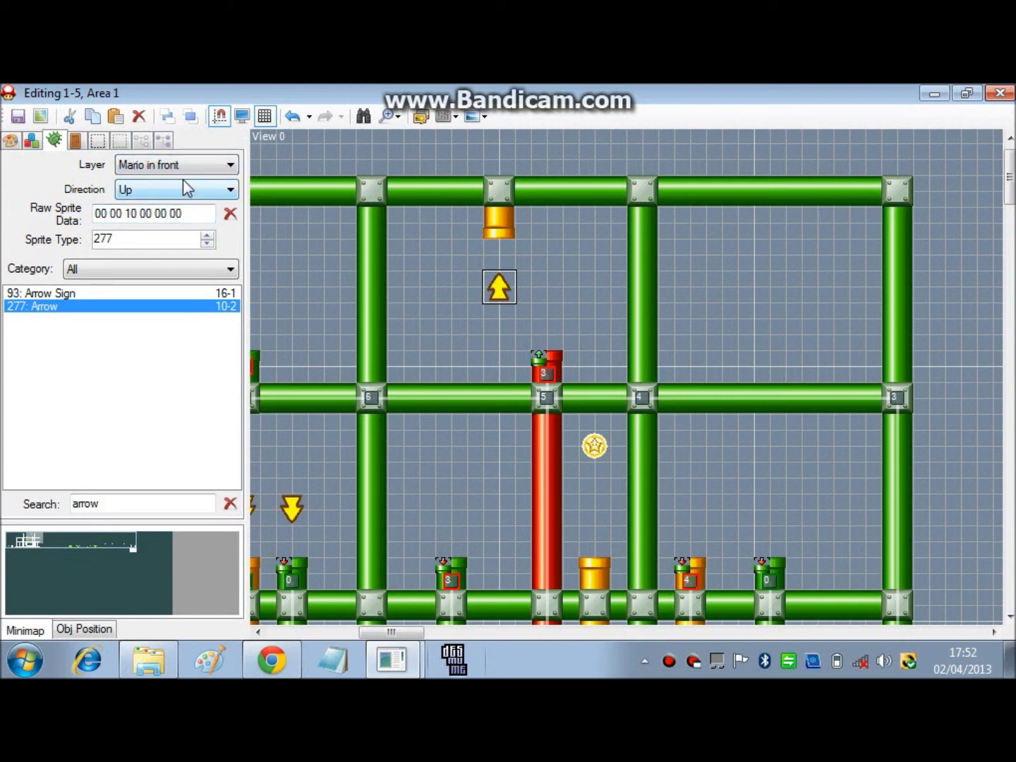
pyautogui.click(181, 167)
pyautogui.click(185, 197)
# Try the Down/Right direction for the new arrow and set it back to Up.
pyautogui.click(180, 188)
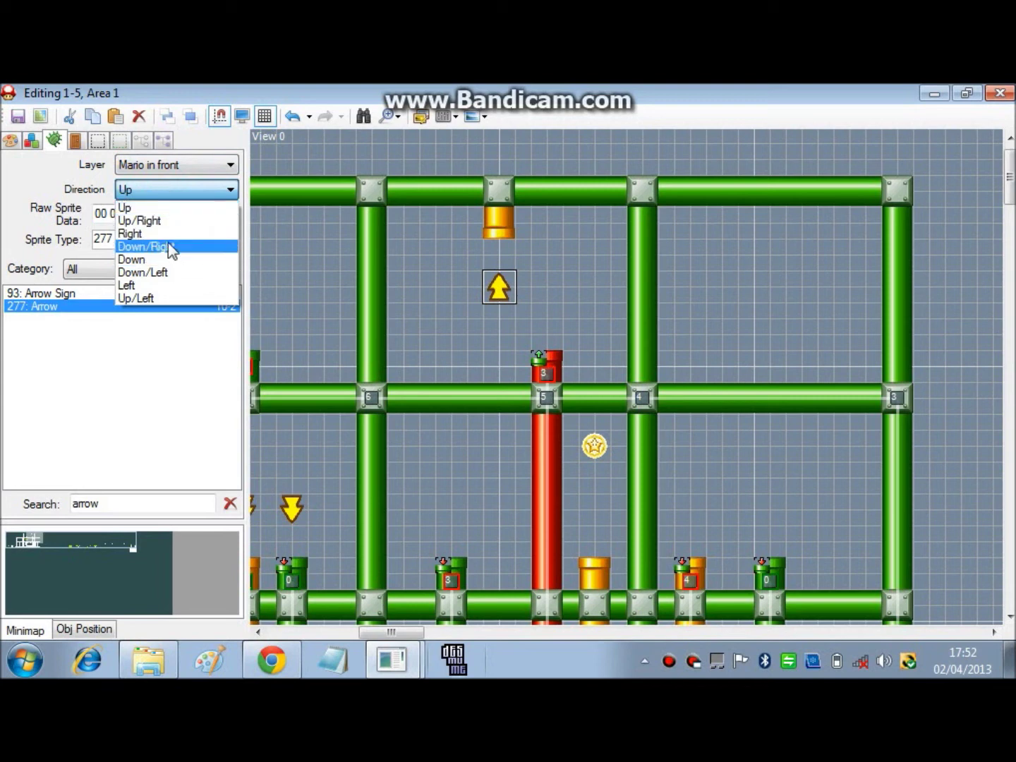
pyautogui.click(168, 244)
pyautogui.click(175, 191)
pyautogui.scroll(1, 174, 199)
pyautogui.click(174, 202)
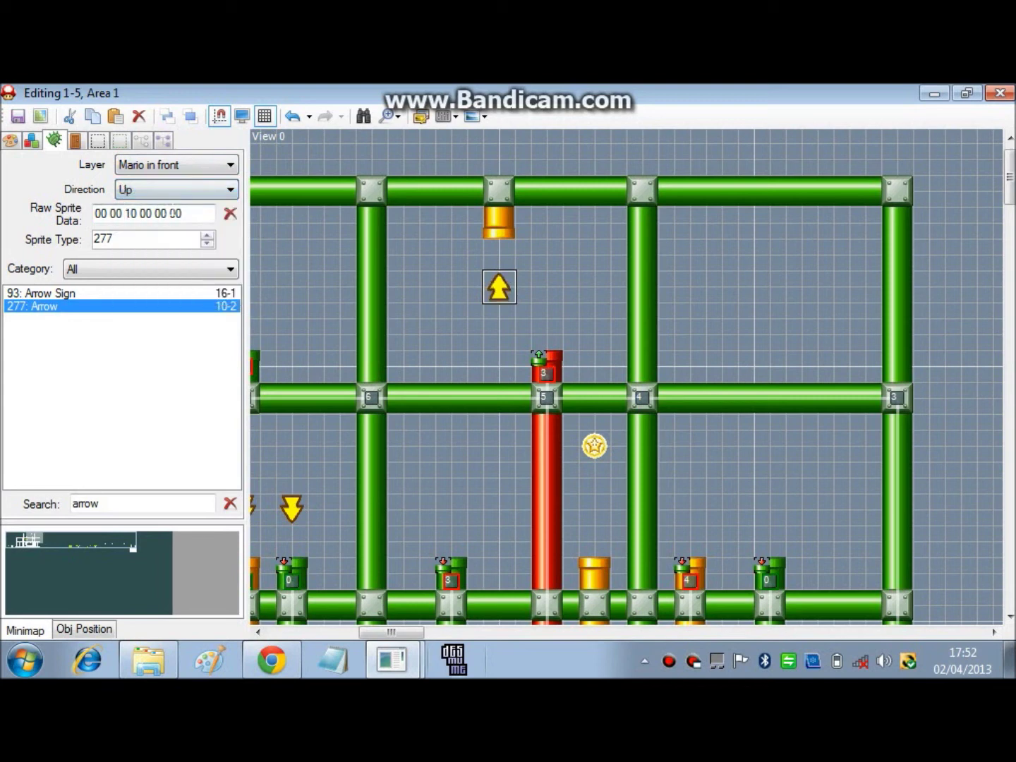
# Move the new arrow up to just beneath the downward-facing orange pipe and deselect it.
pyautogui.click(490, 315)
pyautogui.moveTo(493, 284); pyautogui.dragTo(496, 270)
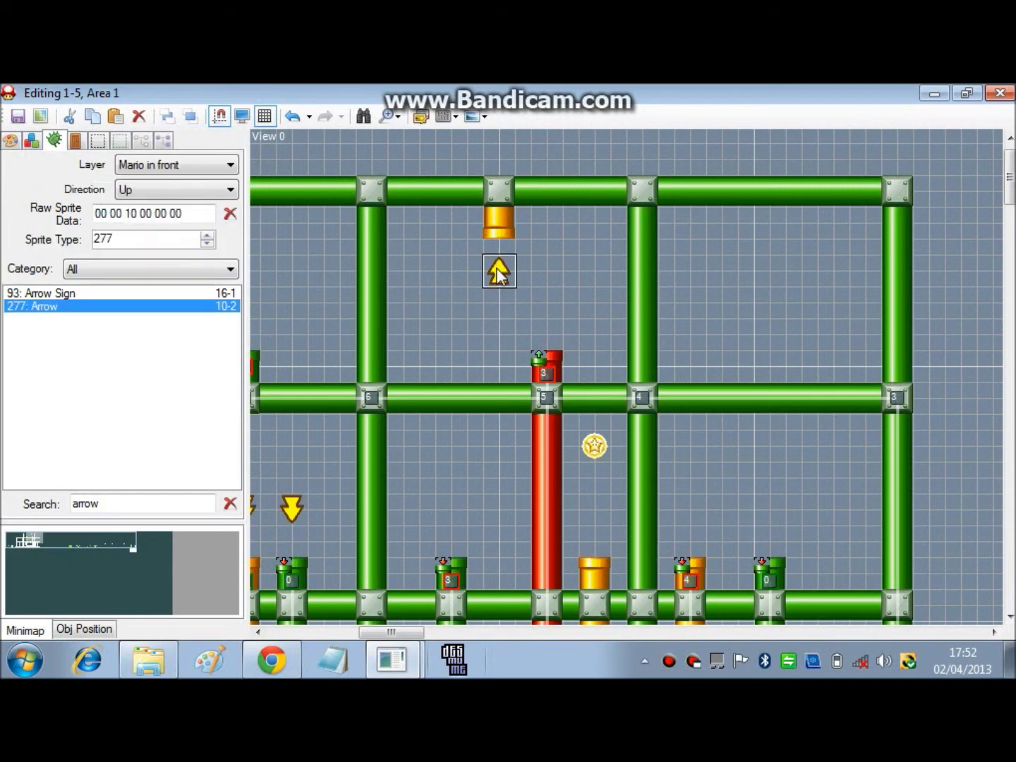
pyautogui.click(498, 275)
pyautogui.click(536, 280)
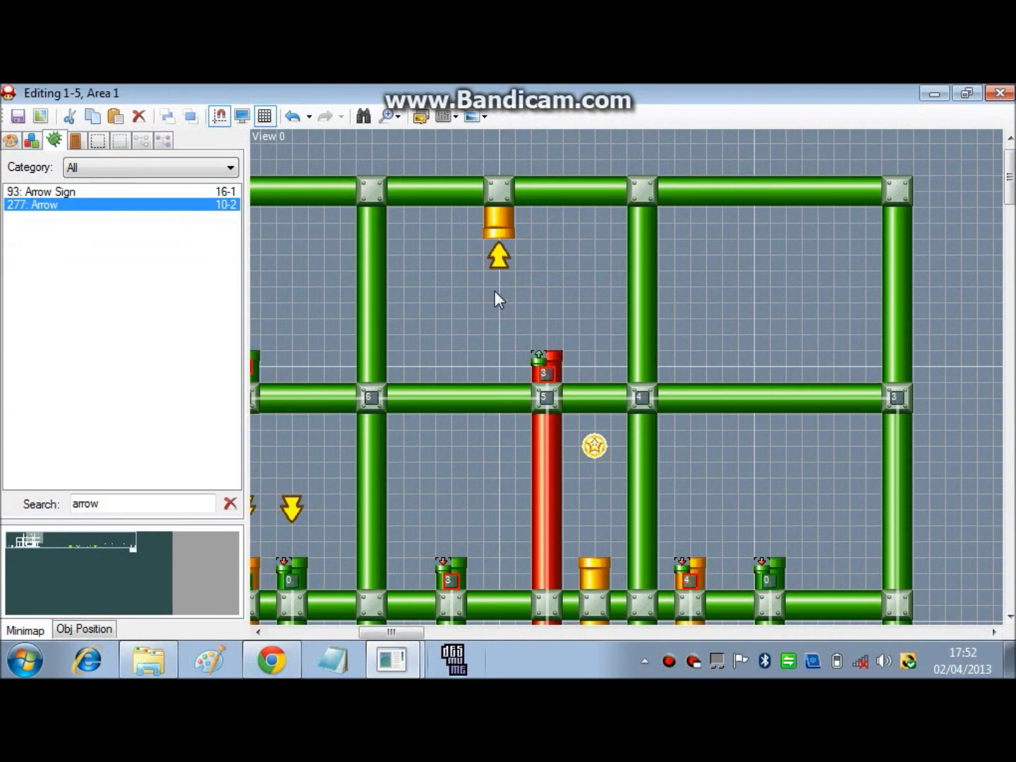
pyautogui.click(29, 141)
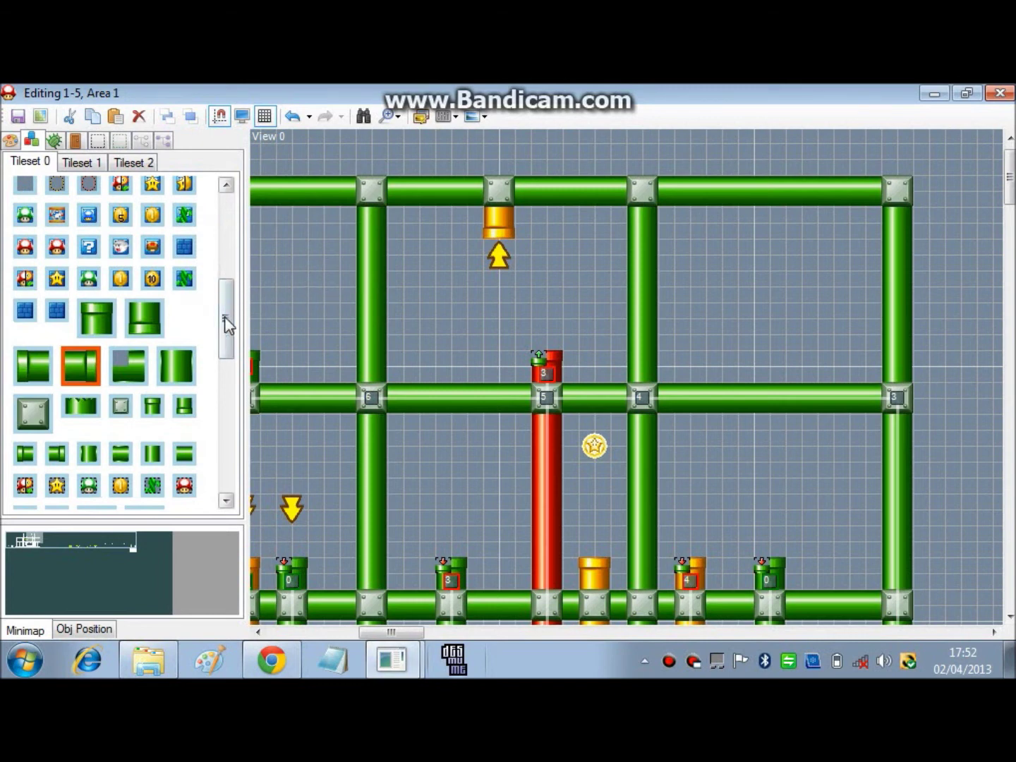
pyautogui.scroll(5, 225, 310)
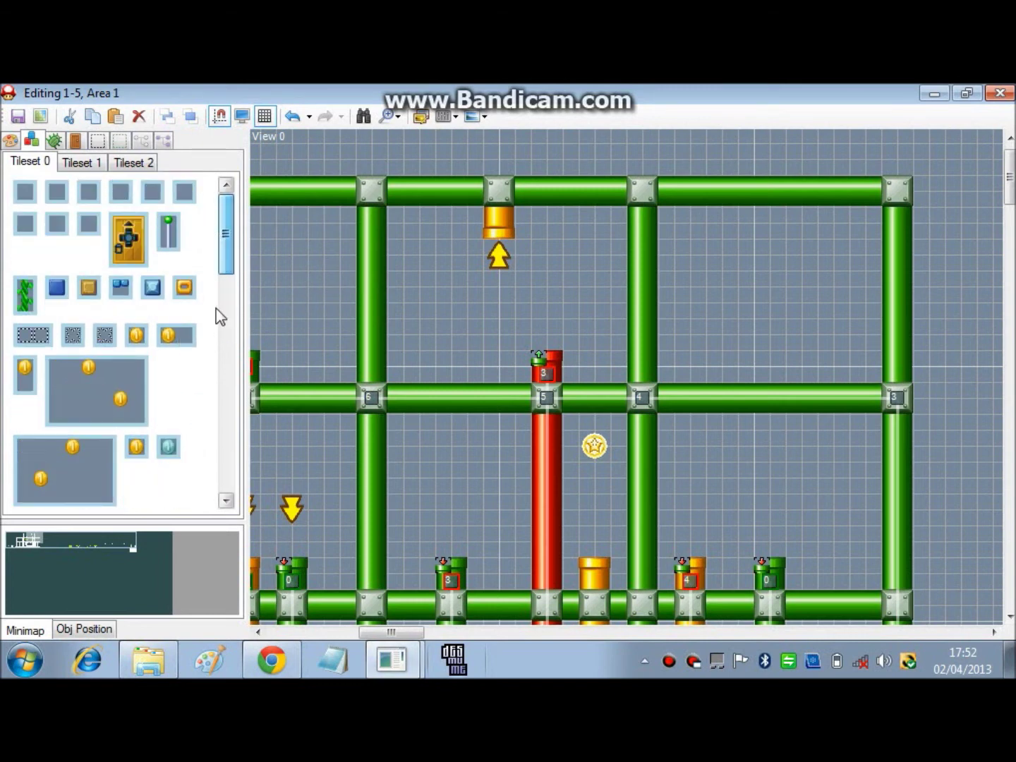
pyautogui.moveTo(416, 631); pyautogui.dragTo(271, 639)
pyautogui.click(14, 538)
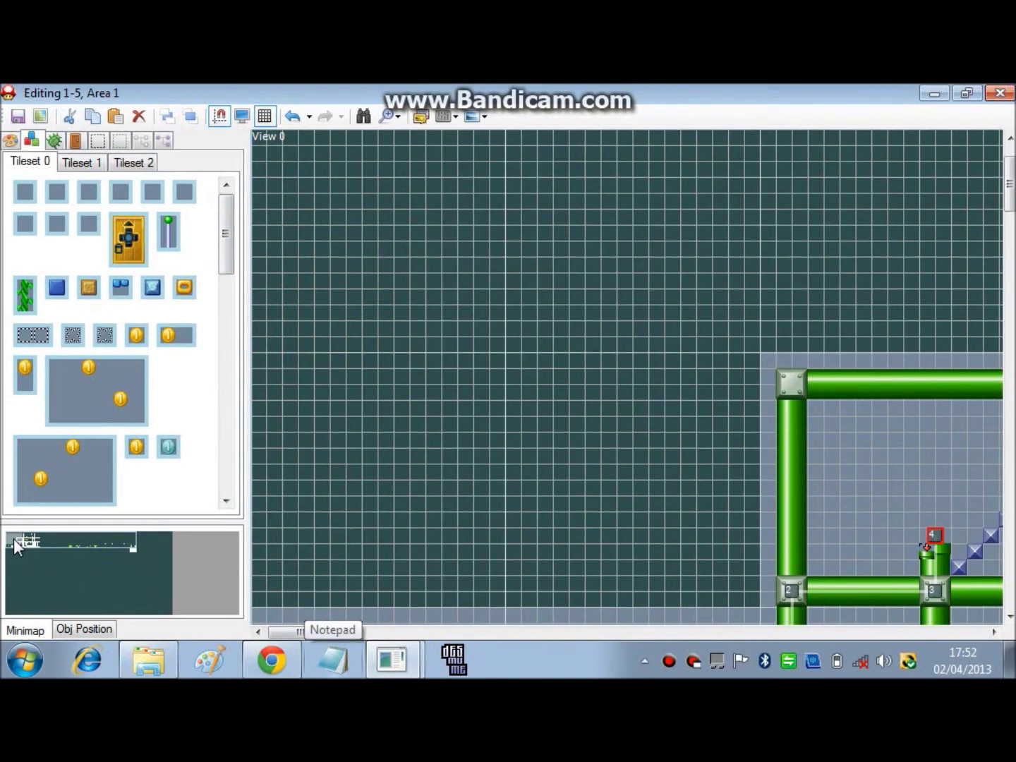
pyautogui.moveTo(14, 538); pyautogui.dragTo(5, 201)
# In the level's graphics settings, set the Background Bottom Layer to 19: Grassland Hills at Sunset and preview it.
pyautogui.click(10, 139)
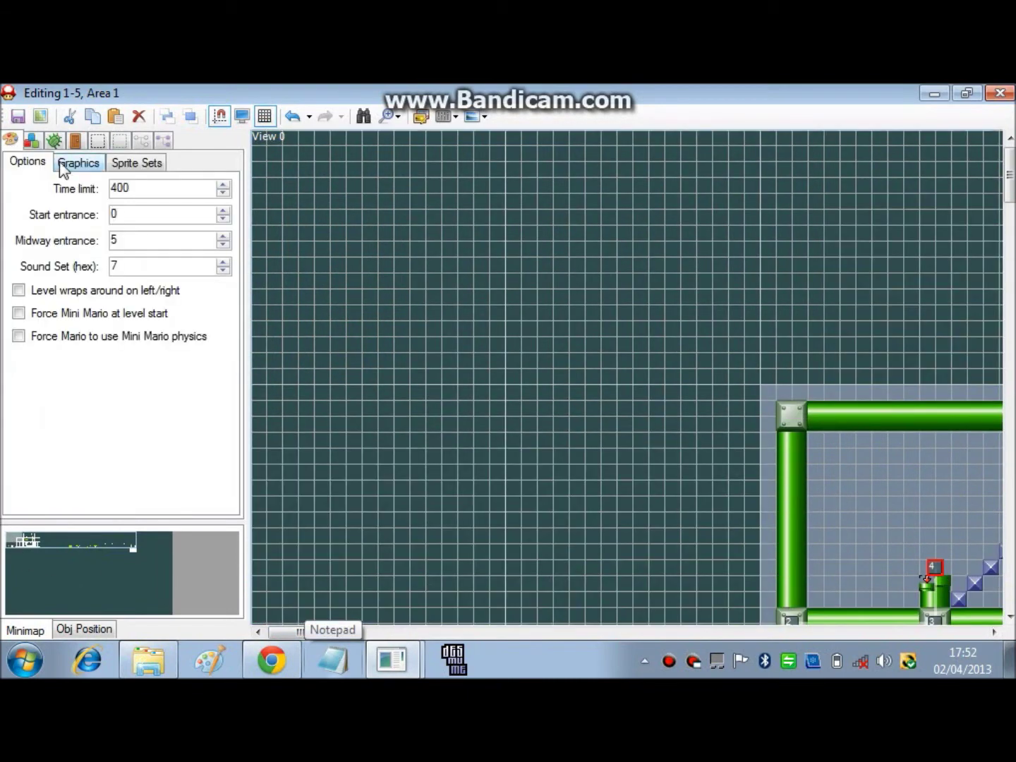
pyautogui.click(64, 165)
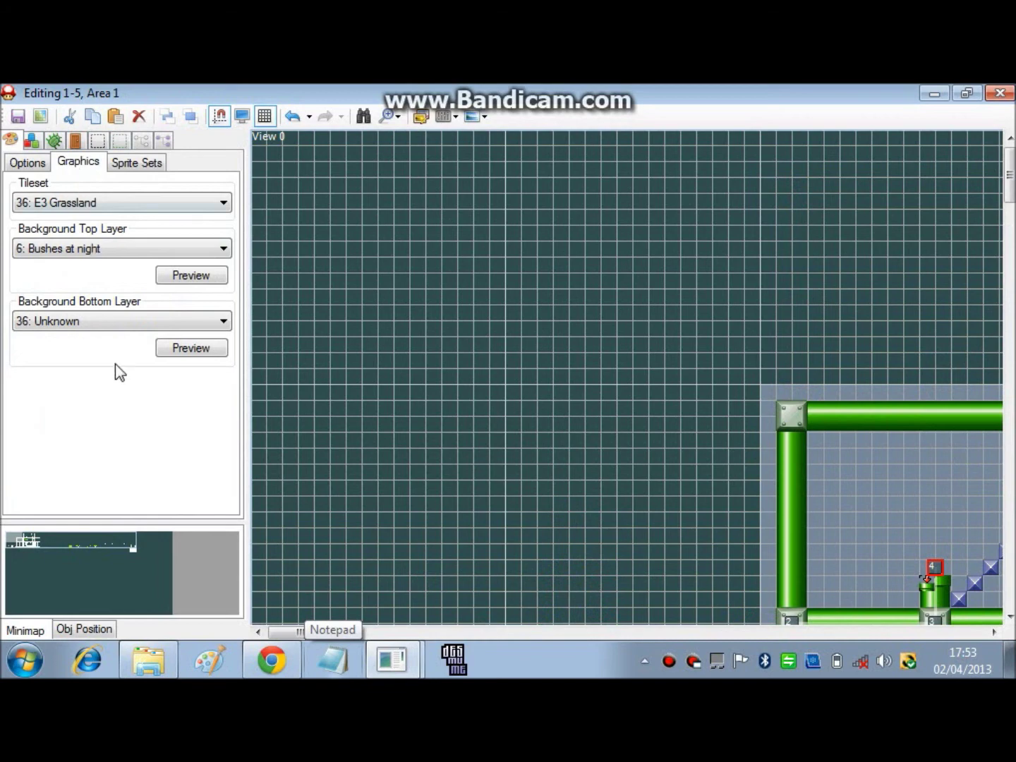
pyautogui.click(123, 319)
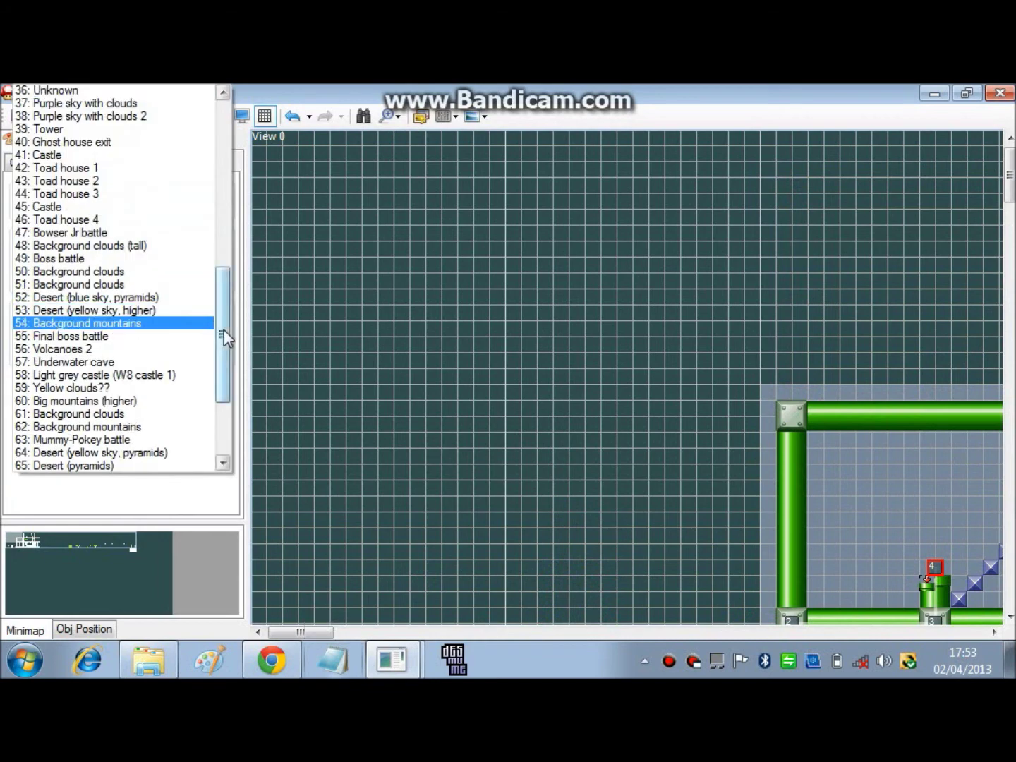
pyautogui.moveTo(223, 336); pyautogui.dragTo(215, 177)
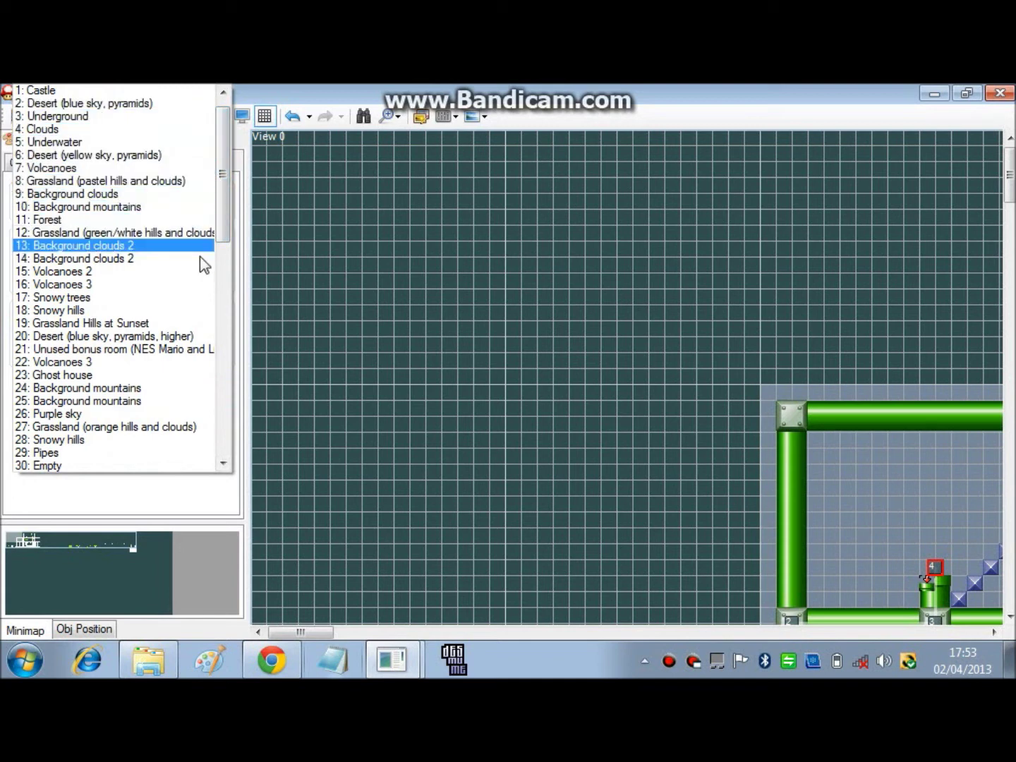
pyautogui.click(180, 330)
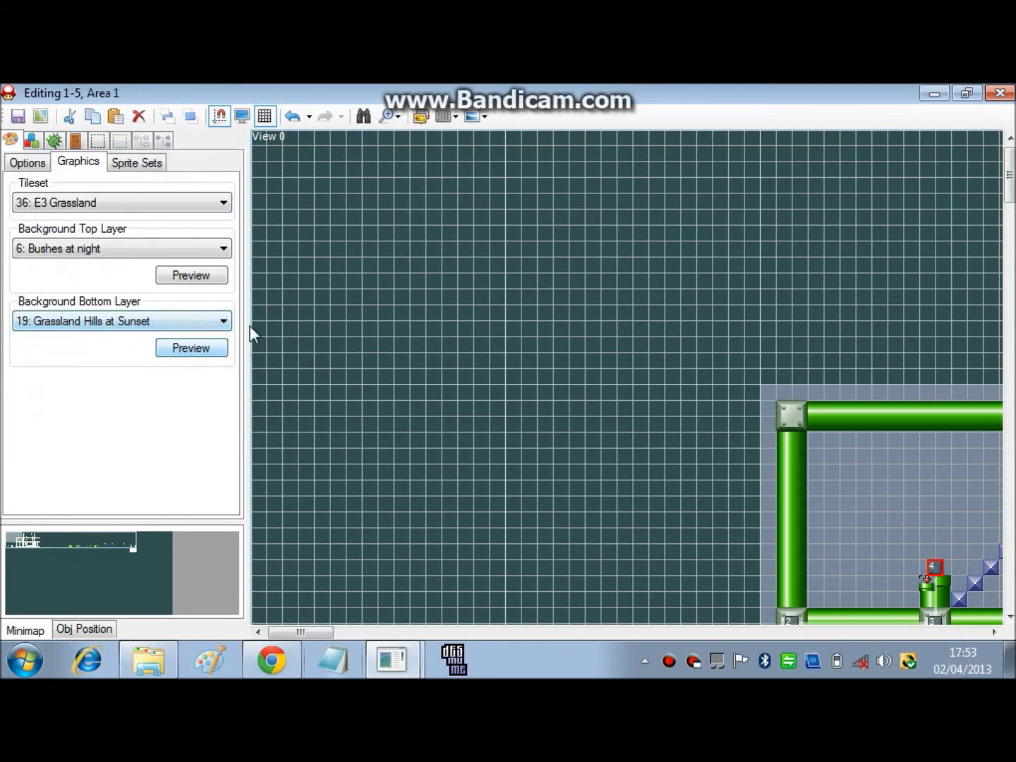
pyautogui.click(219, 349)
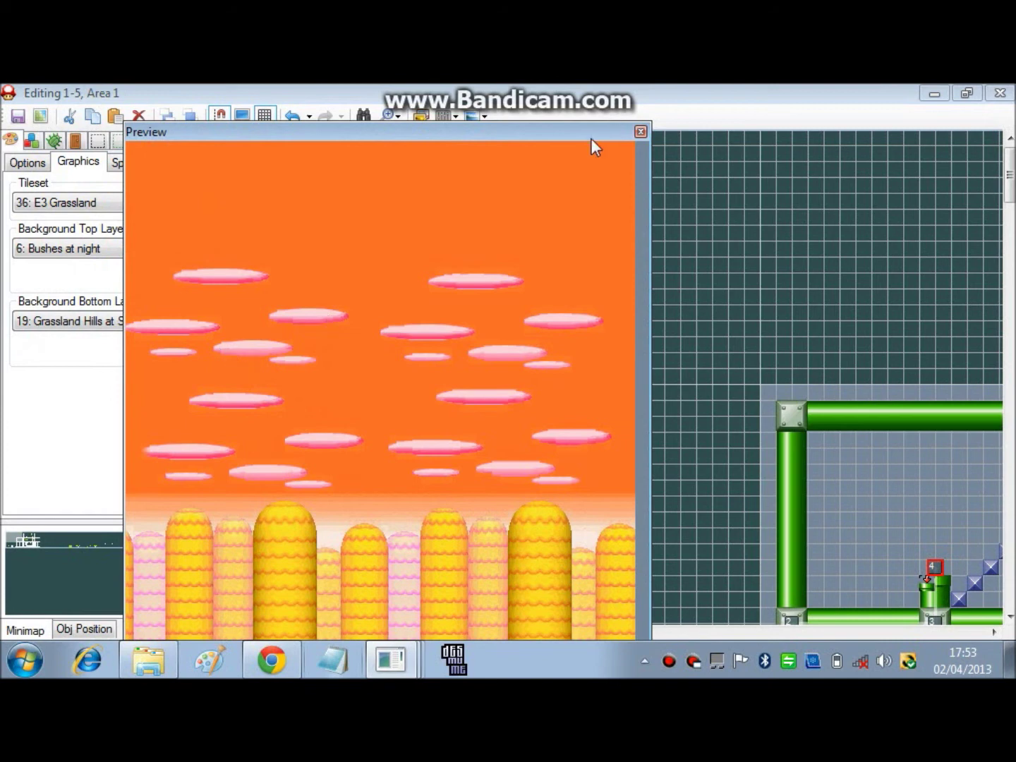
pyautogui.moveTo(590, 134); pyautogui.dragTo(619, 94)
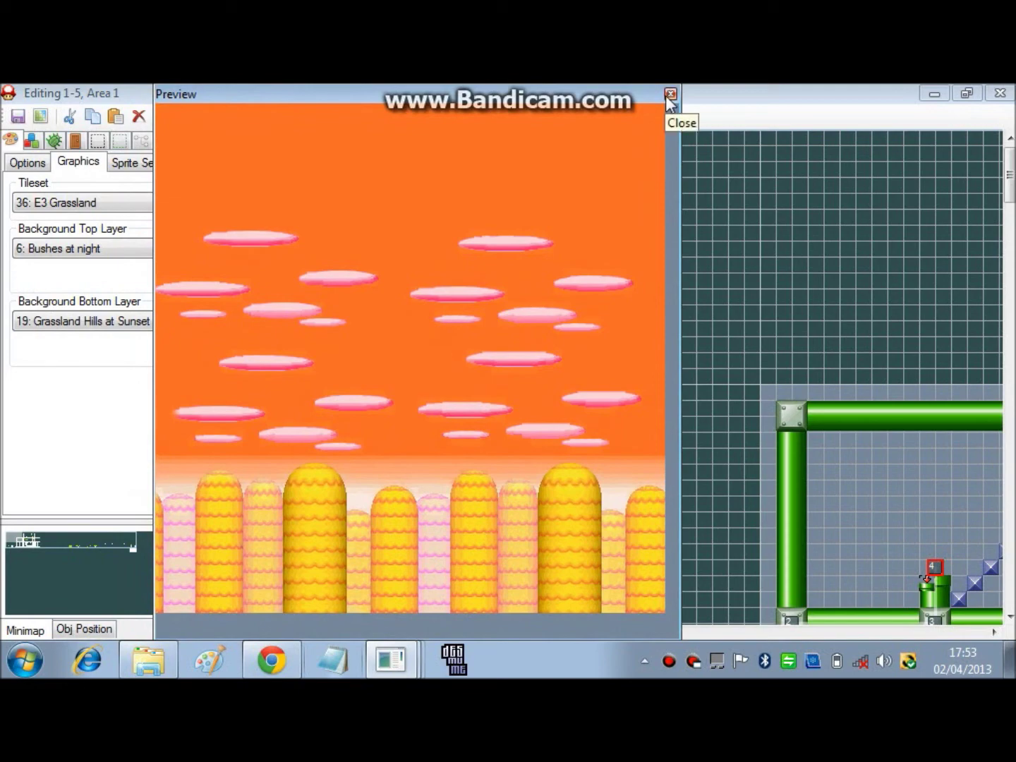
pyautogui.click(670, 94)
# Set the Background Bottom Layer to 16: Volcanoes 3 and preview it.
pyautogui.click(197, 322)
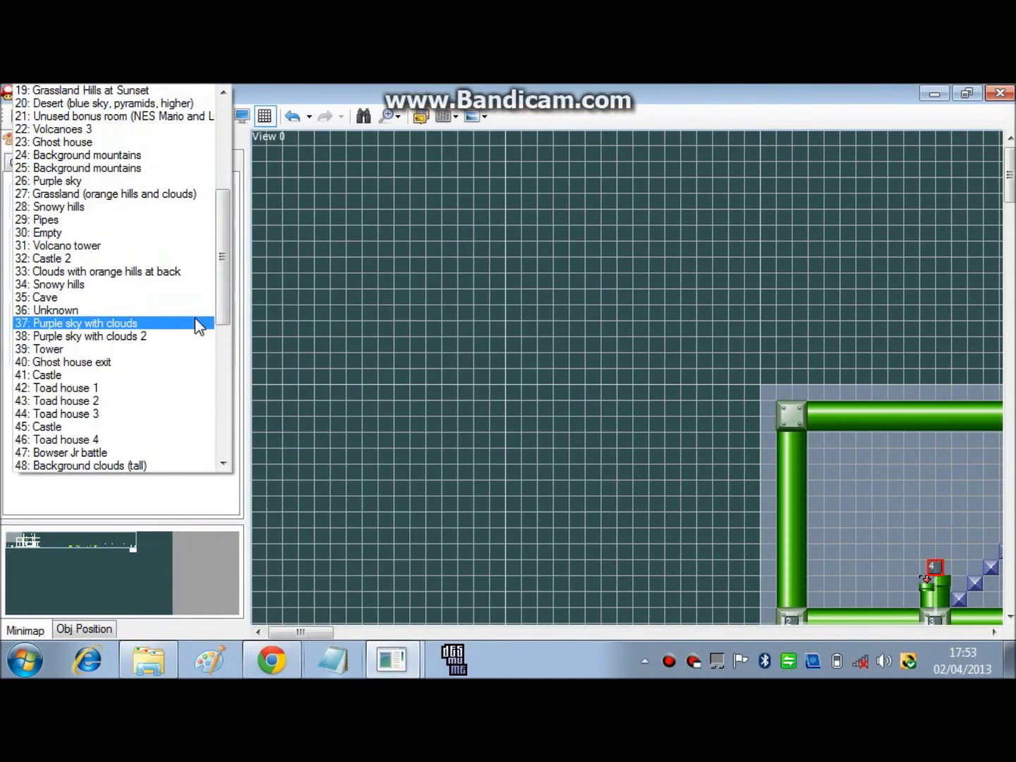
pyautogui.moveTo(224, 283); pyautogui.dragTo(226, 218)
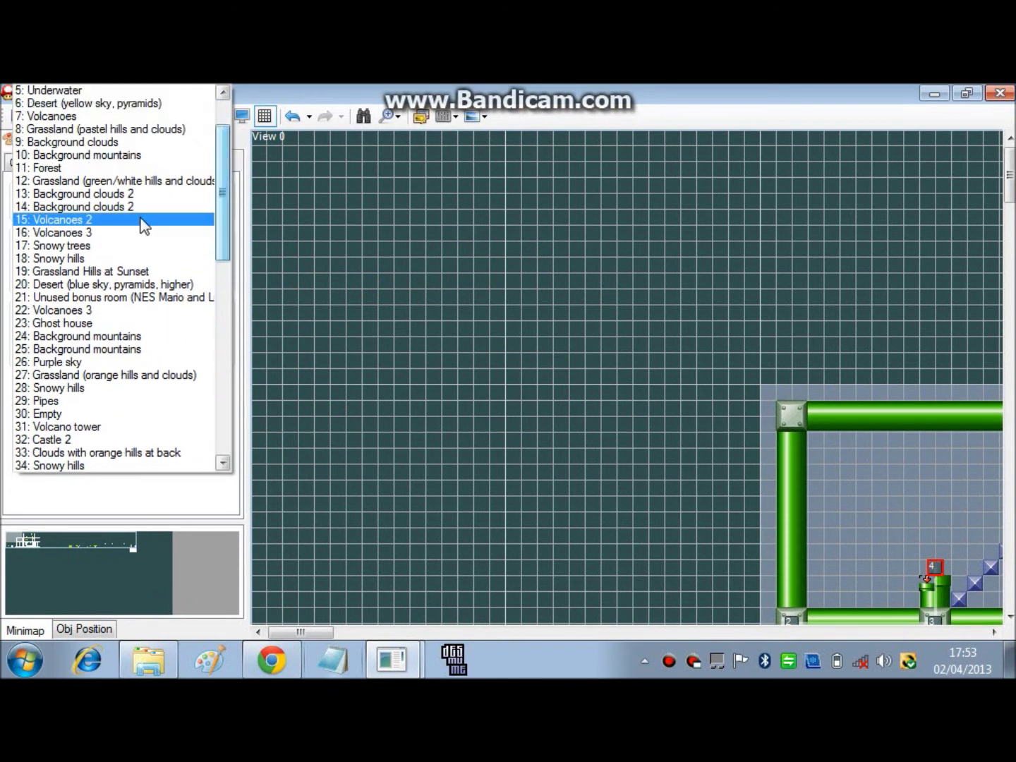
pyautogui.click(81, 236)
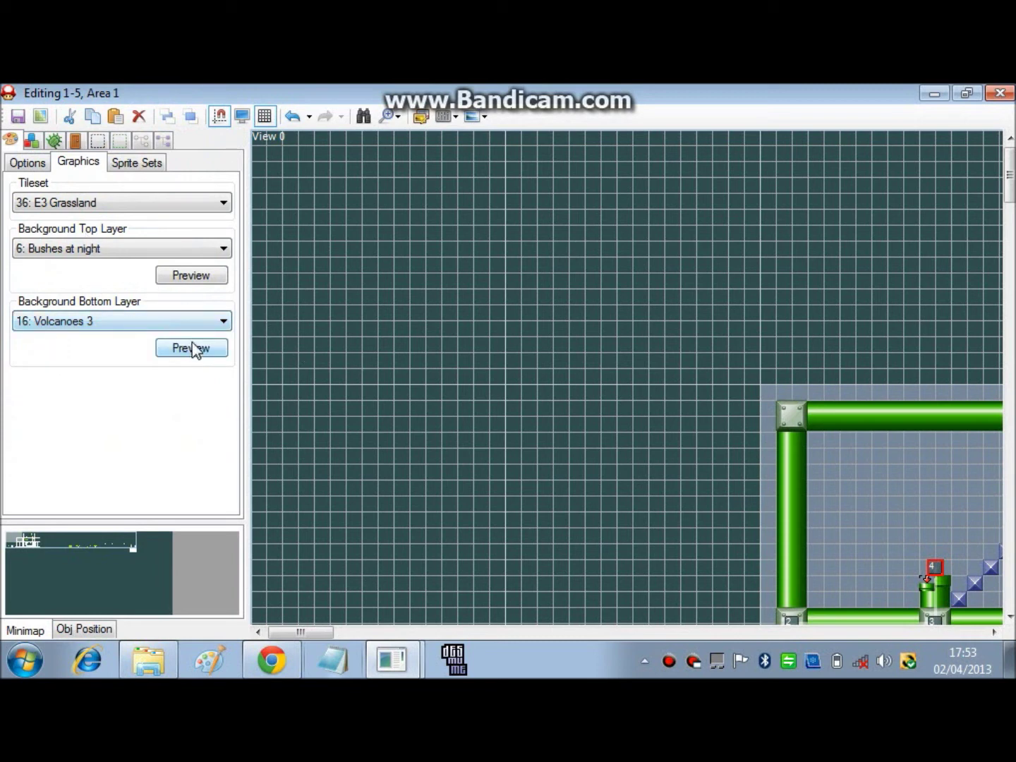
pyautogui.click(191, 353)
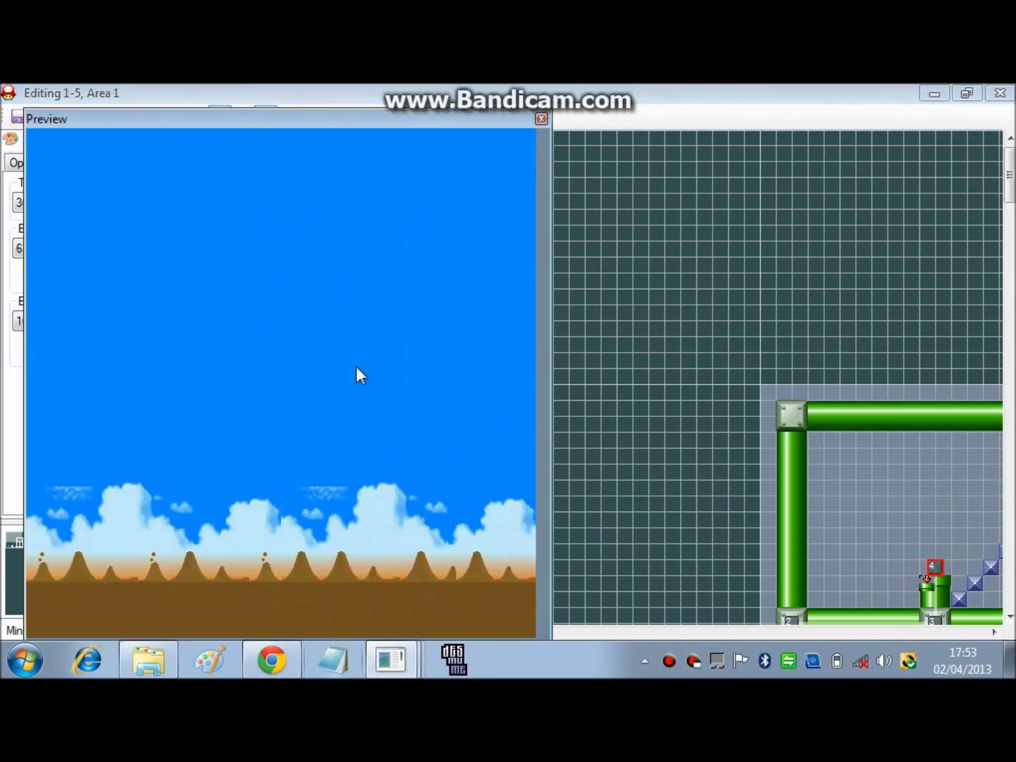
pyautogui.click(542, 118)
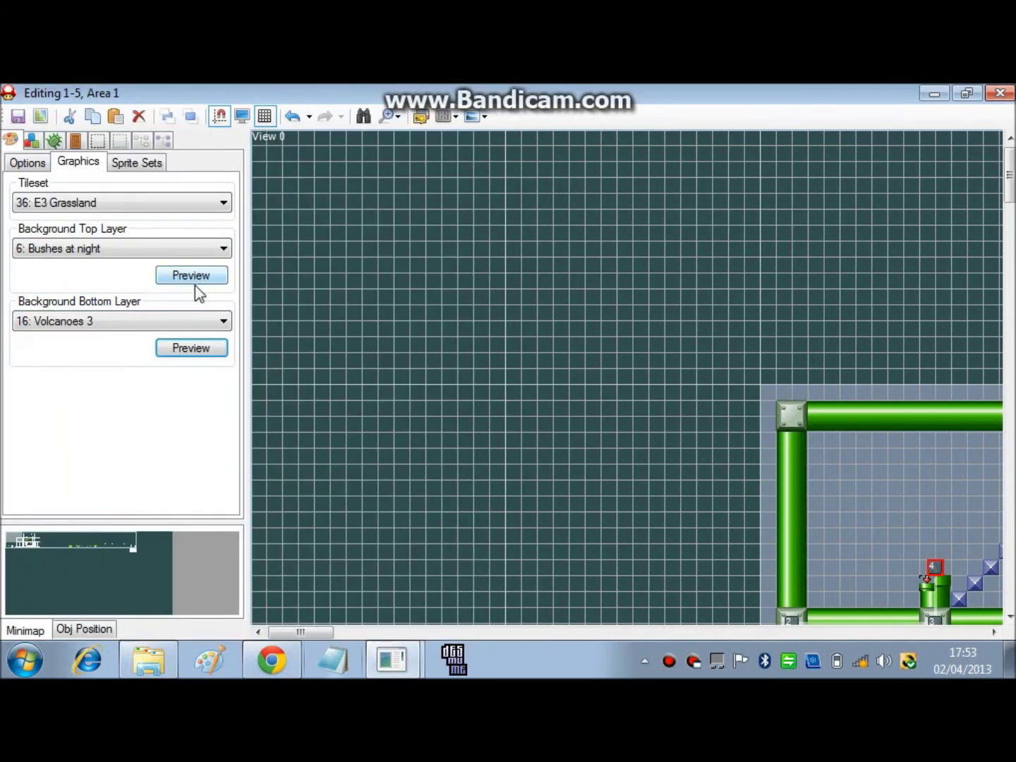
pyautogui.click(156, 324)
pyautogui.moveTo(223, 279); pyautogui.dragTo(229, 200)
pyautogui.scroll(-3, 106, 396)
pyautogui.click(2, 424)
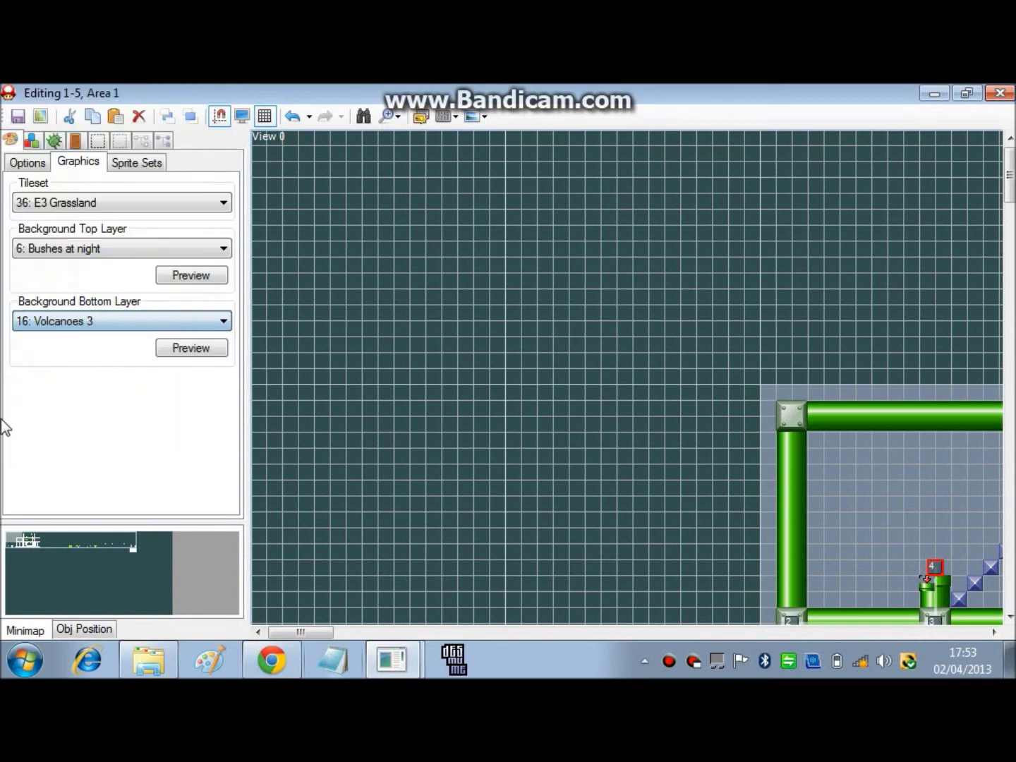
# Preview the Background Top Layer graphic 6: Bushes at night and close the preview.
pyautogui.click(143, 250)
pyautogui.click(145, 263)
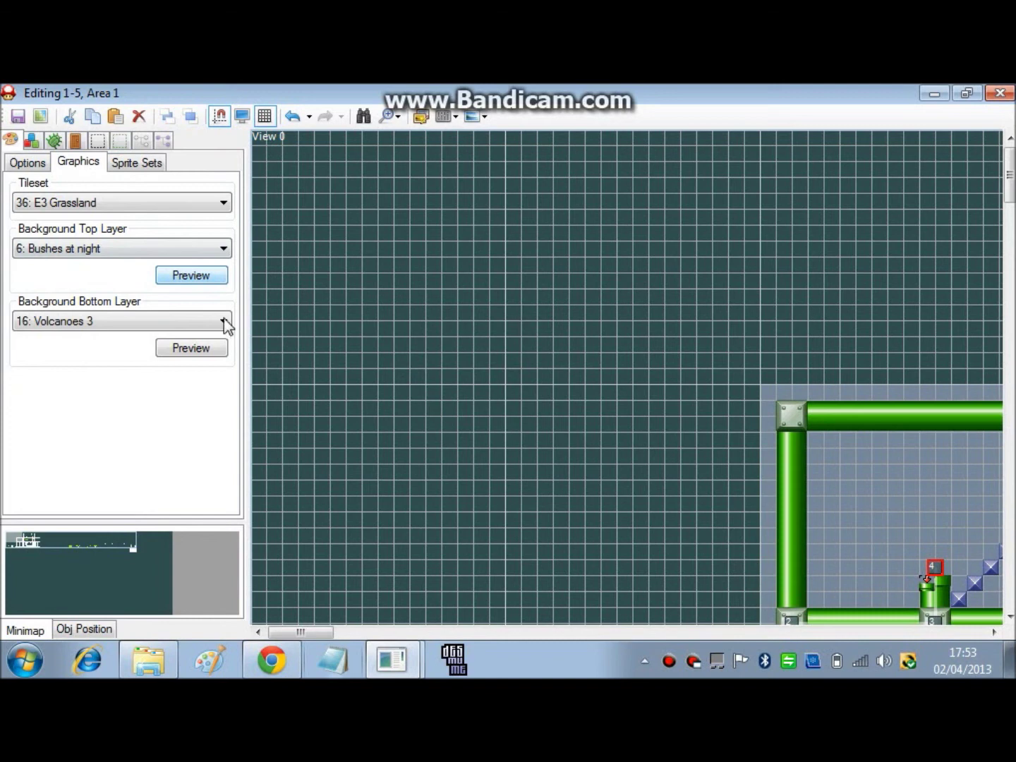
pyautogui.click(191, 276)
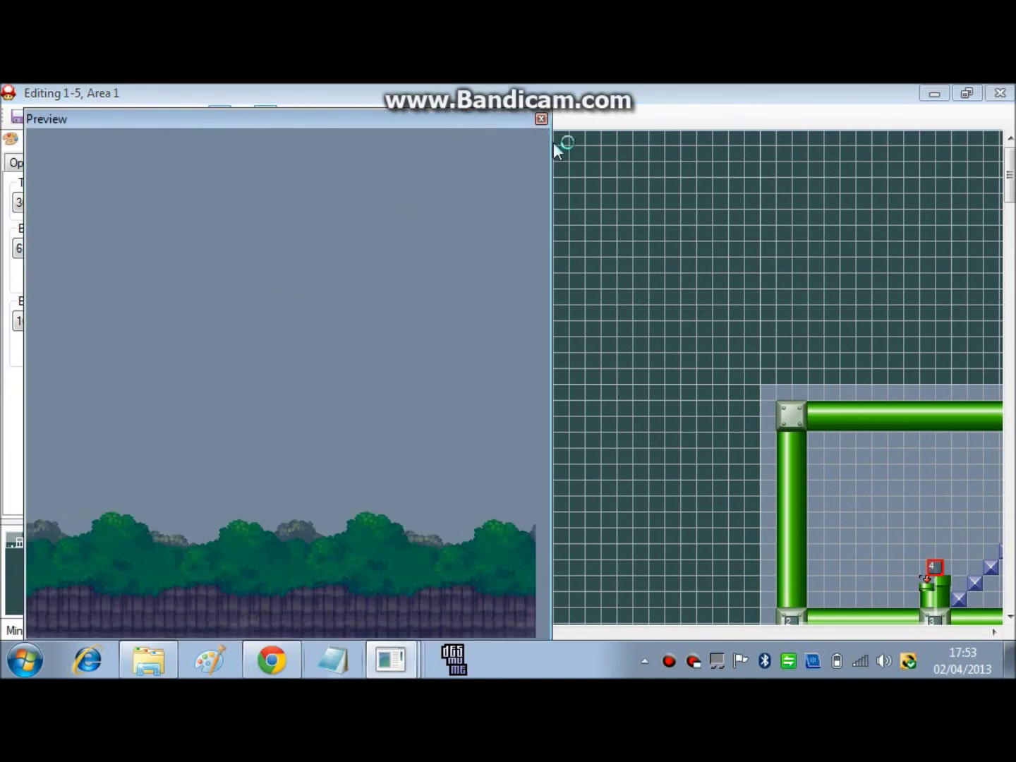
pyautogui.click(541, 118)
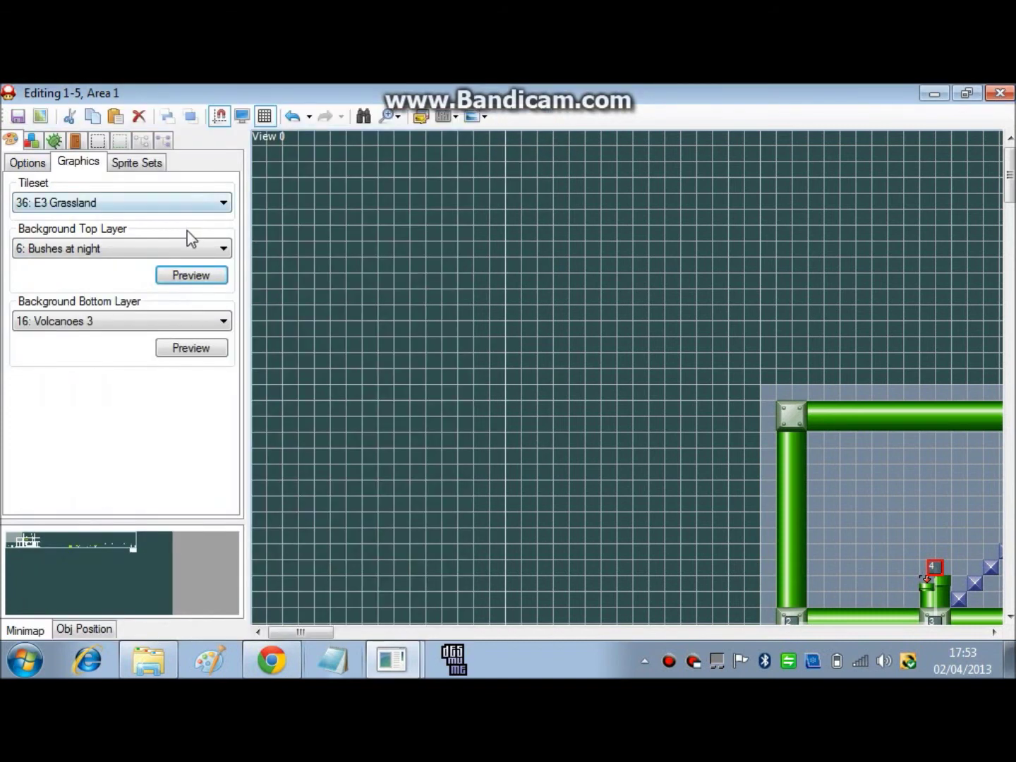
# Look through the available Background Top Layer graphics down to 255: None without choosing a different one.
pyautogui.click(185, 252)
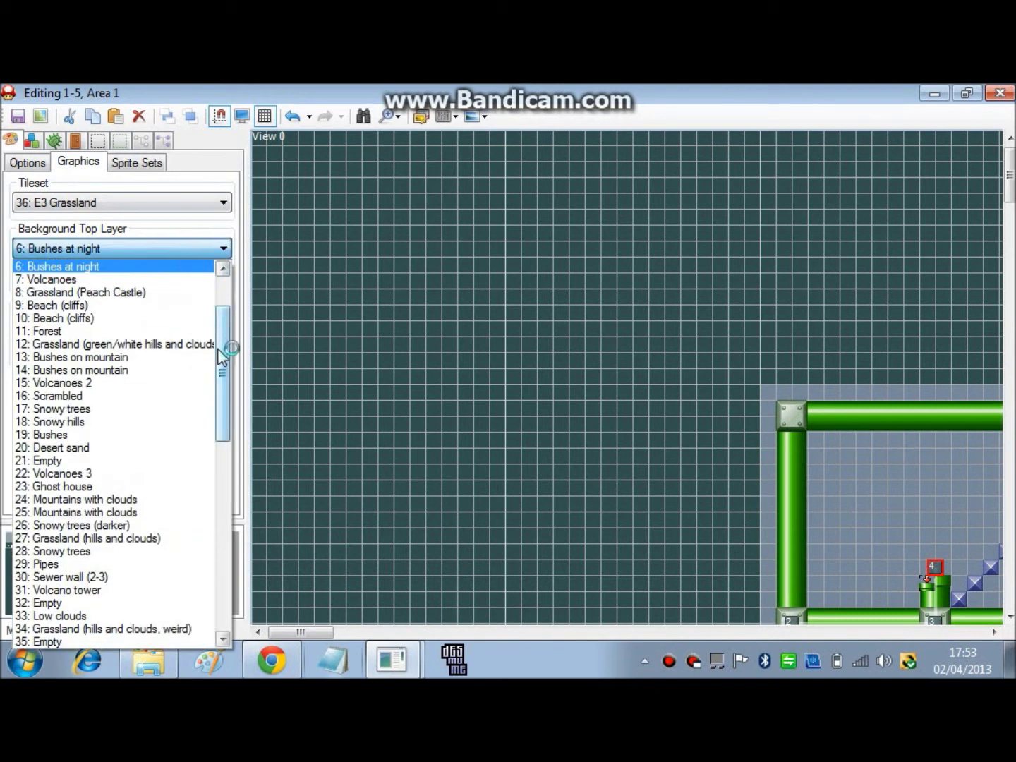
pyautogui.moveTo(225, 345); pyautogui.dragTo(223, 385)
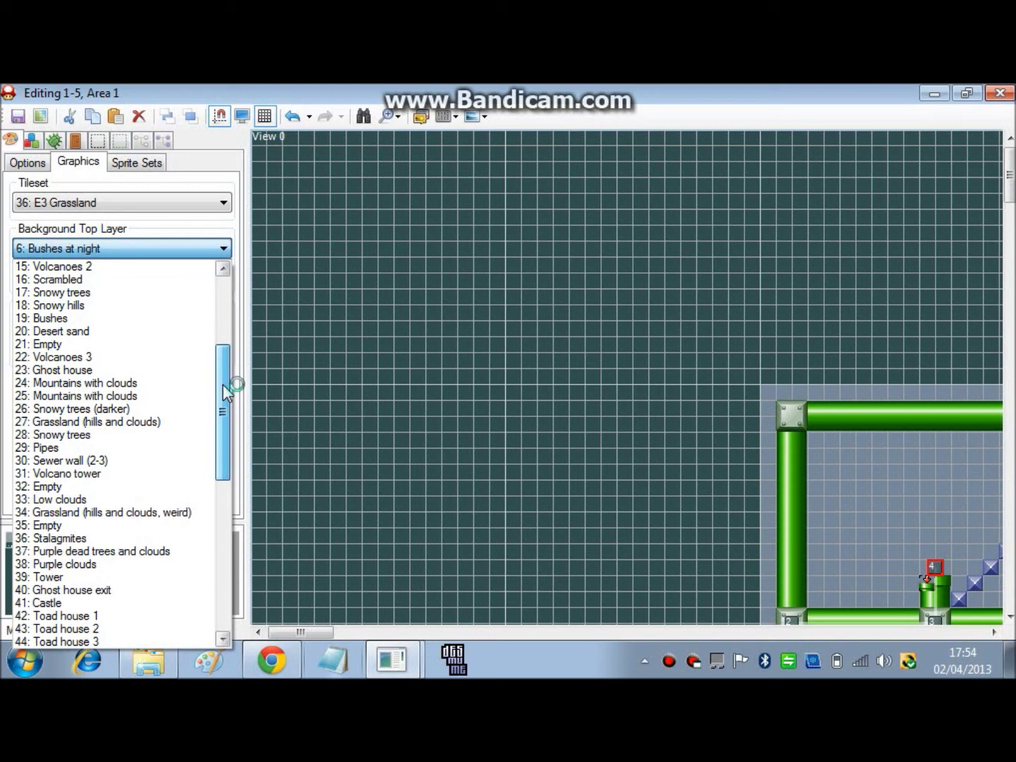
pyautogui.moveTo(222, 385); pyautogui.dragTo(220, 437)
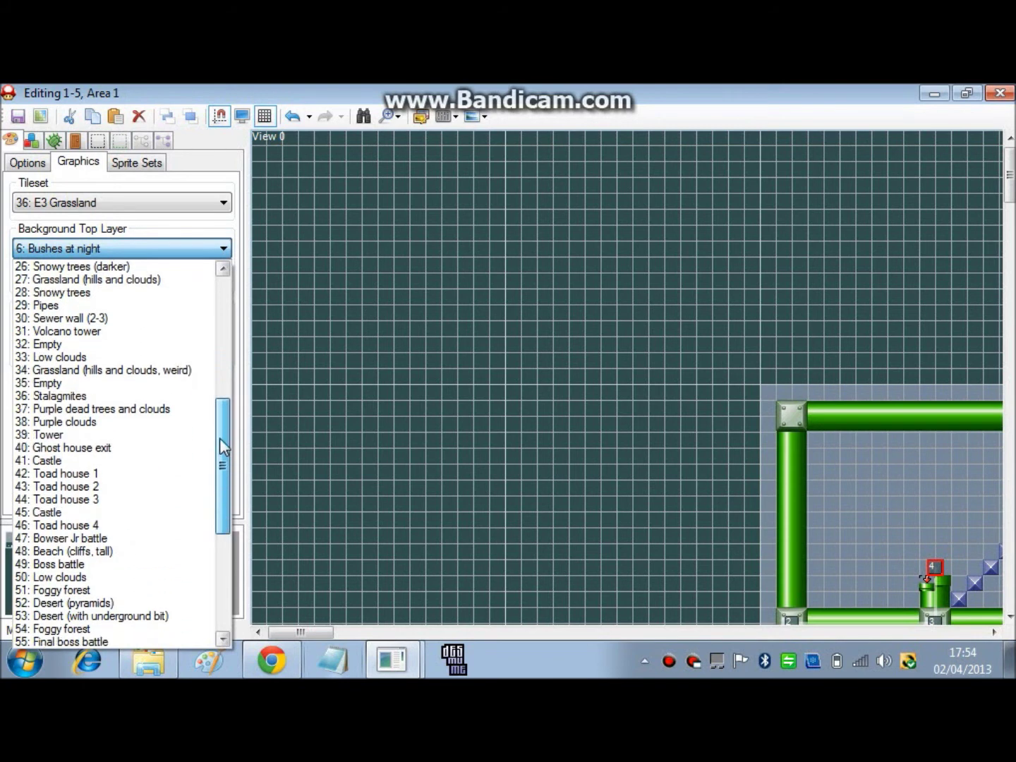
pyautogui.moveTo(220, 443); pyautogui.dragTo(215, 561)
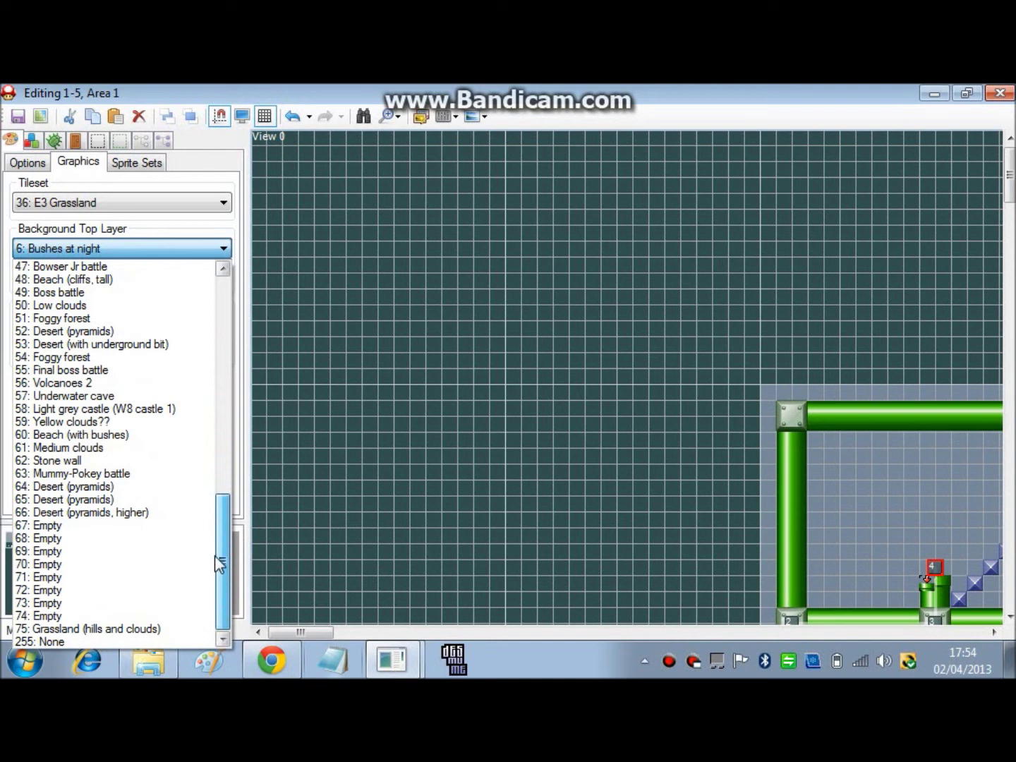
pyautogui.moveTo(214, 537)
pyautogui.mouseDown()
pyautogui.moveTo(214, 510)
pyautogui.moveTo(214, 542)
pyautogui.mouseUp()
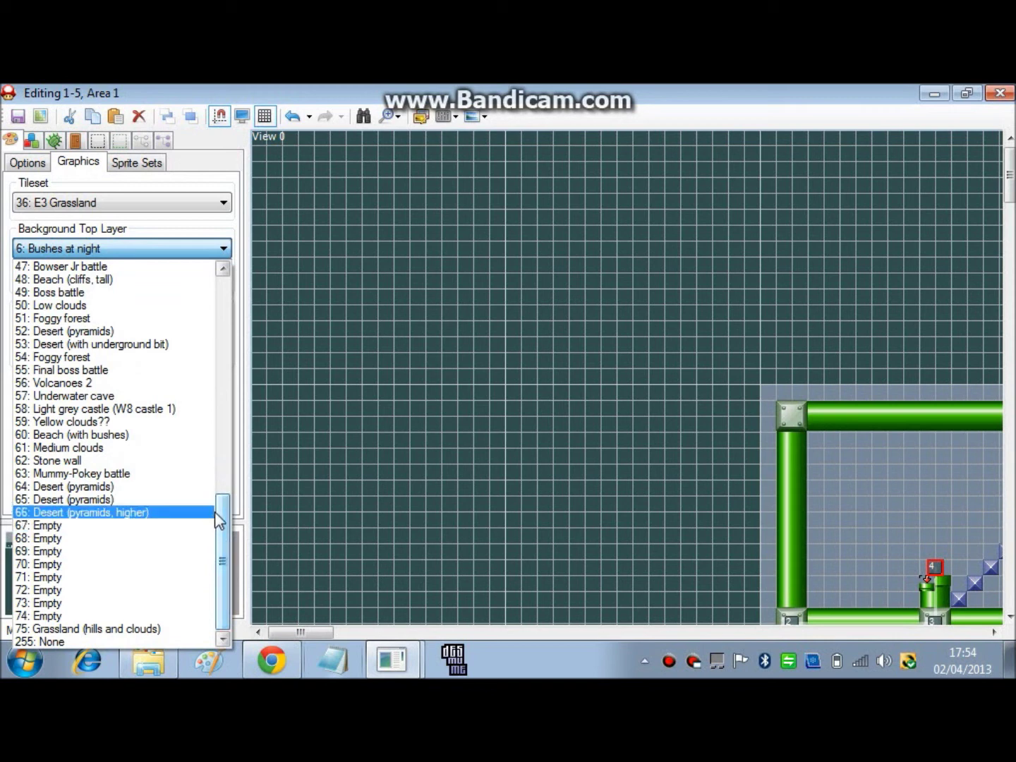
pyautogui.press('Escape')
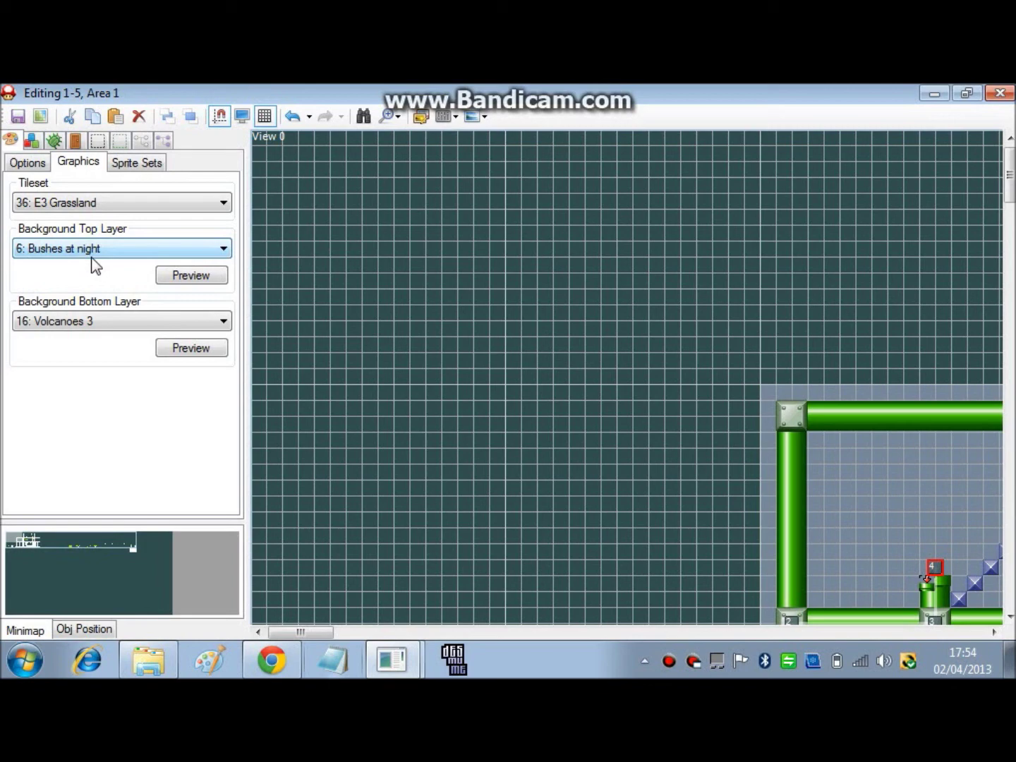
# Bring the level's starting area, with the entrance, the ground and the first pipes, into view.
pyautogui.click(13, 545)
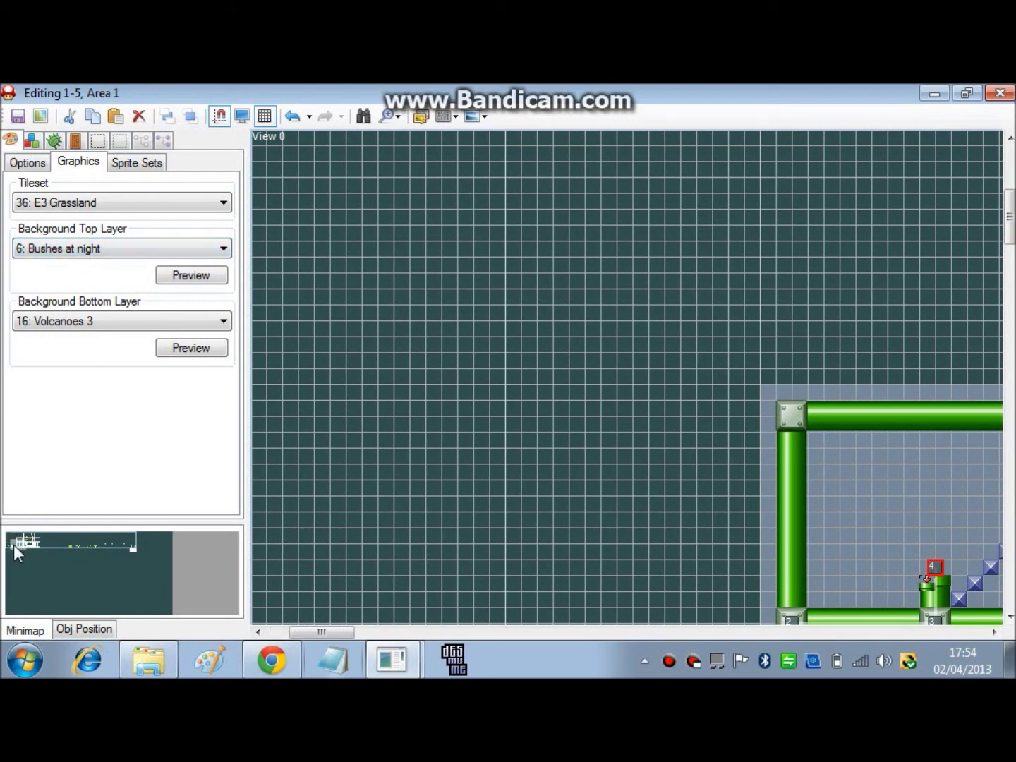
pyautogui.moveTo(10, 543); pyautogui.dragTo(10, 550)
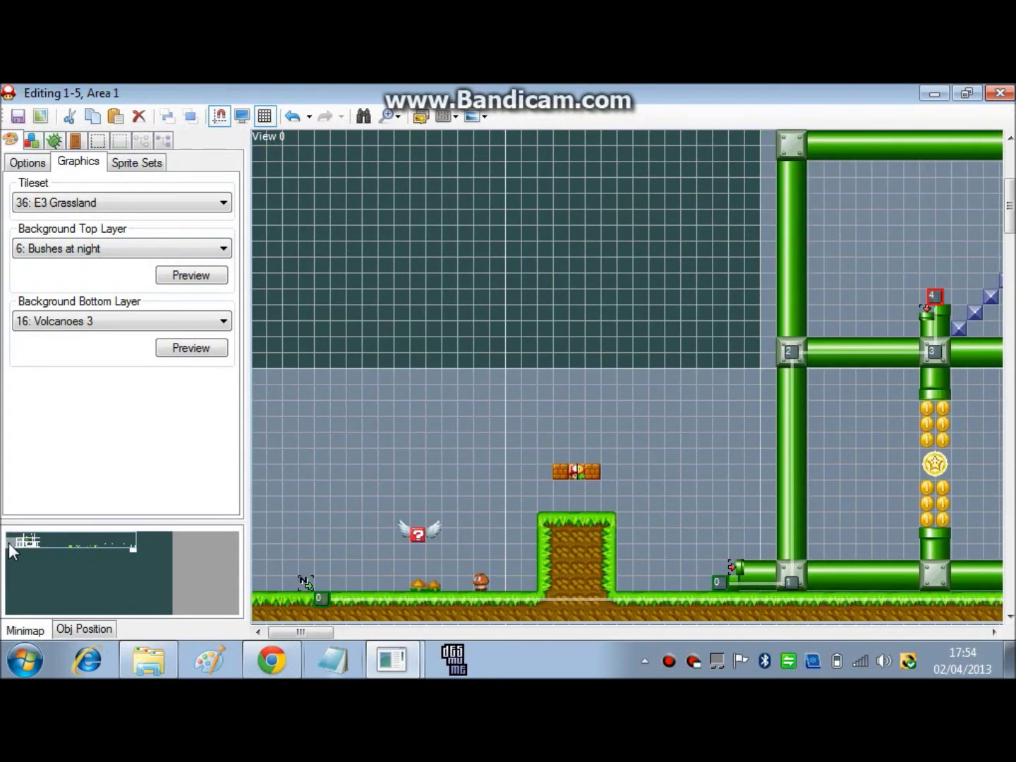
pyautogui.moveTo(15, 543); pyautogui.dragTo(7, 546)
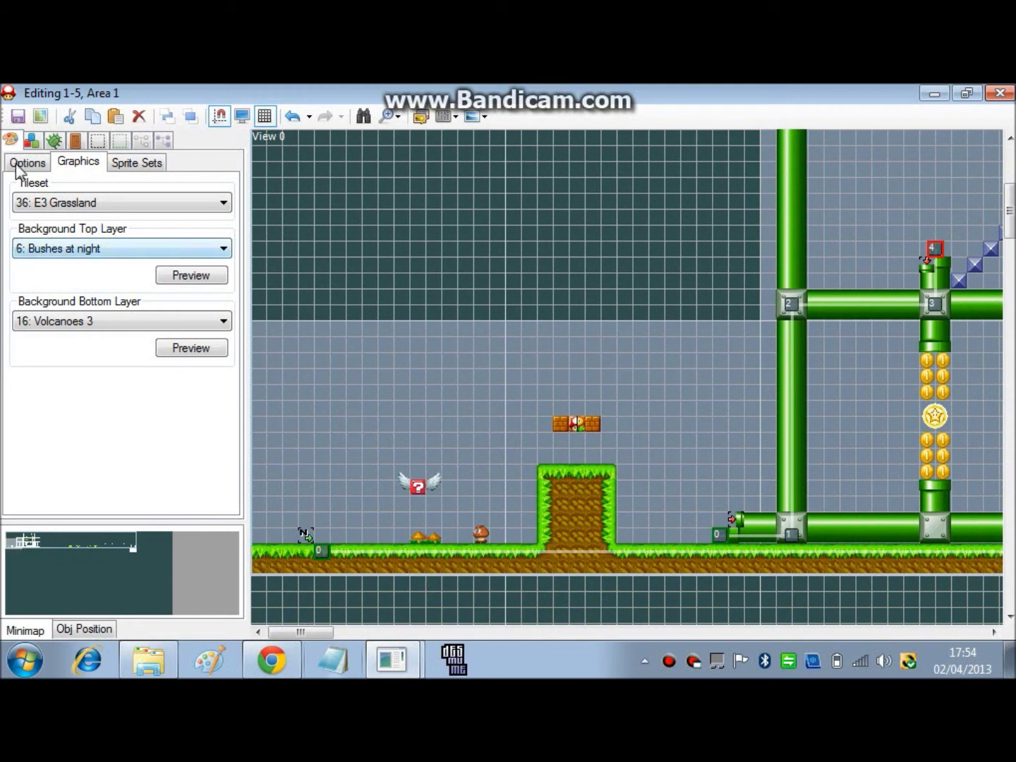
pyautogui.click(93, 249)
pyautogui.click(92, 253)
# Switch to Windows Explorer and open the Originals folder inside the desktop folder New Super Mario Bros custom backgrounds.
pyautogui.click(163, 672)
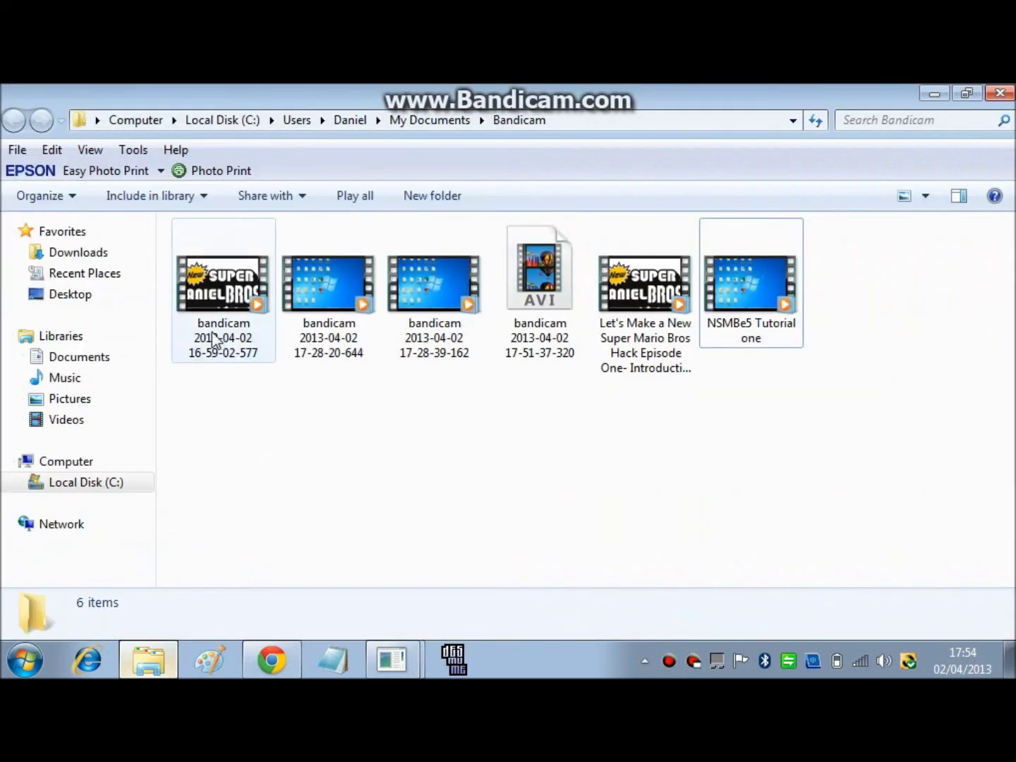
pyautogui.click(35, 460)
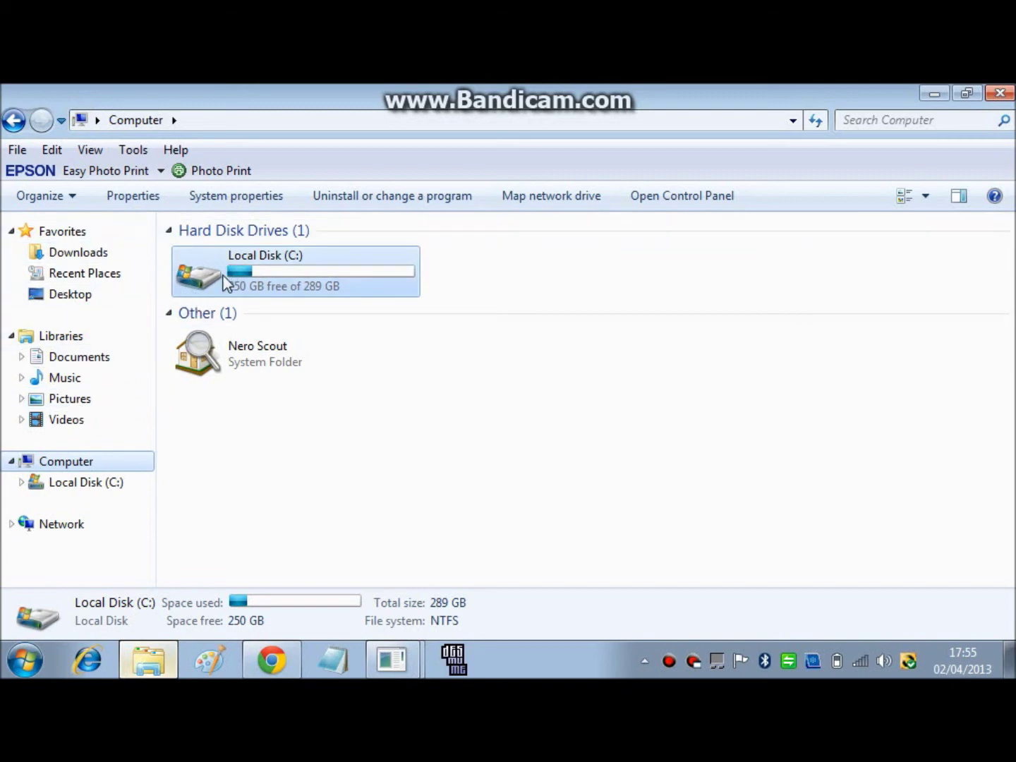
pyautogui.click(82, 298)
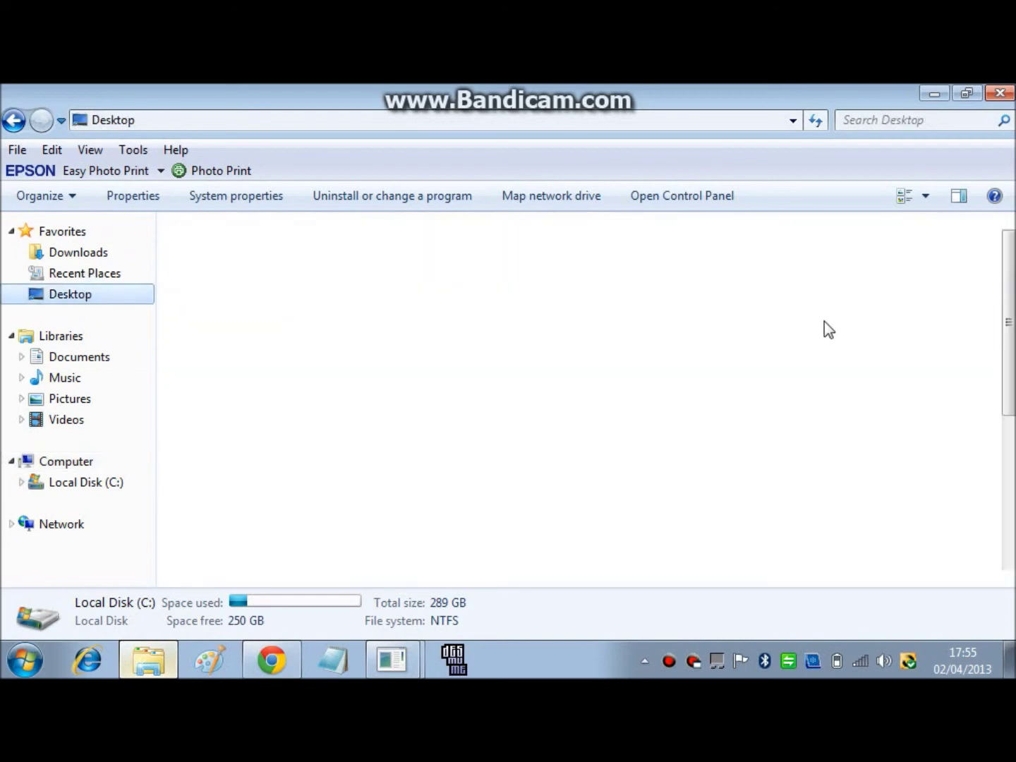
pyautogui.moveTo(1014, 359); pyautogui.dragTo(1014, 418)
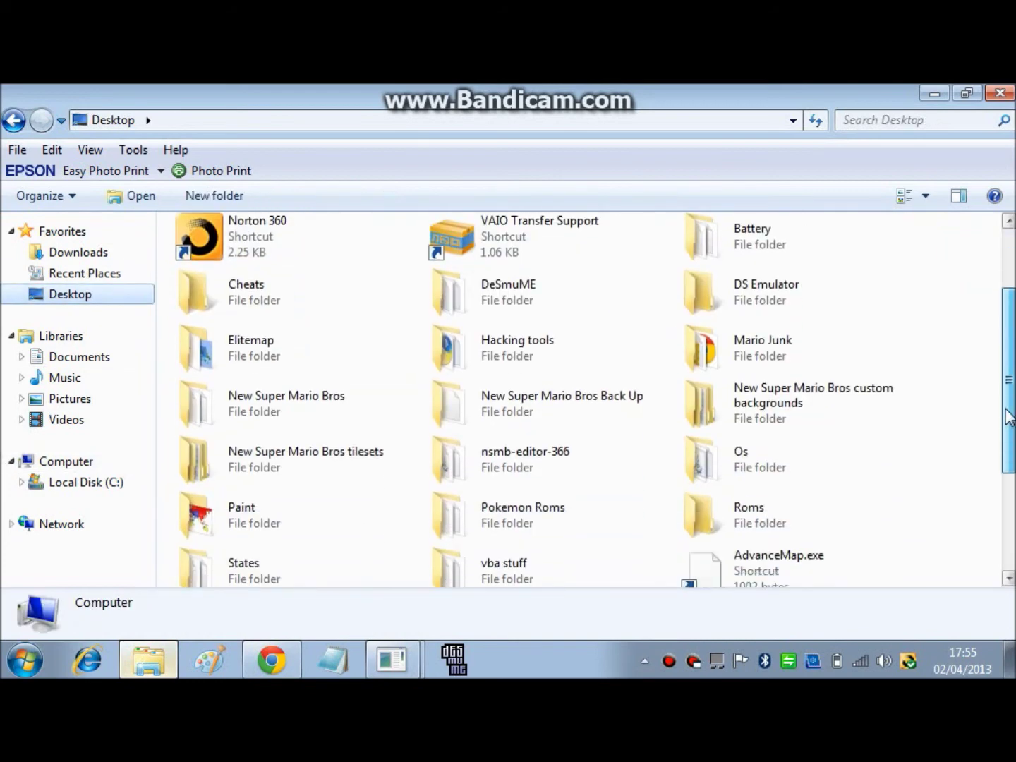
pyautogui.click(810, 406)
pyautogui.doubleClick(813, 408)
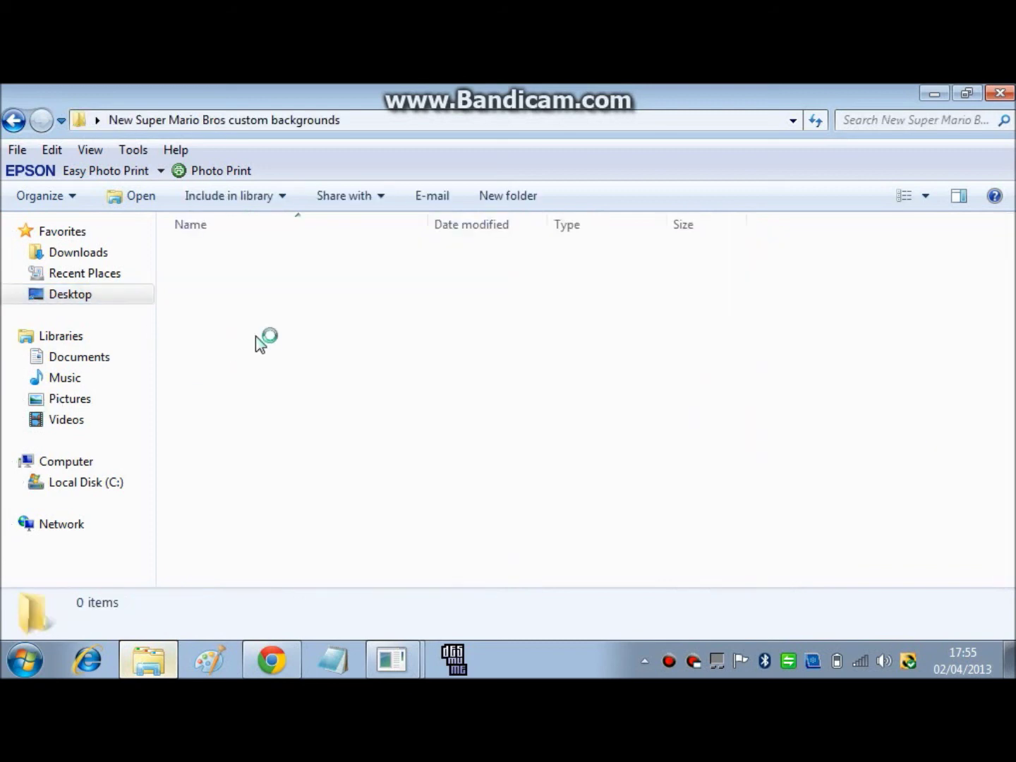
pyautogui.click(254, 302)
pyautogui.doubleClick(238, 300)
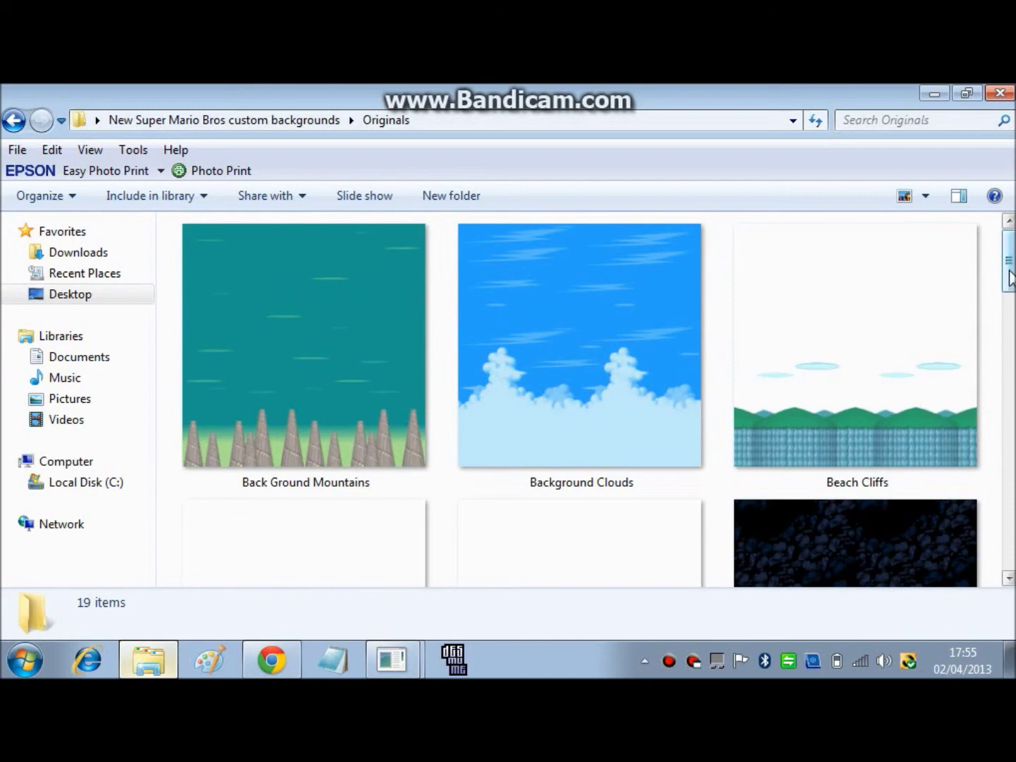
# Look through the background images in the Originals folder down to Unused Volcano Background.
pyautogui.moveTo(1013, 280); pyautogui.dragTo(1012, 439)
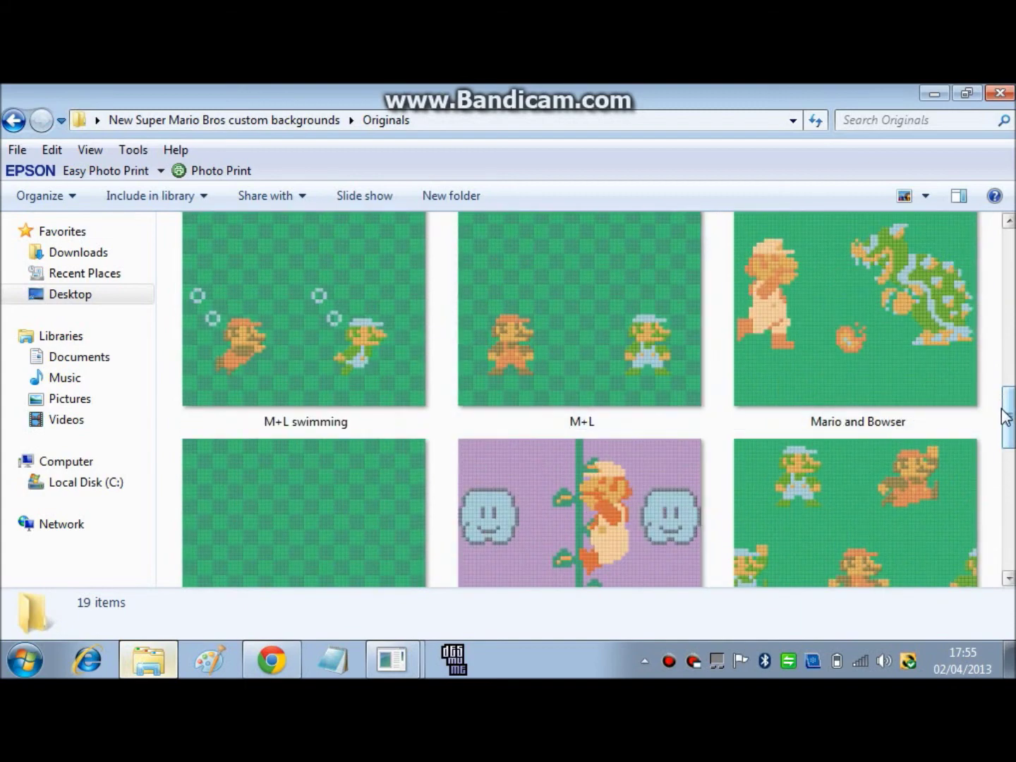
pyautogui.moveTo(1010, 417); pyautogui.dragTo(1010, 449)
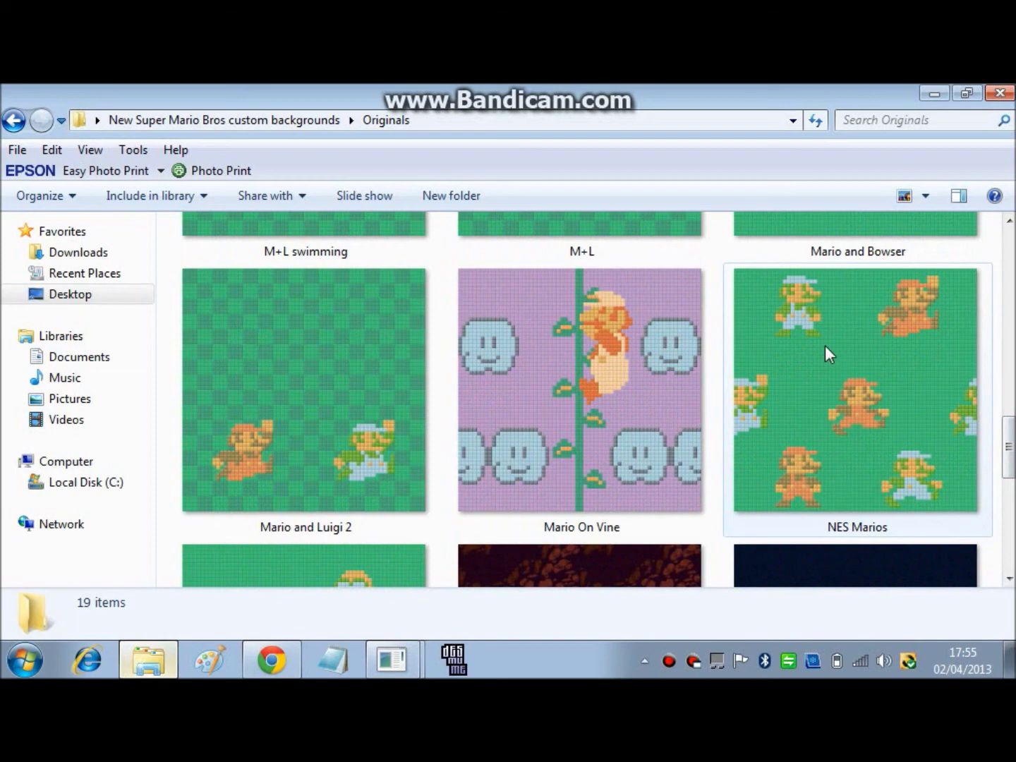
pyautogui.moveTo(823, 346)
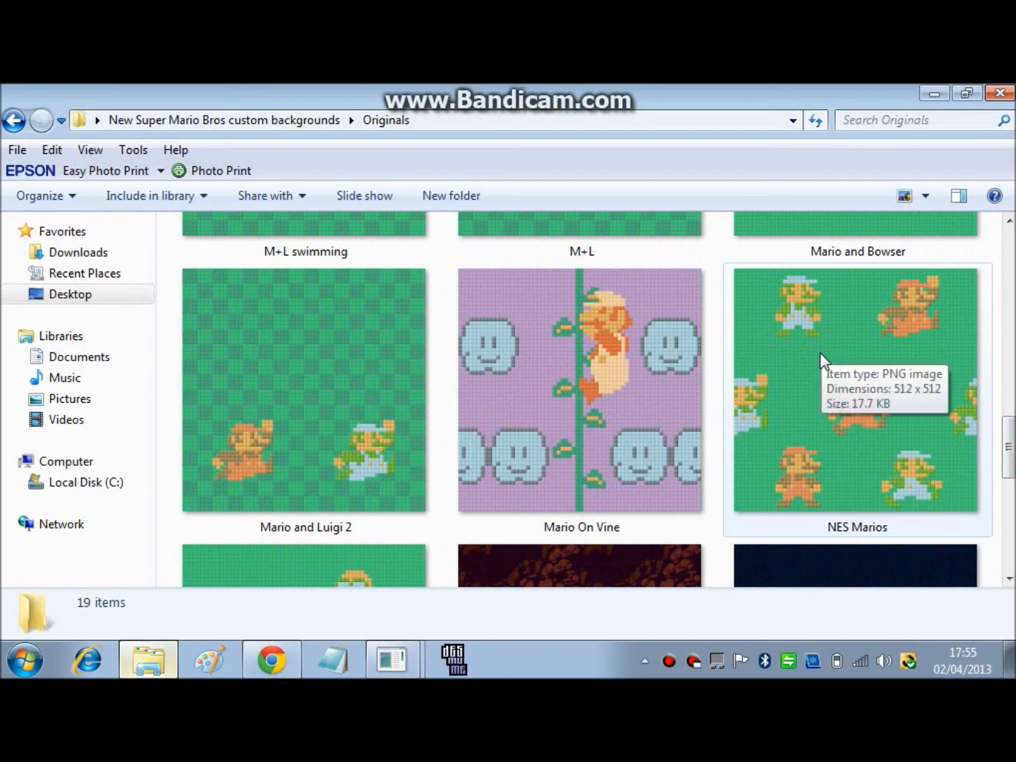
pyautogui.moveTo(1008, 445); pyautogui.dragTo(1011, 494)
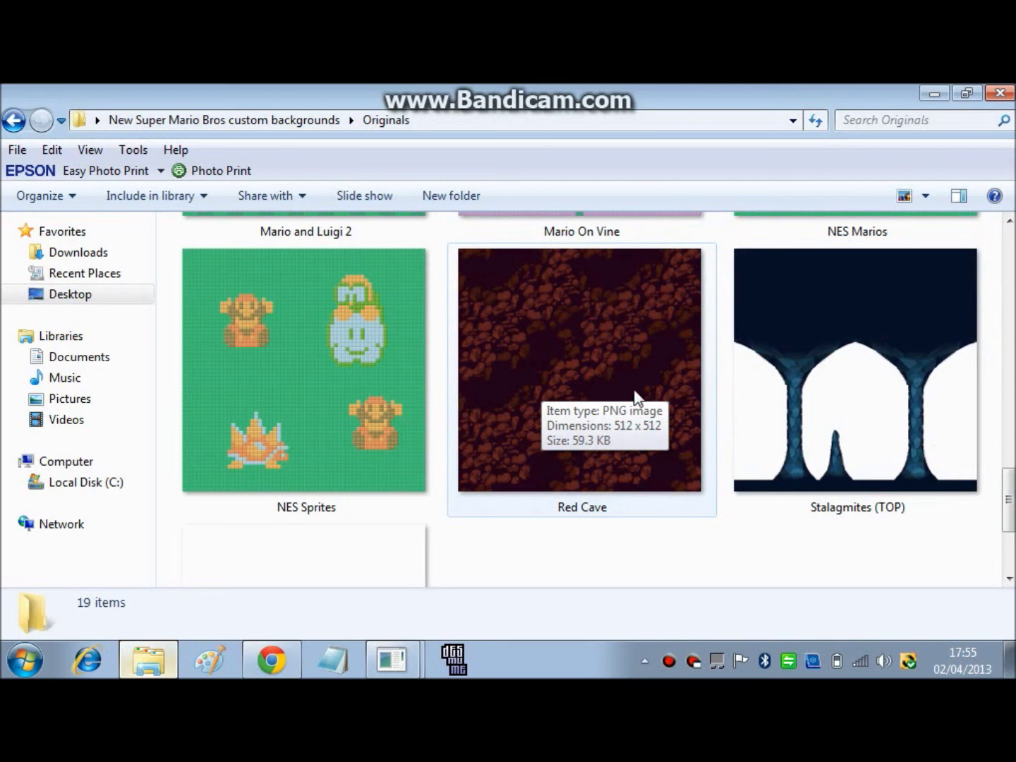
pyautogui.click(1009, 576)
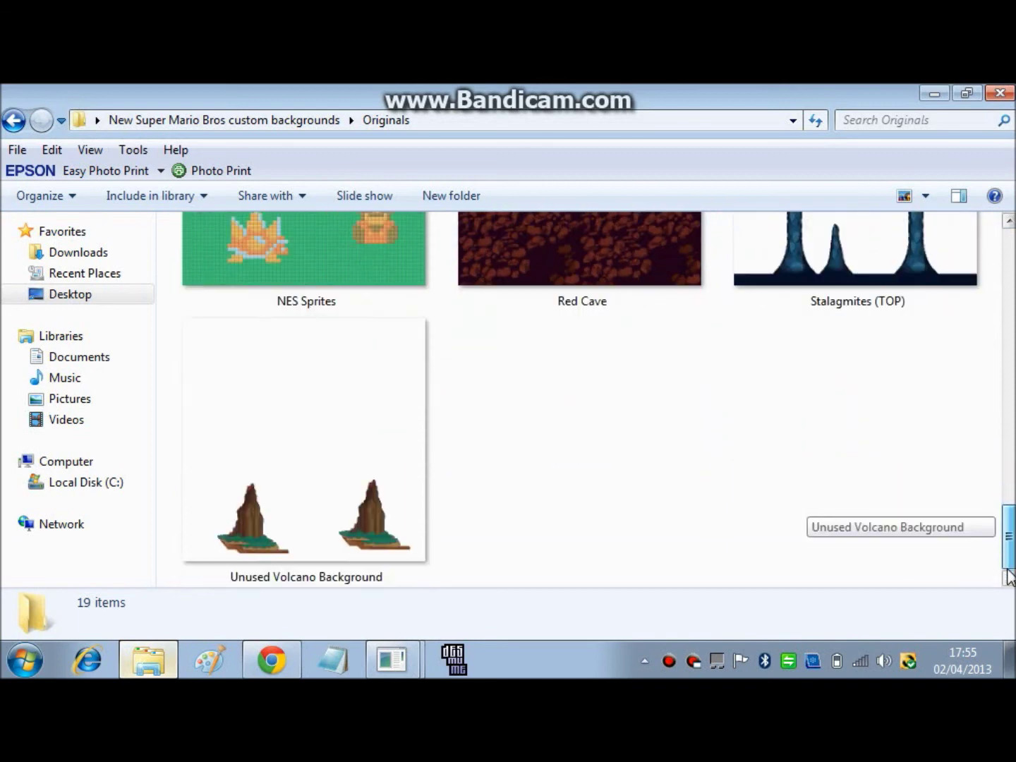
# View the Unused Volcano Background image at full size and close the viewer.
pyautogui.click(397, 427)
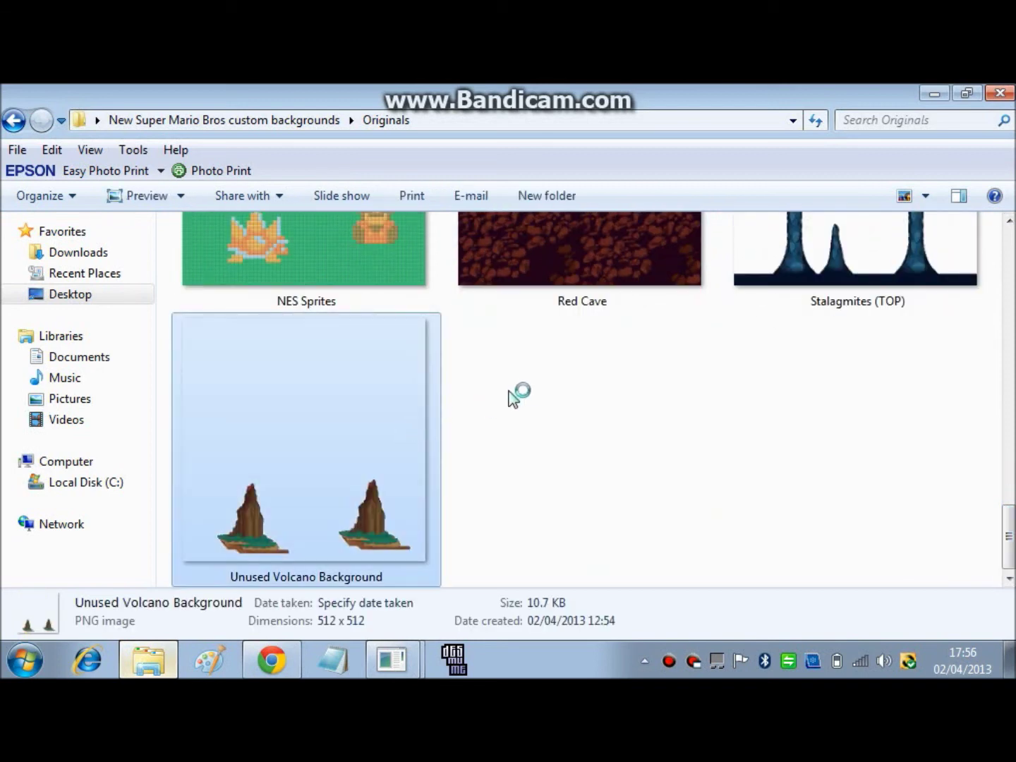
pyautogui.doubleClick(434, 422)
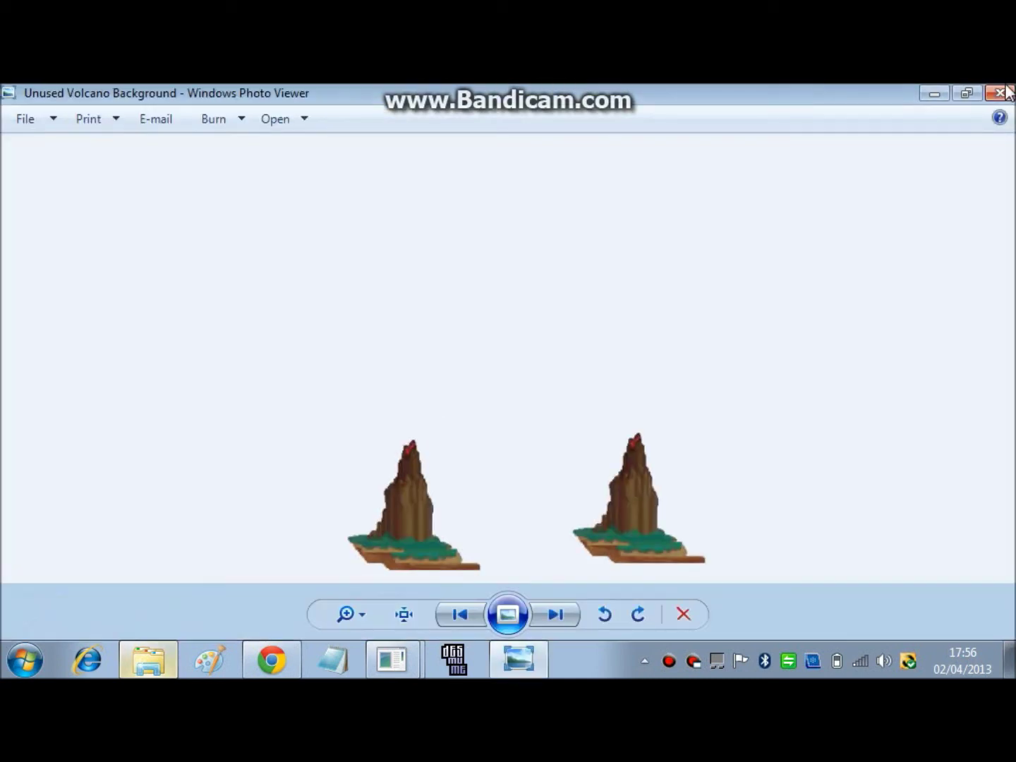
pyautogui.click(1001, 92)
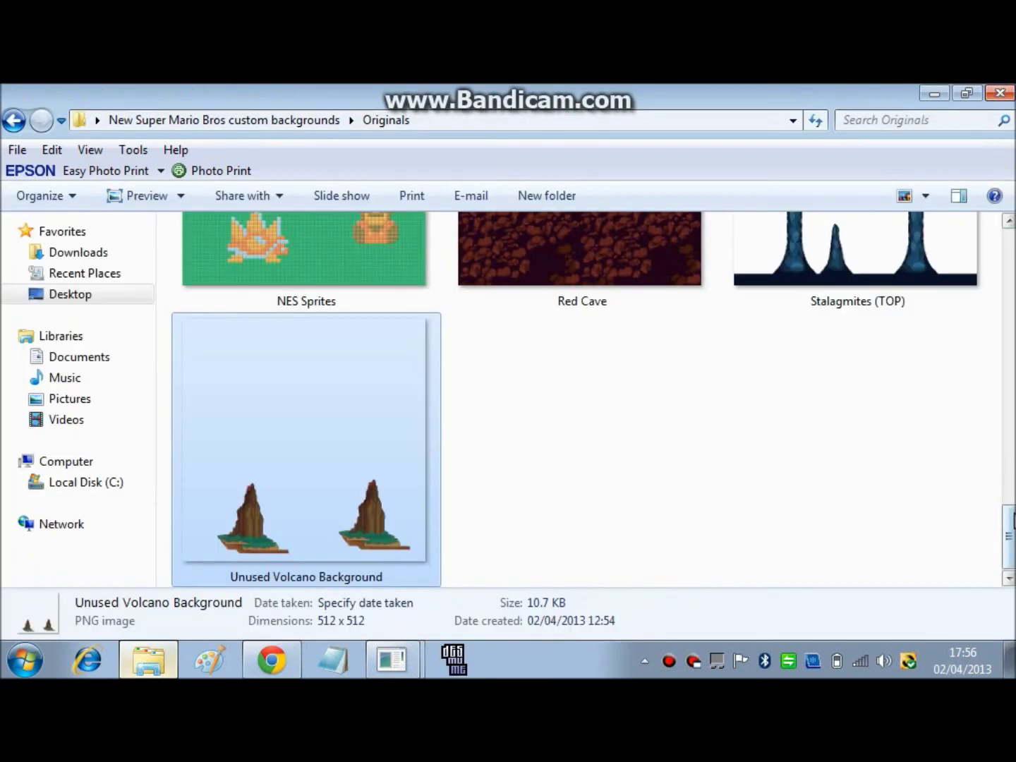
# Look back over the Originals images, return to the parent folder and open the Edited ones folder.
pyautogui.scroll(3, 1011, 469)
pyautogui.scroll(4, 1011, 469)
pyautogui.scroll(-3, 1012, 465)
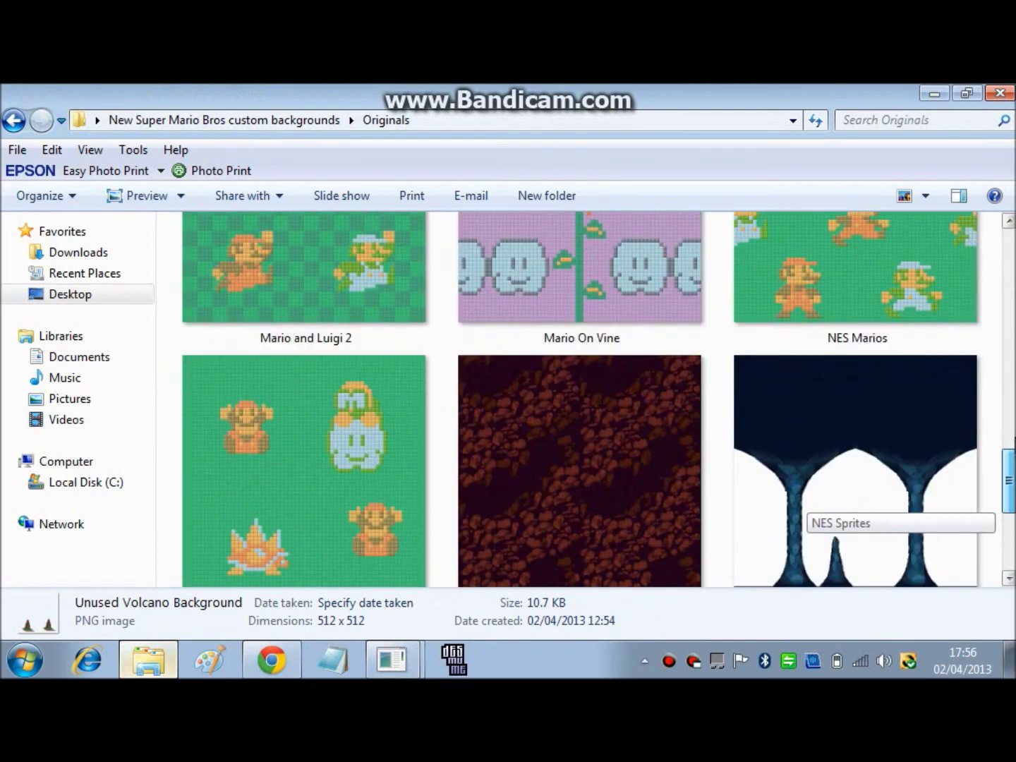
pyautogui.scroll(3, 804, 503)
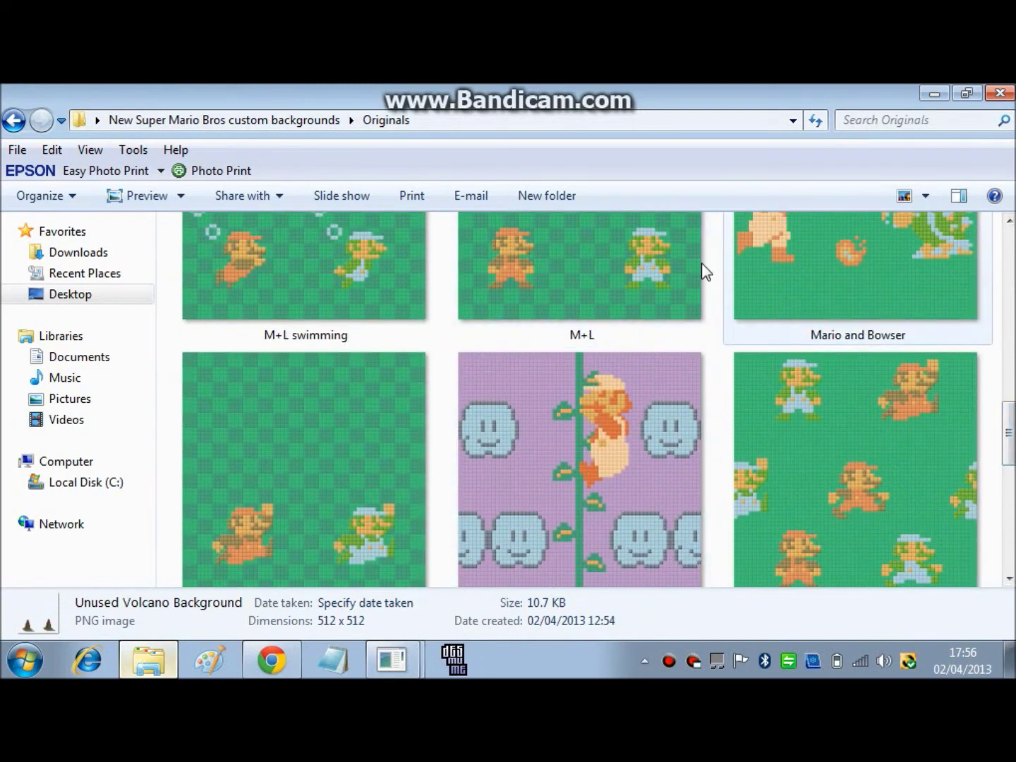
pyautogui.moveTo(1009, 431); pyautogui.dragTo(1010, 283)
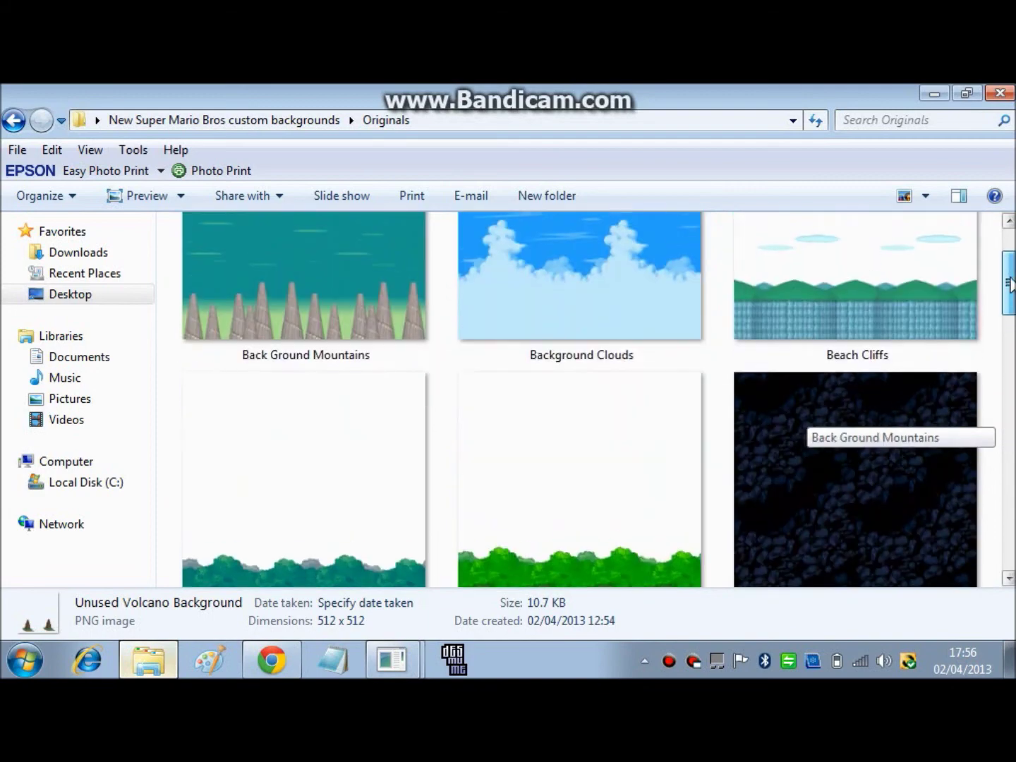
pyautogui.click(13, 120)
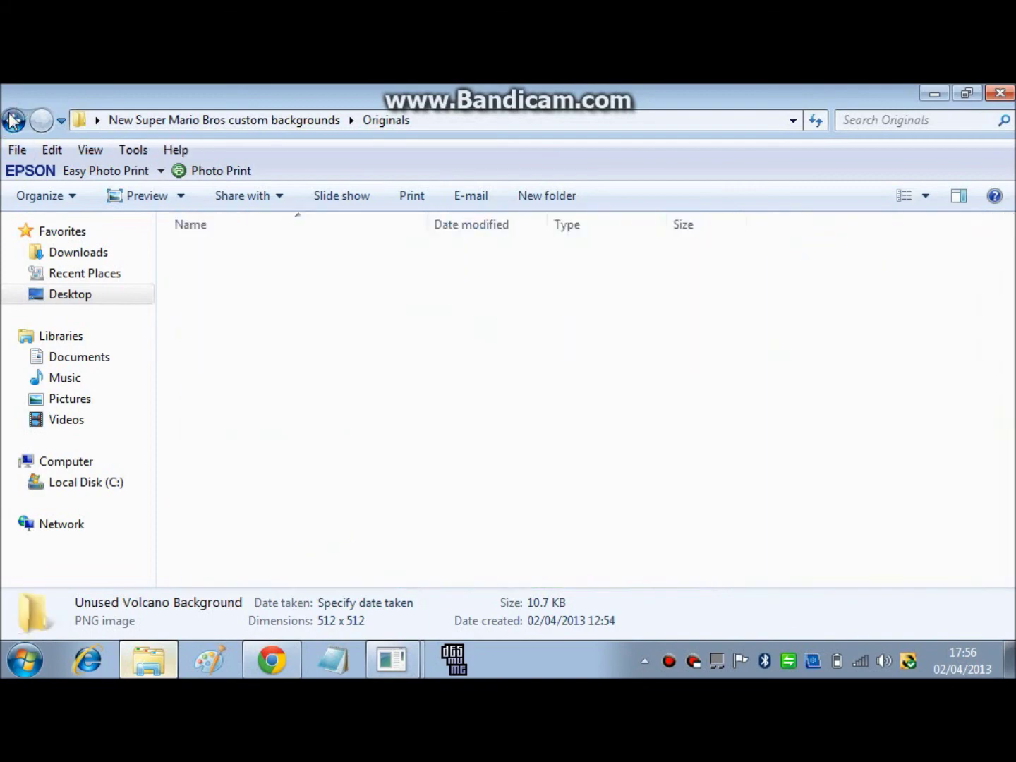
pyautogui.click(223, 277)
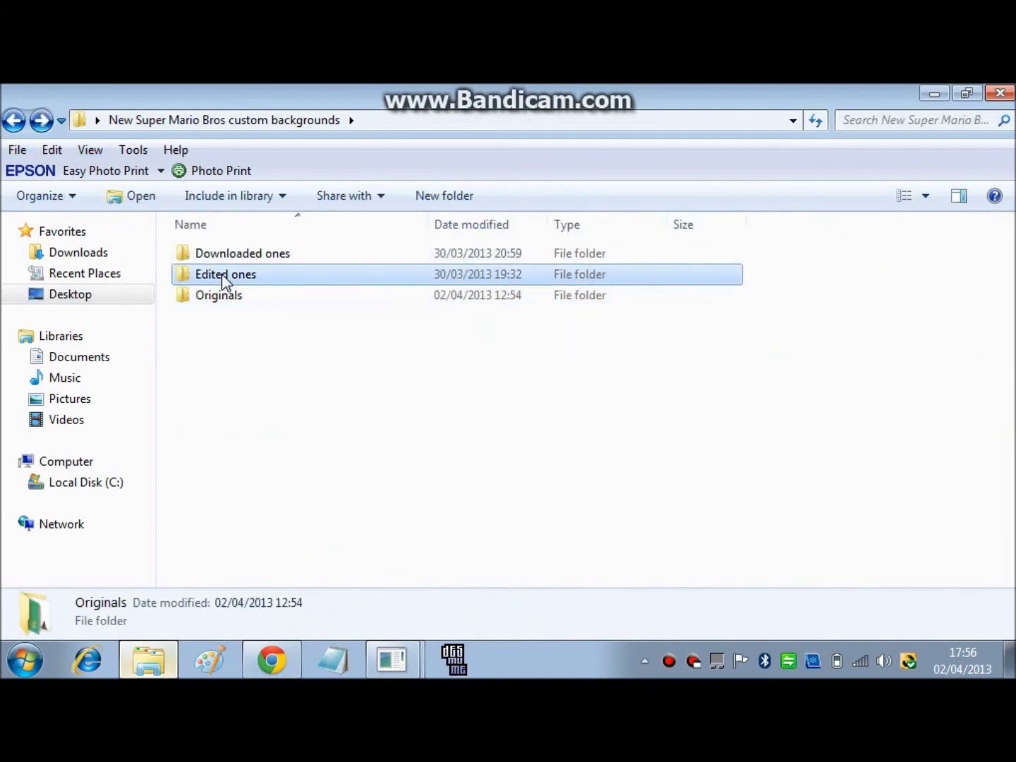
pyautogui.doubleClick(221, 275)
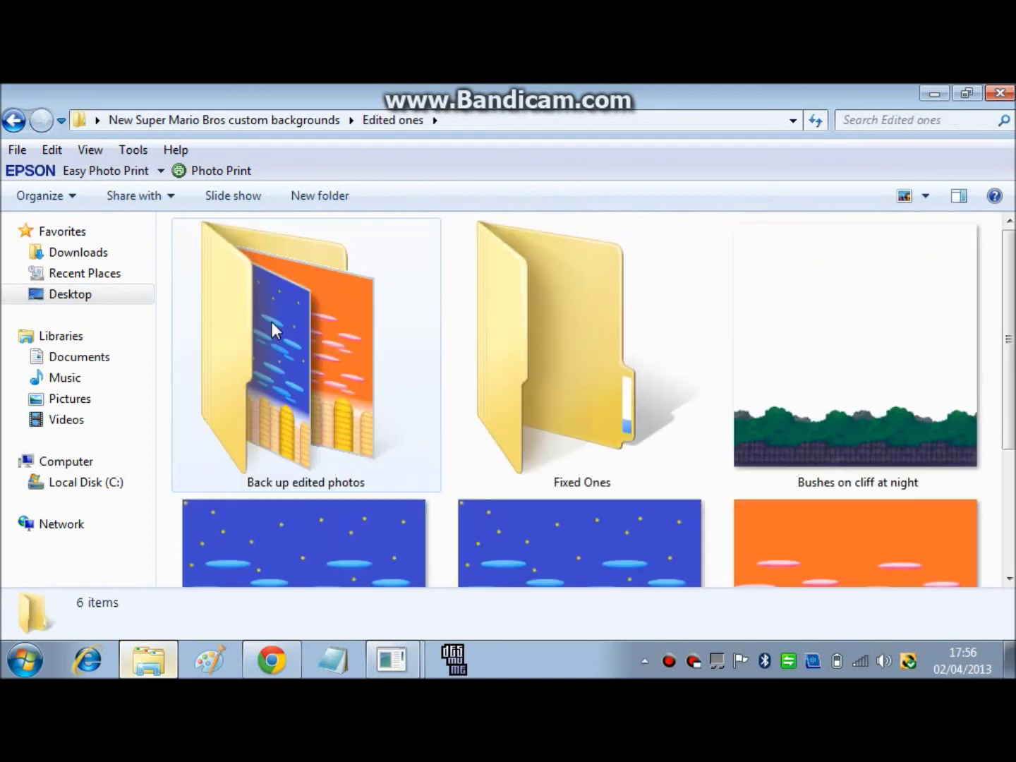
# Open the Fixed Ones folder and view its Grassland orange hills at sunset-Bottom pic (Fixed) image.
pyautogui.moveTo(1009, 340)
pyautogui.mouseDown()
pyautogui.moveTo(1011, 387)
pyautogui.moveTo(1012, 331)
pyautogui.mouseUp()
pyautogui.click(612, 333)
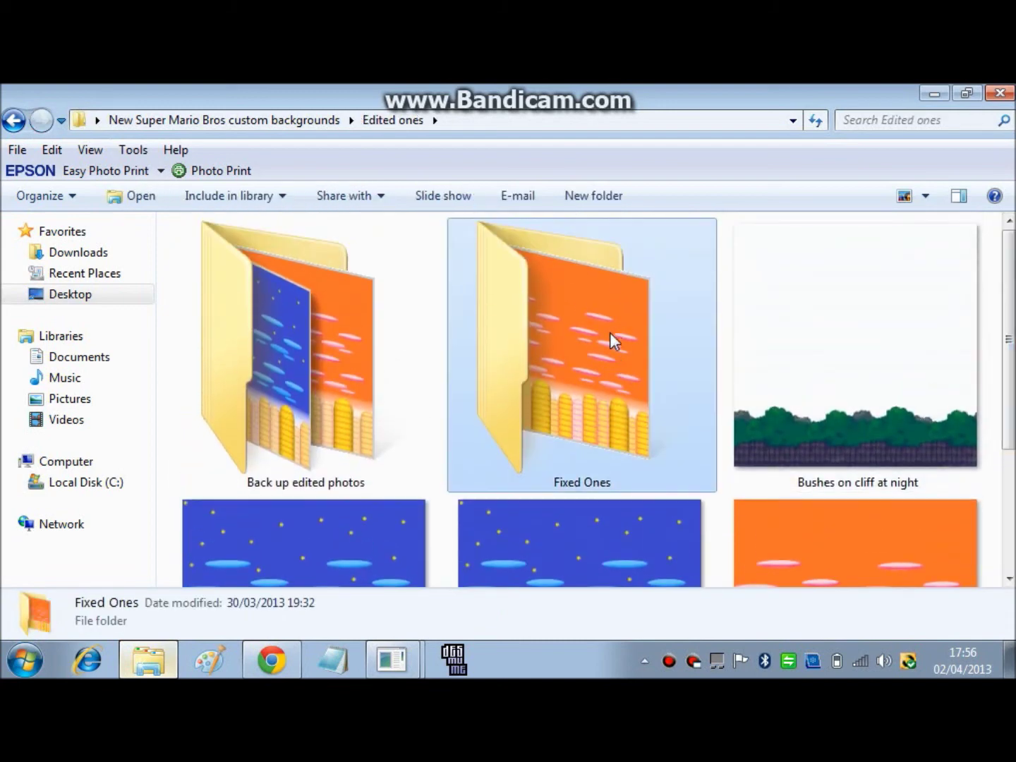
pyautogui.doubleClick(610, 333)
pyautogui.click(217, 291)
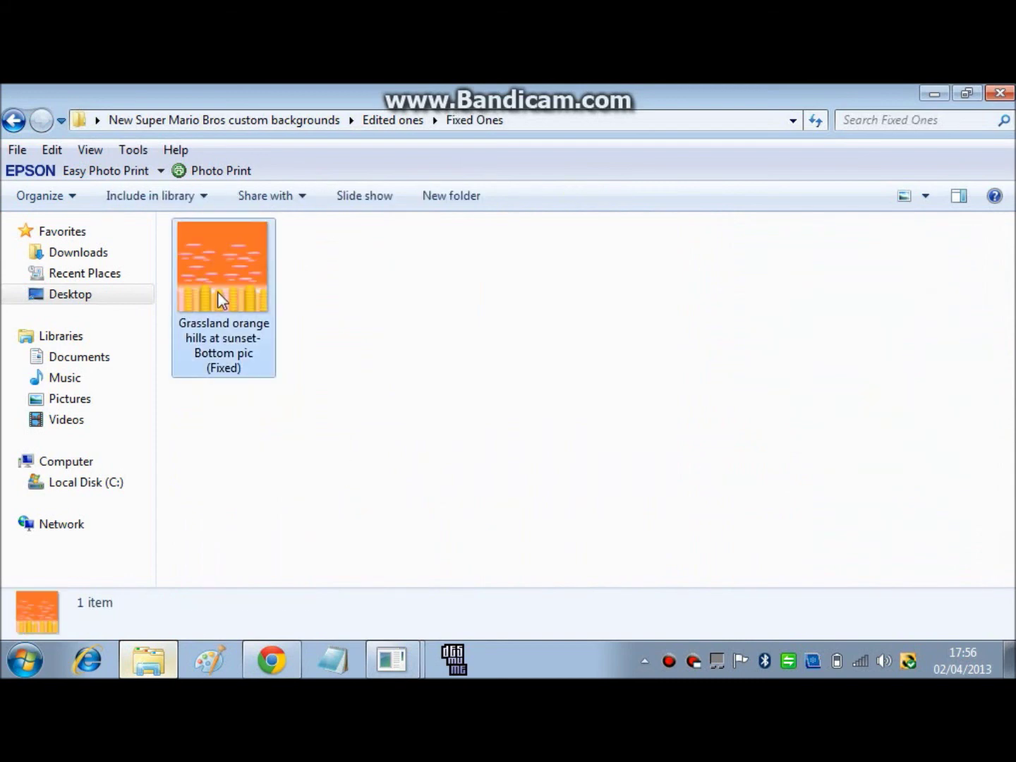
pyautogui.doubleClick(217, 291)
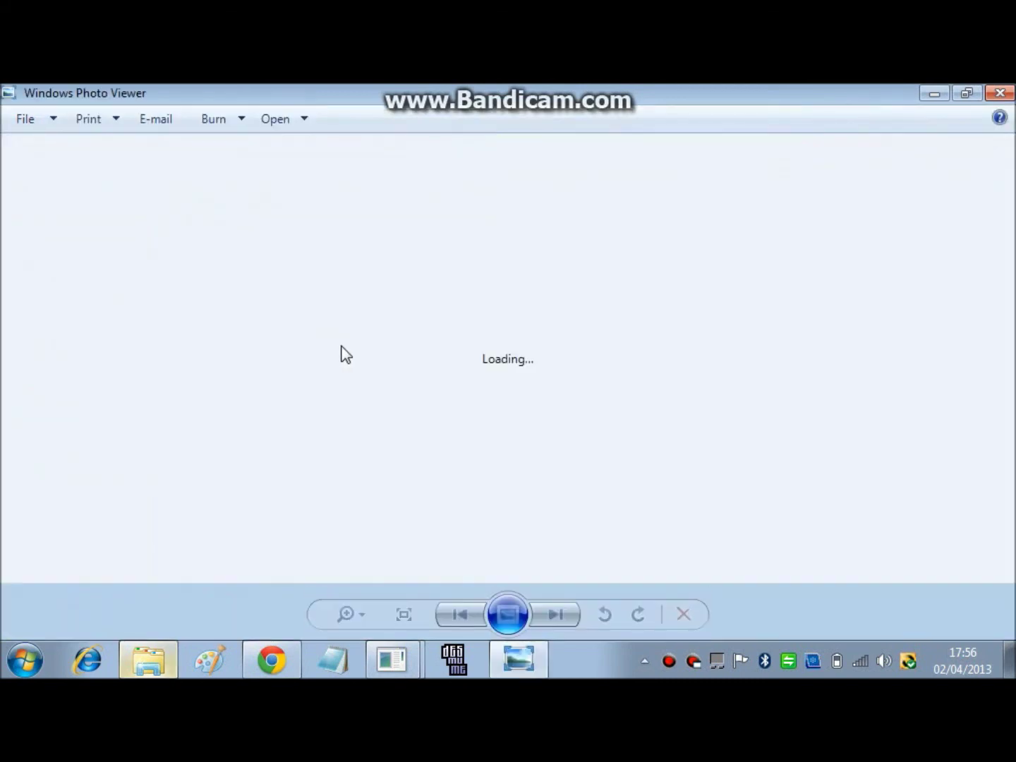
# Return to the Edited ones folder, view the Grassland orange hills at night- Bottom pic image, and switch back to the level 1-5 editor.
pyautogui.click(1002, 94)
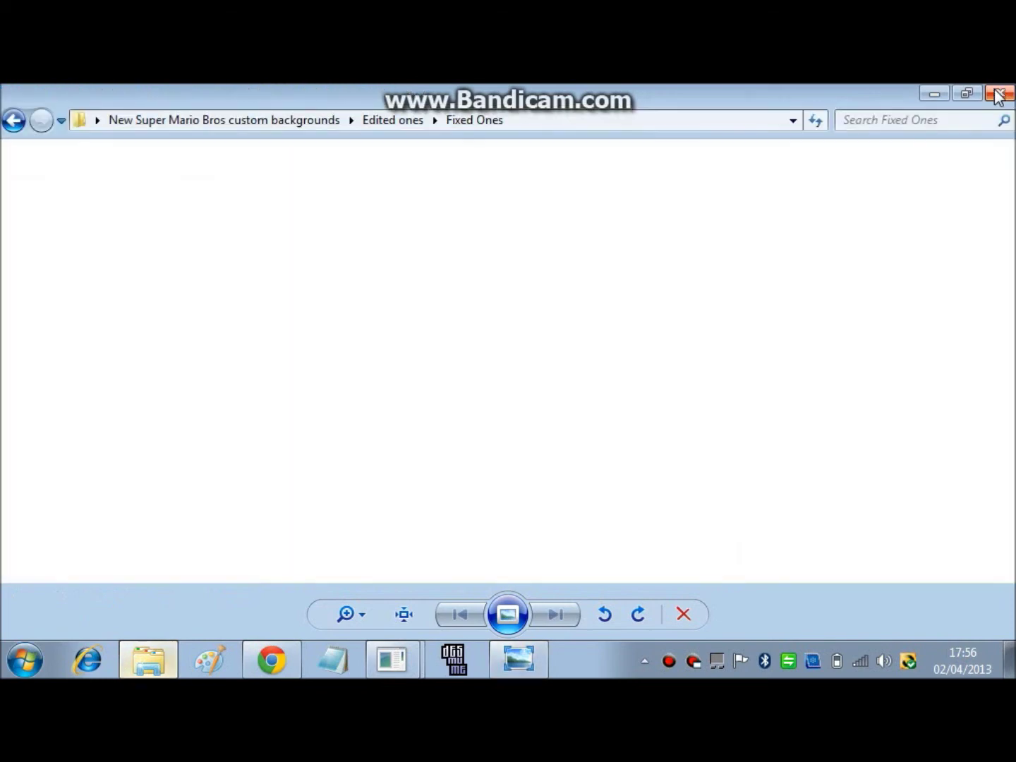
pyautogui.click(14, 122)
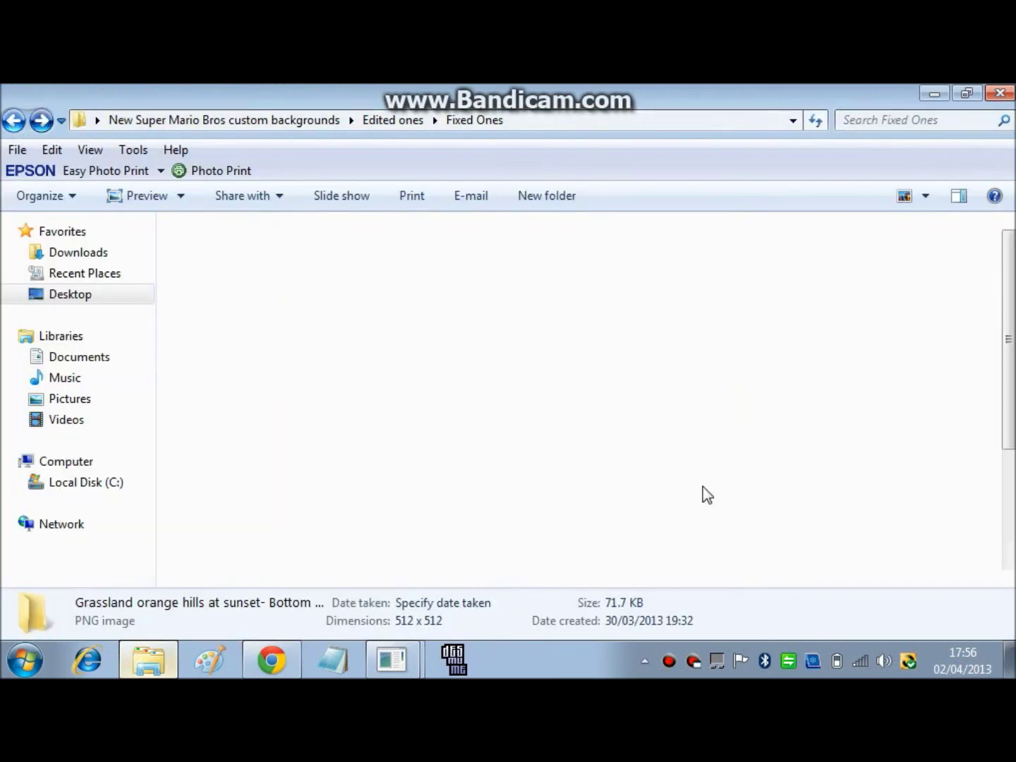
pyautogui.scroll(-2, 703, 494)
pyautogui.doubleClick(514, 526)
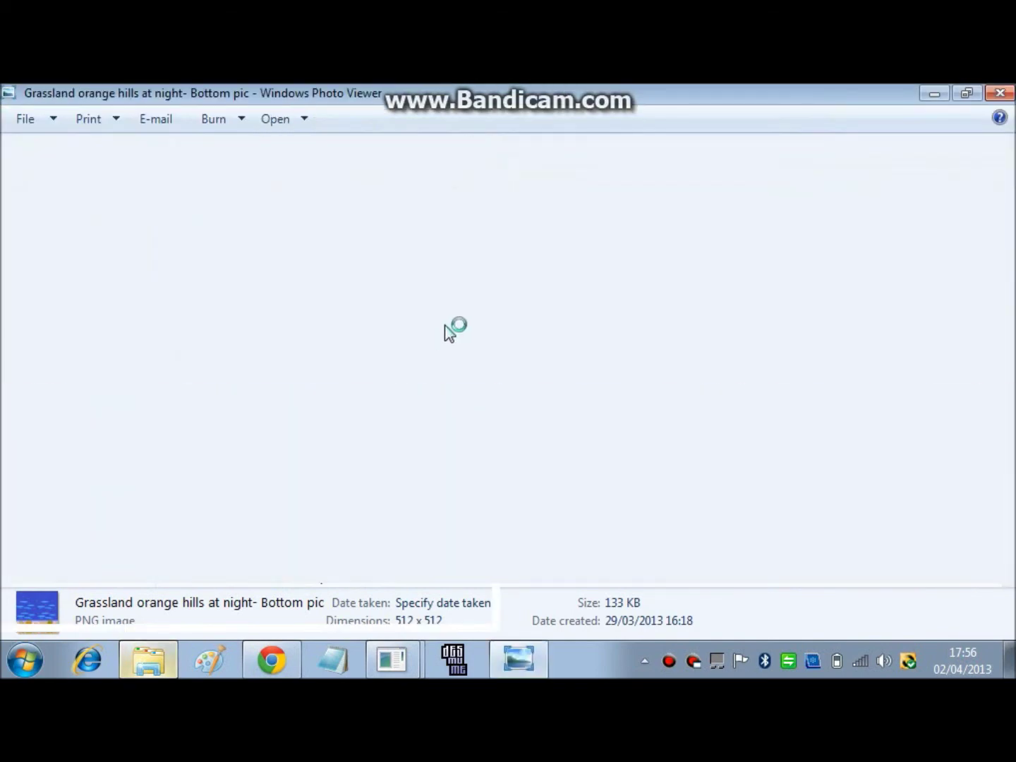
pyautogui.press('Escape')
pyautogui.press('F11')
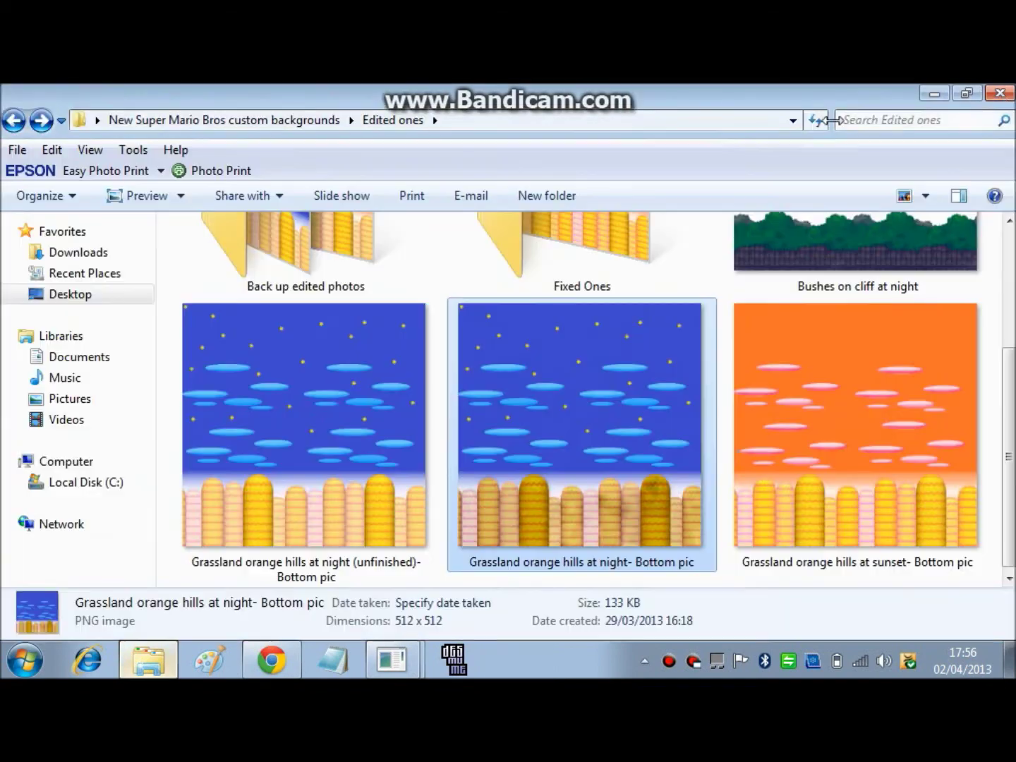
pyautogui.click(928, 87)
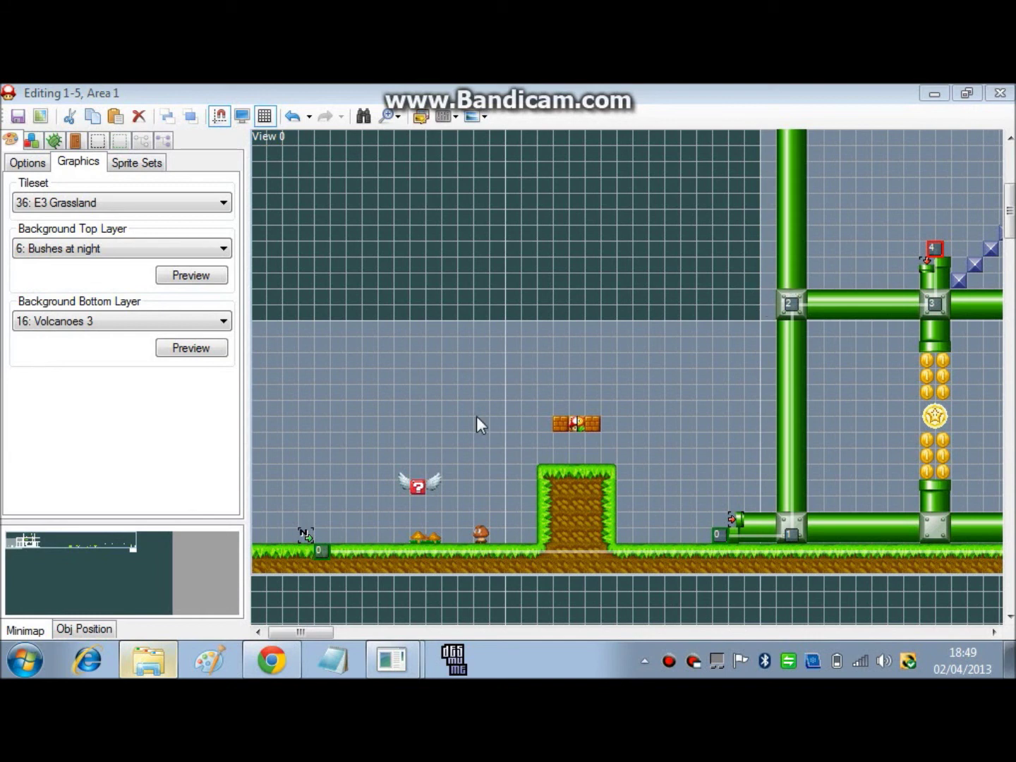
# Set the background bottom layer to 31: Volcano tower, preview it and close the preview.
pyautogui.click(194, 328)
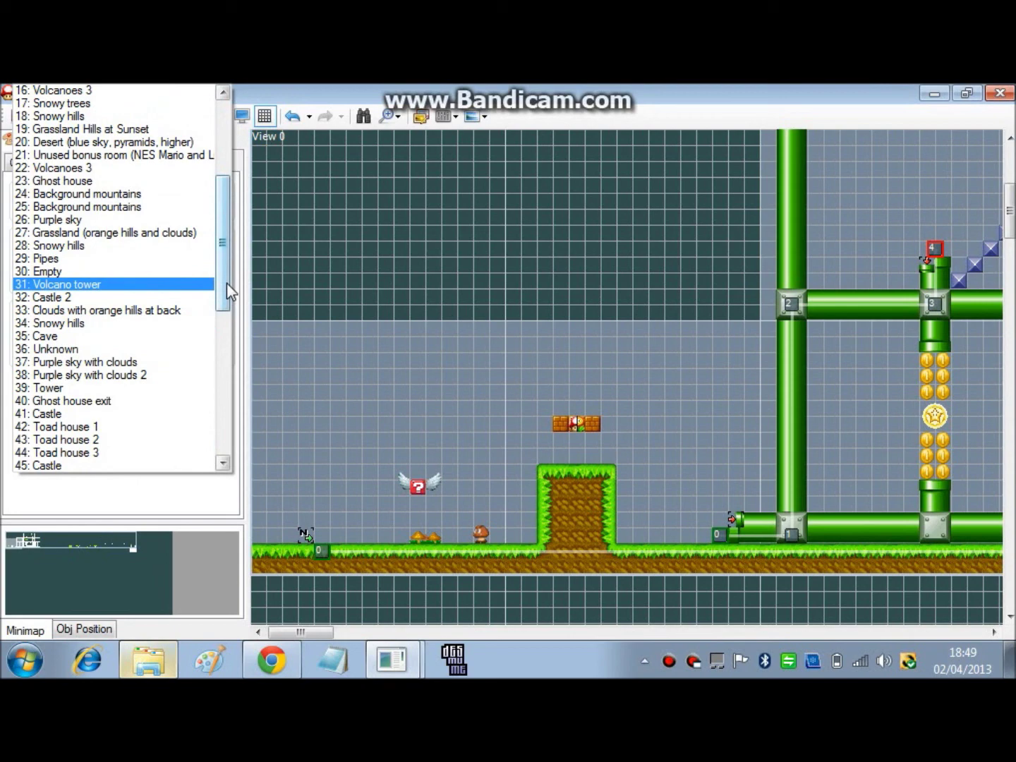
pyautogui.moveTo(226, 282); pyautogui.dragTo(99, 285)
pyautogui.click(99, 284)
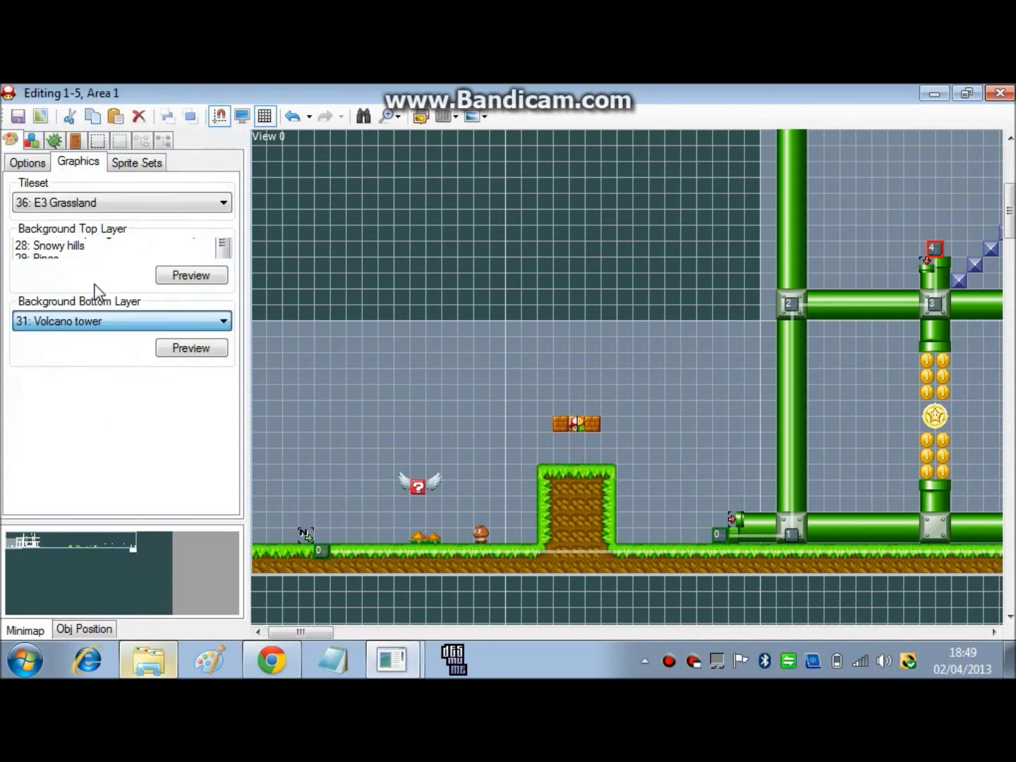
pyautogui.click(171, 346)
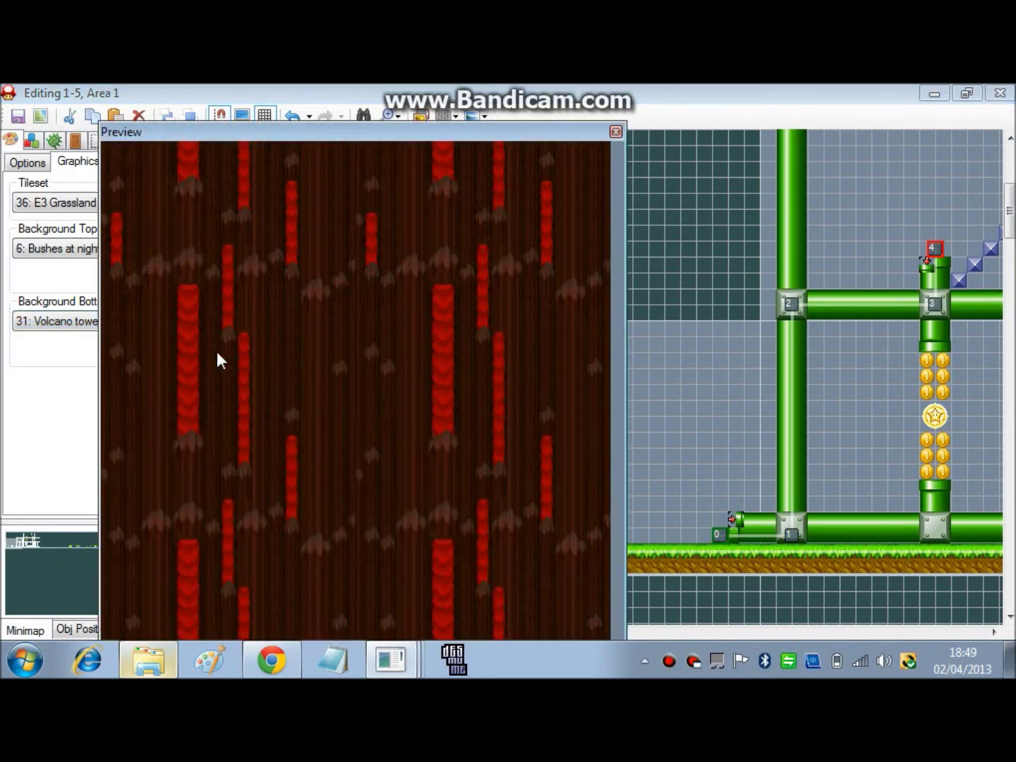
pyautogui.click(616, 132)
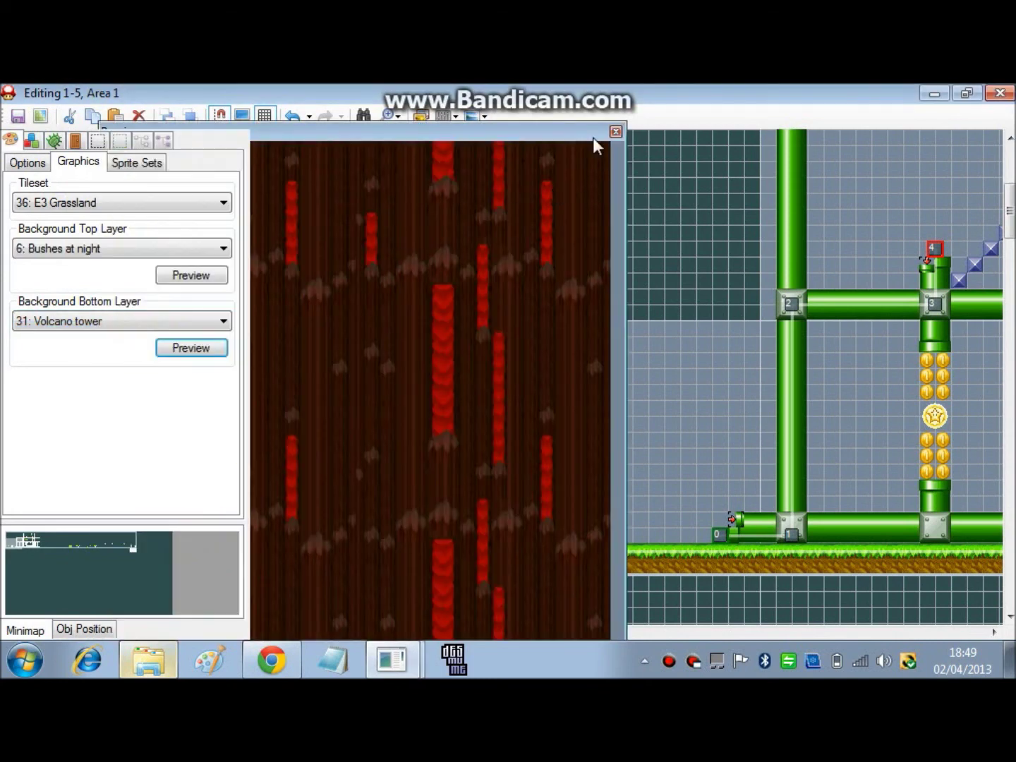
pyautogui.click(159, 326)
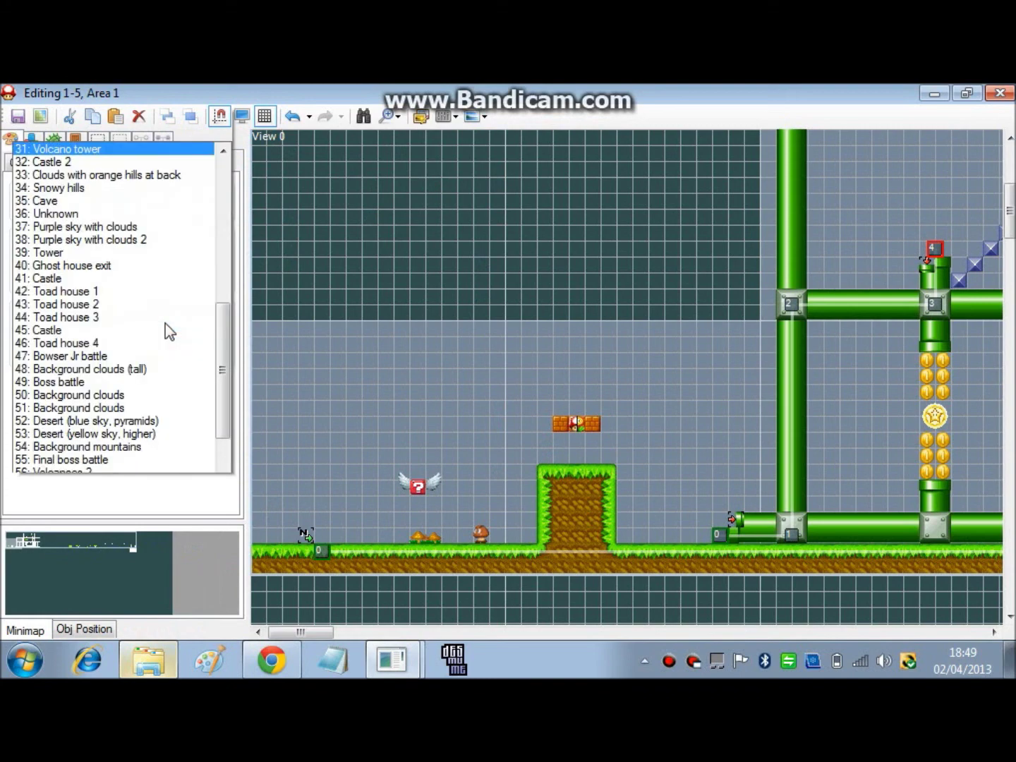
pyautogui.moveTo(223, 298); pyautogui.dragTo(222, 304)
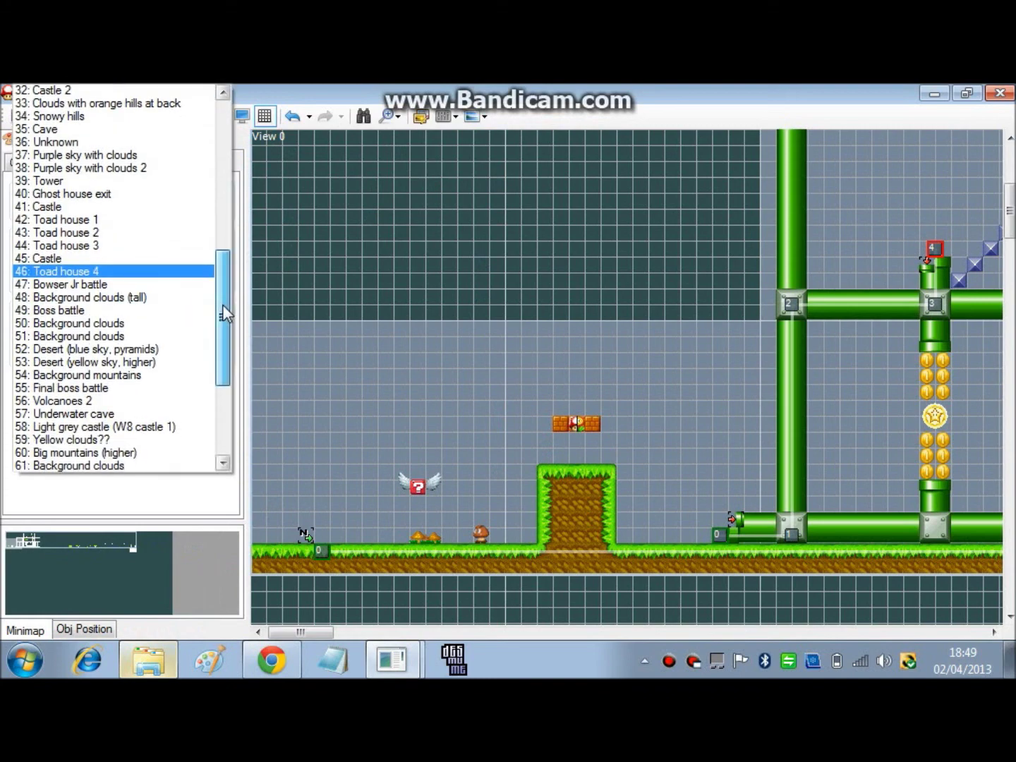
pyautogui.click(156, 511)
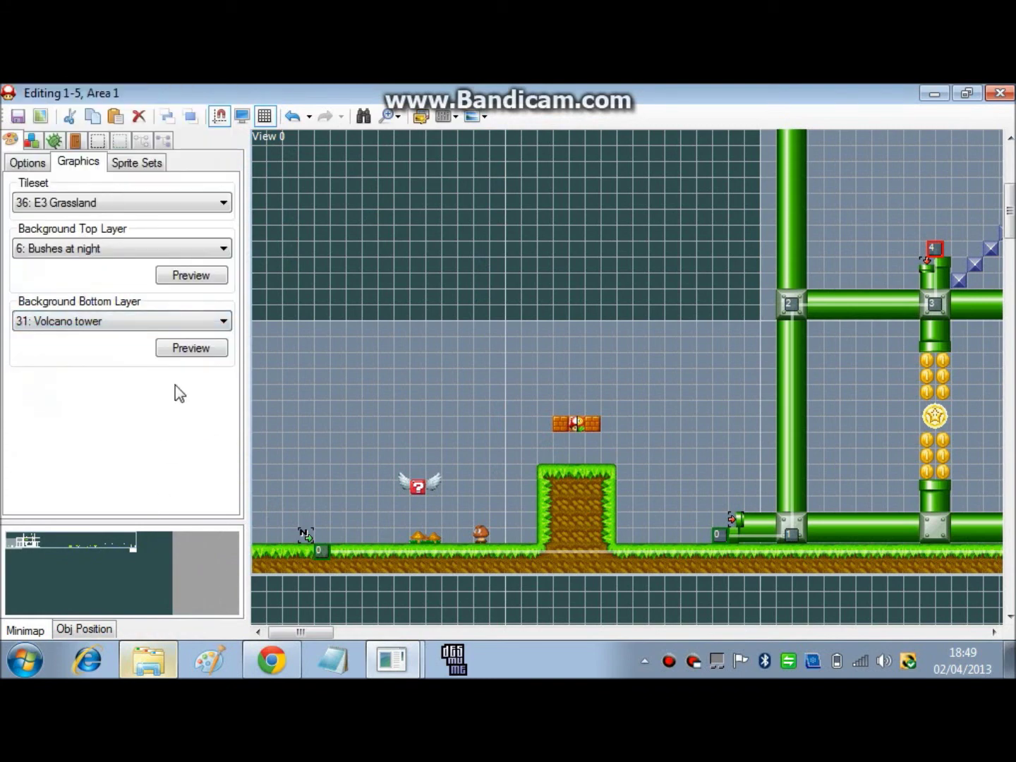
pyautogui.click(182, 328)
pyautogui.moveTo(226, 295); pyautogui.dragTo(210, 391)
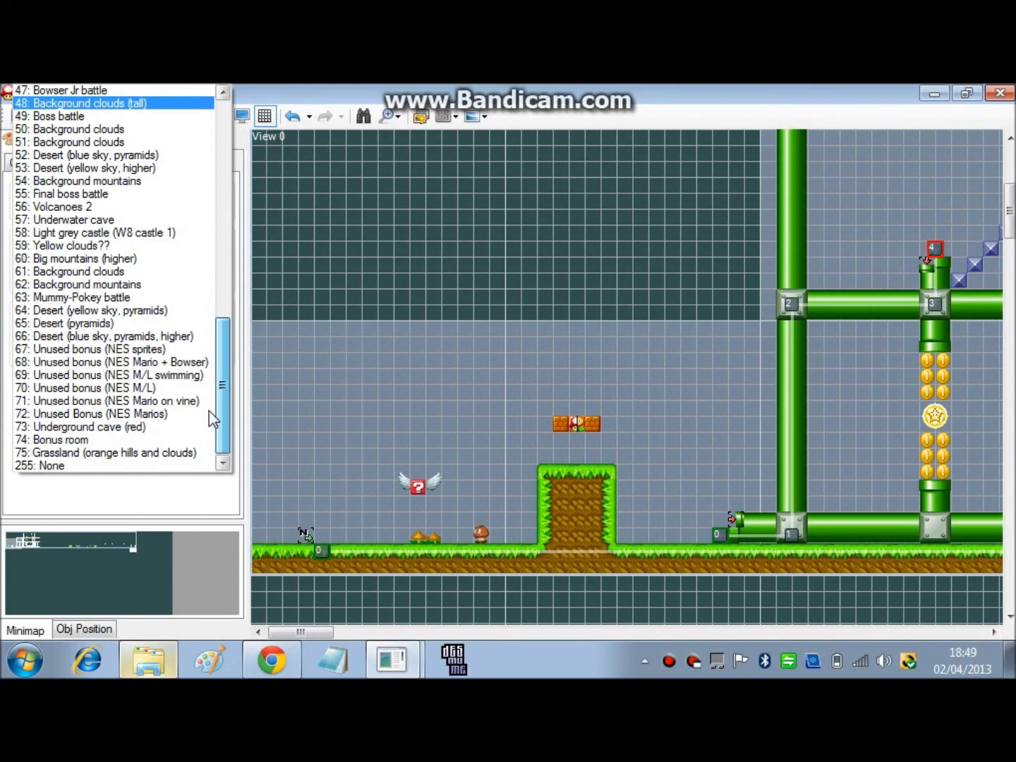
pyautogui.moveTo(224, 366); pyautogui.dragTo(233, 163)
pyautogui.click(233, 163)
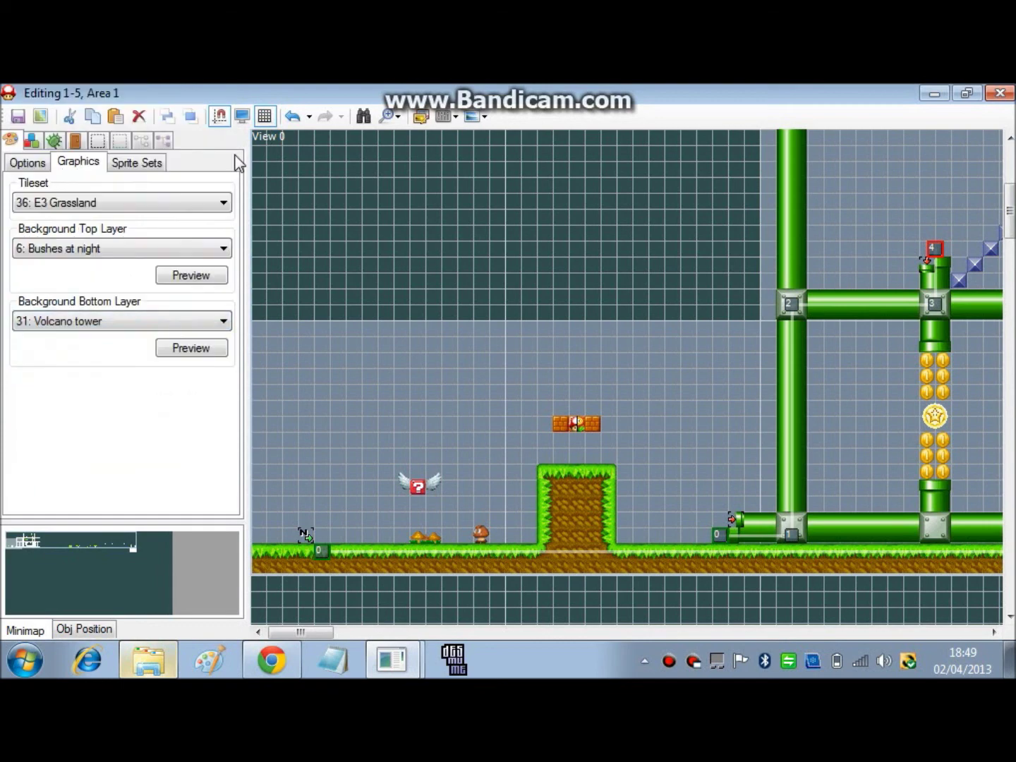
# Set the background bottom layer to 75: Grassland (orange hills and clouds), preview it and close the preview.
pyautogui.click(217, 319)
pyautogui.moveTo(220, 325); pyautogui.dragTo(228, 431)
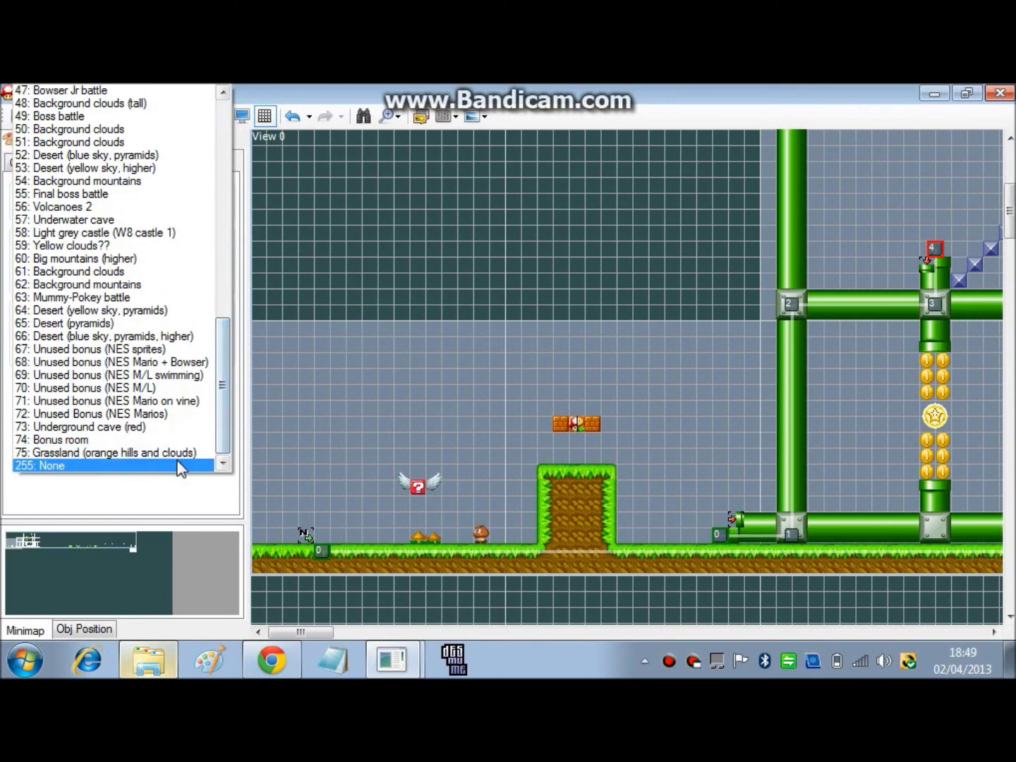
pyautogui.click(175, 454)
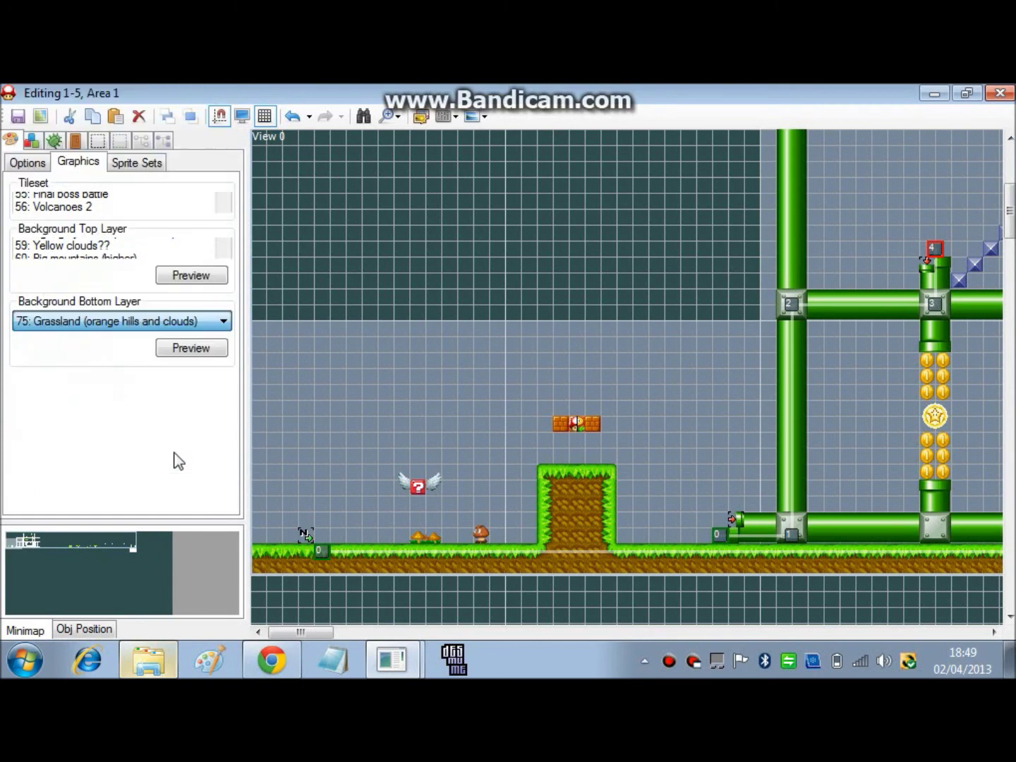
pyautogui.click(200, 348)
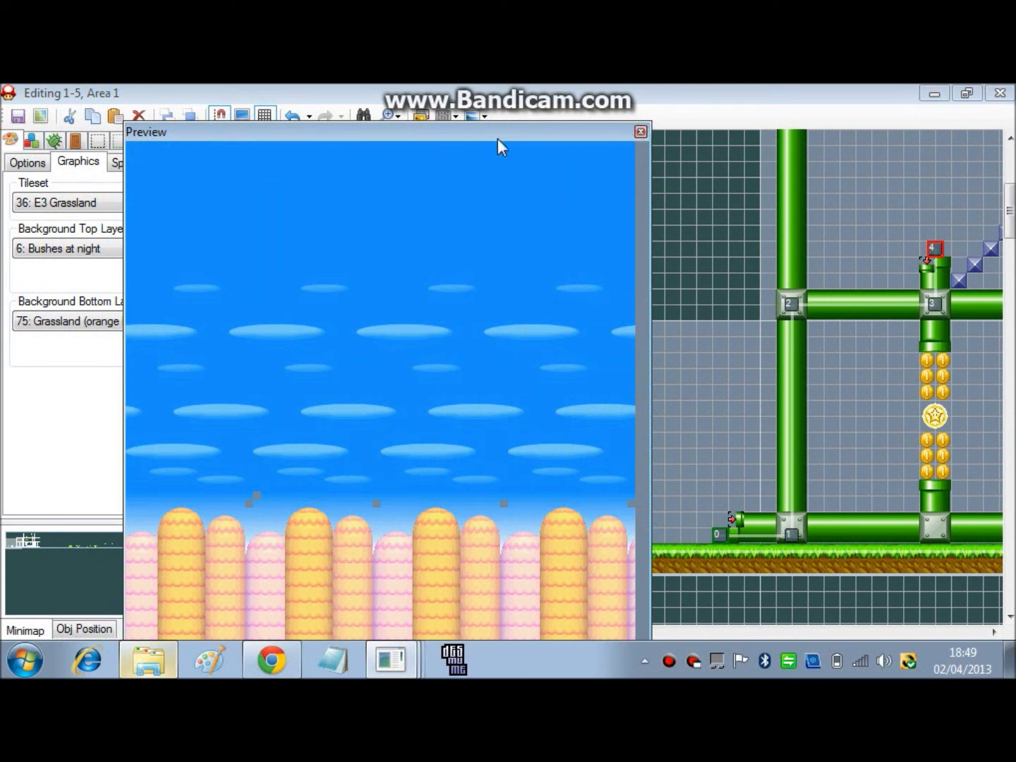
pyautogui.click(640, 132)
# Set the background bottom layer to 0: Grassland (orange hills and clouds), preview it and close the preview.
pyautogui.click(222, 314)
pyautogui.moveTo(225, 327); pyautogui.dragTo(221, 114)
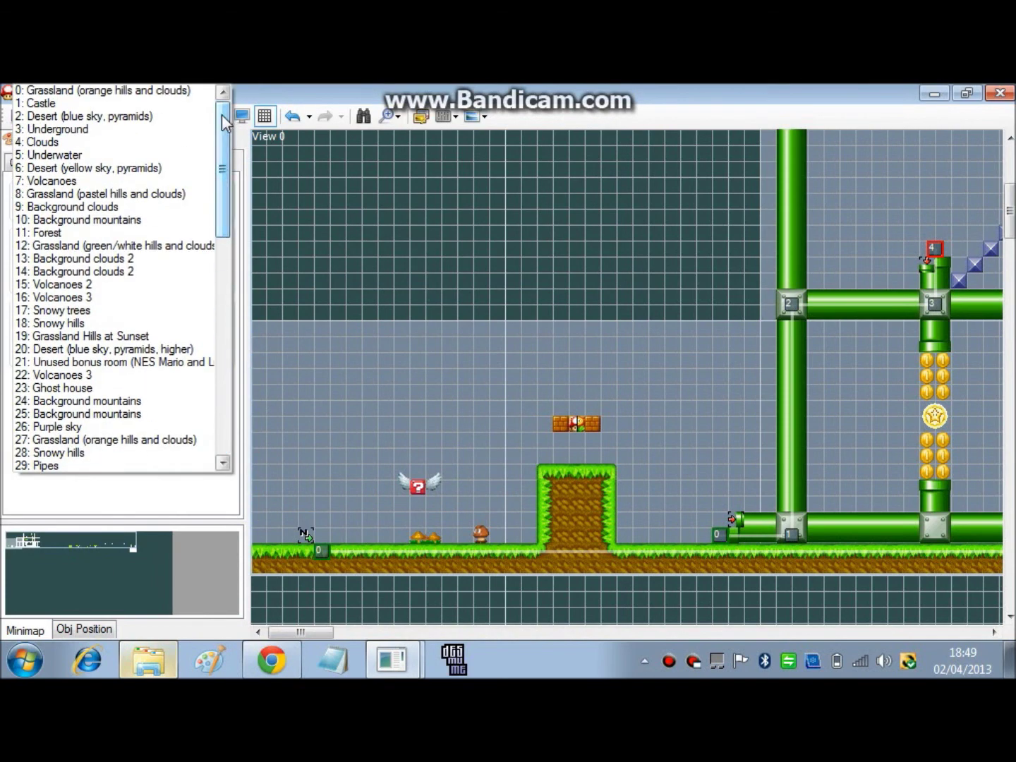
pyautogui.click(180, 92)
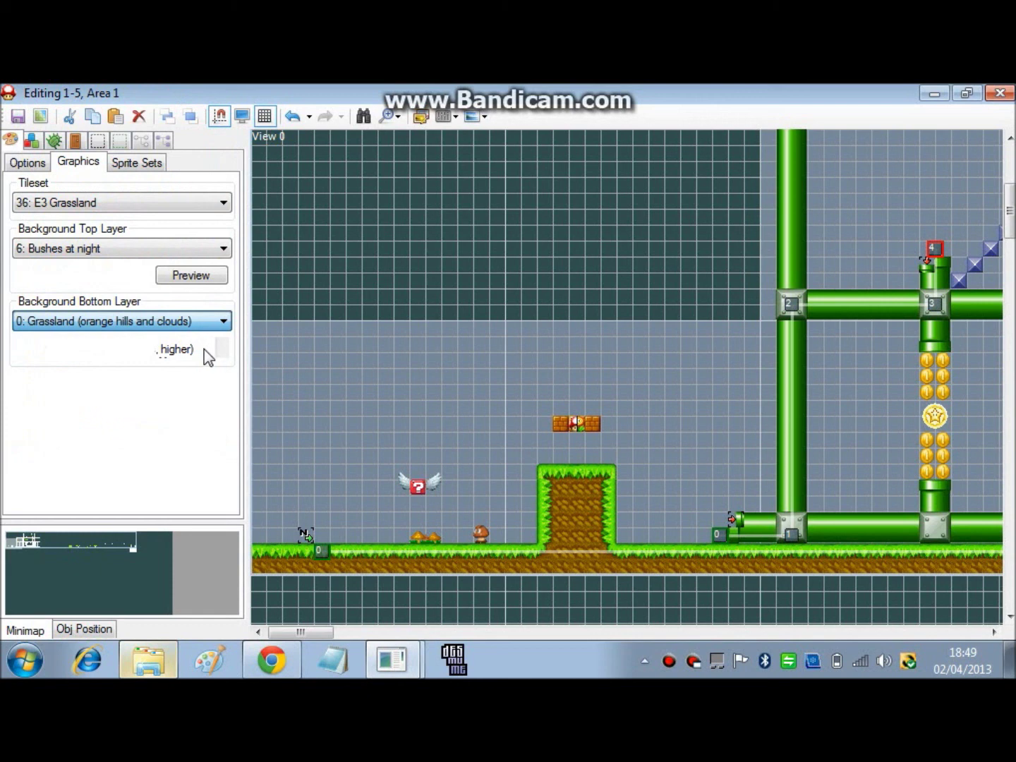
pyautogui.click(181, 353)
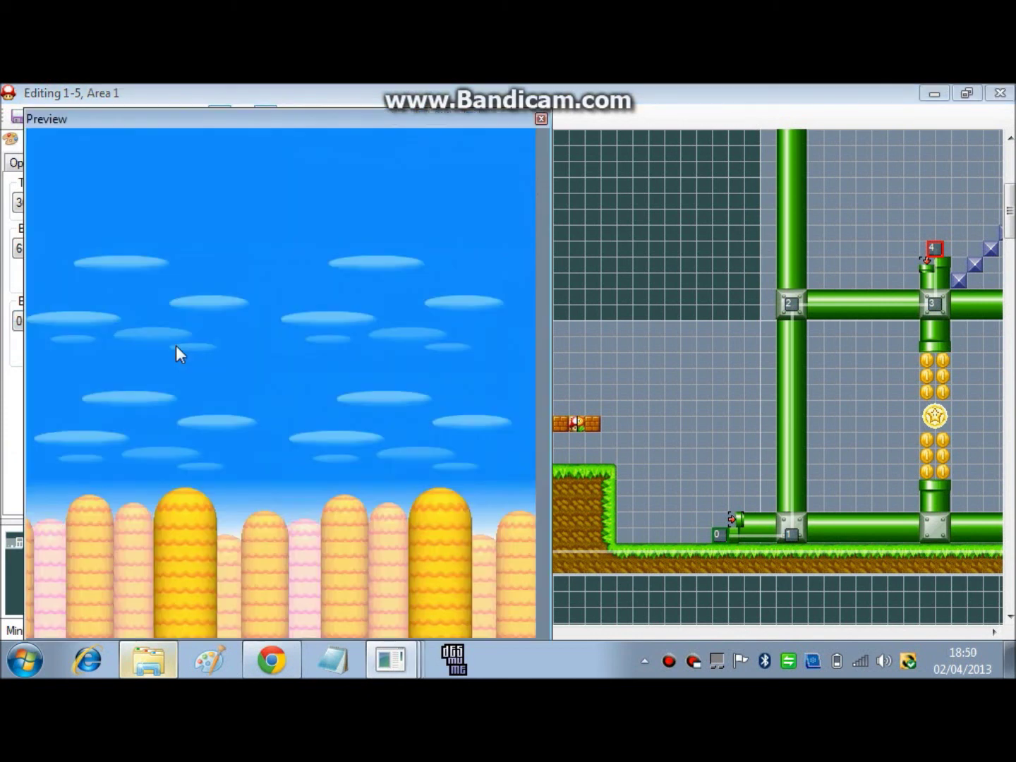
pyautogui.click(539, 119)
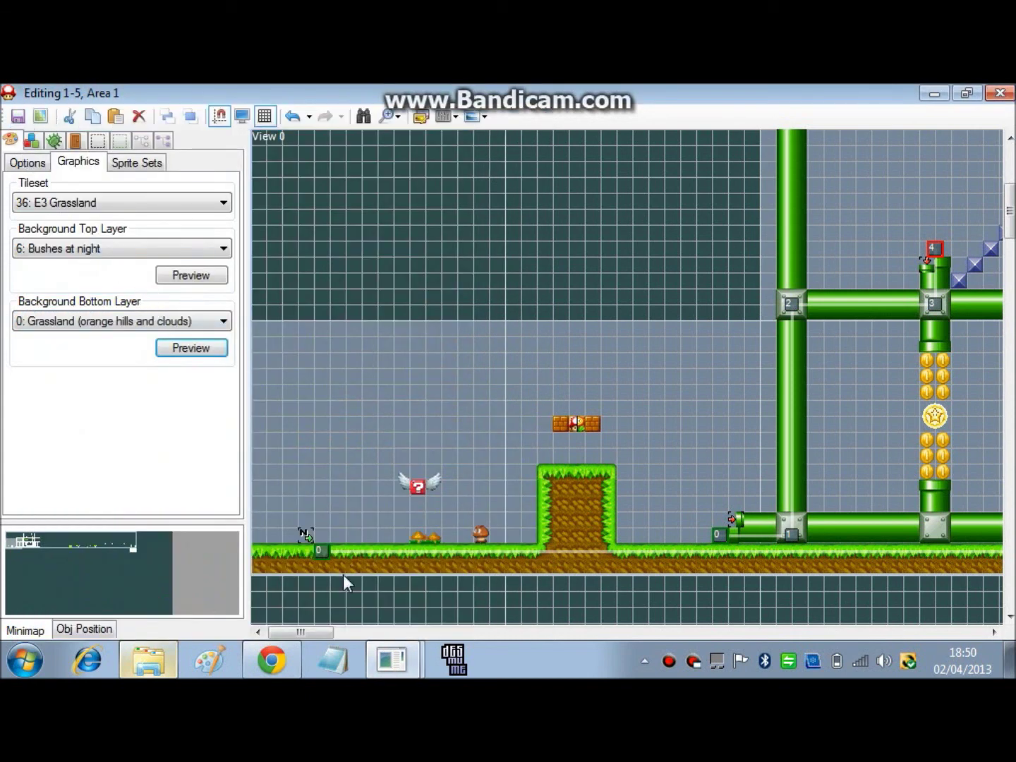
# Place a mushroom ? block and a 10-coin block side by side in the upper pipe grid, left of the red pipe's top opening.
pyautogui.moveTo(310, 633); pyautogui.dragTo(417, 633)
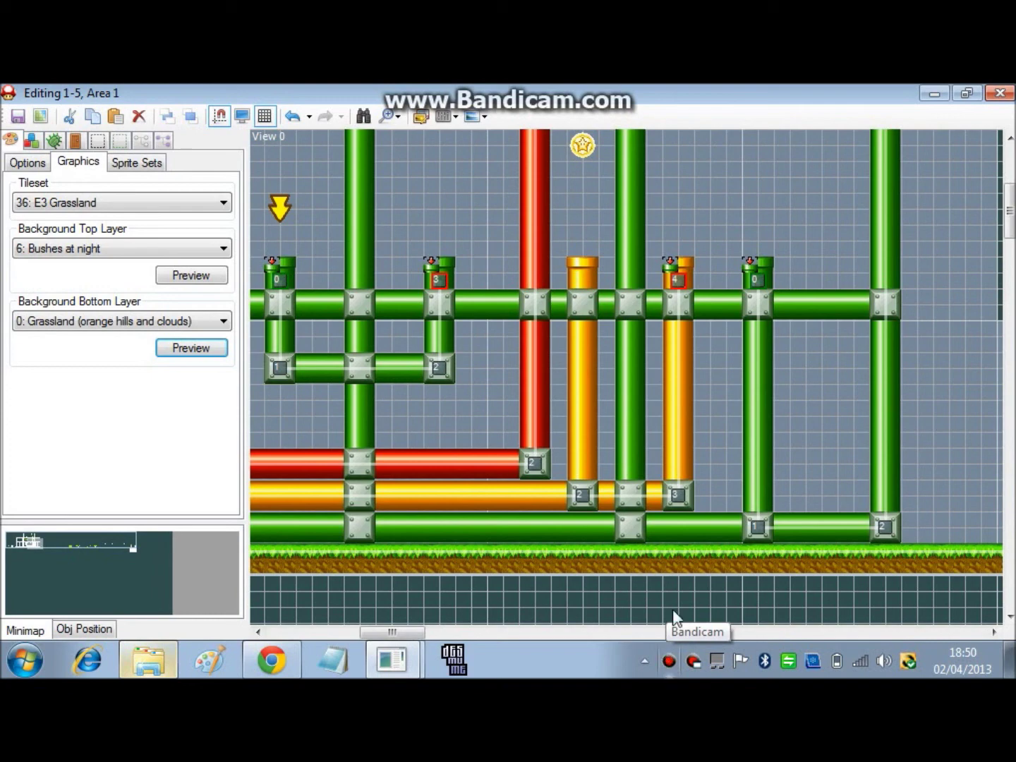
pyautogui.moveTo(1013, 227); pyautogui.dragTo(1012, 200)
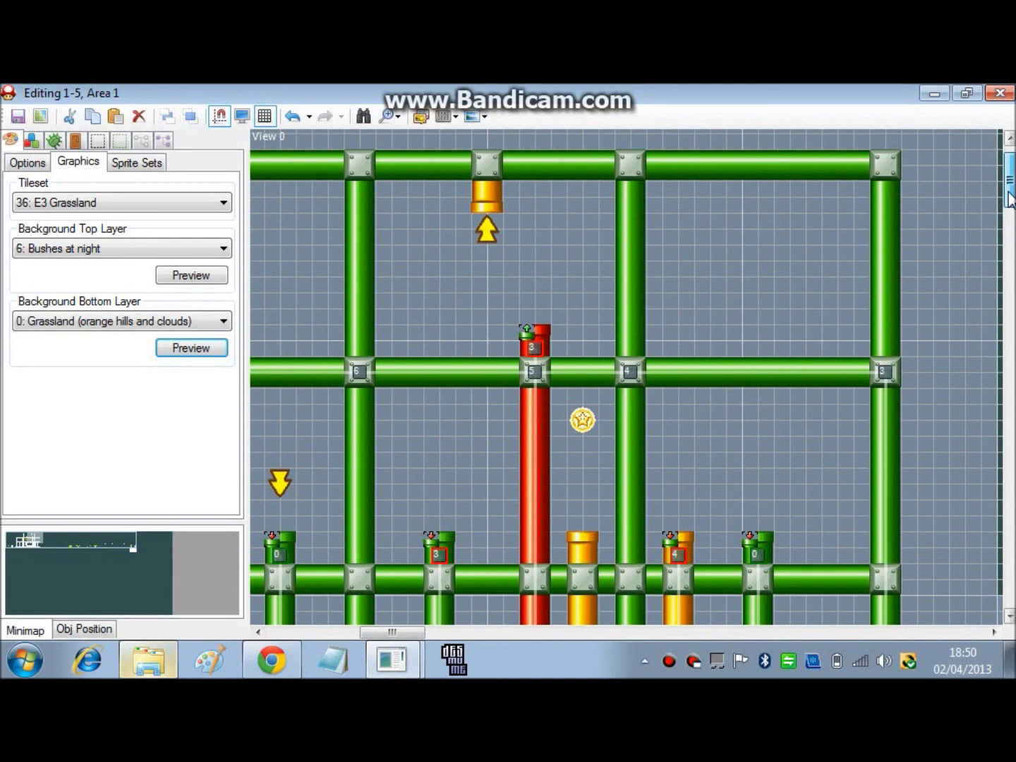
pyautogui.moveTo(1011, 200); pyautogui.dragTo(1011, 200)
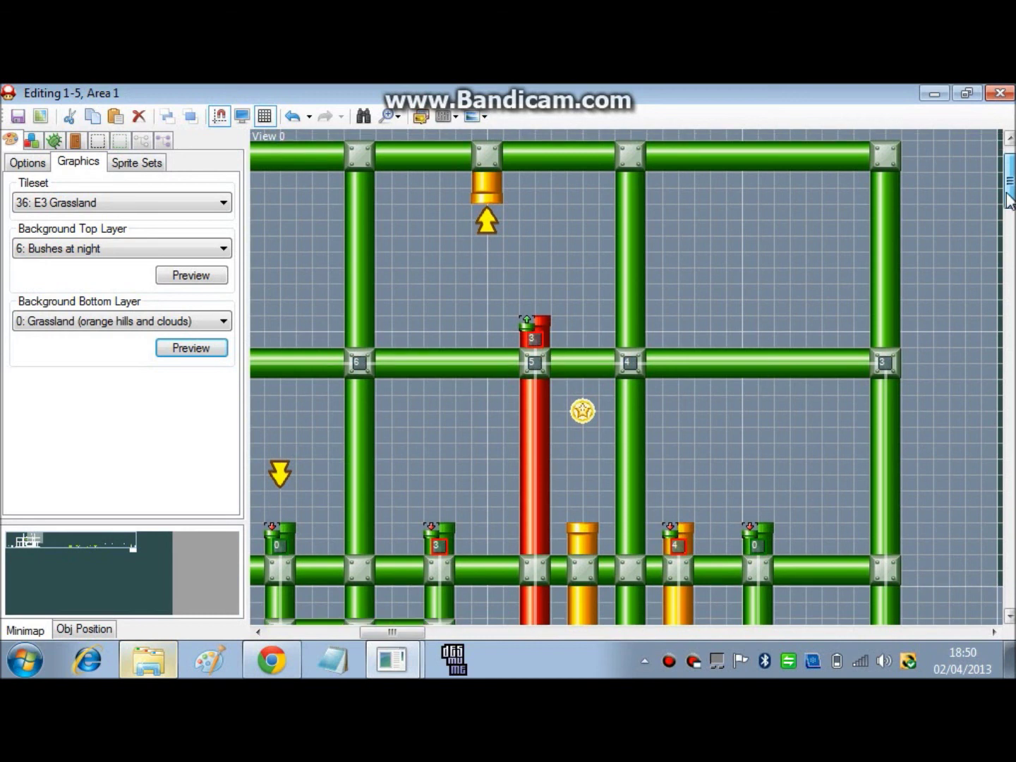
pyautogui.moveTo(1008, 185); pyautogui.dragTo(1009, 145)
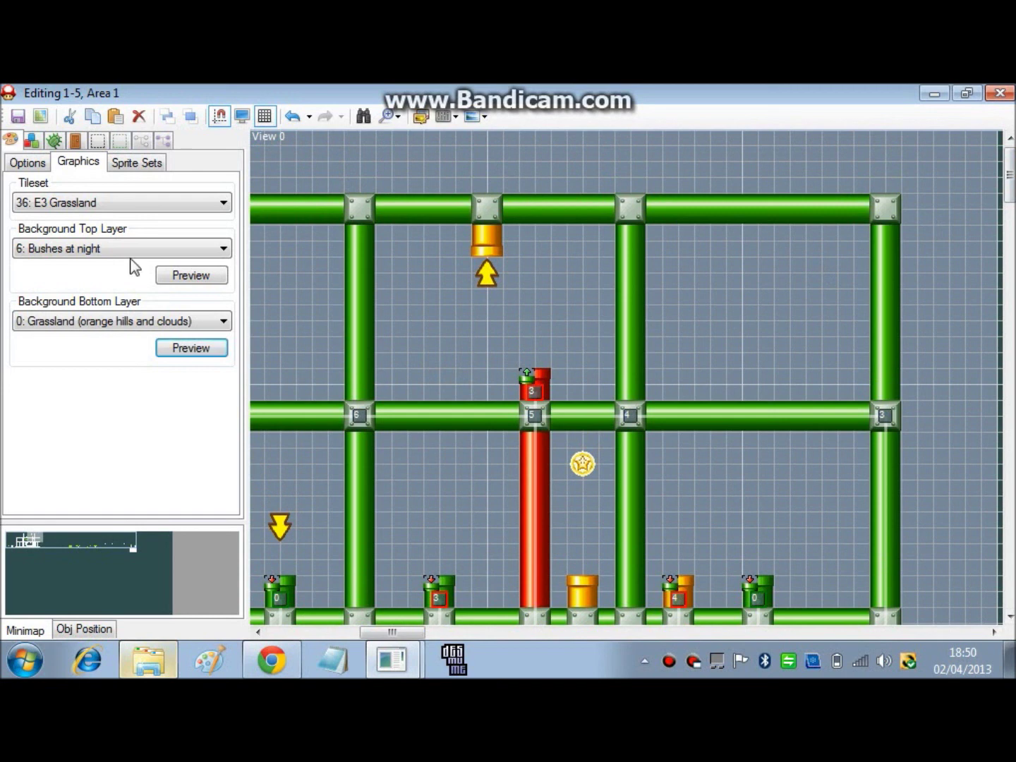
pyautogui.click(31, 140)
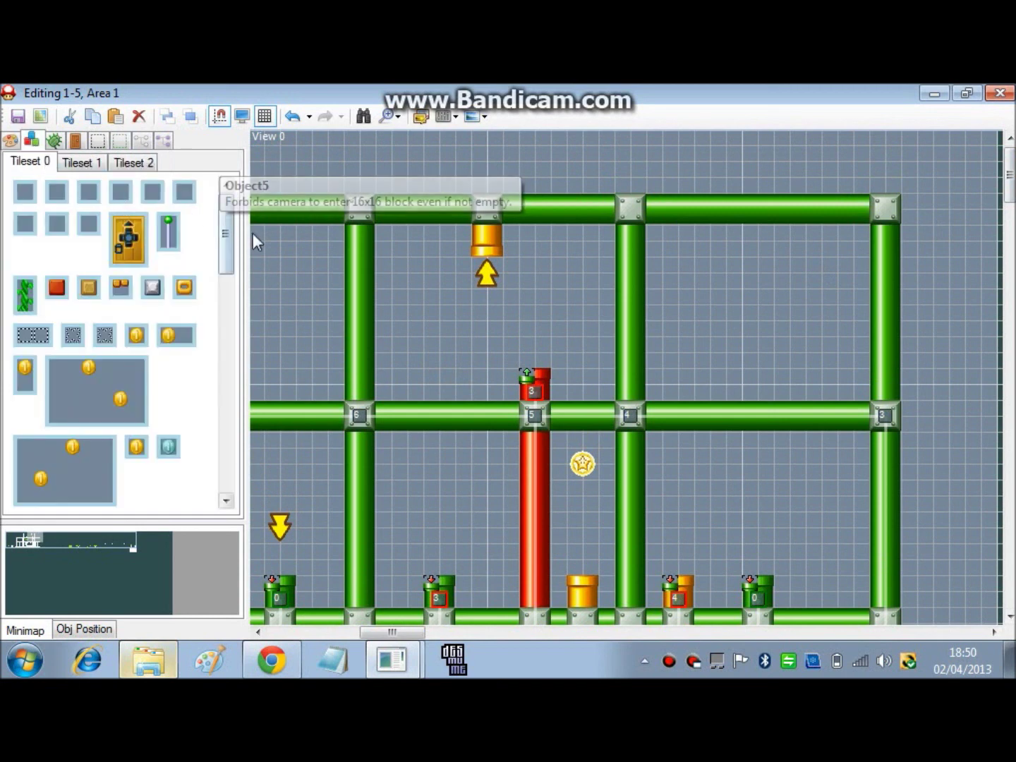
pyautogui.moveTo(227, 217); pyautogui.dragTo(224, 300)
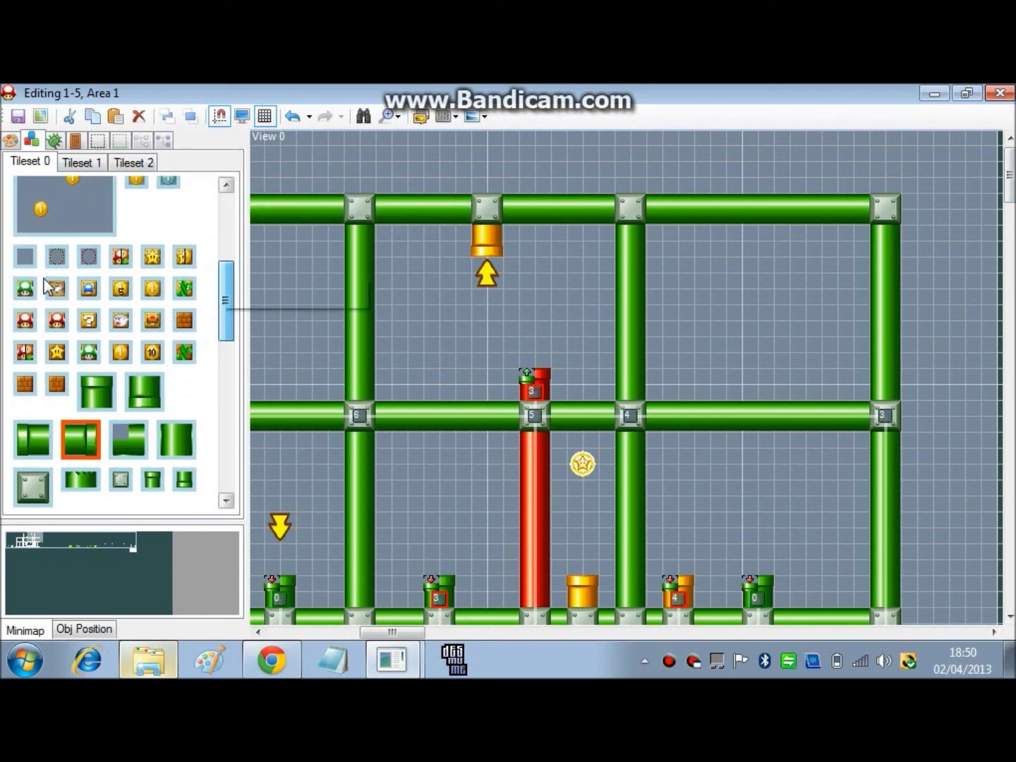
pyautogui.click(118, 259)
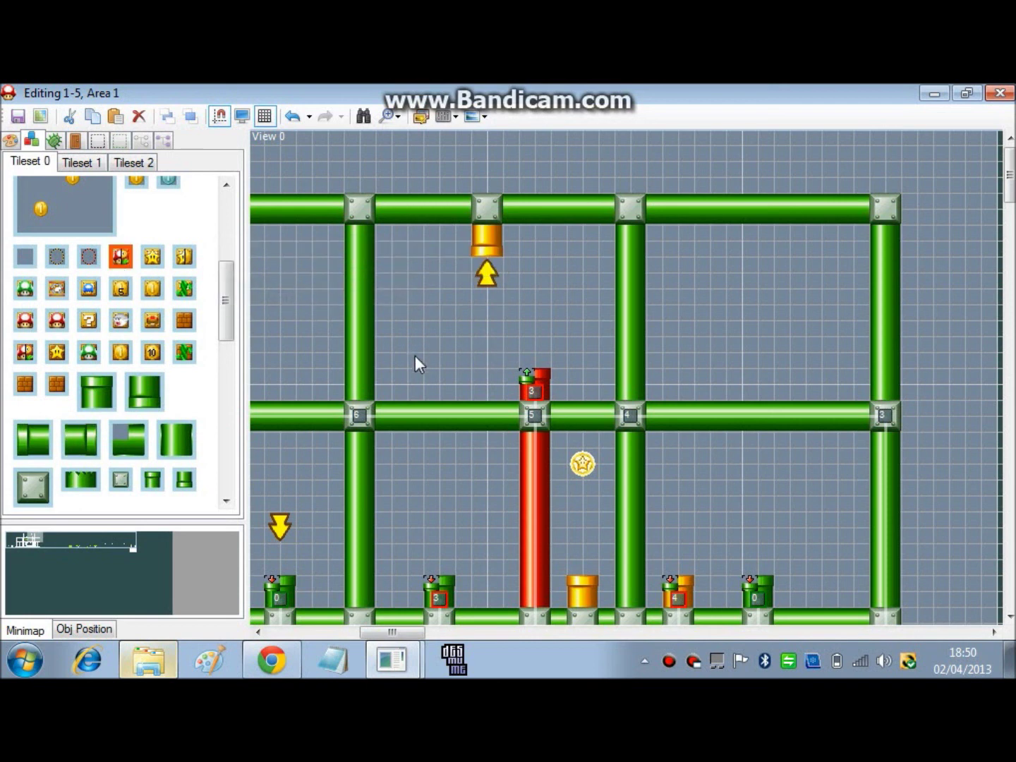
pyautogui.scroll(1, 416, 356)
pyautogui.moveTo(415, 361); pyautogui.dragTo(415, 353)
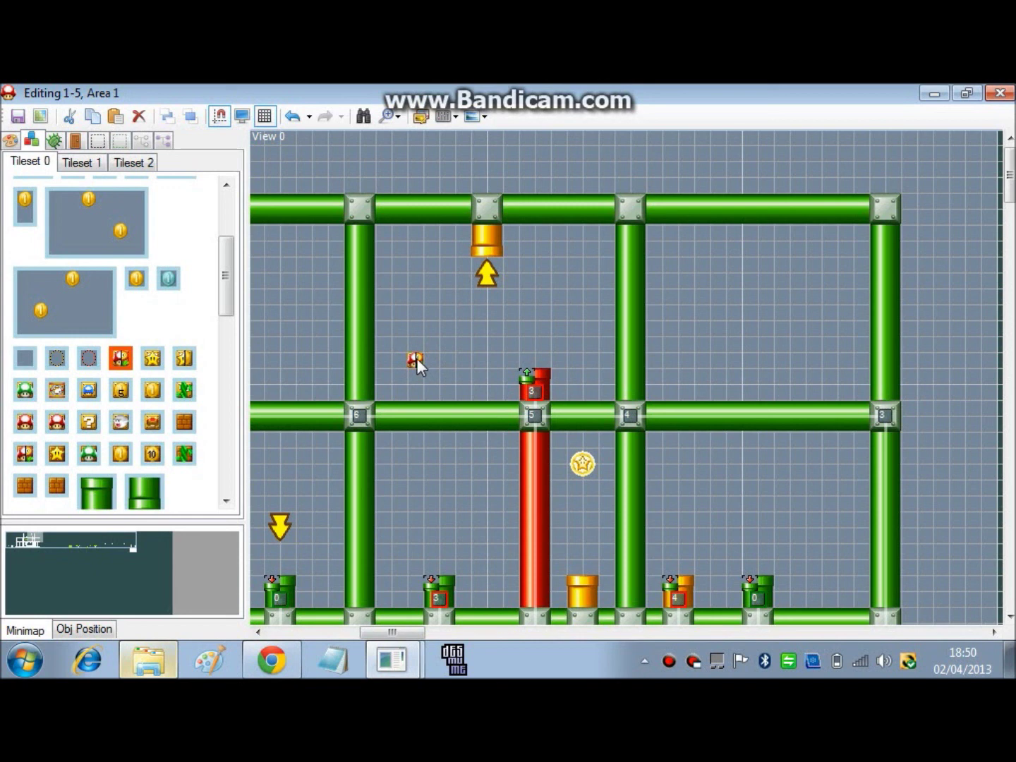
pyautogui.click(464, 359)
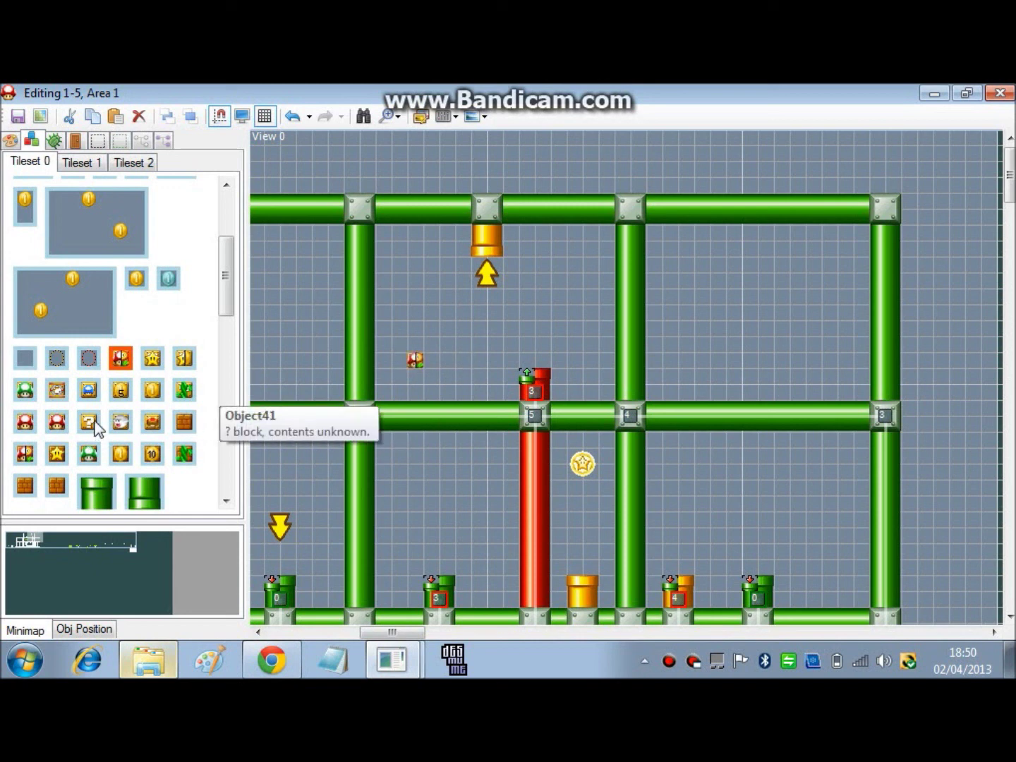
pyautogui.click(151, 455)
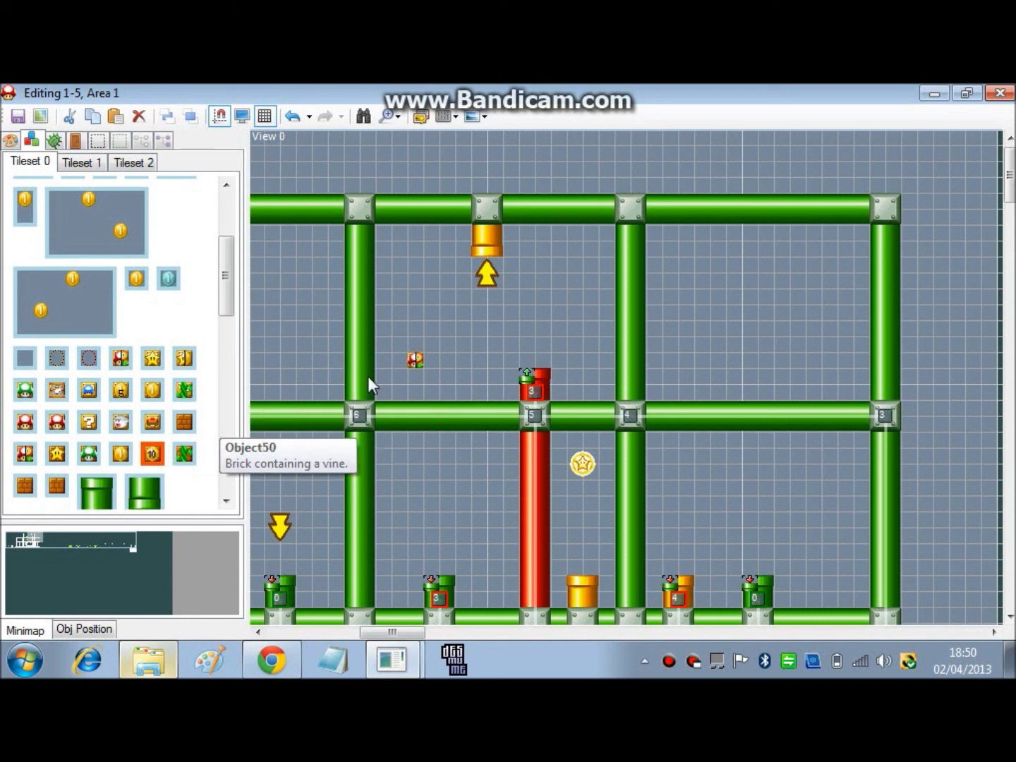
pyautogui.rightClick(431, 359)
# Filter the sprite list to the Enemies - Overground category and clear the arrow search text.
pyautogui.click(57, 141)
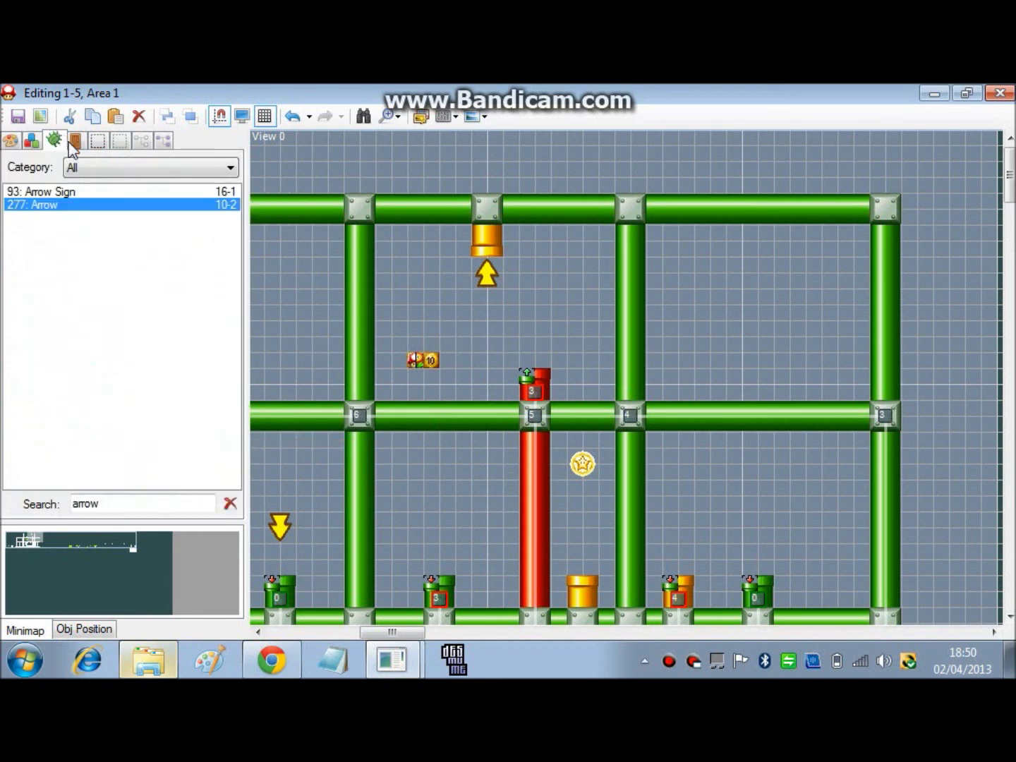
pyautogui.click(111, 172)
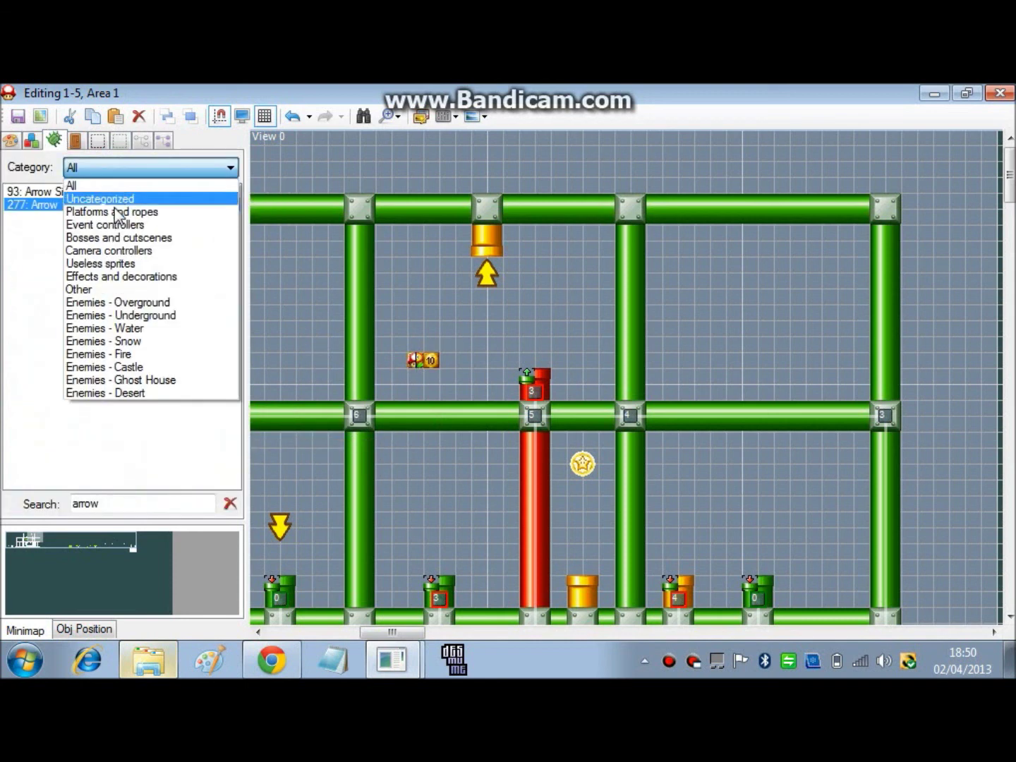
pyautogui.click(137, 305)
pyautogui.click(233, 504)
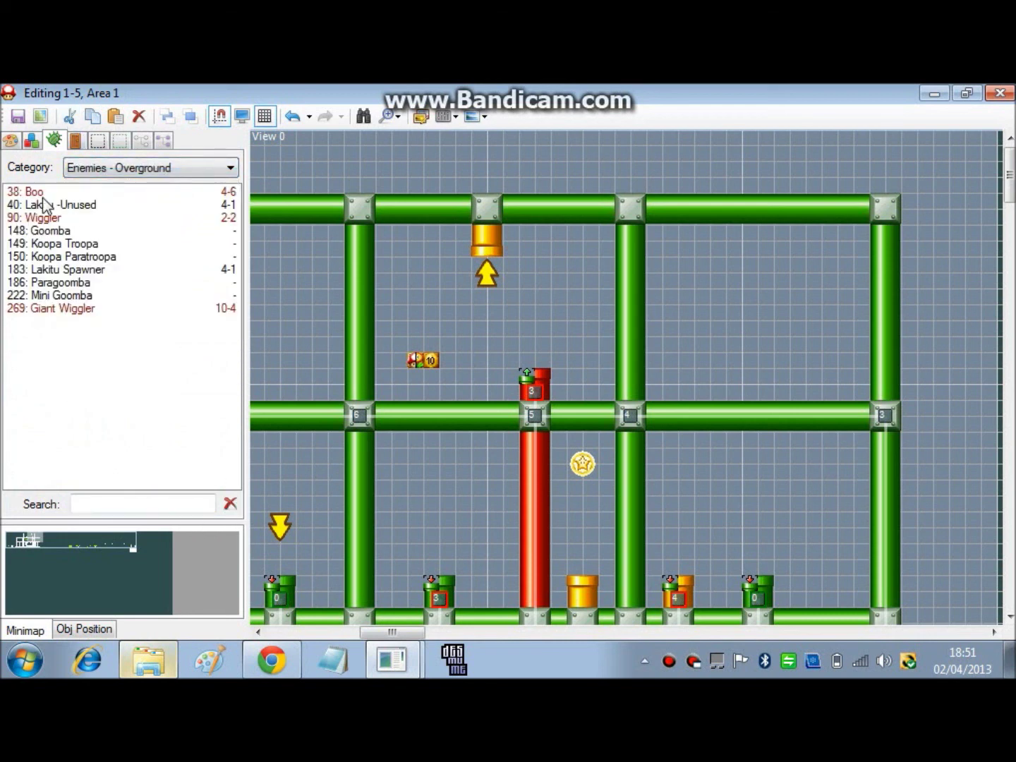
# Place one Goomba below the mushroom and 10-coin blocks and a second one between them and the red pipe's opening.
pyautogui.click(66, 231)
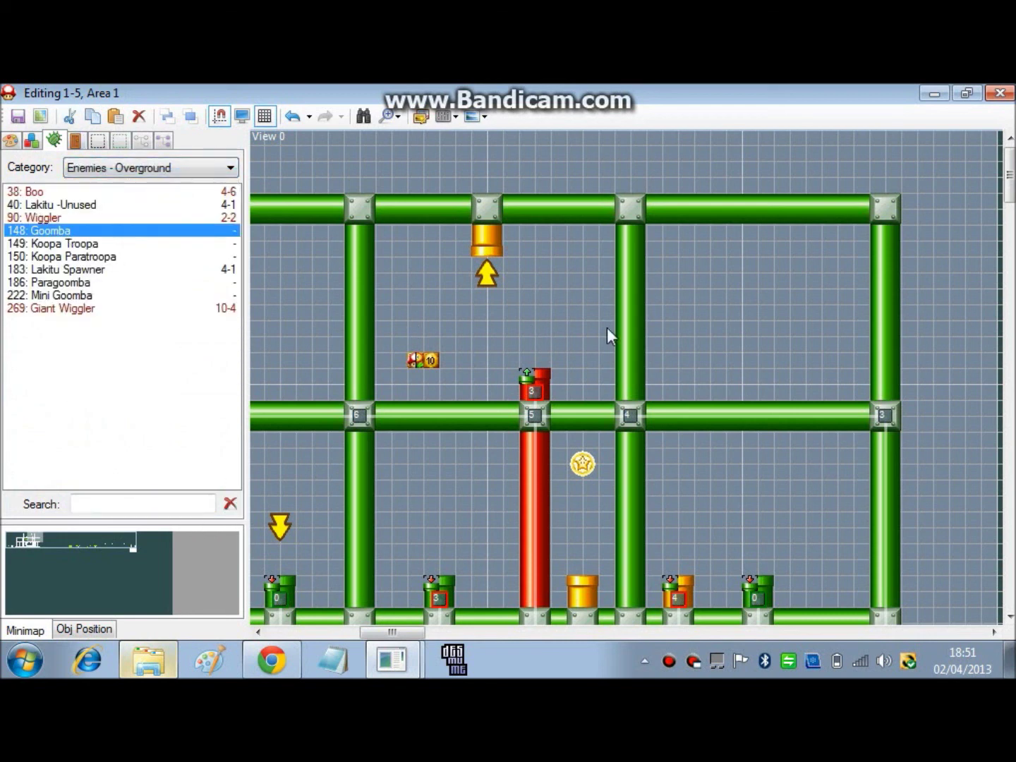
pyautogui.click(447, 389)
pyautogui.moveTo(448, 393); pyautogui.dragTo(420, 393)
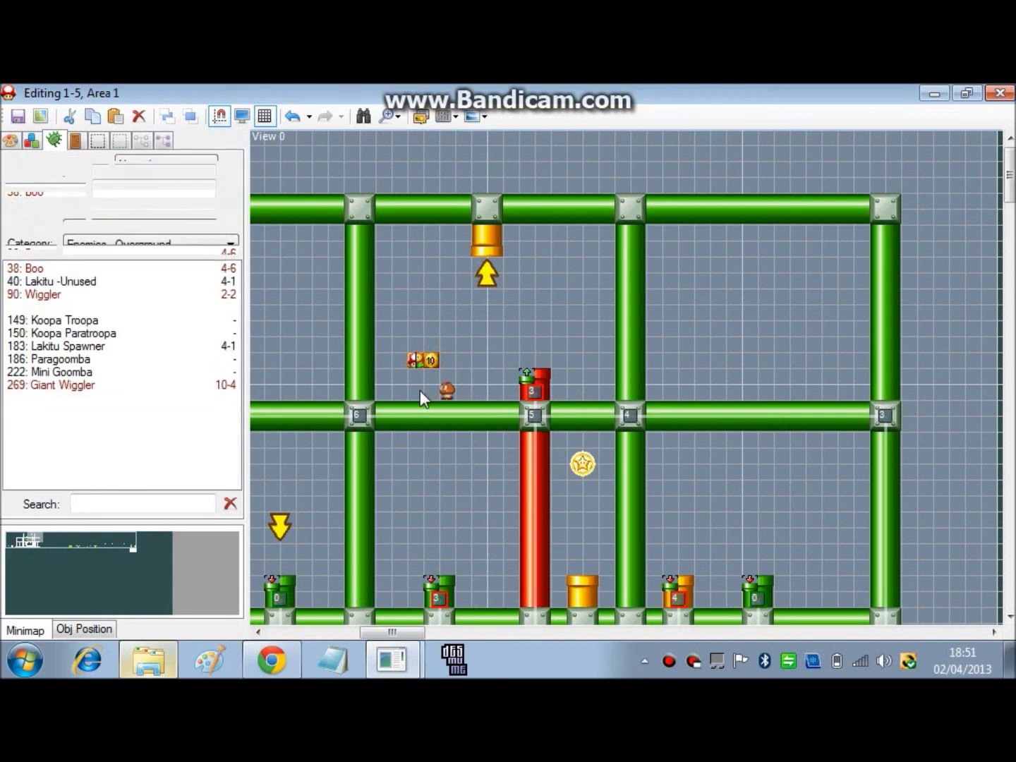
pyautogui.rightClick(479, 390)
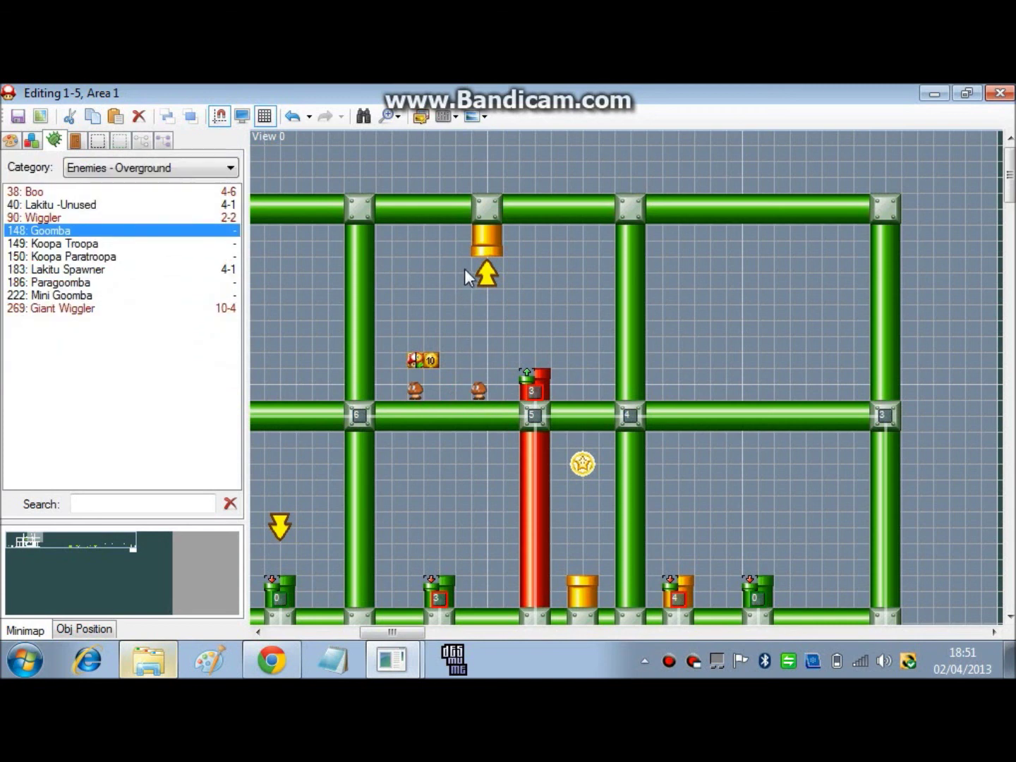
# Examine the path nodes at the red pipe's upper opening and the upper green pipe's opening, and the pipe routes below them.
pyautogui.moveTo(403, 633)
pyautogui.mouseDown()
pyautogui.moveTo(379, 635)
pyautogui.moveTo(397, 635)
pyautogui.mouseUp()
pyautogui.moveTo(451, 544); pyautogui.dragTo(534, 251)
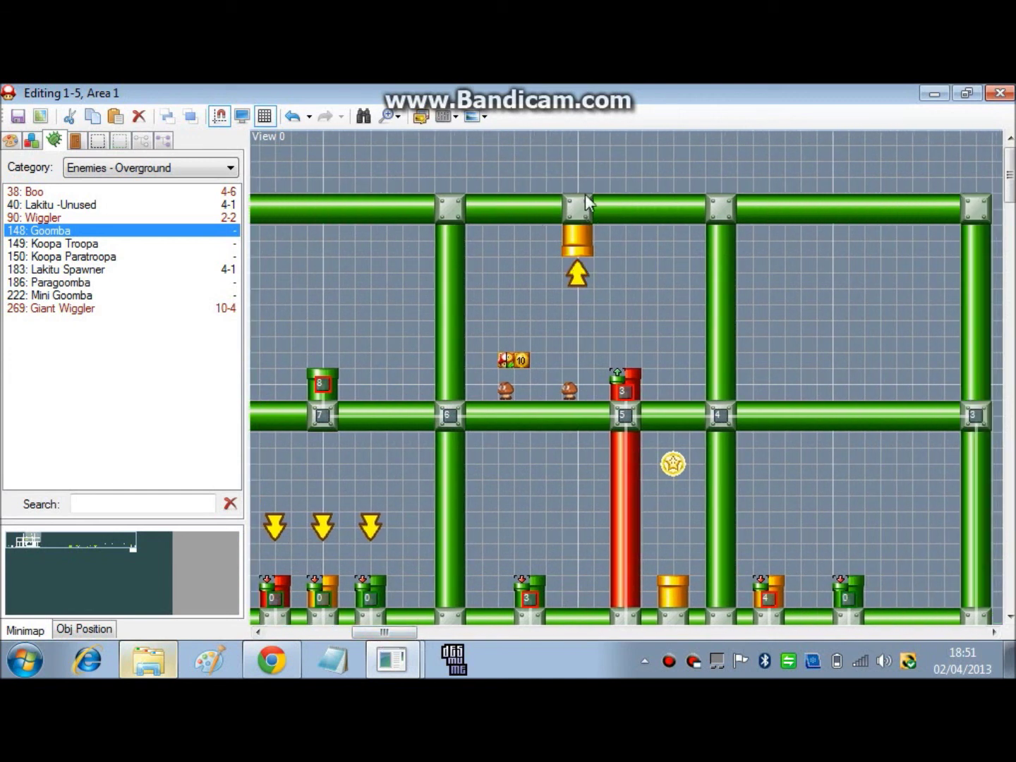
pyautogui.click(626, 394)
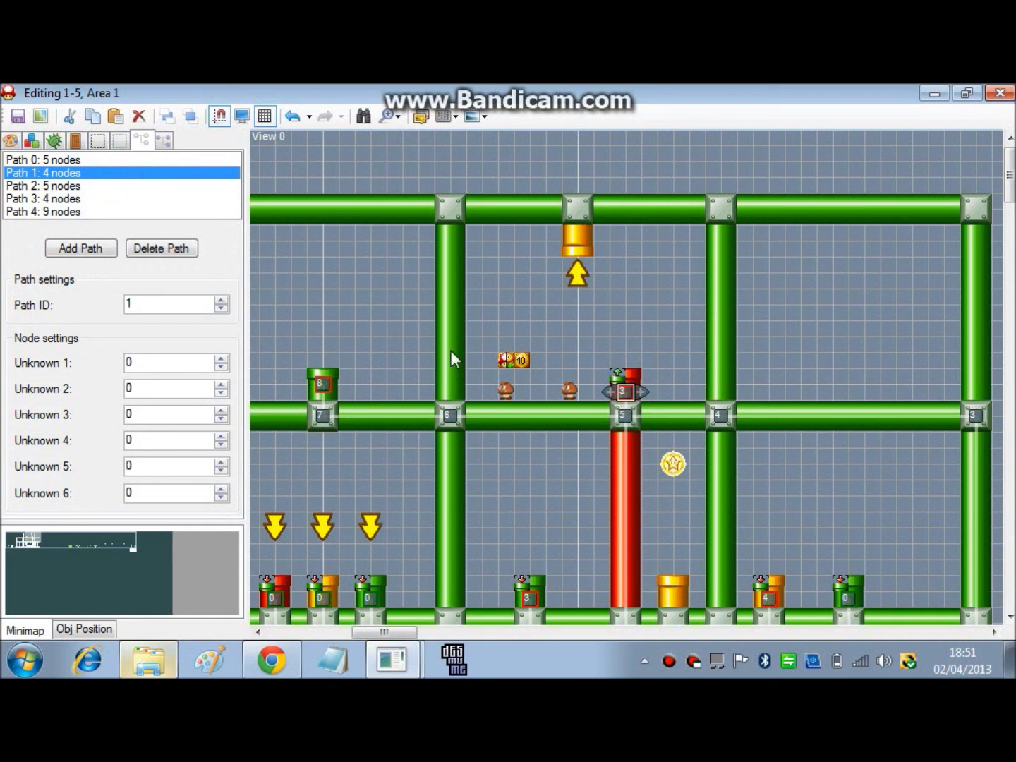
pyautogui.click(327, 377)
pyautogui.click(326, 377)
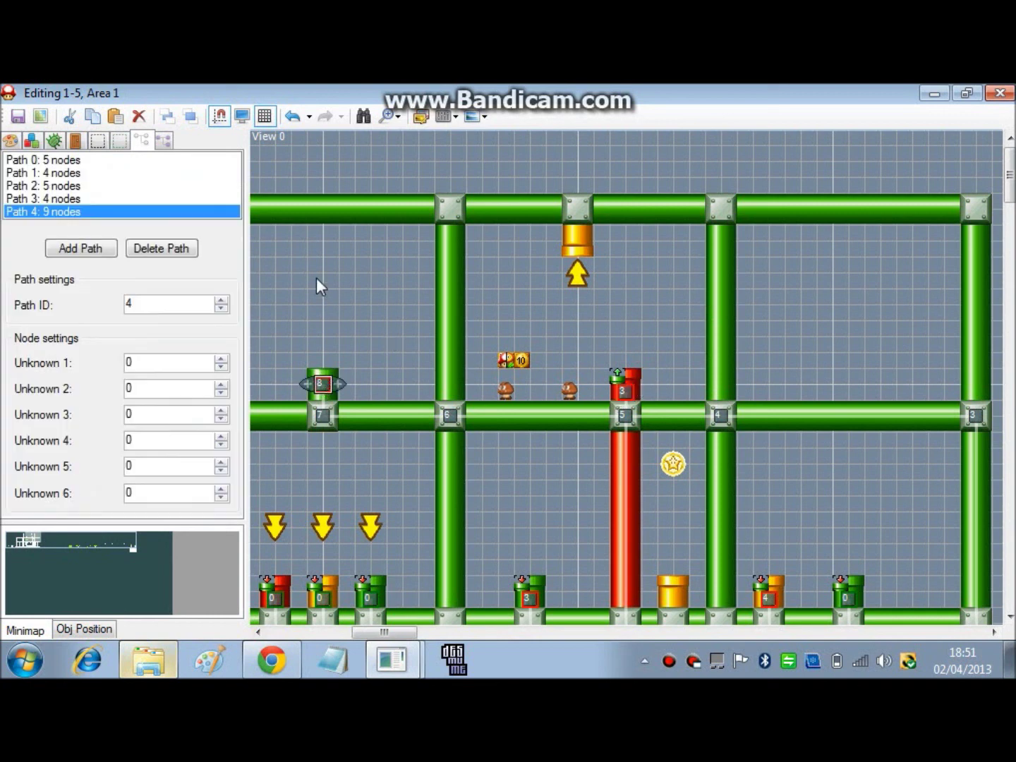
pyautogui.click(403, 315)
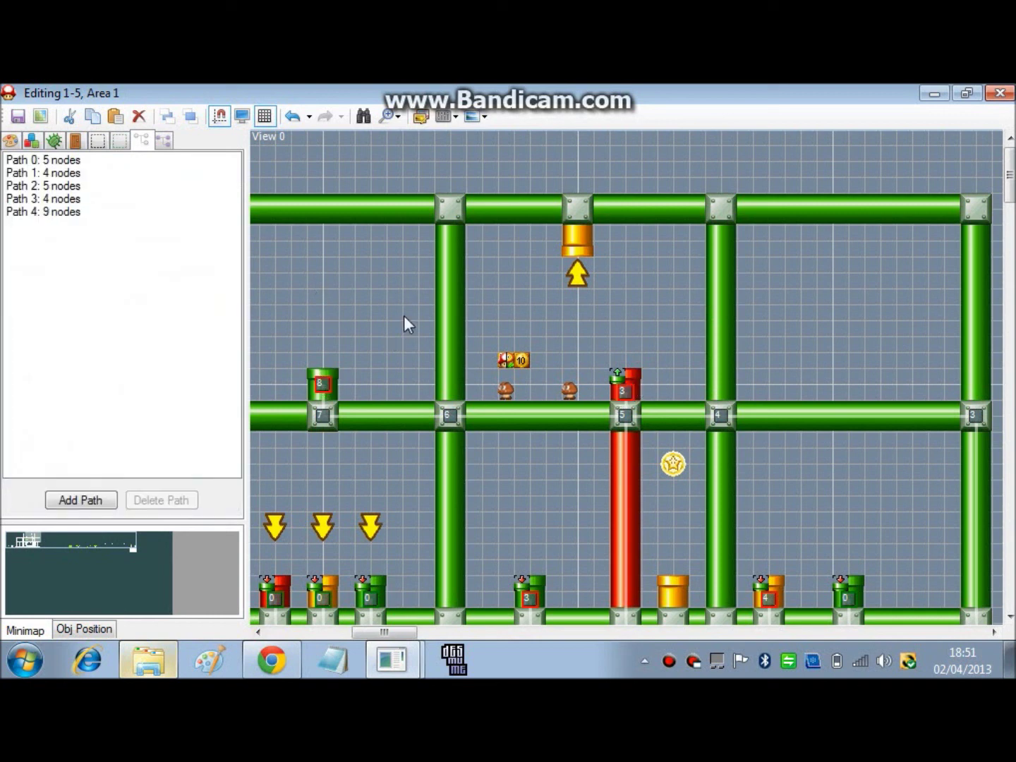
pyautogui.click(625, 390)
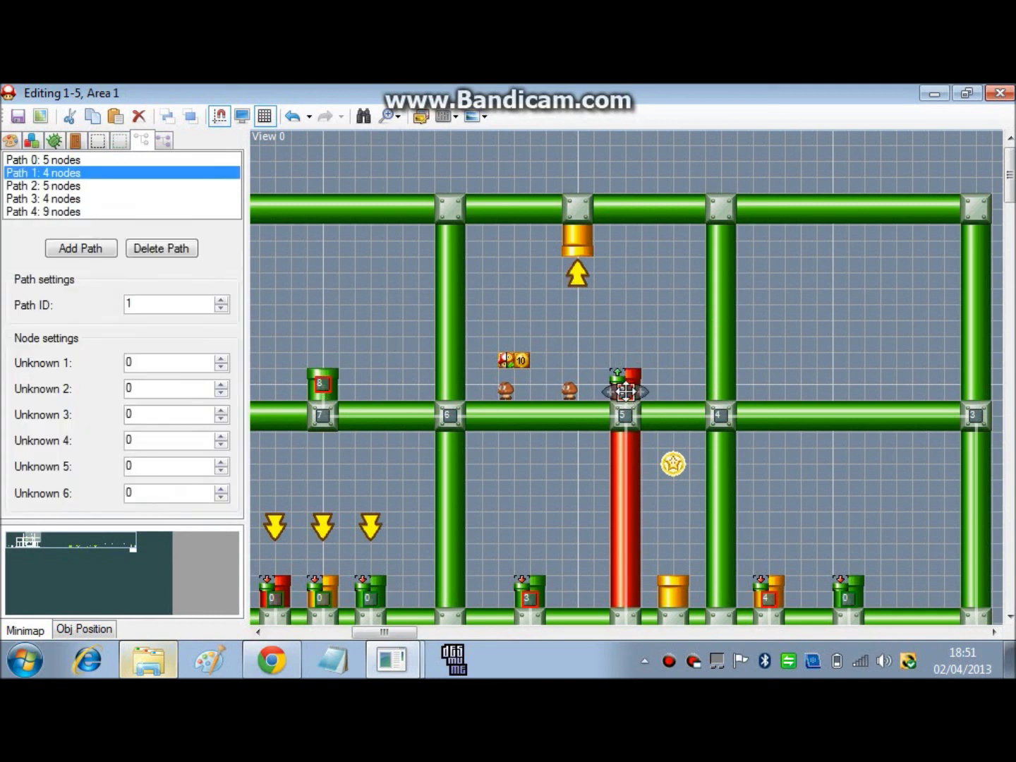
pyautogui.click(391, 332)
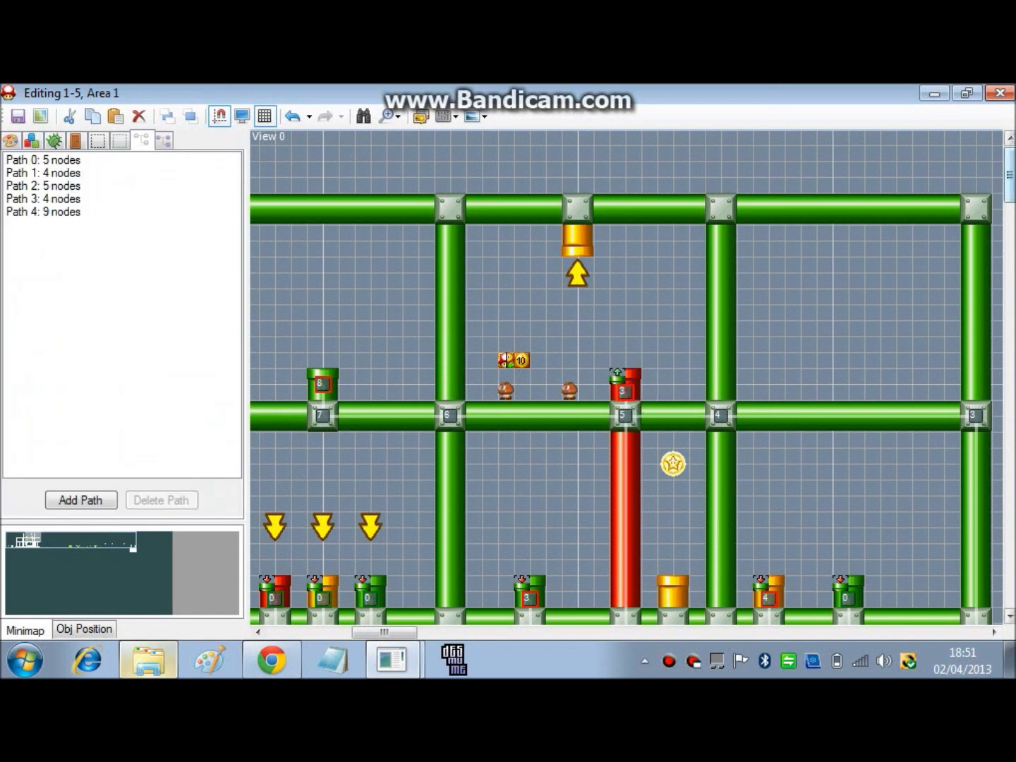
pyautogui.click(1008, 225)
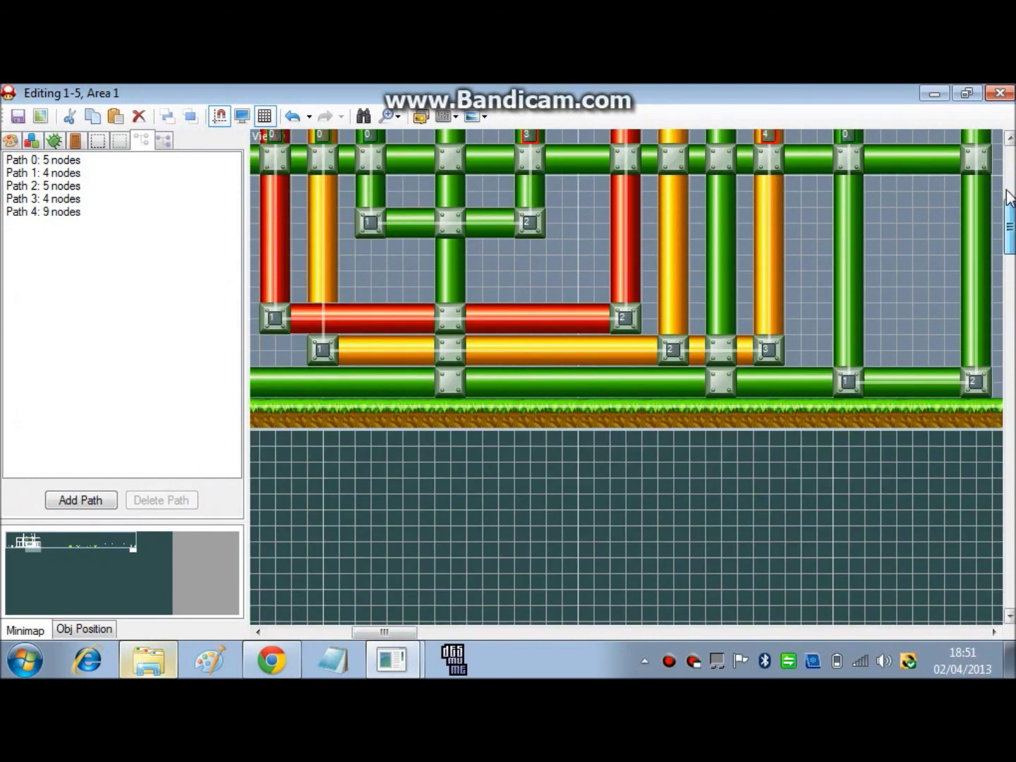
pyautogui.moveTo(1009, 225); pyautogui.dragTo(1009, 196)
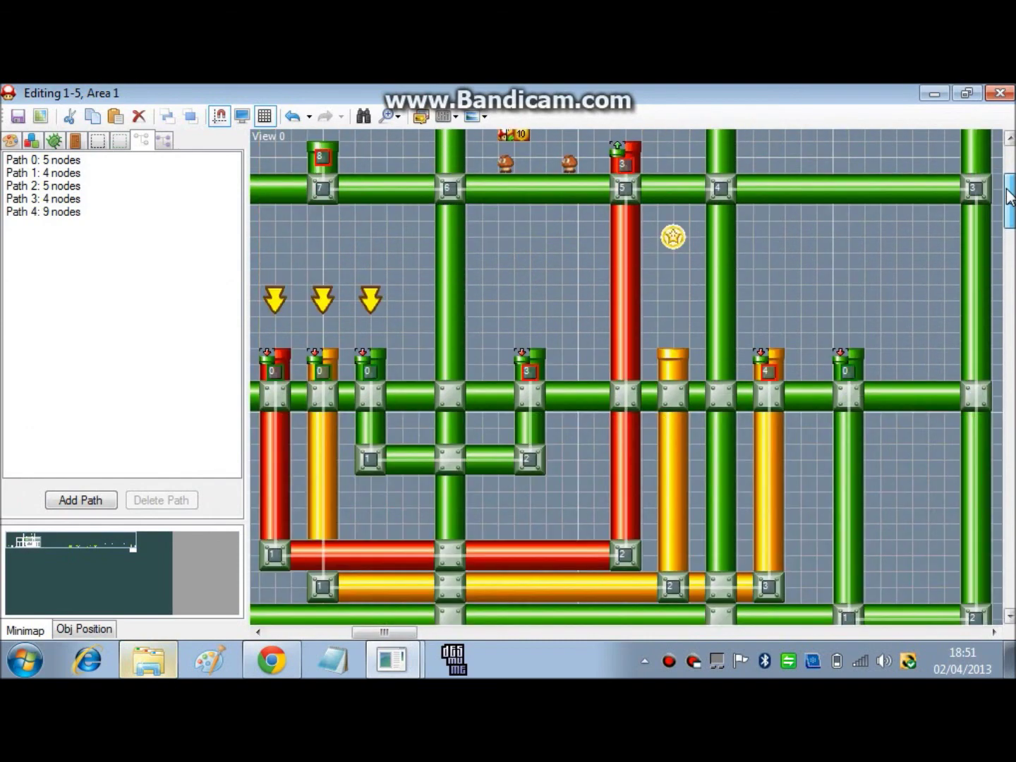
pyautogui.moveTo(1009, 196); pyautogui.dragTo(1009, 173)
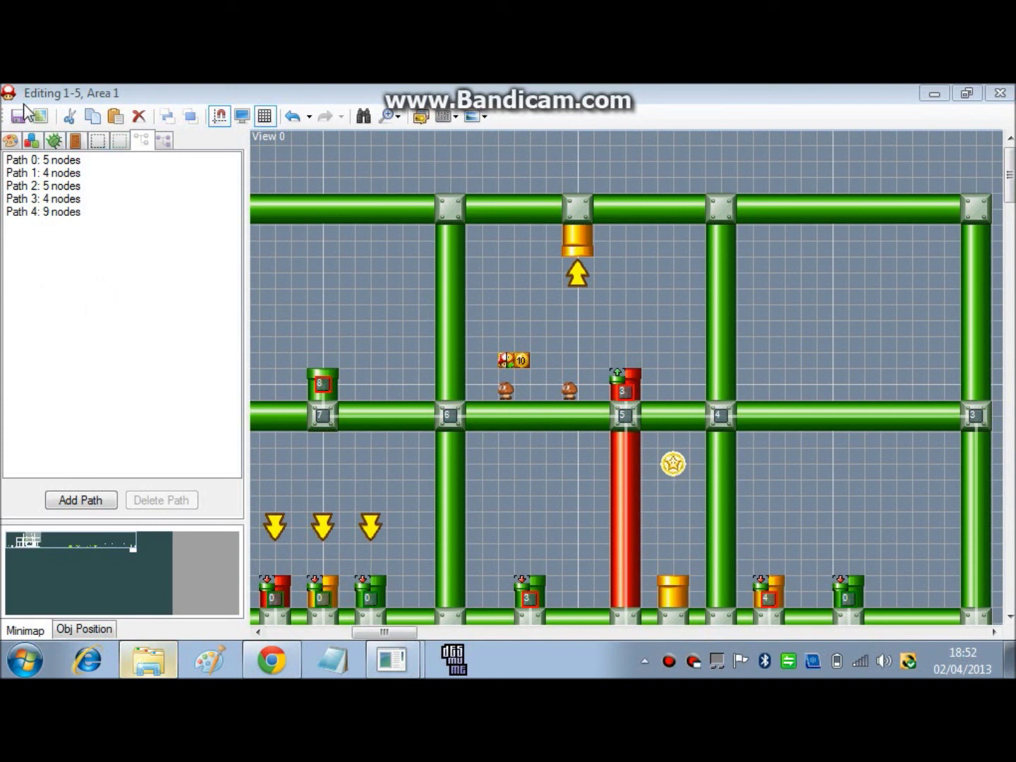
# Review the area's level options, graphics and sprite set settings, along with its objects, sprites and entrances.
pyautogui.click(9, 141)
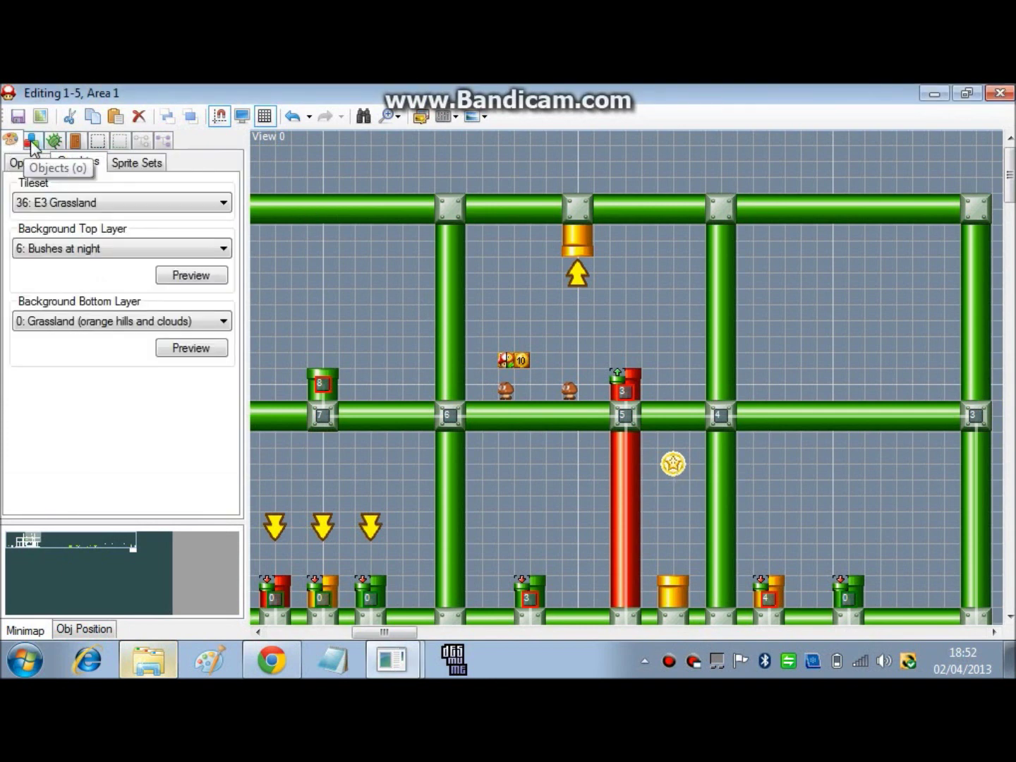
pyautogui.click(31, 141)
pyautogui.click(54, 142)
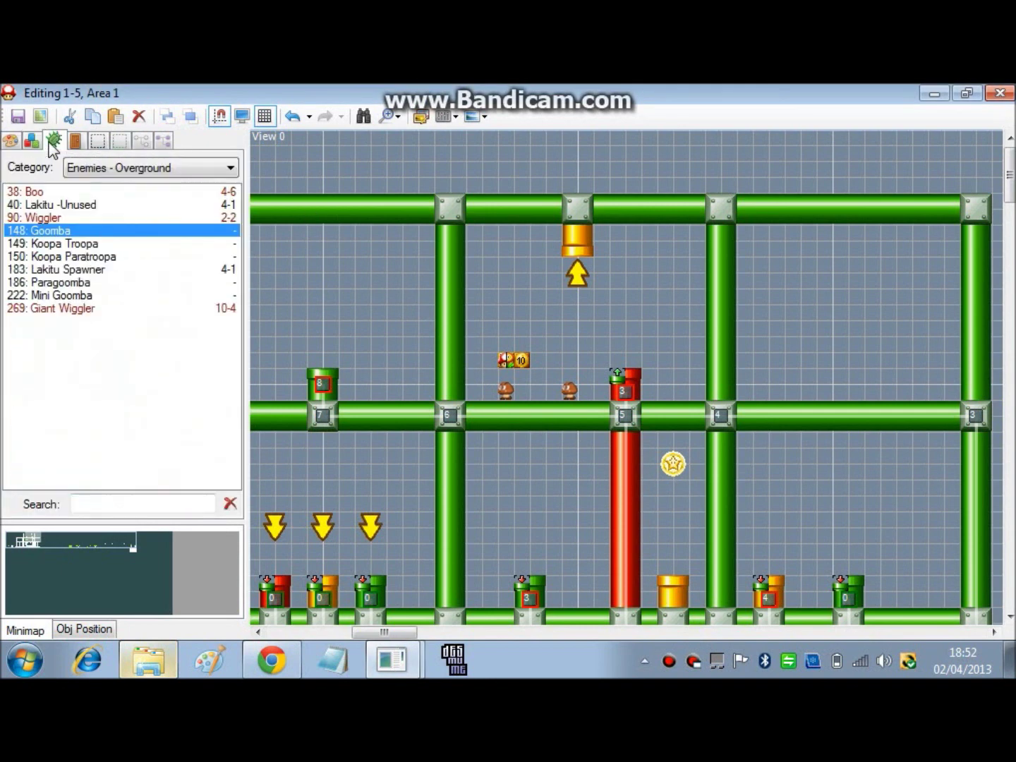
pyautogui.click(11, 142)
pyautogui.click(20, 165)
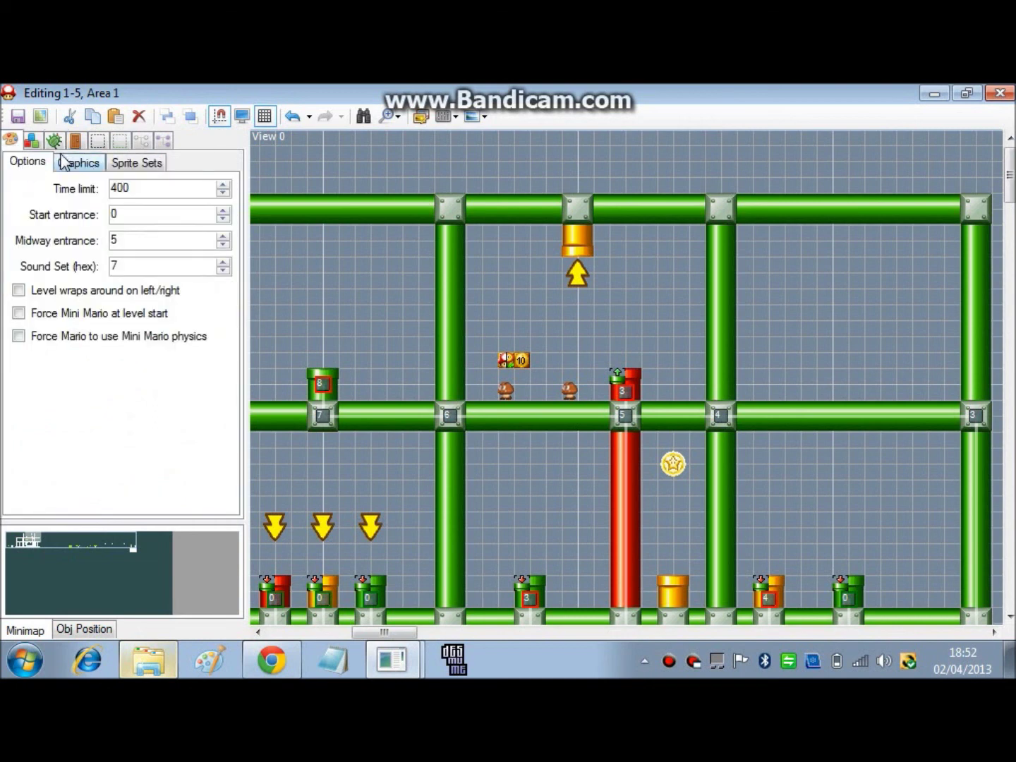
pyautogui.click(68, 163)
pyautogui.click(124, 163)
pyautogui.click(33, 165)
pyautogui.click(70, 163)
pyautogui.click(31, 140)
pyautogui.click(74, 140)
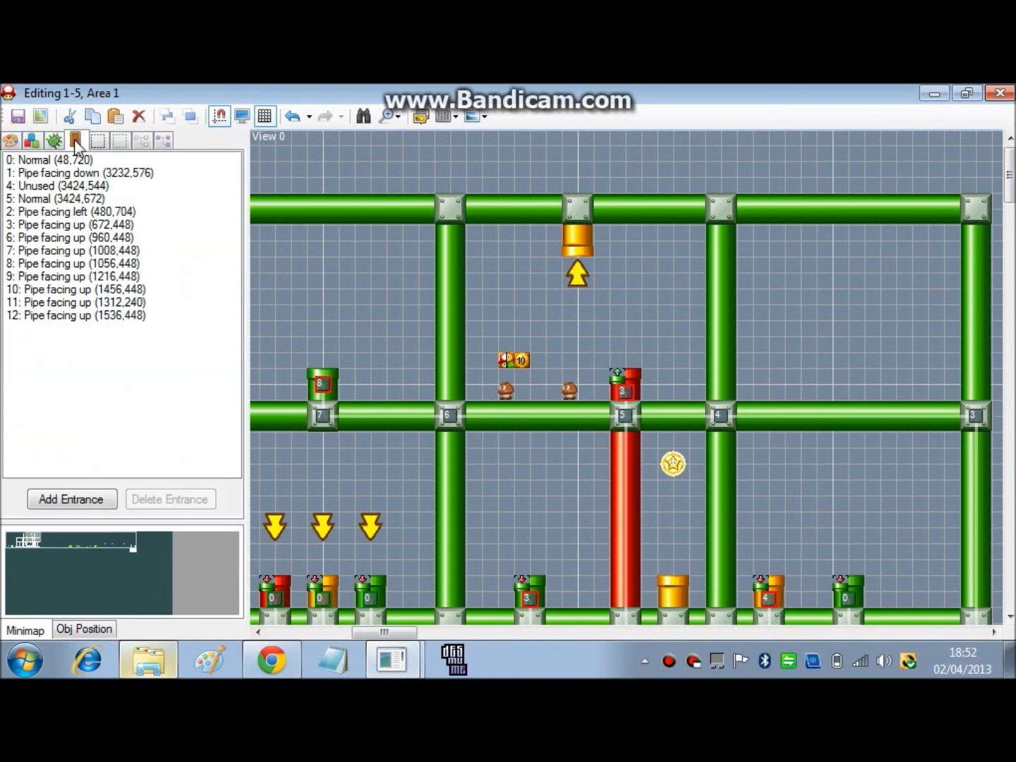
pyautogui.click(10, 140)
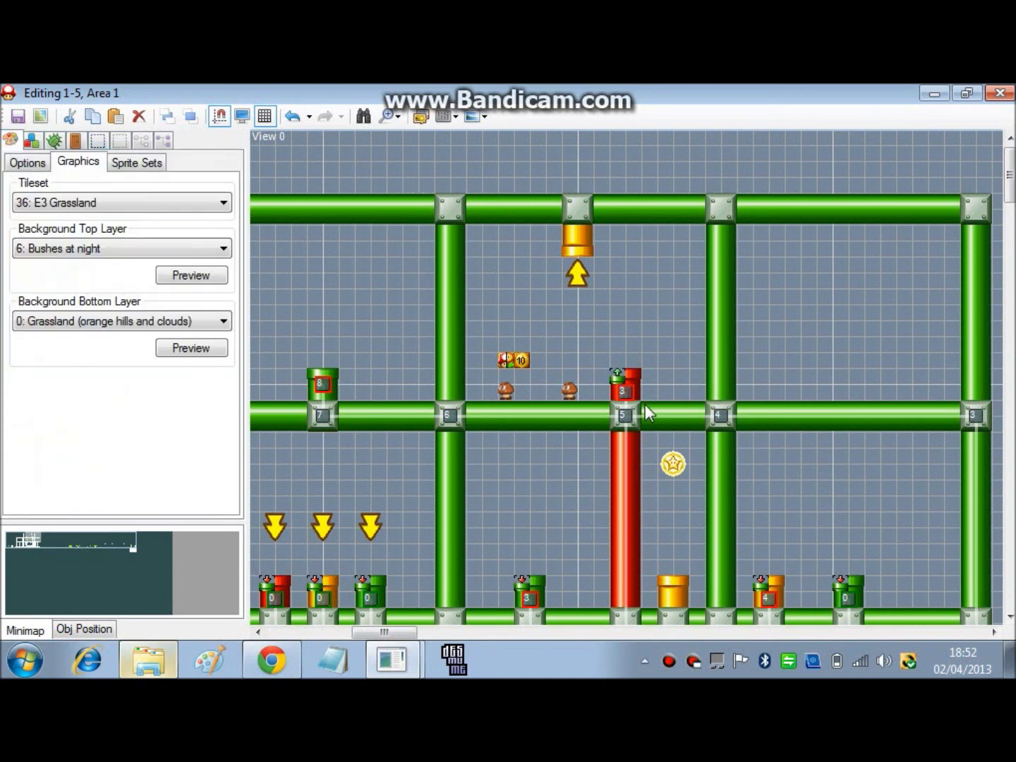